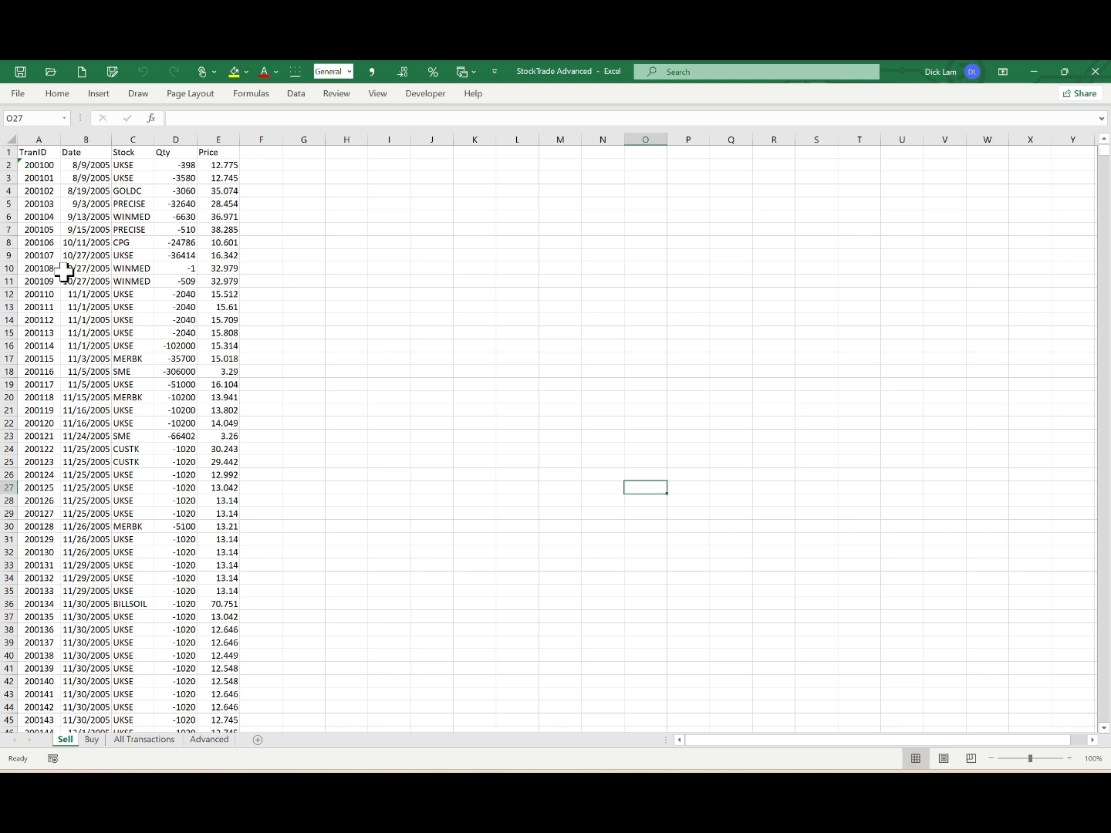
# Check the first and last records of the Sell and Buy sheets to see how many transactions each holds
pyautogui.click(42, 166)
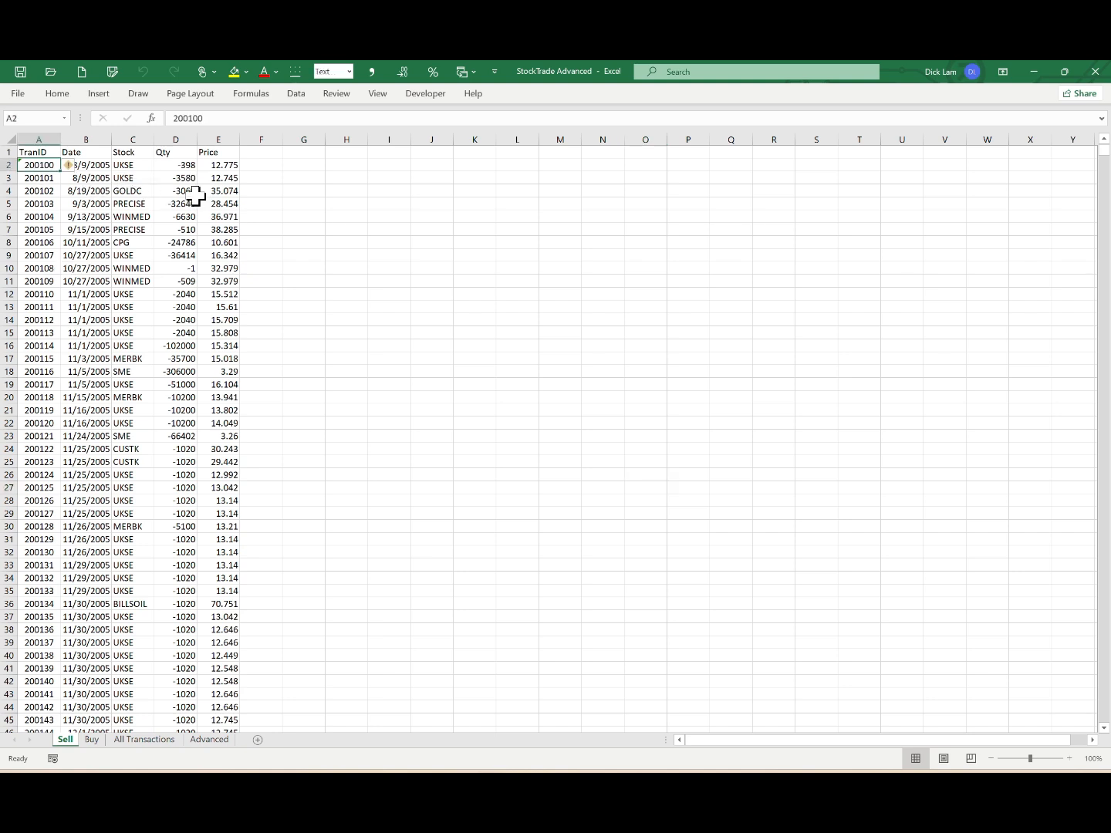
pyautogui.hotkey('ctrl', 'Down')
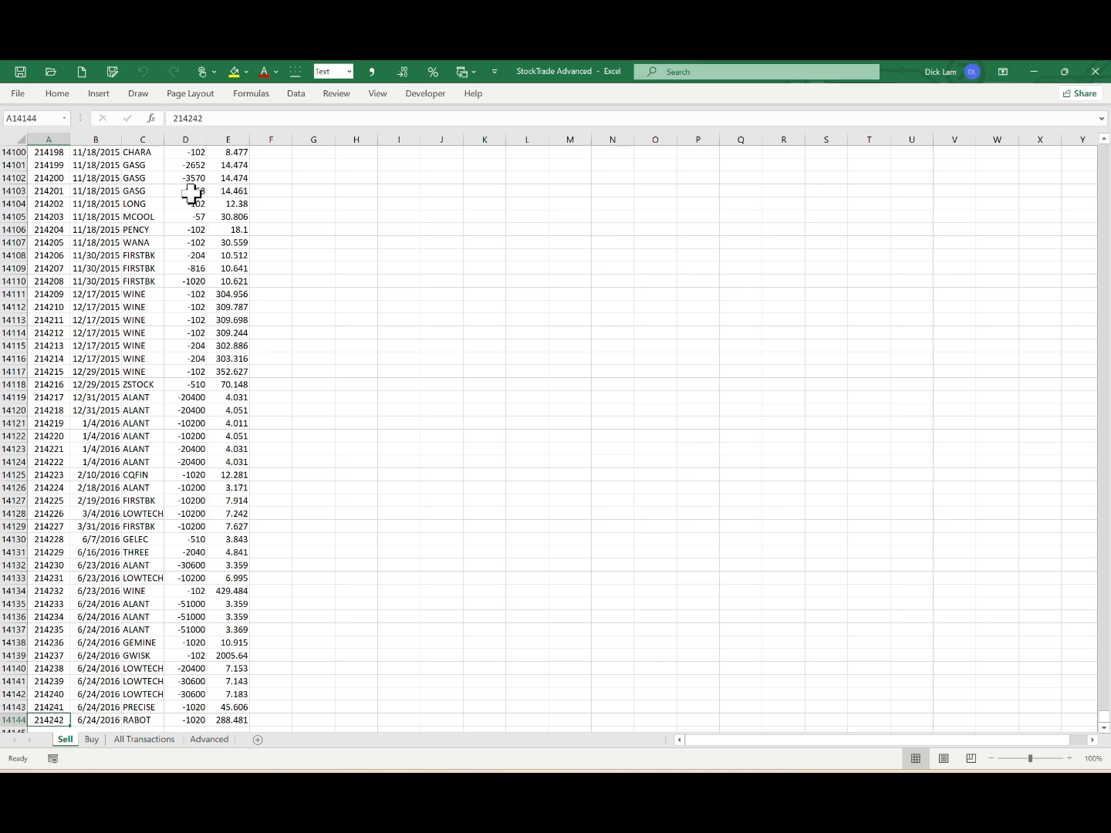
pyautogui.hotkey('ctrl', 'pagedown')
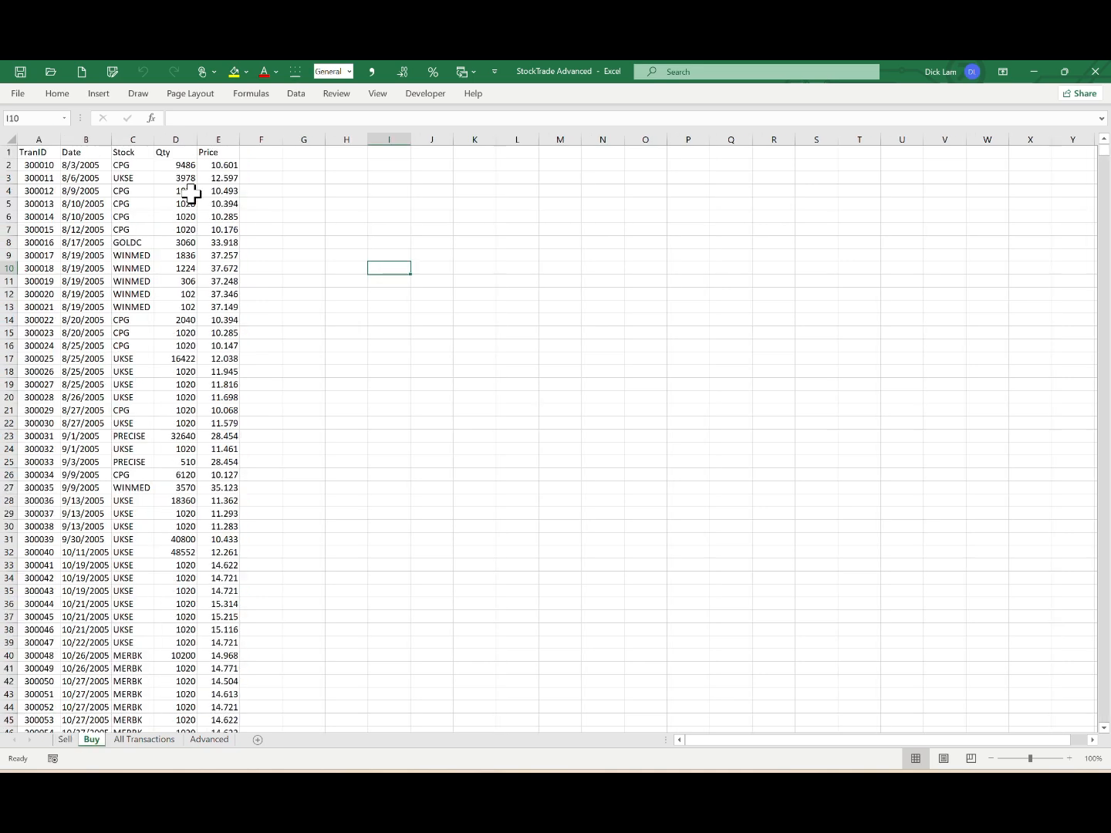
pyautogui.hotkey('ctrl', 'Down')
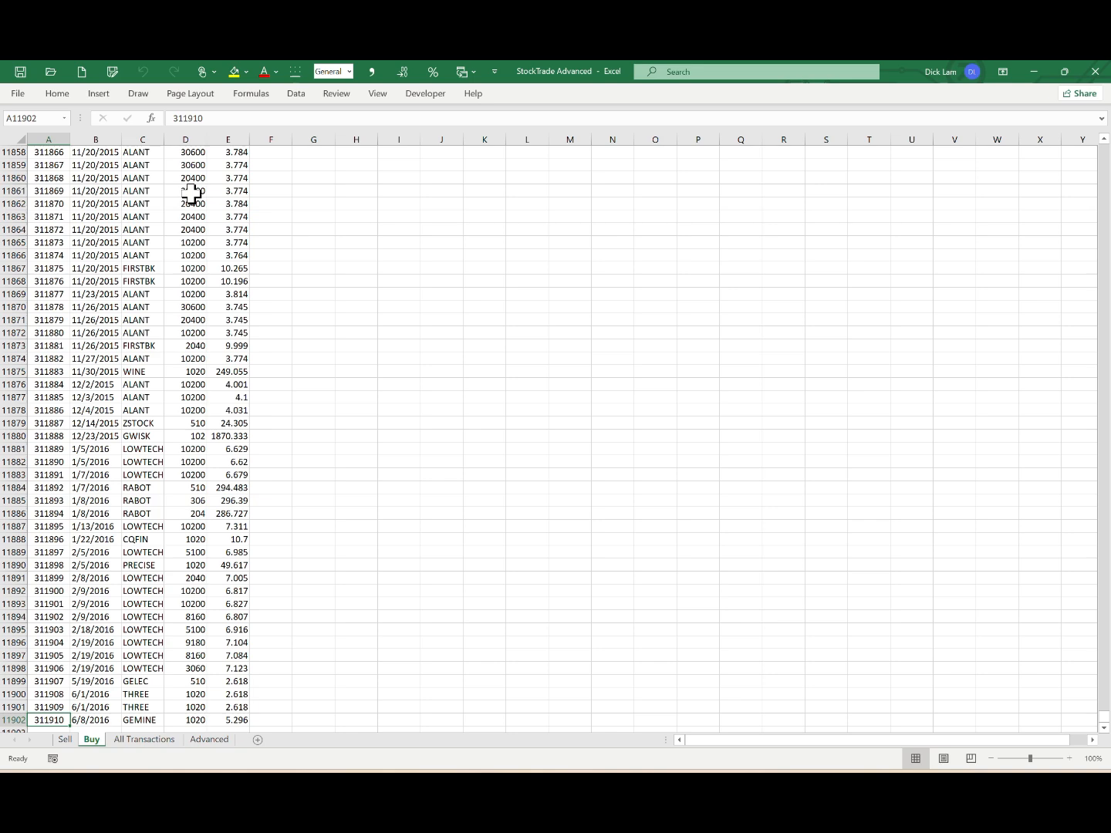
pyautogui.hotkey('ctrl', 'Up')
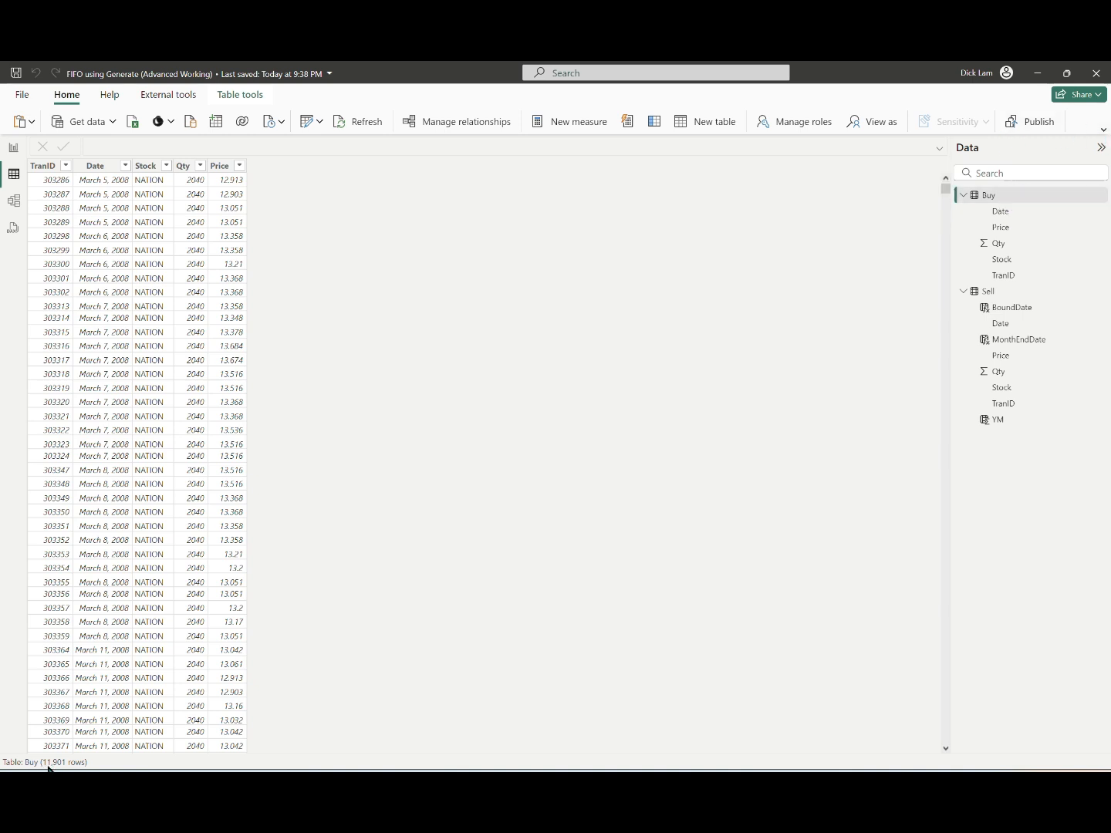
# In Power BI, create calculated table FifoData from a CROSSJOIN of Sell and Buy columns, filtered by [SellStock] = [BuyStock] && [BoundDate] >= [BuyDate]
pyautogui.click(1019, 291)
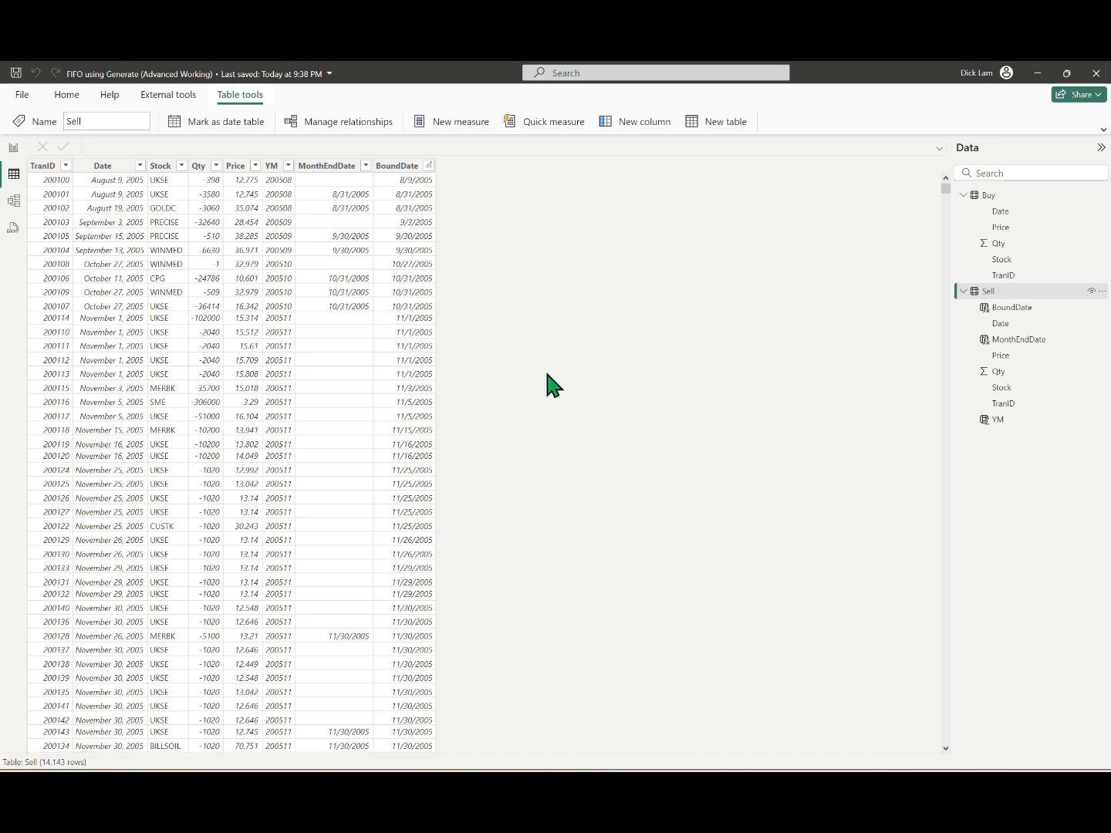
pyautogui.click(726, 121)
pyautogui.hotkey('ctrl', 'v')
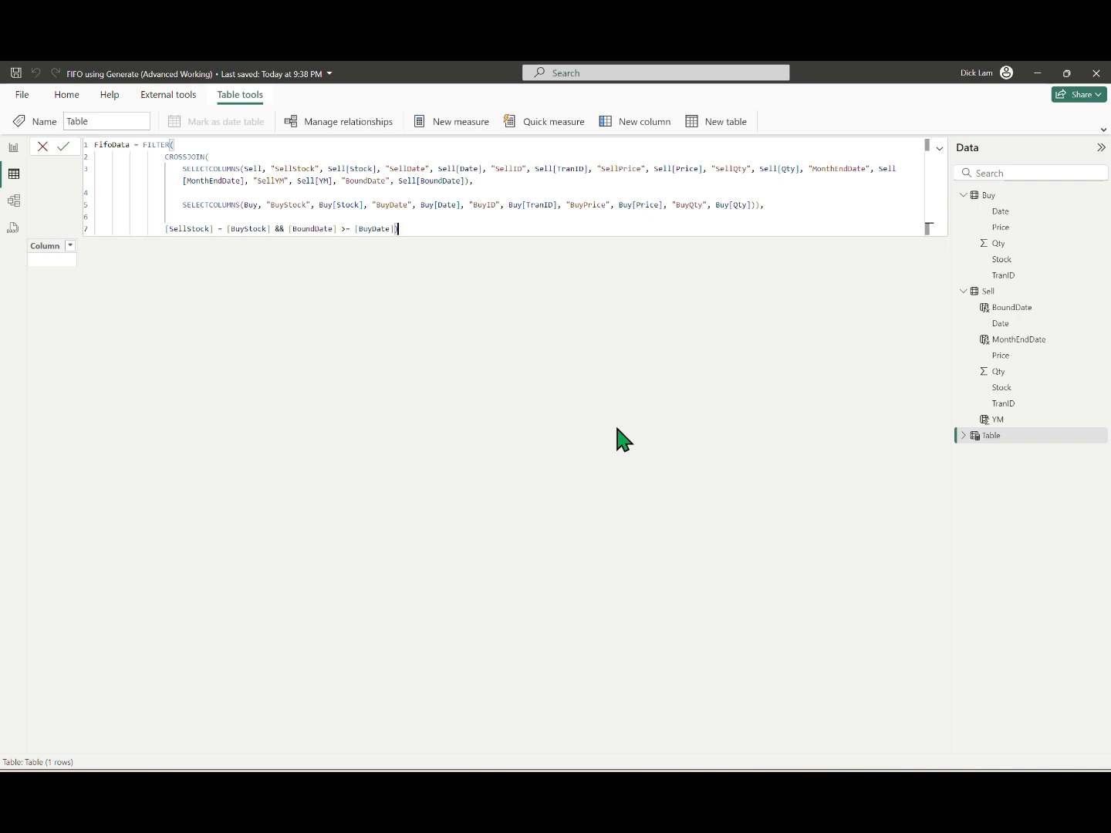
pyautogui.press('Return')
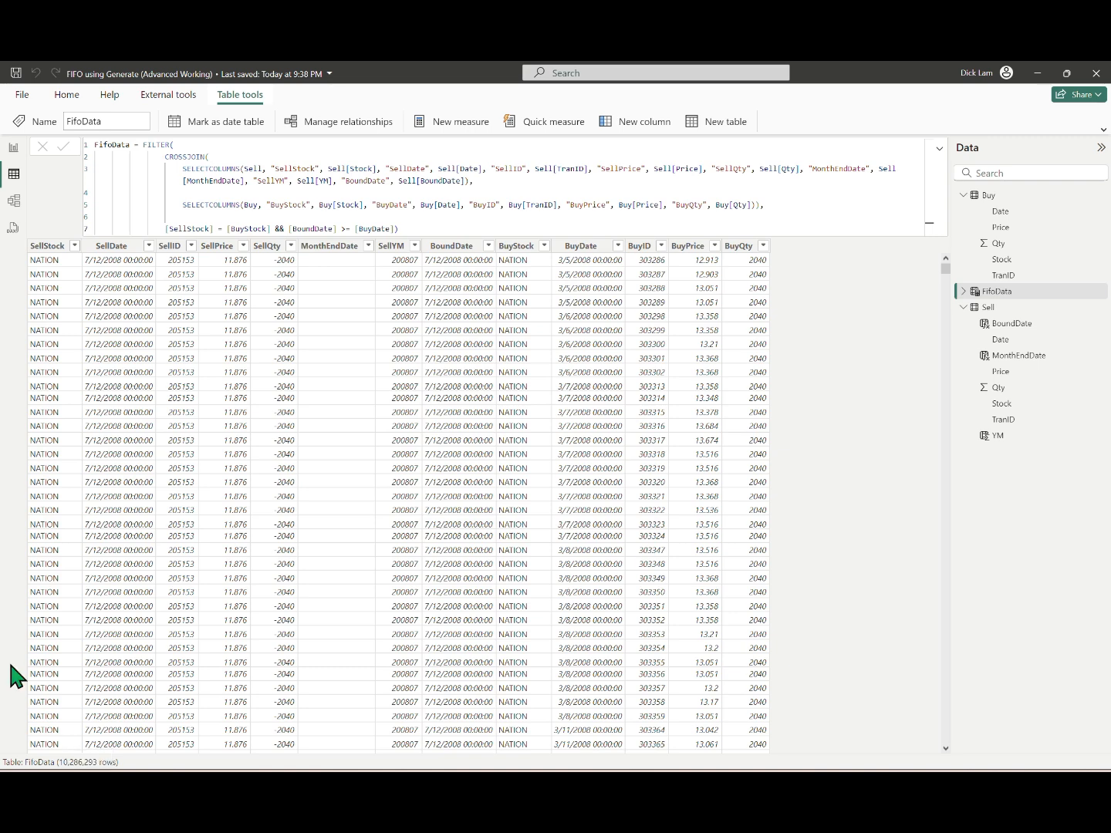
pyautogui.click(618, 247)
pyautogui.click(885, 305)
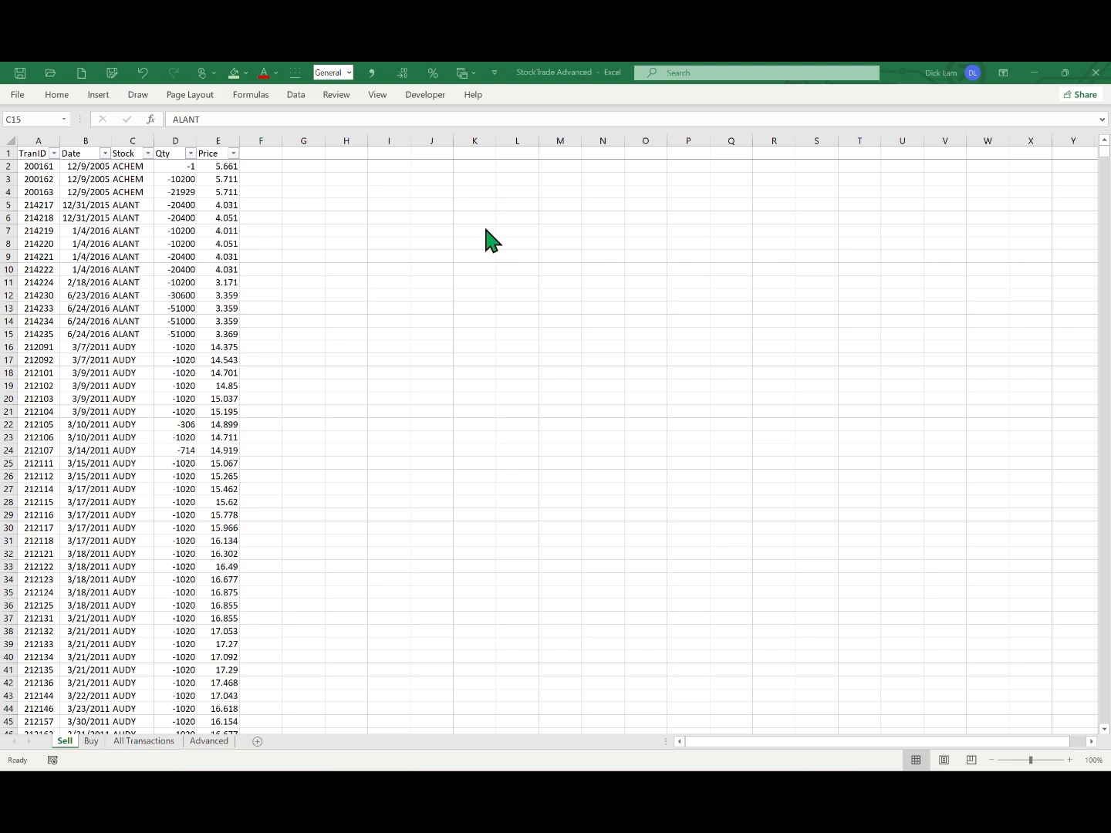
# In the Excel workbook, examine the Sell sheet's stock-sorted transactions from the first ACHEM record to the last row
pyautogui.click(91, 192)
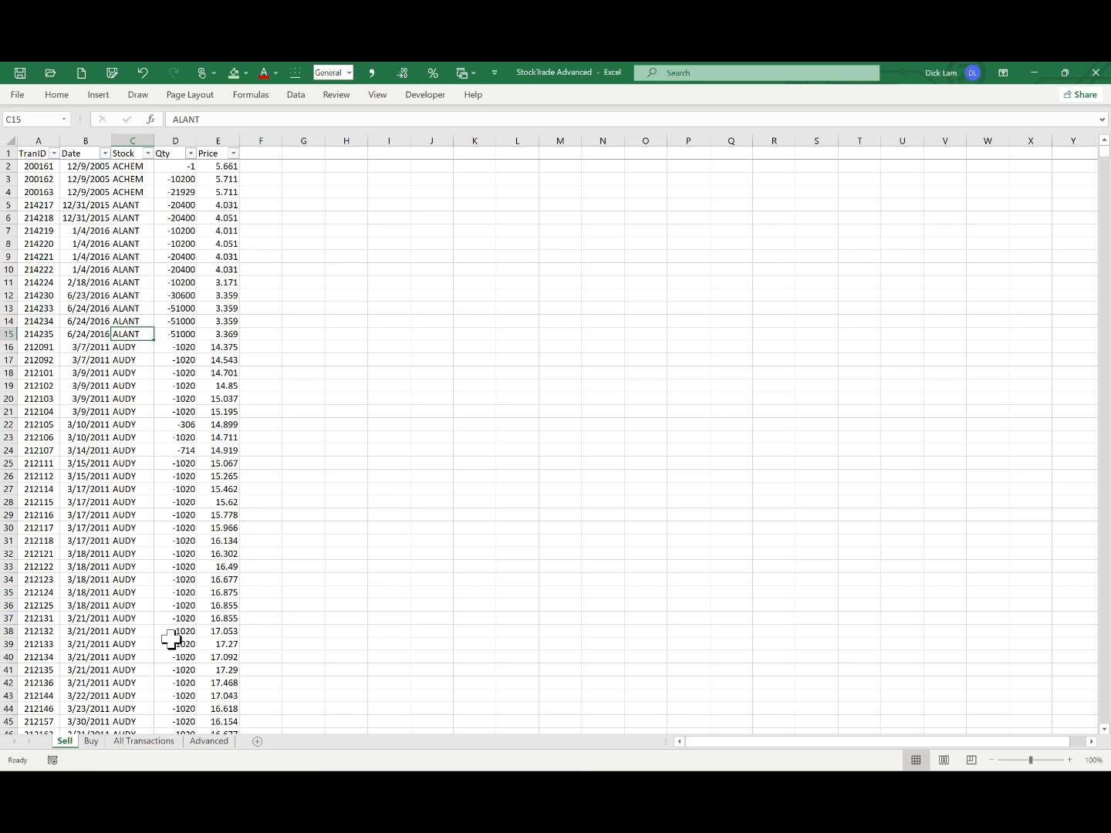
pyautogui.click(121, 168)
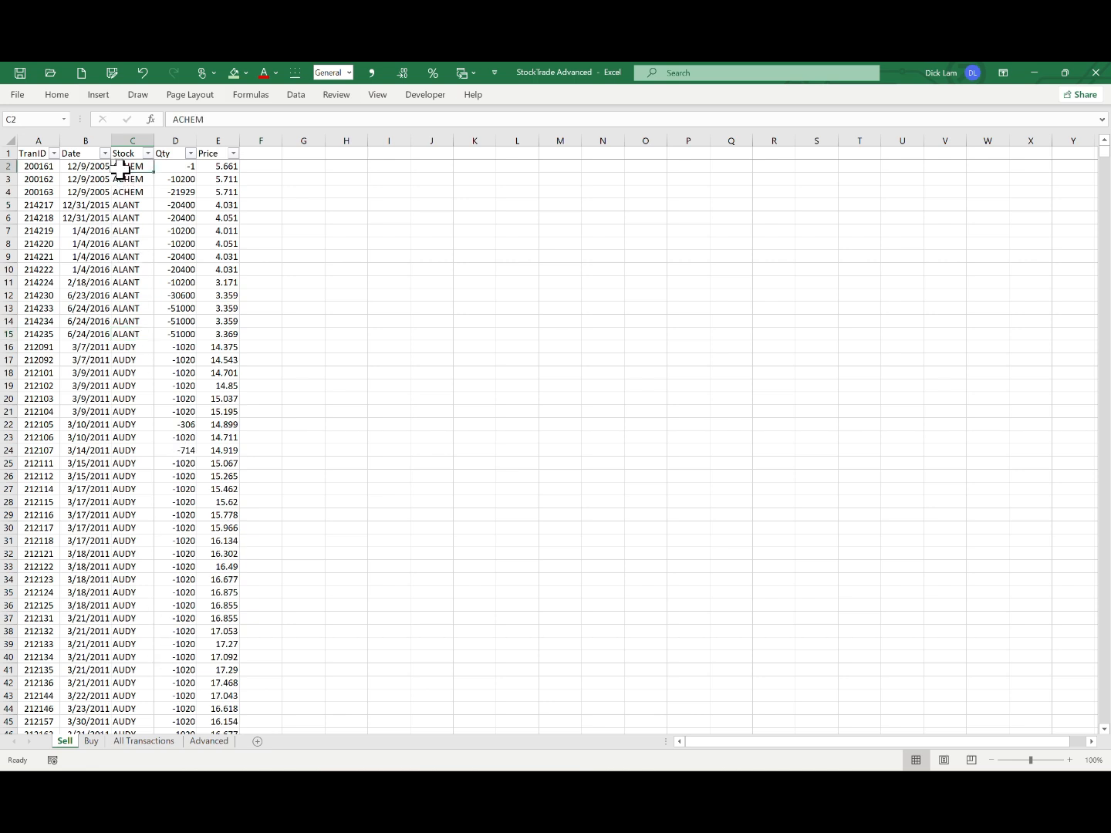
pyautogui.click(28, 166)
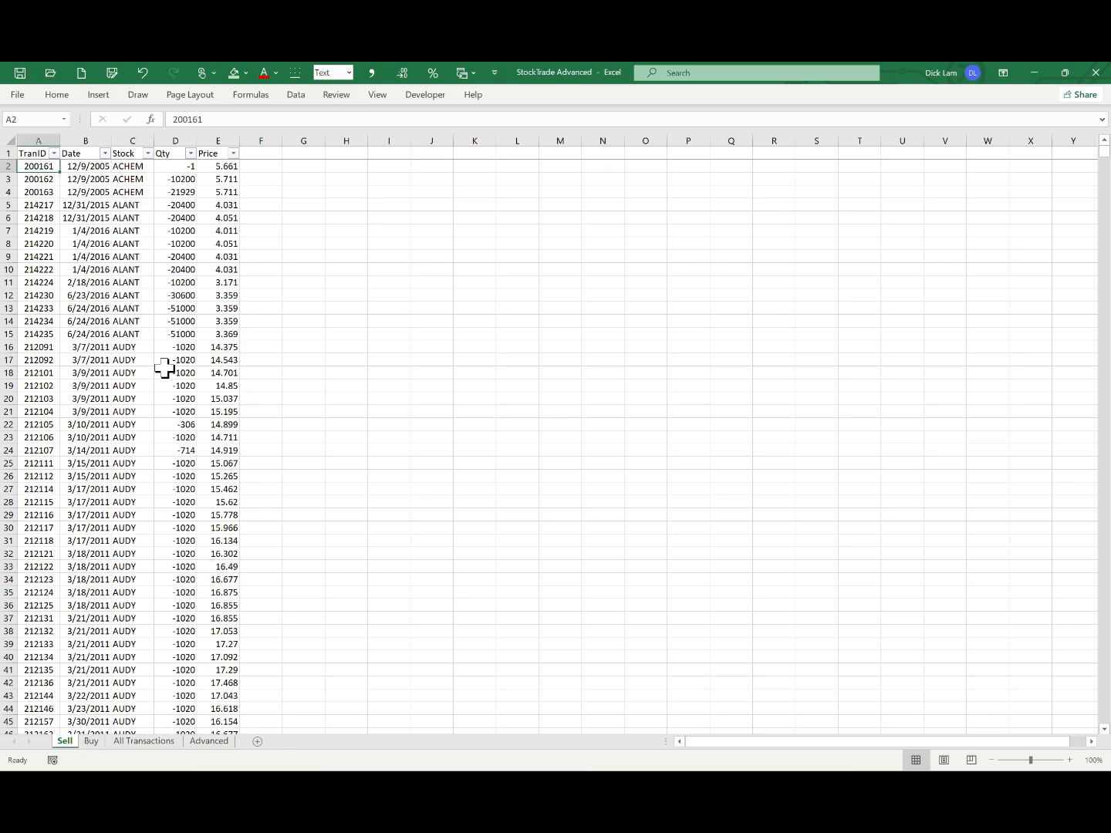
pyautogui.click(132, 179)
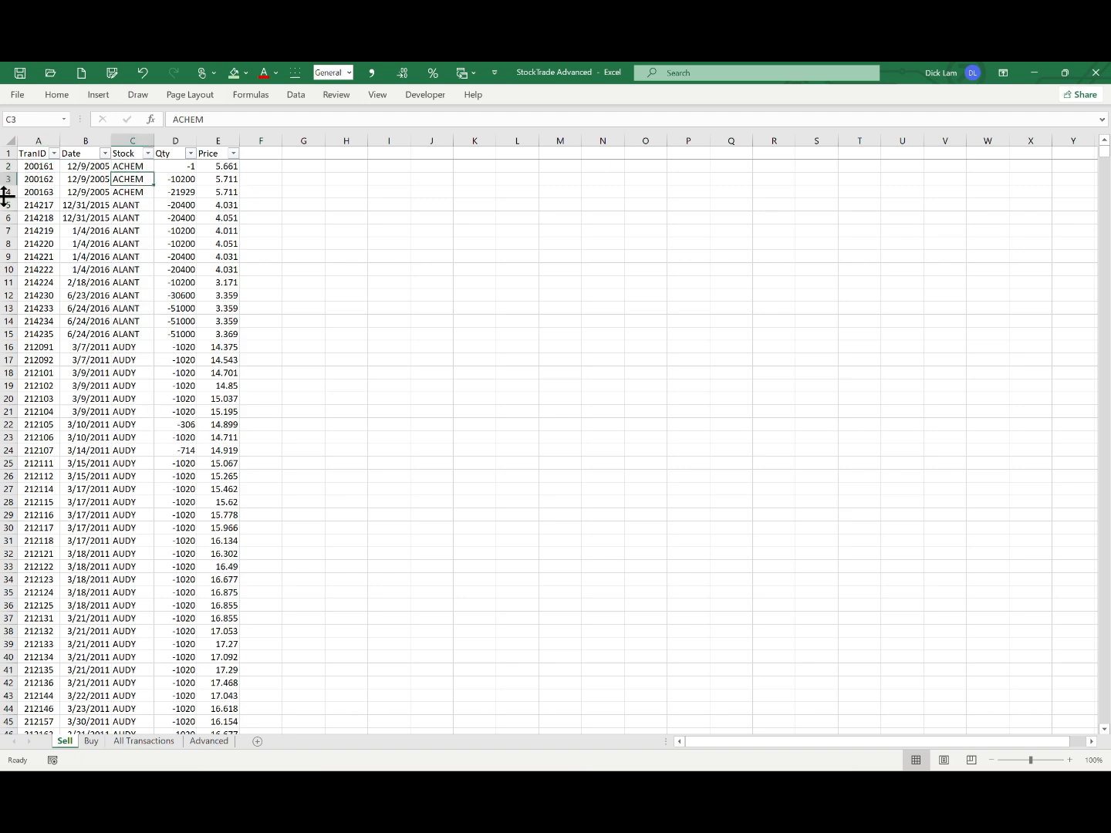
pyautogui.click(37, 167)
pyautogui.hotkey('ctrl', 'Down')
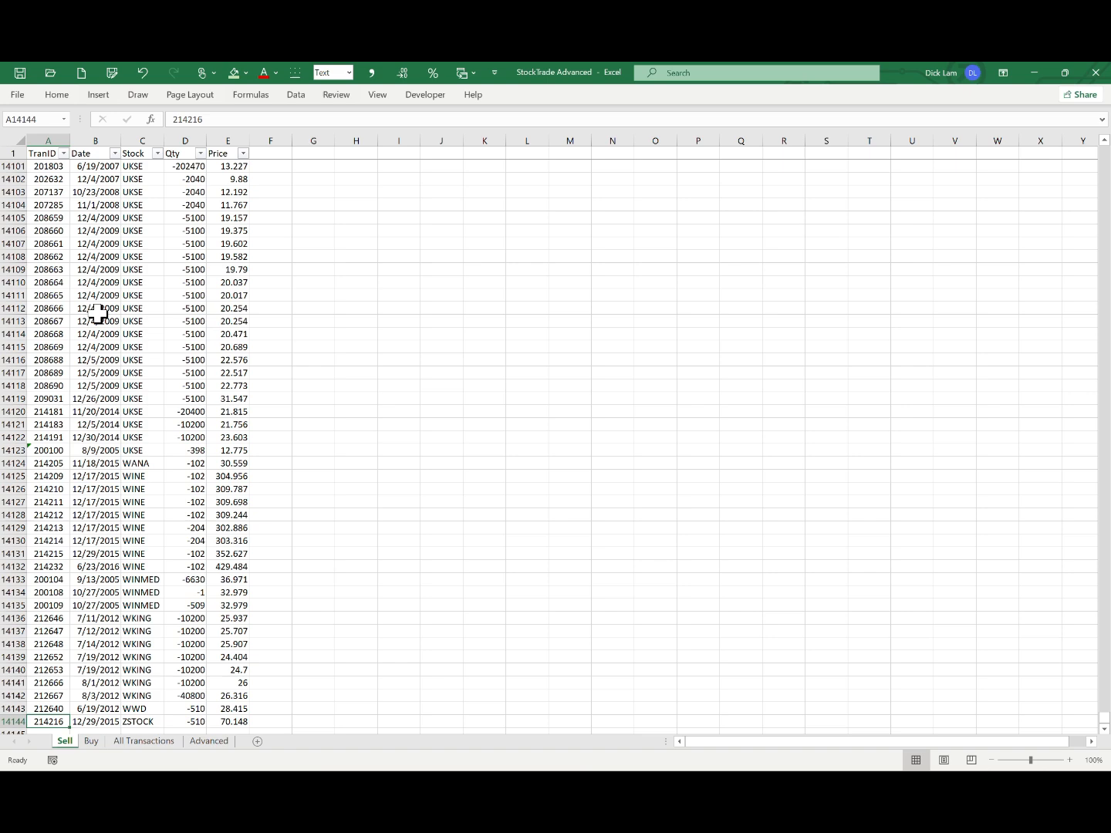
pyautogui.hotkey('ctrl', 'Up')
pyautogui.press('Down')
pyautogui.press('Down')
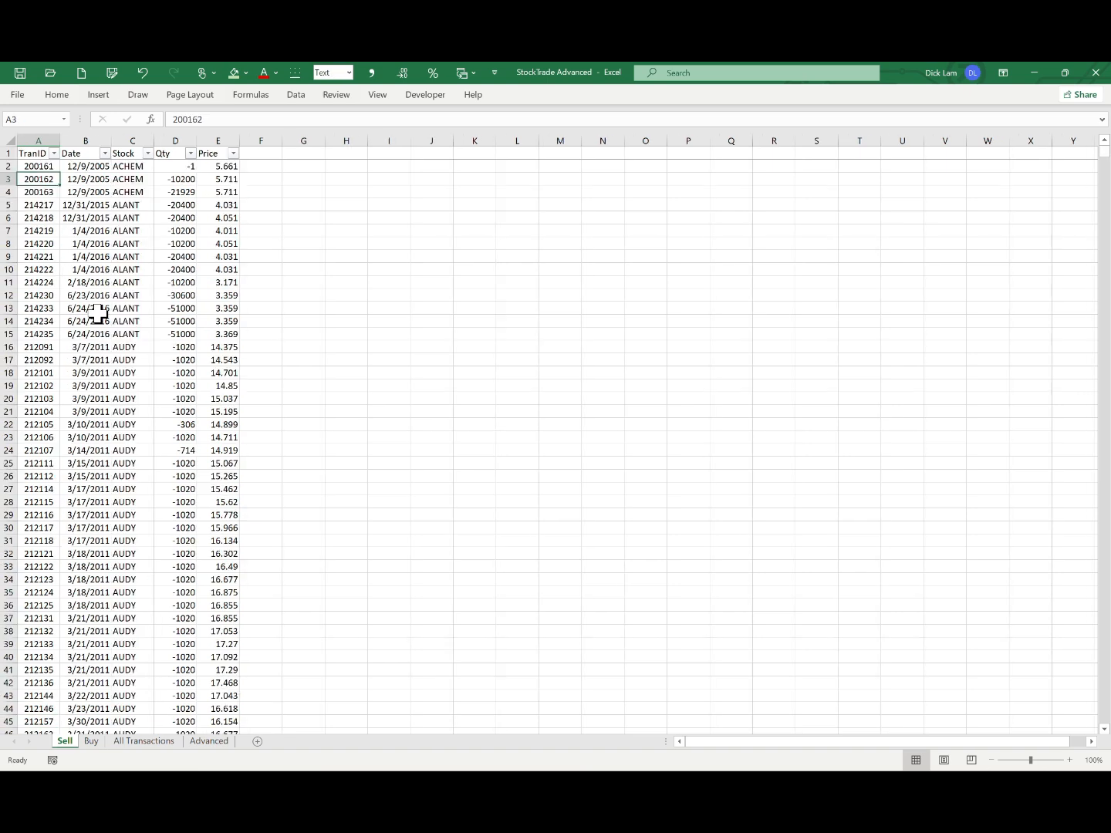
# Examine the Buy sheet's stock-sorted transactions from the first ACHEM record to the last row and back
pyautogui.hotkey('ctrl', 'pagedown')
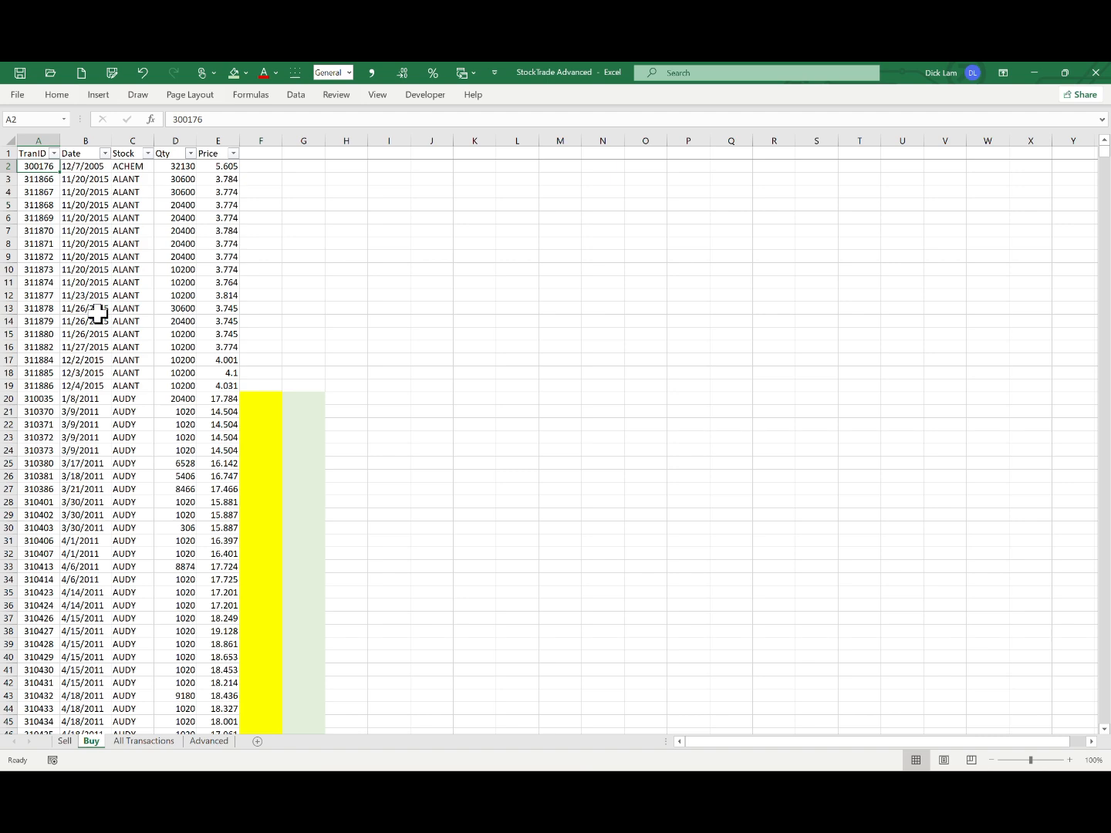
pyautogui.hotkey('ctrl', 'Down')
pyautogui.hotkey('ctrl', 'Up')
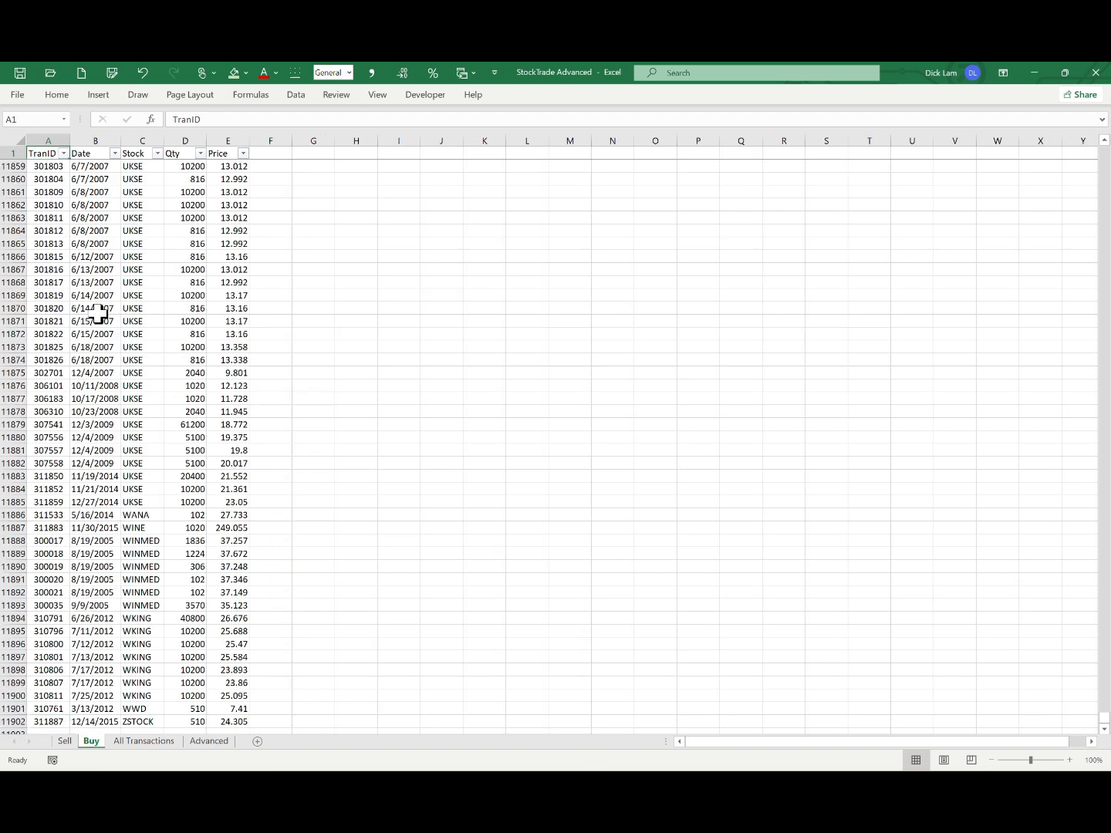
pyautogui.press('Down')
pyautogui.press('Down')
pyautogui.press('Right')
pyautogui.press('Right')
pyautogui.press('Up')
pyautogui.press('Left')
pyautogui.press('Left')
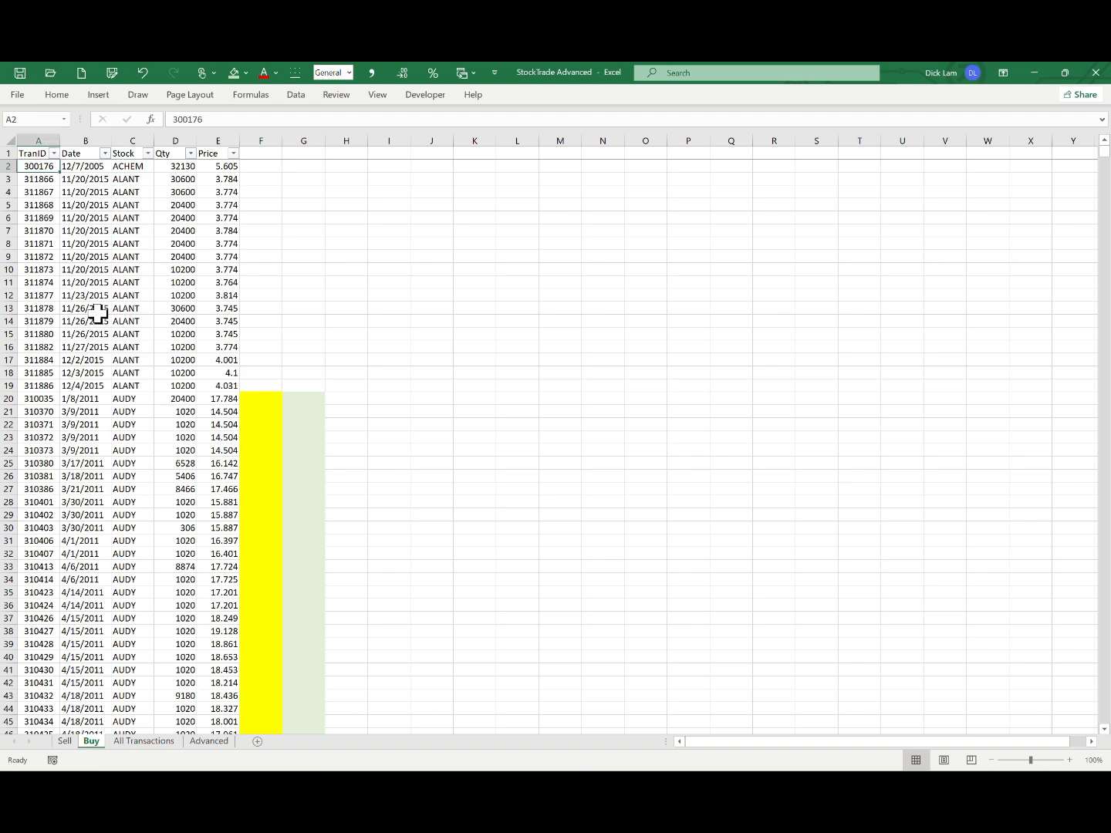
# Find the yellow-highlighted AUDY sale in row 74 of the Sell sheet and inspect its stock and date
pyautogui.click(65, 741)
pyautogui.scroll(-17, 156, 299)
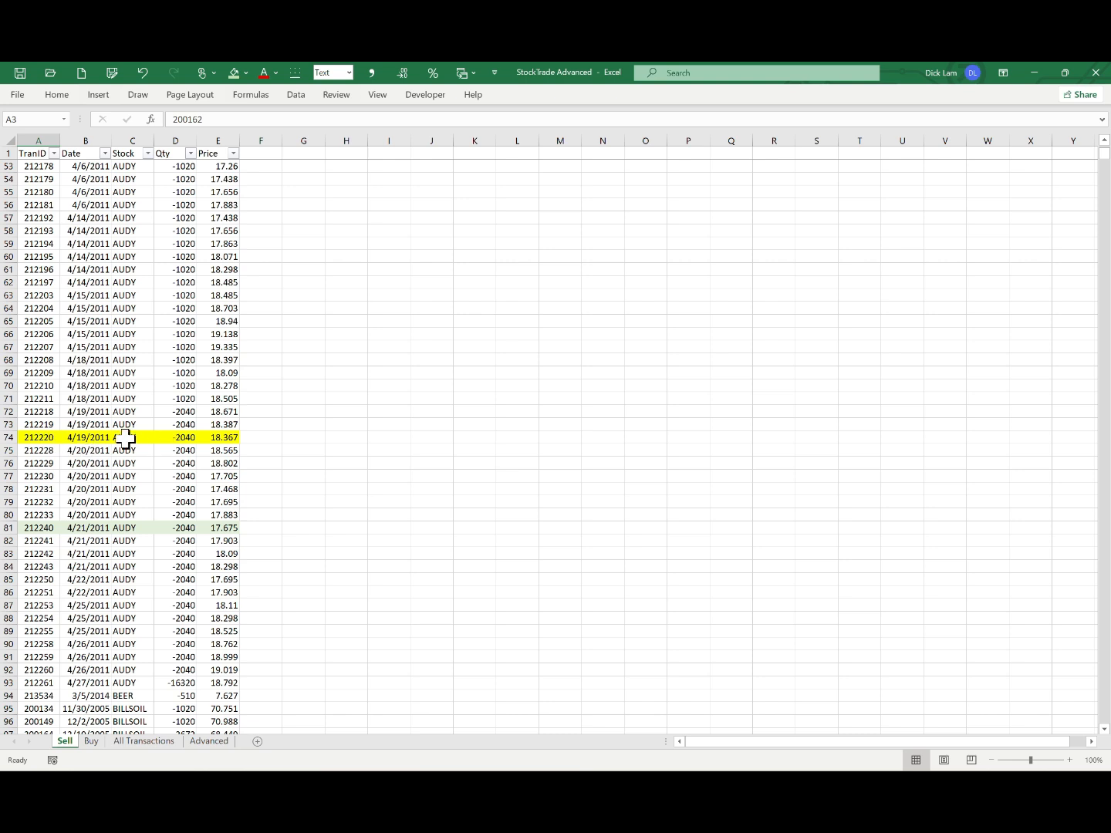
pyautogui.click(146, 438)
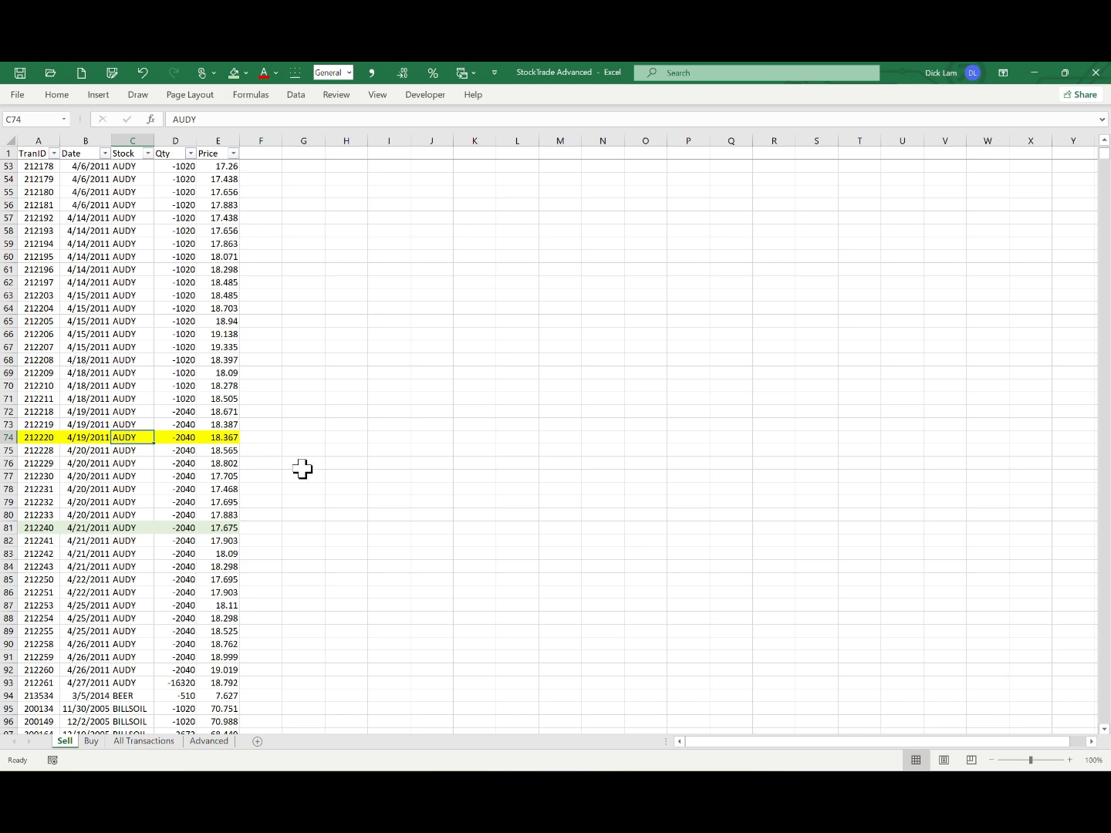
pyautogui.click(84, 438)
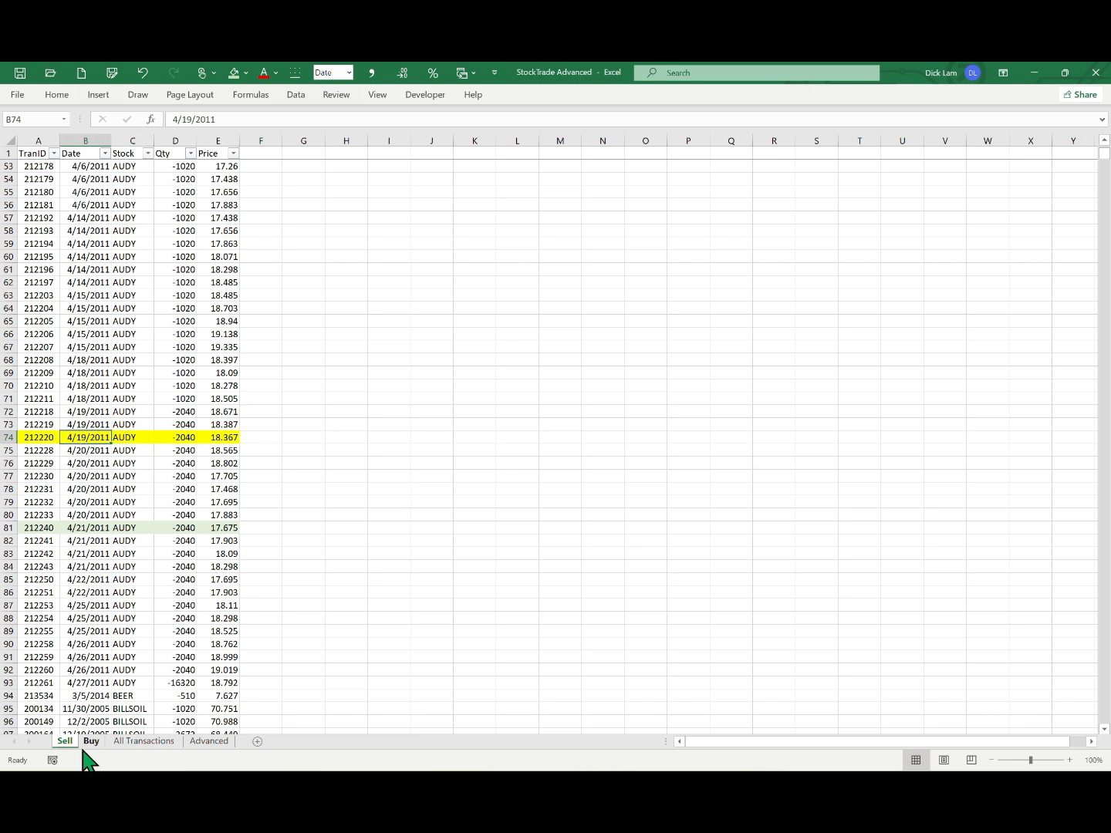
# On the Buy sheet, mark the AUDY purchases dated up to 4/19/2011 by selecting A20:F48
pyautogui.click(91, 741)
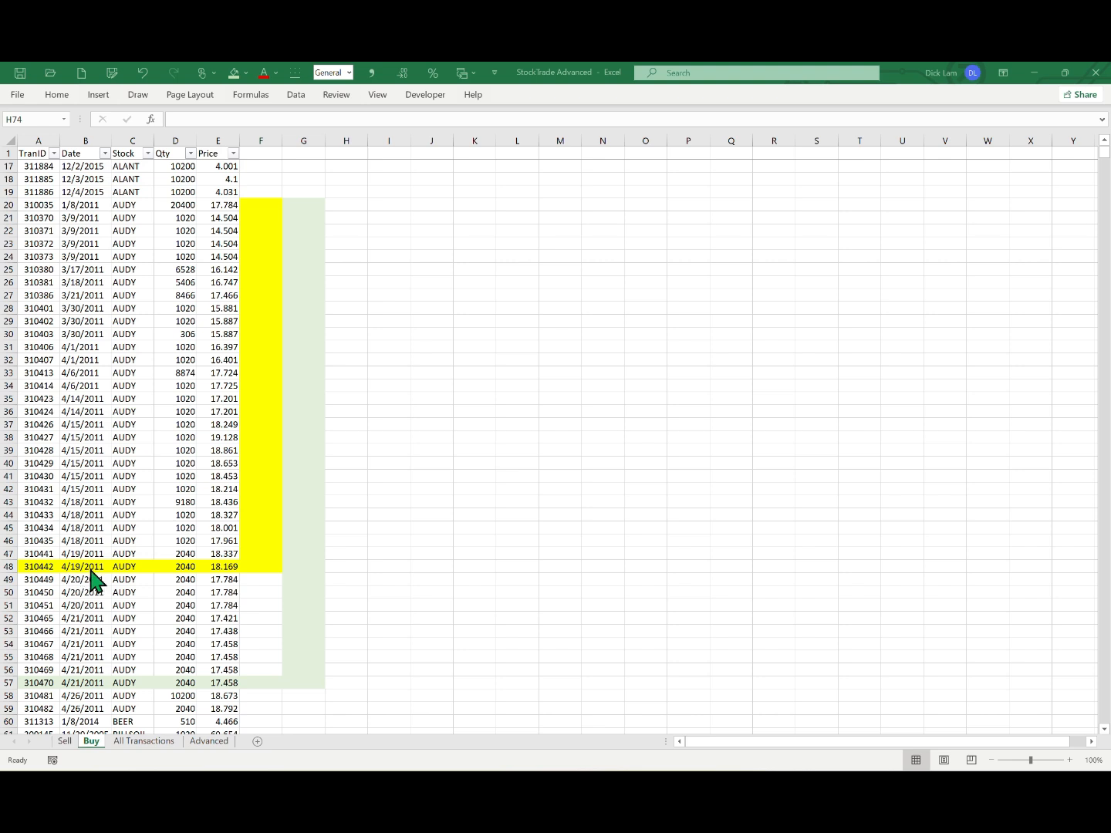
pyautogui.moveTo(39, 567); pyautogui.dragTo(84, 567)
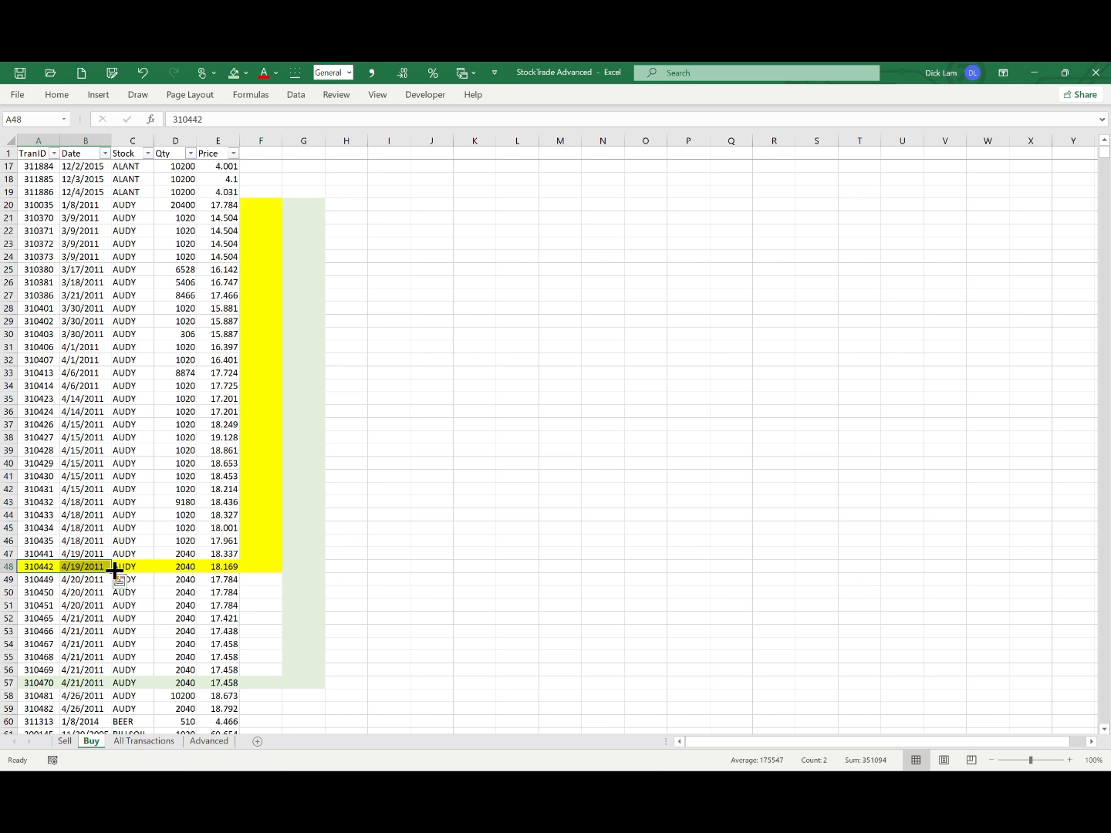
pyautogui.moveTo(259, 566); pyautogui.dragTo(247, 207)
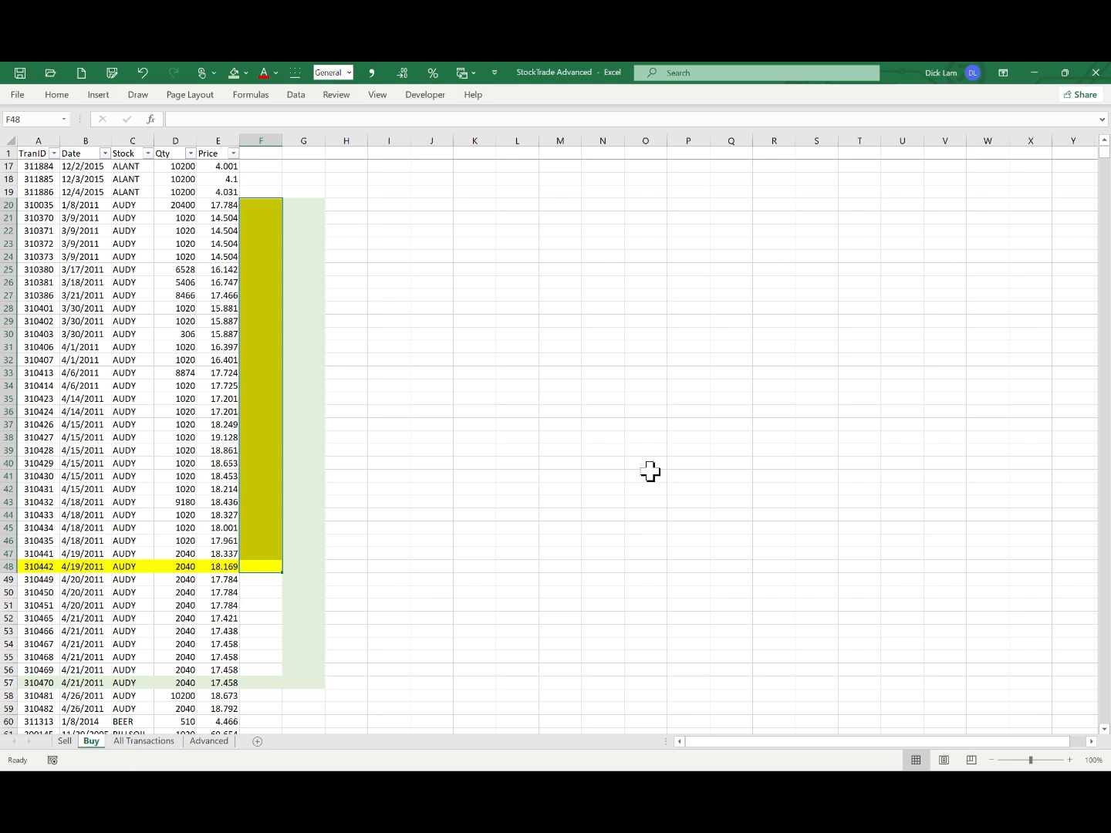
pyautogui.click(257, 209)
pyautogui.moveTo(257, 210); pyautogui.dragTo(27, 556)
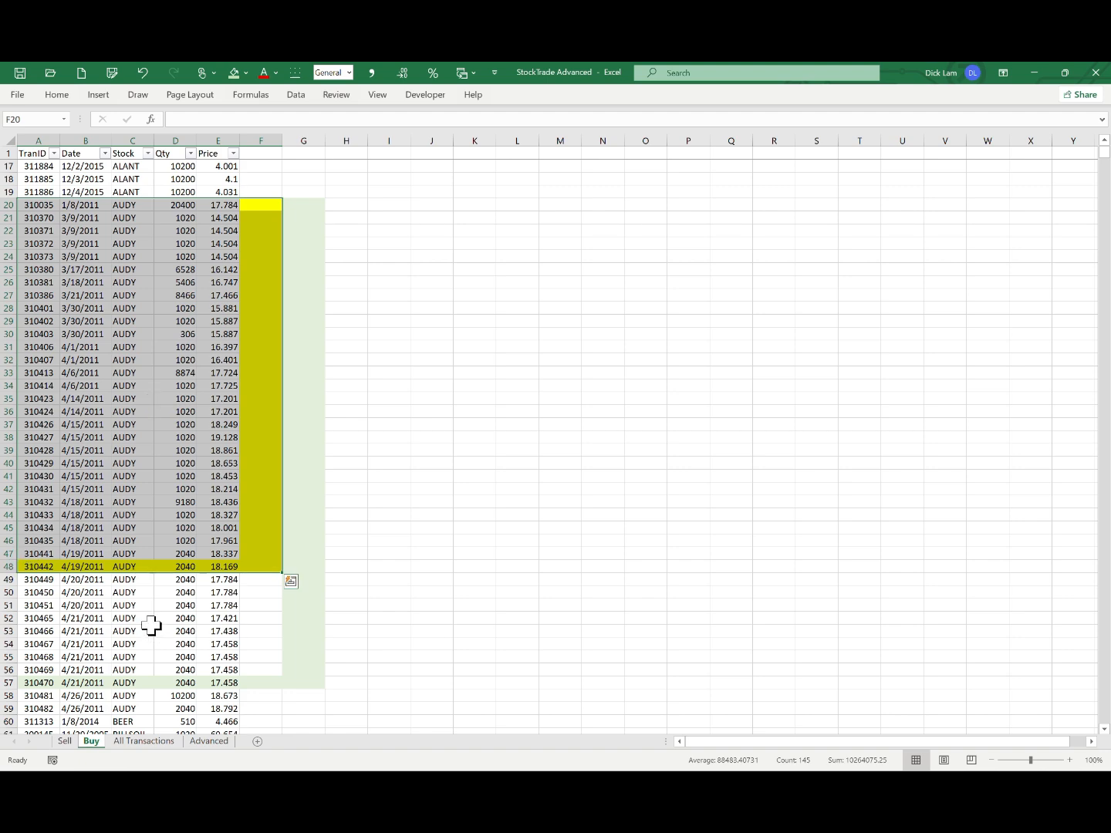
# Compare the AUDY sale in A74:E74 of the Sell sheet with its eligible purchases marked in F20:F48 of the Buy sheet
pyautogui.click(65, 741)
pyautogui.moveTo(31, 437); pyautogui.dragTo(223, 440)
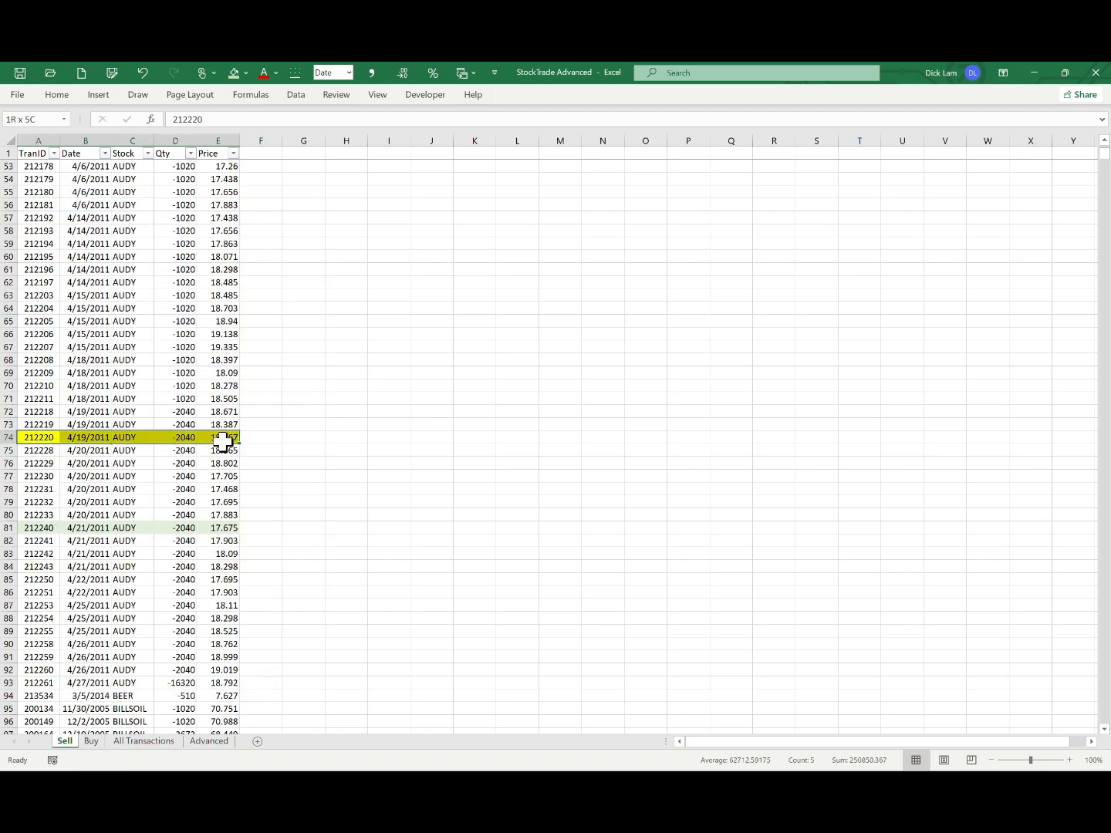
pyautogui.click(89, 743)
pyautogui.moveTo(262, 204); pyautogui.dragTo(255, 571)
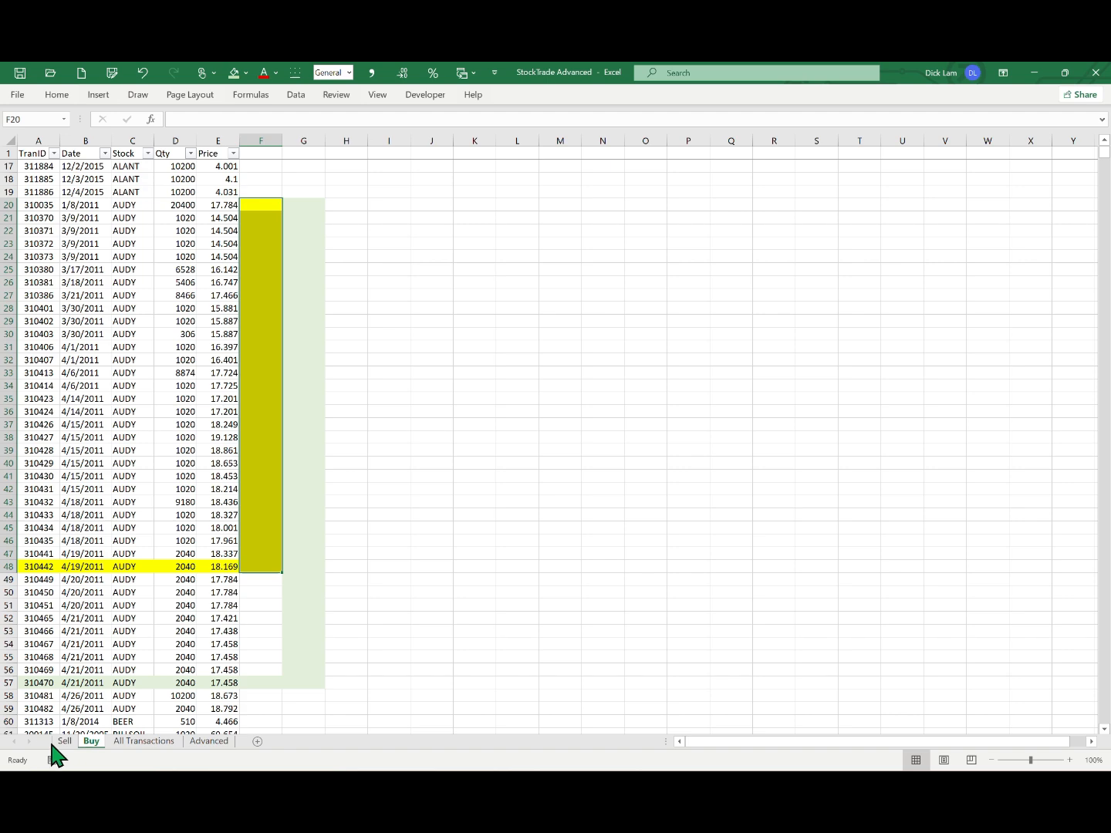
pyautogui.click(63, 742)
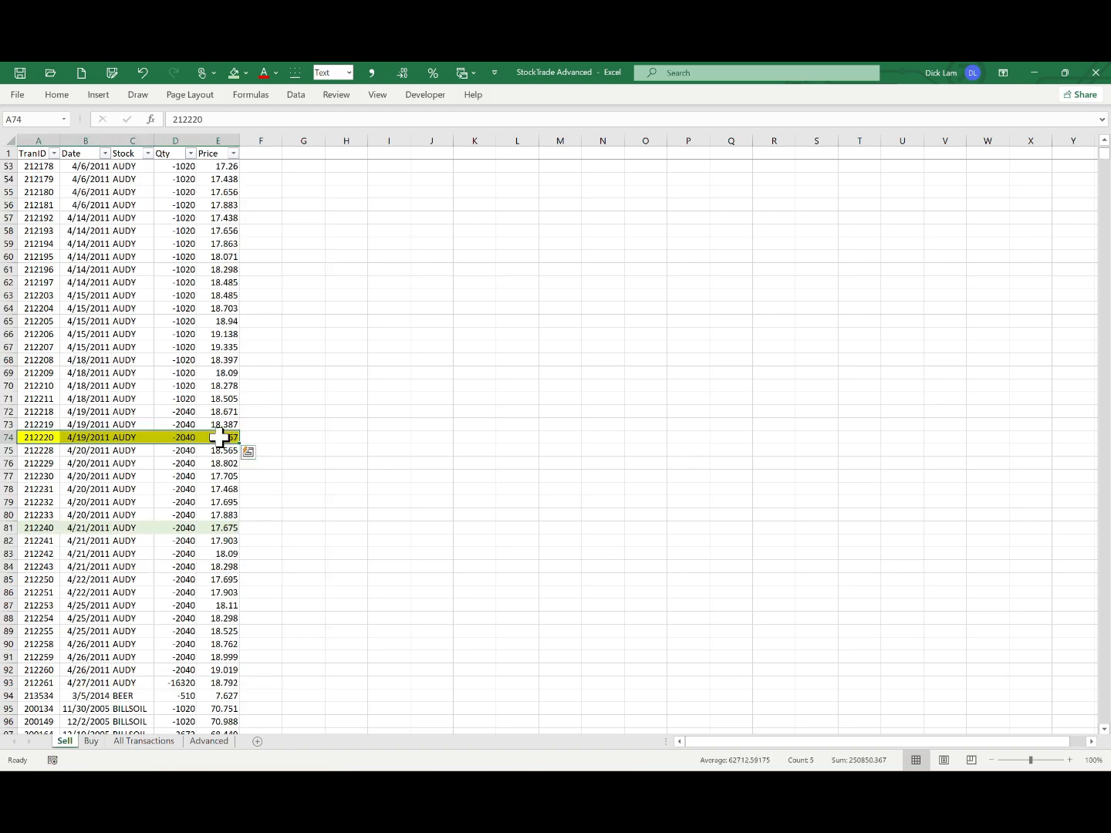
# Compare the 4/20/2011 AUDY sale in row 75 of the Sell sheet with the purchases in A20:F51 of the Buy sheet
pyautogui.moveTo(43, 454); pyautogui.dragTo(210, 449)
pyautogui.click(91, 741)
pyautogui.moveTo(35, 606); pyautogui.dragTo(245, 208)
pyautogui.click(65, 742)
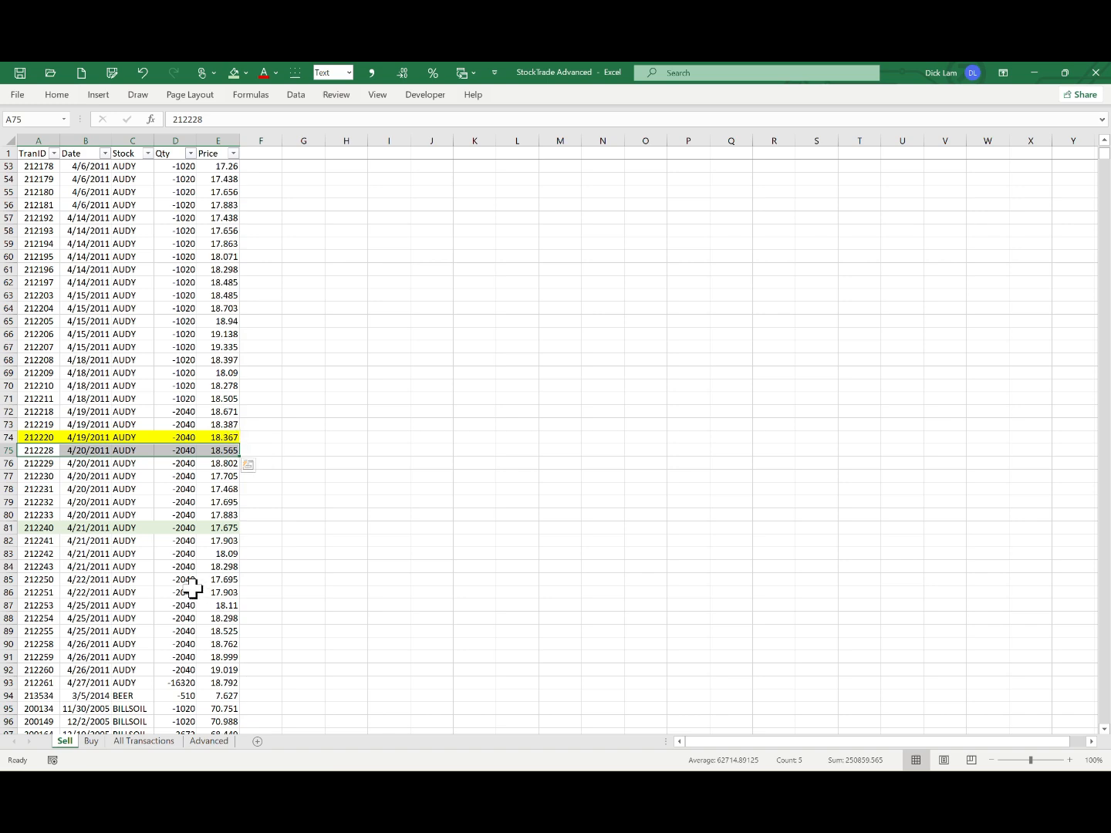
pyautogui.click(91, 740)
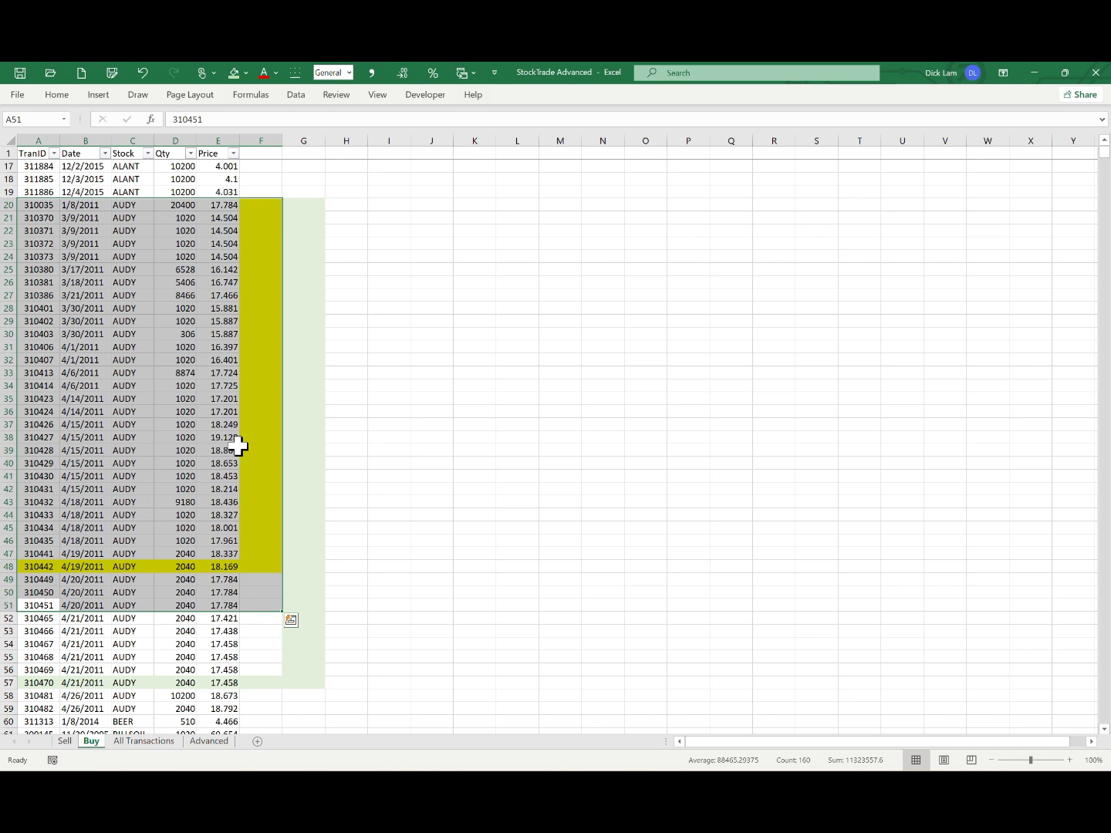
# Switch to Power BI and remove the opening FILTER( from the FifoData formula so it starts with CROSSJOIN
pyautogui.hotkey('alt', 'Tab')
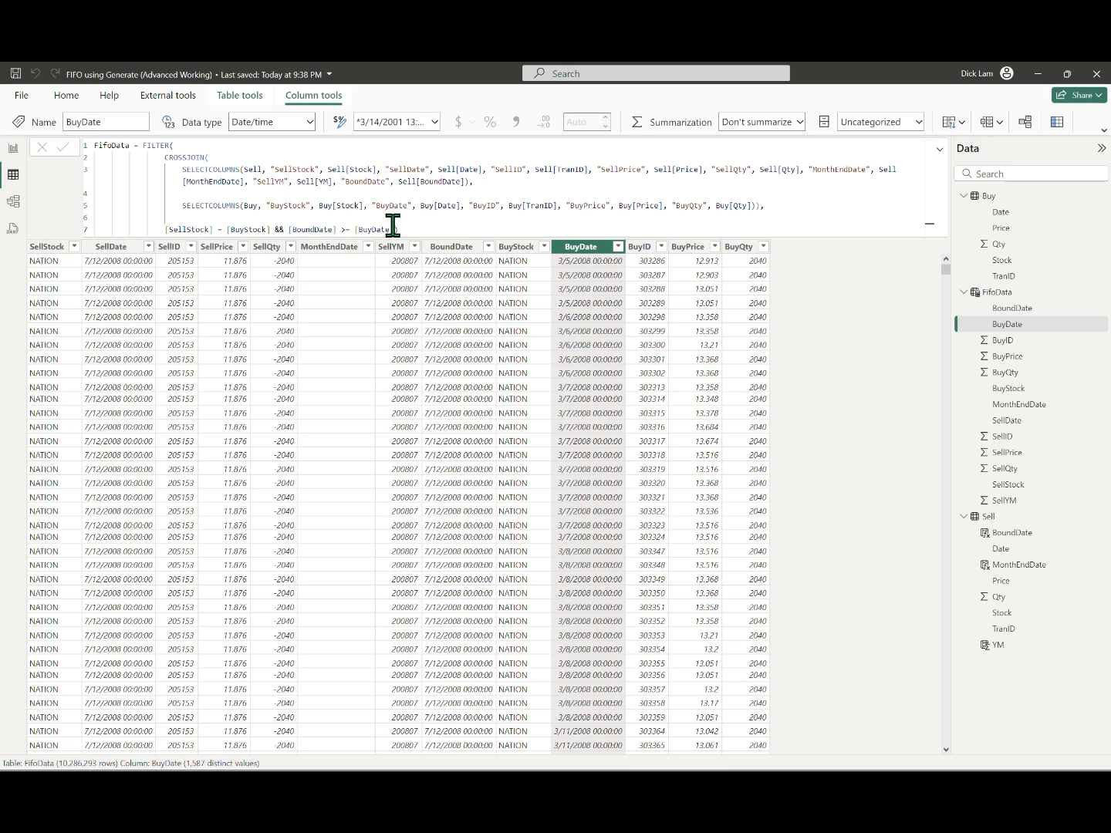
pyautogui.moveTo(422, 228); pyautogui.dragTo(146, 147)
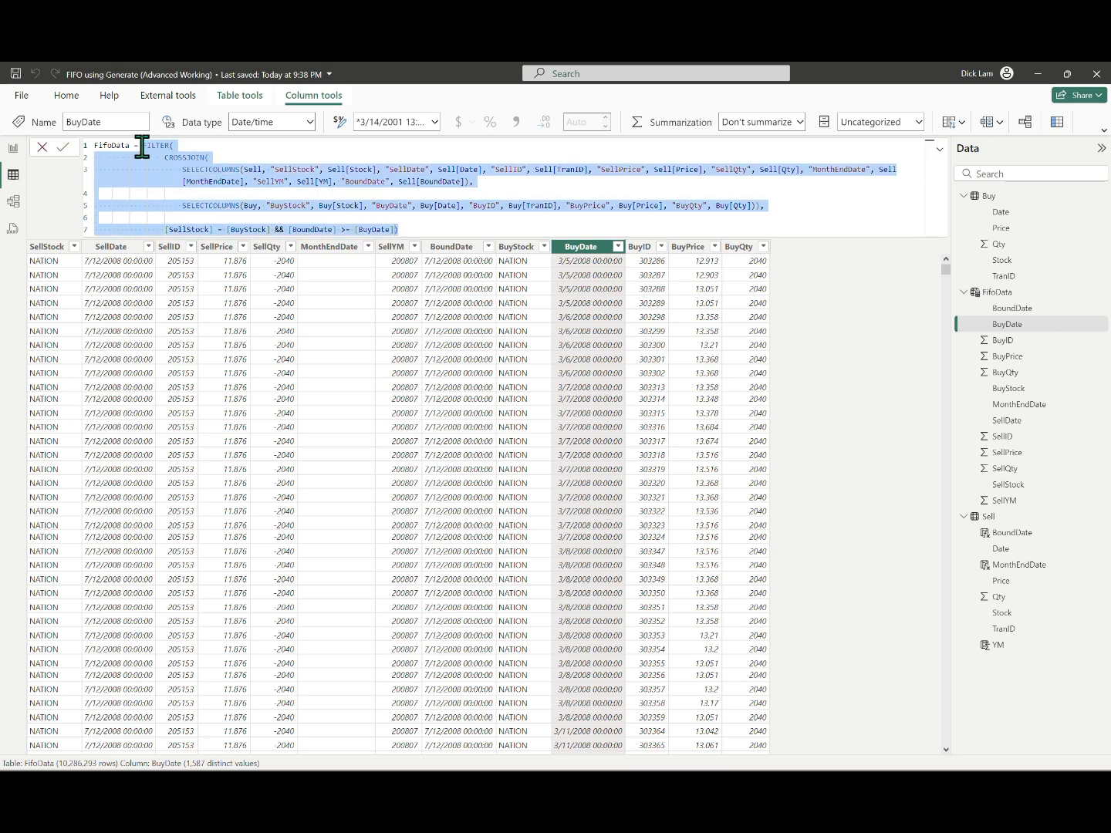
pyautogui.click(373, 147)
pyautogui.press('BackSpace')
pyautogui.press('BackSpace')
pyautogui.press('BackSpace')
pyautogui.press('BackSpace')
pyautogui.press('BackSpace')
pyautogui.press('BackSpace')
pyautogui.press('BackSpace')
# Delete the [SellStock] = [BuyStock] && [BoundDate] >= [BuyDate] condition and the comma before it, and apply the unfiltered FifoData formula
pyautogui.press('Down')
pyautogui.press('Down')
pyautogui.press('Down')
pyautogui.press('Down')
pyautogui.press('Down')
pyautogui.press('Down')
pyautogui.press('End')
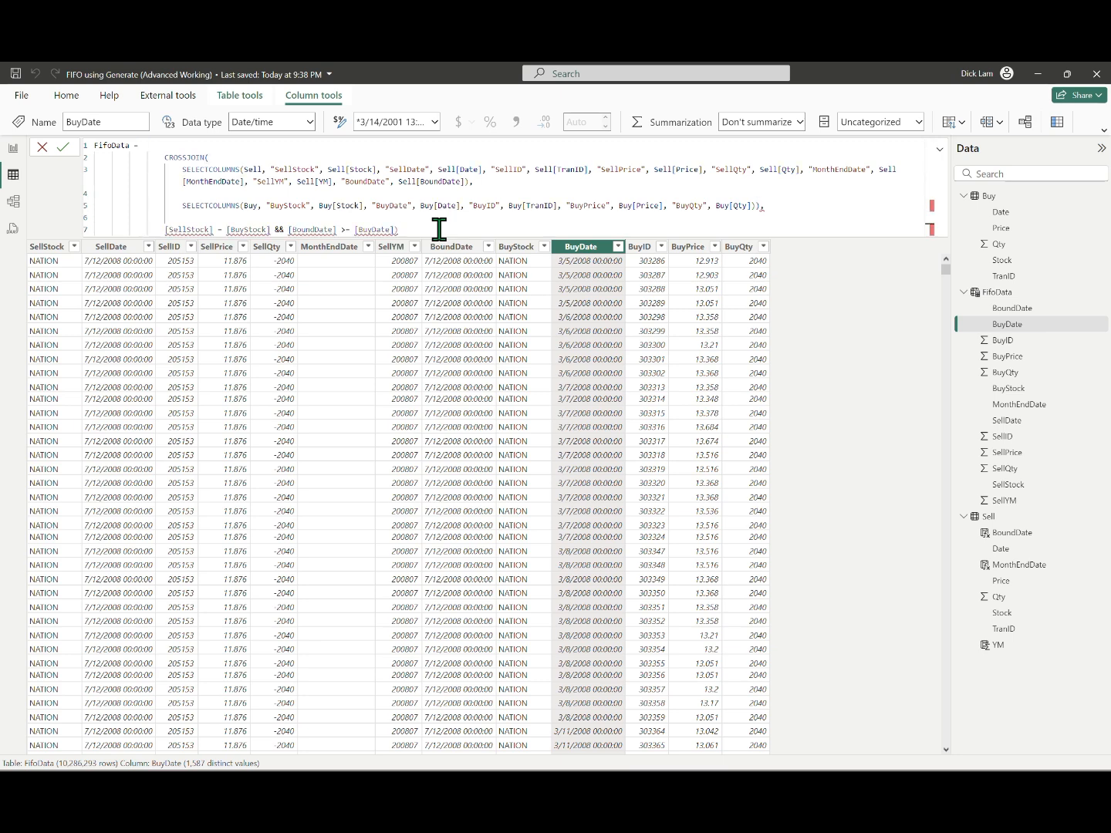
pyautogui.hotkey('shift', 'Home')
pyautogui.press('BackSpace')
pyautogui.press('Up')
pyautogui.press('Up')
pyautogui.press('End')
pyautogui.press('BackSpace')
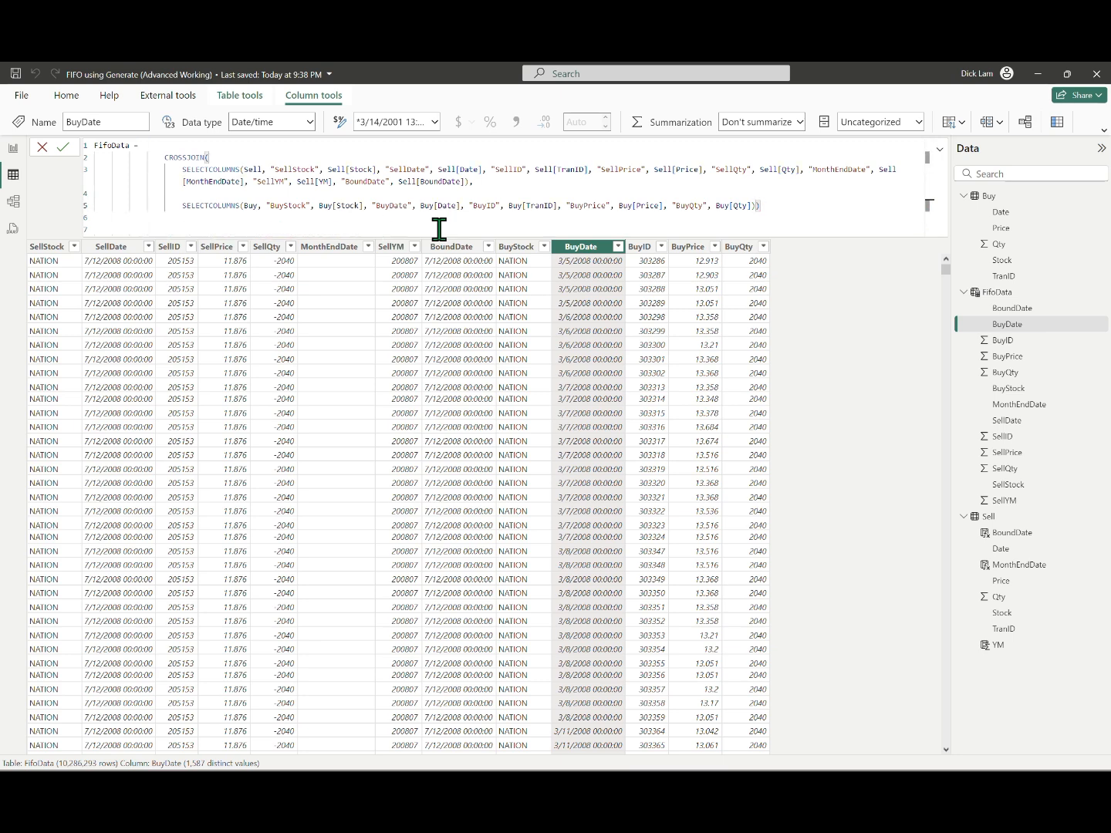
pyautogui.press('Return')
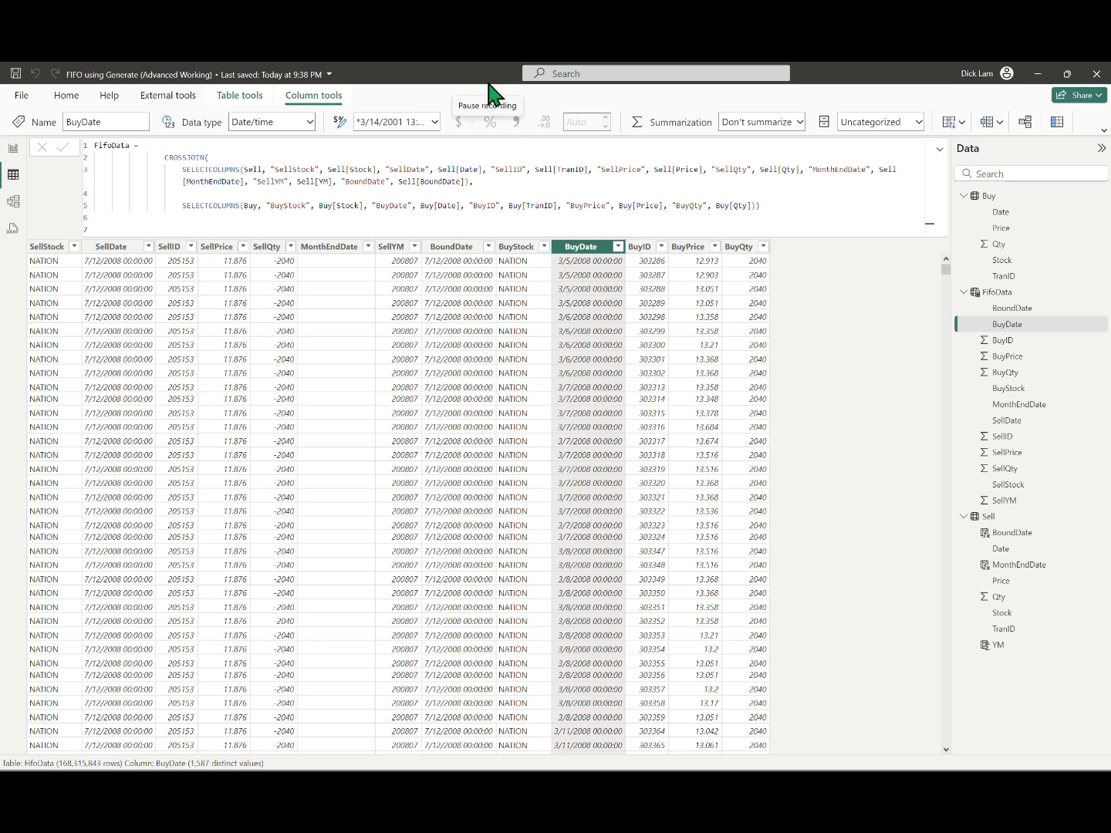
# Replace the entire FifoData table formula with the copied version and apply it
pyautogui.click(310, 228)
pyautogui.hotkey('ctrl', 'a')
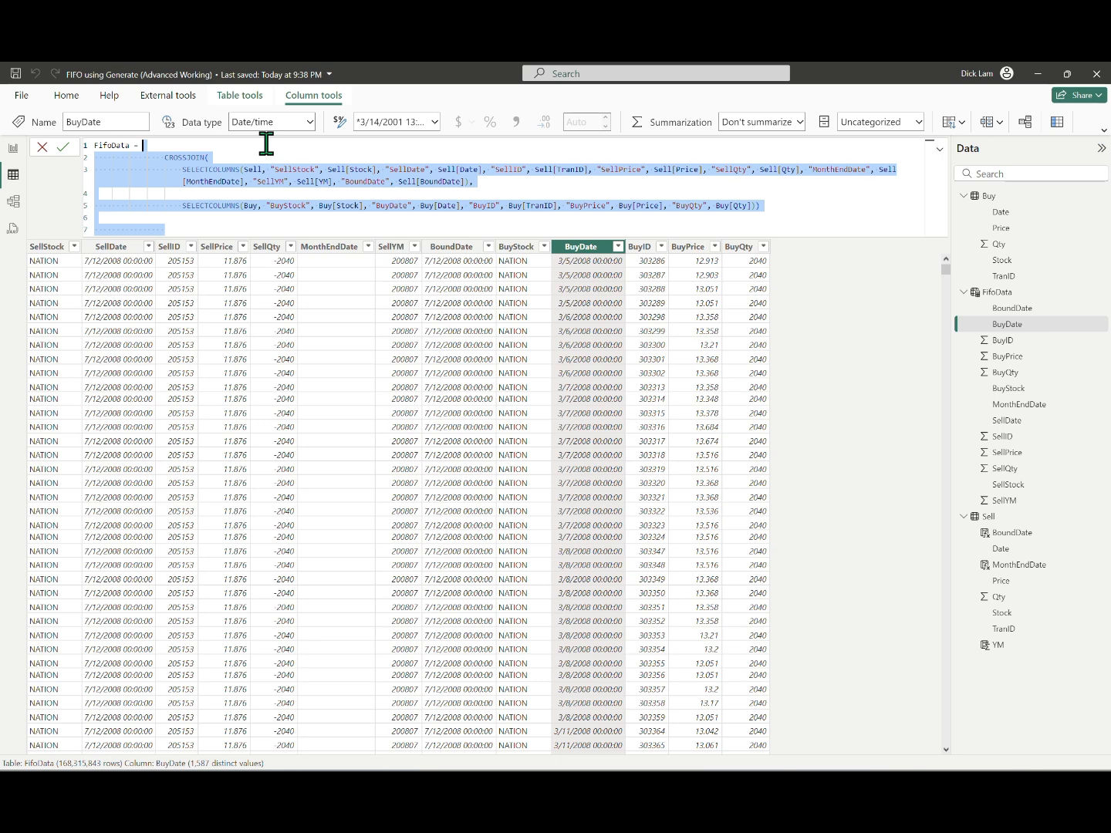
pyautogui.hotkey('ctrl', 'v')
pyautogui.press('Return')
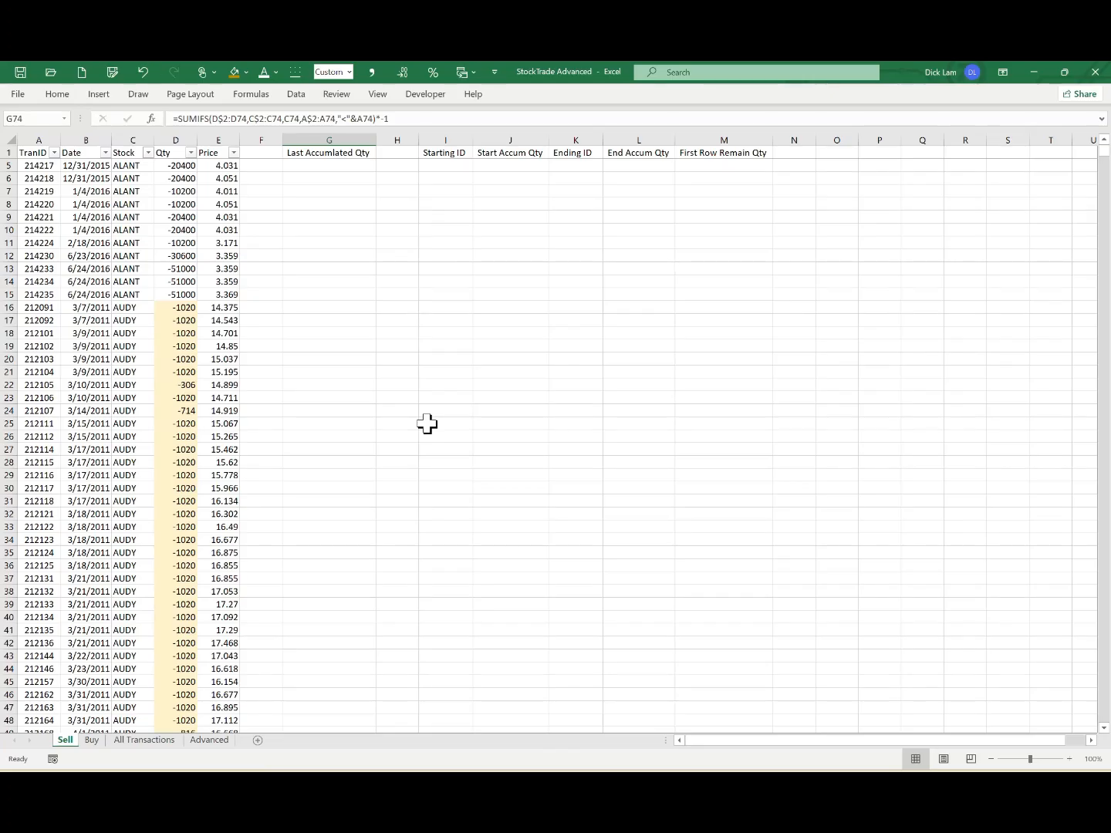
# Switch to the Excel Sell sheet and examine the Last Accumulated Qty SUMIFS formula in G74 for the AUDY sale in row 74
pyautogui.scroll(-14, 427, 424)
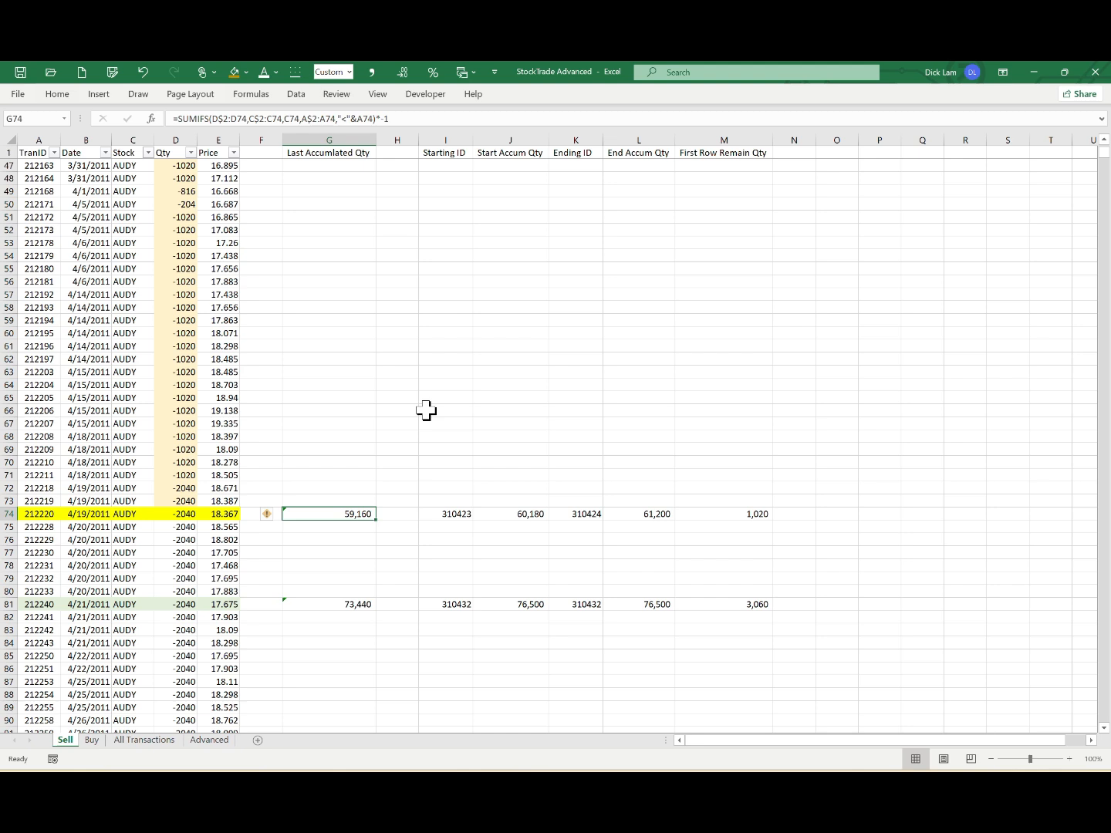
pyautogui.hotkey('ctrl', 'Left')
pyautogui.hotkey('ctrl', 'Left')
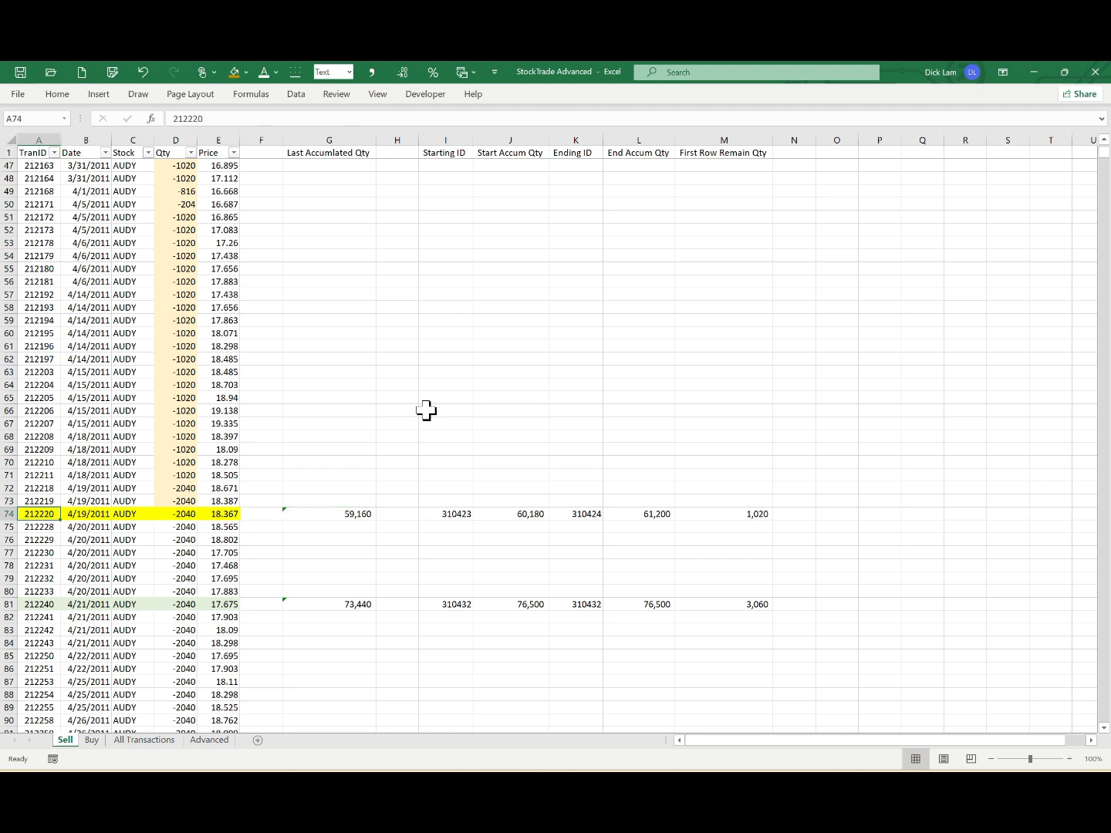
pyautogui.press('Right')
pyautogui.press('Right')
pyautogui.press('Right')
pyautogui.press('Right')
pyautogui.press('Right')
pyautogui.press('Right')
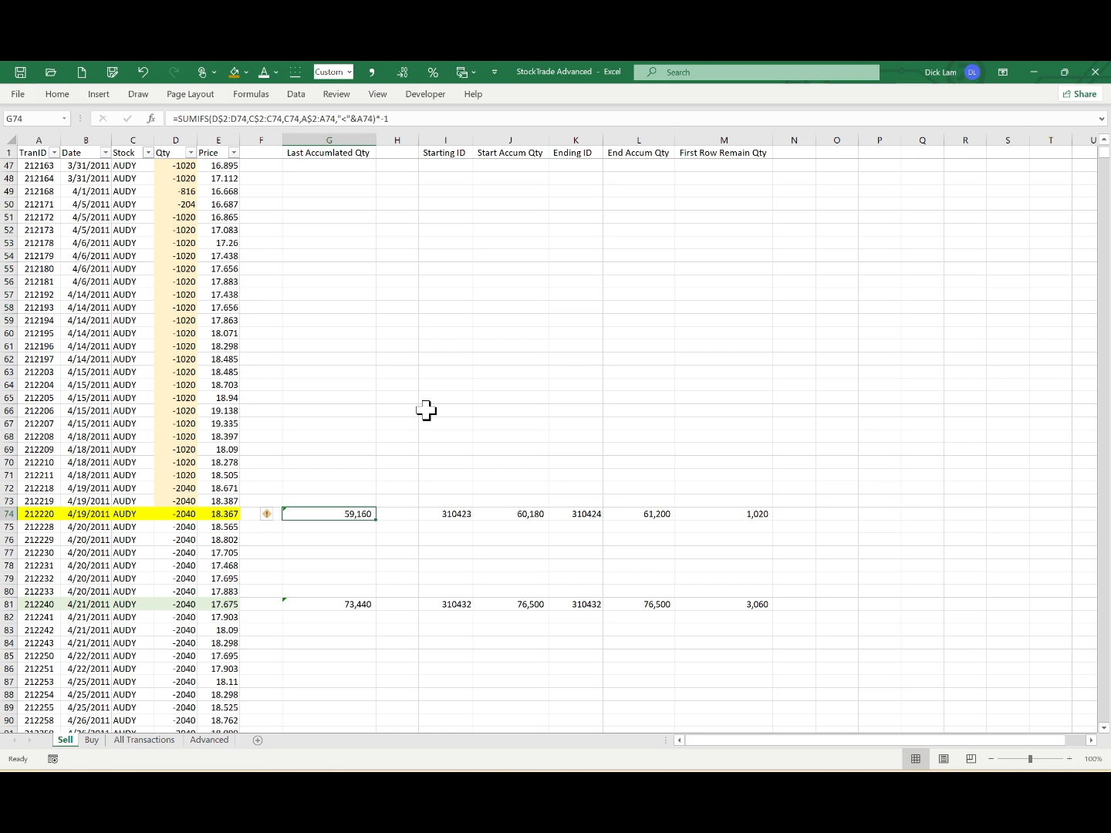
pyautogui.press('F2')
pyautogui.press('Escape')
# Sum the earlier AUDY sale quantities in D16:D73 and compare the total with the Last Accumulated Qty in G74
pyautogui.press('Left')
pyautogui.press('Left')
pyautogui.press('Left')
pyautogui.press('Up')
pyautogui.hotkey('shift', 'Up')
pyautogui.hotkey('shift', 'Up')
pyautogui.hotkey('shift', 'Up')
pyautogui.hotkey('shift', 'Up')
pyautogui.hotkey('shift', 'Up')
pyautogui.hotkey('shift', 'Up')
pyautogui.hotkey('shift', 'Up')
pyautogui.hotkey('shift', 'Up')
pyautogui.hotkey('shift', 'Up')
pyautogui.hotkey('shift', 'Up')
pyautogui.hotkey('shift', 'Up')
pyautogui.hotkey('shift', 'Up')
pyautogui.hotkey('shift', 'Up')
pyautogui.hotkey('shift', 'Up')
pyautogui.hotkey('shift', 'Up')
pyautogui.hotkey('shift', 'Up')
pyautogui.hotkey('shift', 'Up')
pyautogui.hotkey('shift', 'Up')
pyautogui.hotkey('shift', 'Up')
pyautogui.hotkey('shift', 'Up')
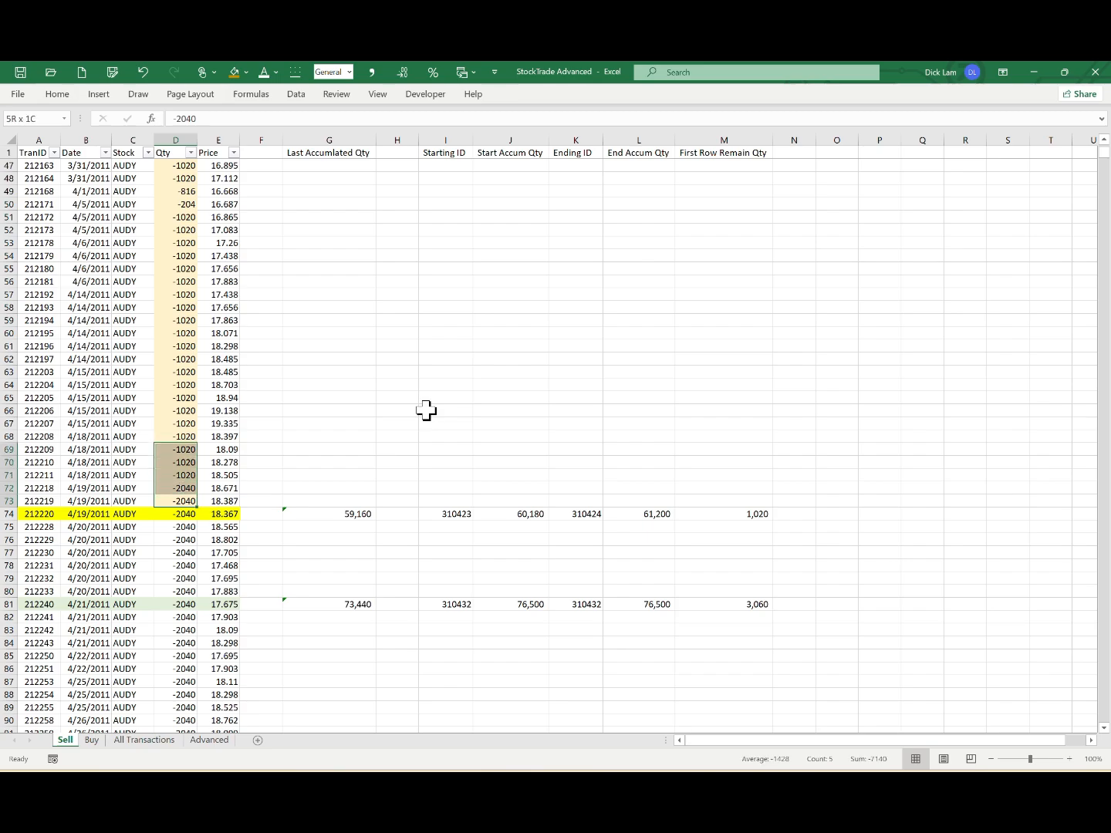
pyautogui.hotkey('shift', 'Up')
pyautogui.hotkey('shift', 'Up')
pyautogui.hotkey('shift', 'Up')
pyautogui.hotkey('shift', 'Up')
pyautogui.hotkey('shift', 'Up')
pyautogui.hotkey('shift', 'Up')
pyautogui.hotkey('shift', 'Up')
pyautogui.hotkey('shift', 'Up')
pyautogui.hotkey('shift', 'Up')
pyautogui.hotkey('shift', 'Up')
pyautogui.hotkey('shift', 'Up')
pyautogui.hotkey('shift', 'Up')
pyautogui.hotkey('shift', 'Up')
pyautogui.hotkey('shift', 'Up')
pyautogui.hotkey('shift', 'Up')
pyautogui.hotkey('shift', 'Up')
pyautogui.hotkey('shift', 'Up')
pyautogui.hotkey('shift', 'Up')
pyautogui.hotkey('shift', 'Up')
pyautogui.hotkey('shift', 'Up')
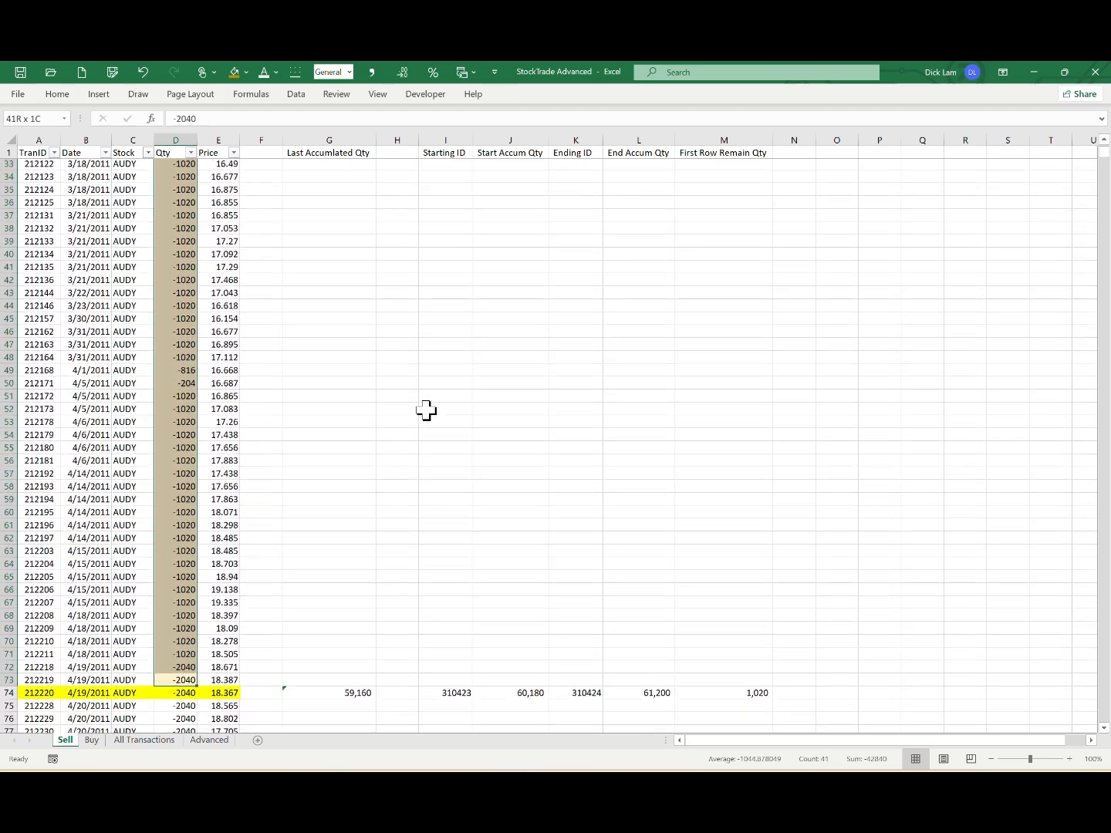
pyautogui.hotkey('shift', 'Up')
pyautogui.hotkey('shift', 'Up')
pyautogui.hotkey('shift', 'Up')
pyautogui.hotkey('shift', 'Up')
pyautogui.hotkey('shift', 'Up')
pyautogui.hotkey('shift', 'Up')
pyautogui.hotkey('shift', 'Up')
pyautogui.hotkey('shift', 'Up')
pyautogui.hotkey('shift', 'Up')
pyautogui.hotkey('shift', 'Up')
pyautogui.hotkey('shift', 'Up')
pyautogui.hotkey('shift', 'Up')
pyautogui.hotkey('shift', 'Up')
pyautogui.hotkey('shift', 'Up')
pyautogui.hotkey('shift', 'Up')
pyautogui.hotkey('shift', 'Up')
pyautogui.hotkey('shift', 'Up')
pyautogui.hotkey('shift', 'Down')
pyautogui.hotkey('shift', 'Down')
pyautogui.hotkey('shift', 'Down')
pyautogui.hotkey('shift', 'Down')
pyautogui.hotkey('shift', 'Down')
pyautogui.hotkey('shift', 'Down')
pyautogui.hotkey('shift', 'Down')
pyautogui.hotkey('shift', 'Down')
pyautogui.hotkey('shift', 'Down')
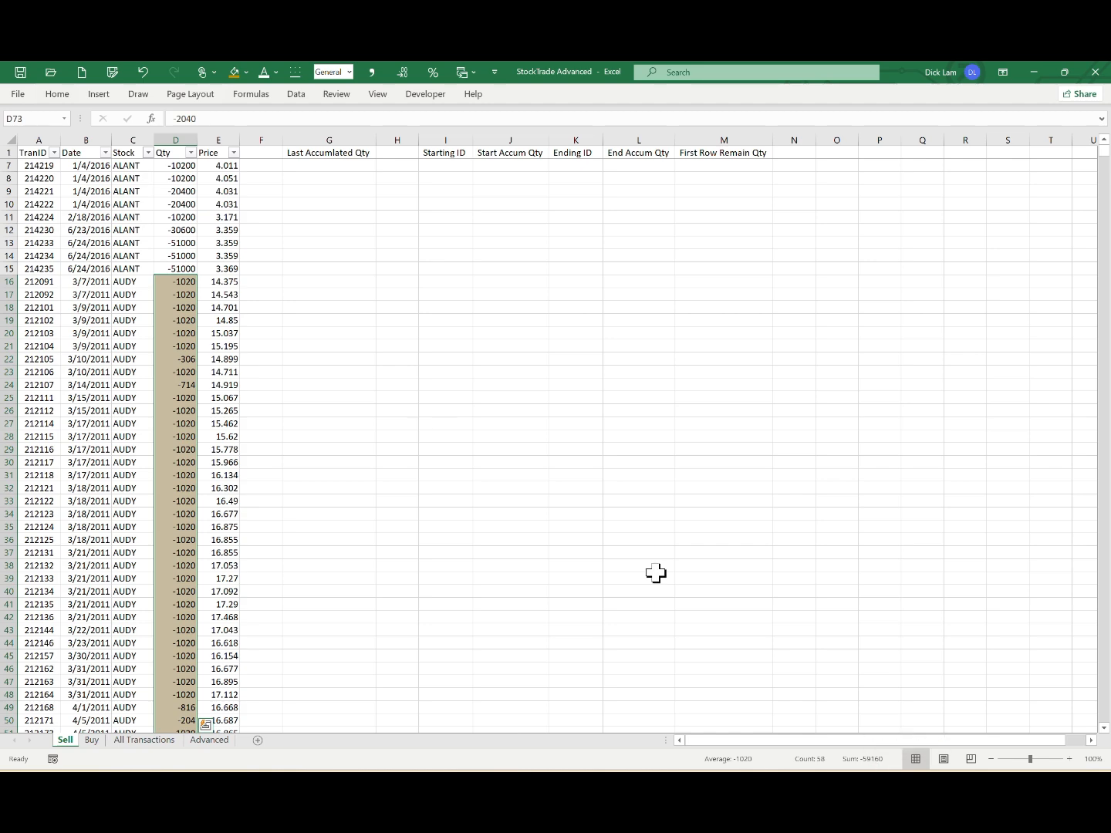
pyautogui.scroll(-17, 647, 569)
pyautogui.scroll(3, 506, 536)
pyautogui.click(333, 488)
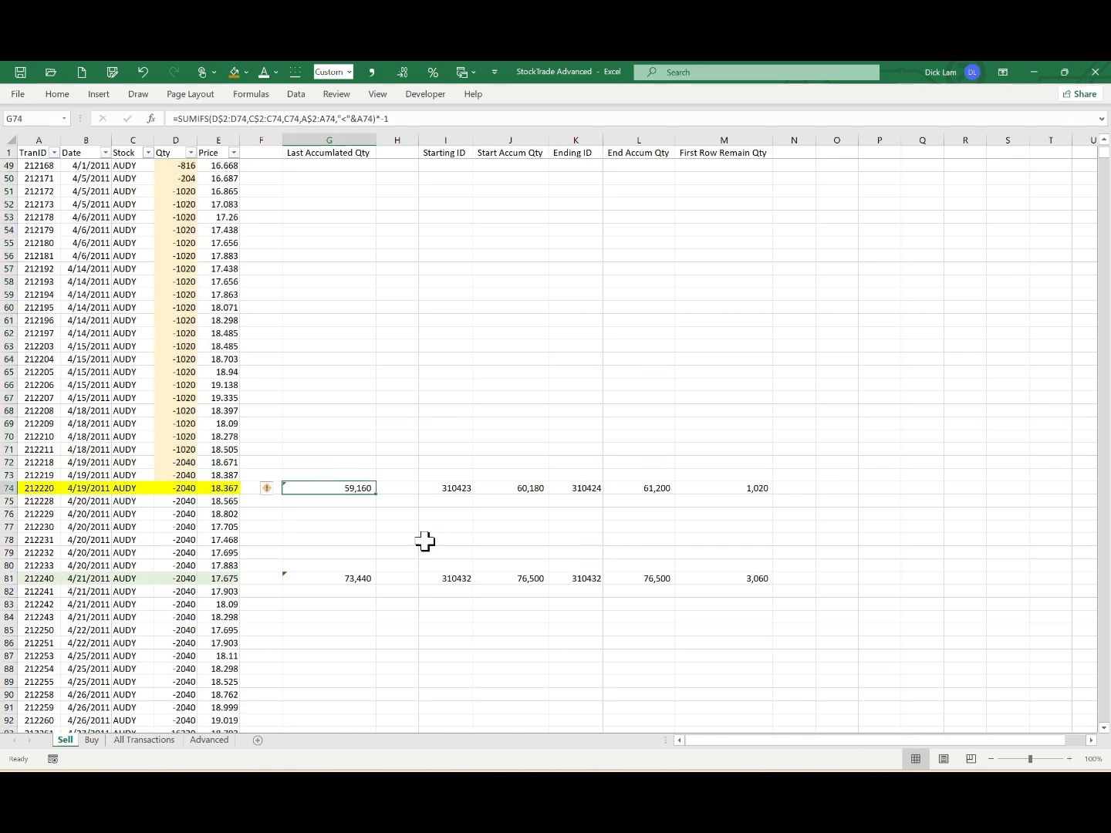
# Compare the Starting ID formula in I74 of the Sell sheet with the accumulated quantity in I34 of the Buy sheet
pyautogui.click(452, 489)
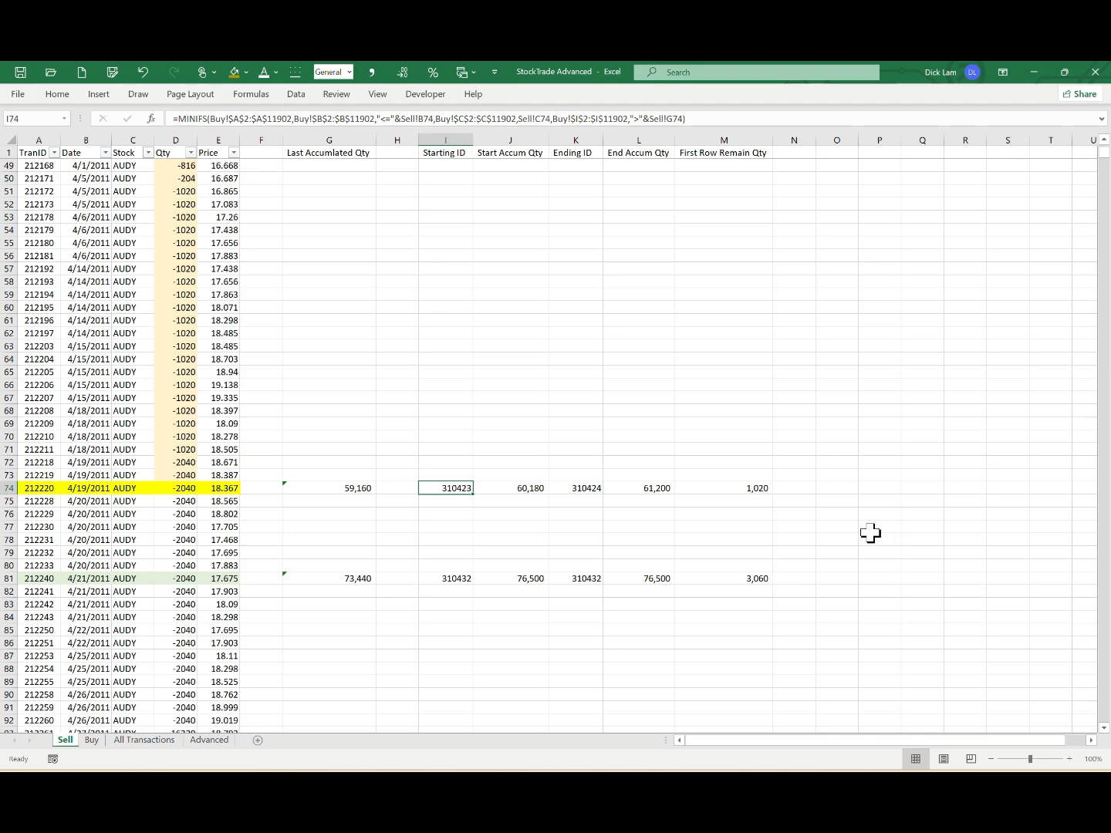
pyautogui.click(91, 740)
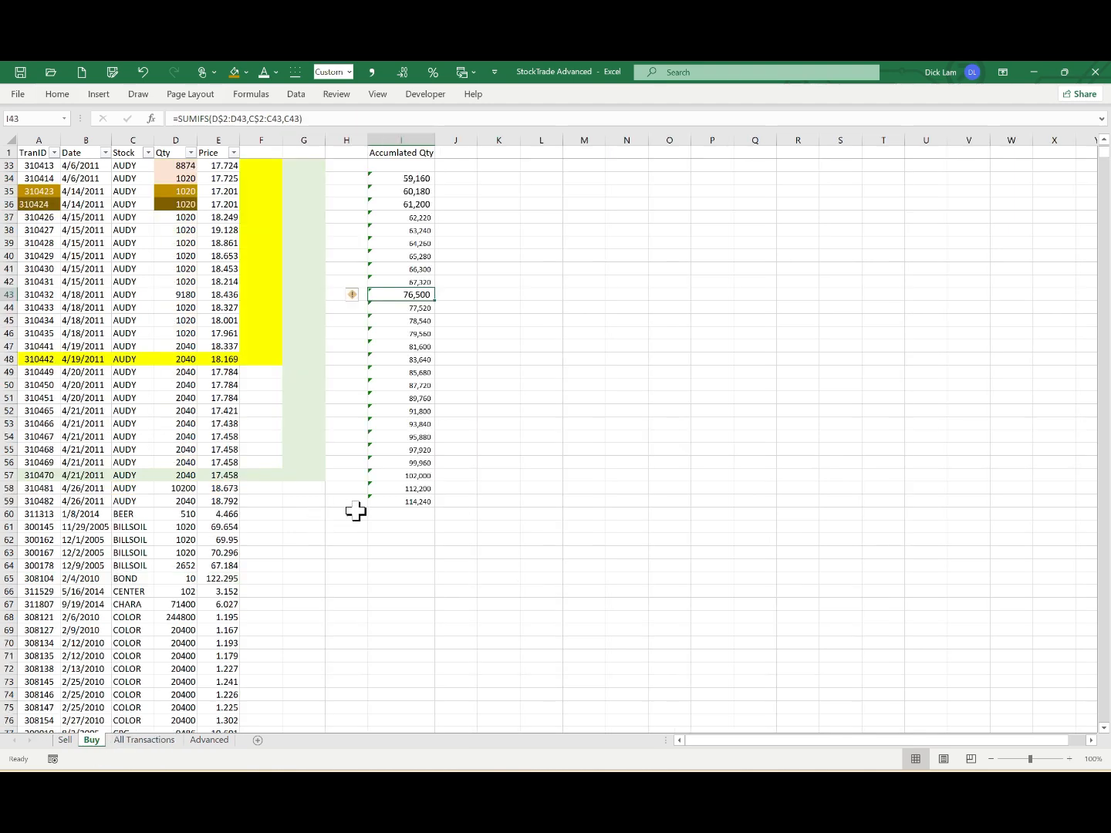
pyautogui.scroll(4, 417, 386)
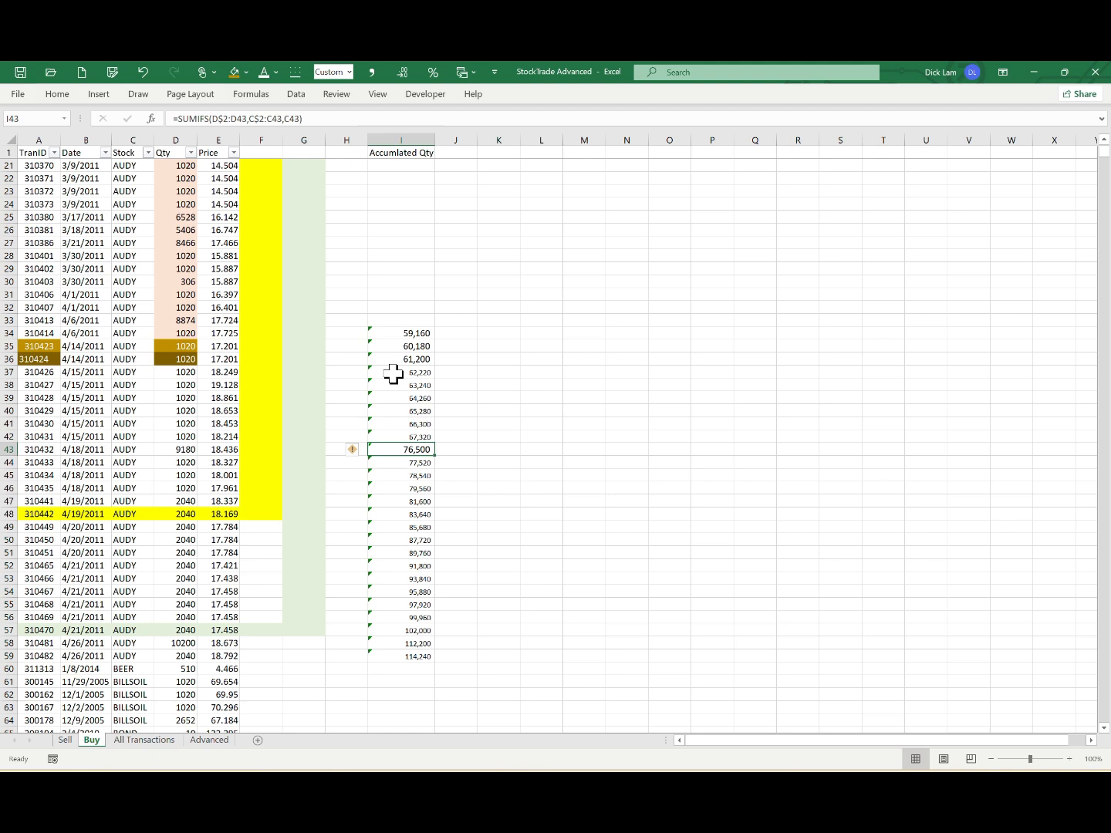
pyautogui.click(403, 333)
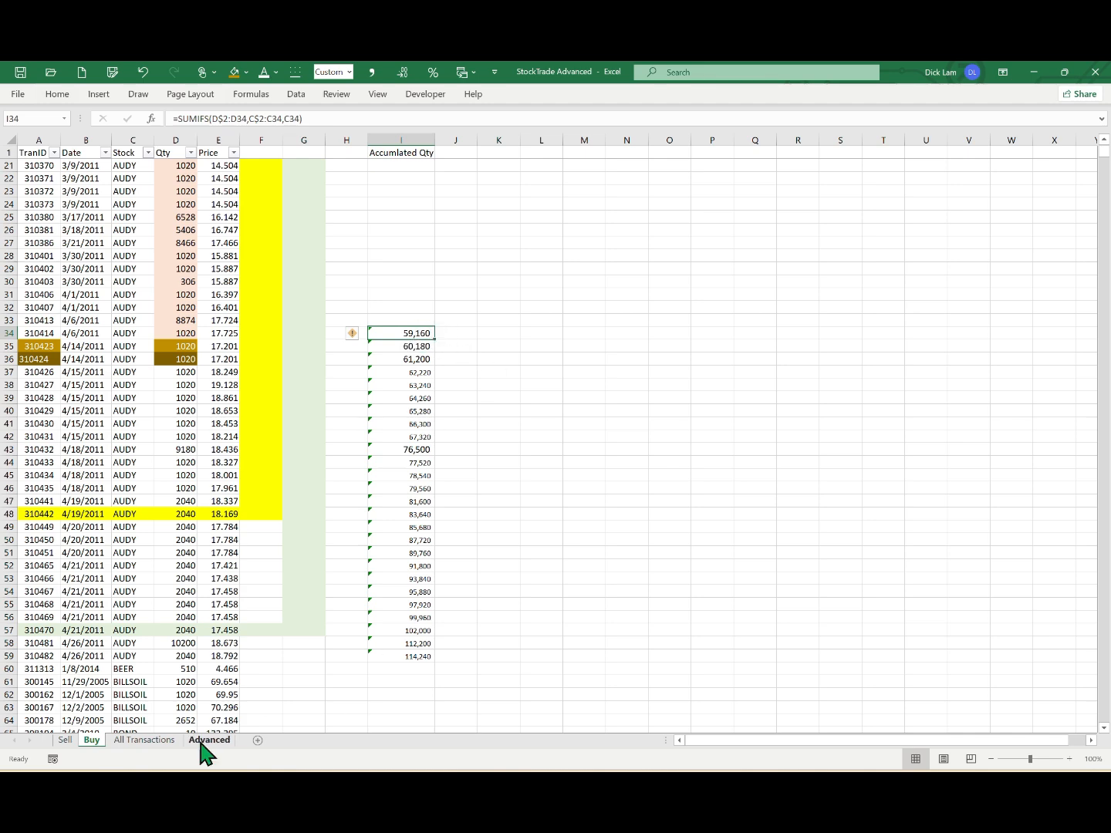
# Examine the date, stock and accumulated quantity criteria of the Starting ID MINIFS formula in Sell I74 against the Buy sheet's columns
pyautogui.click(64, 742)
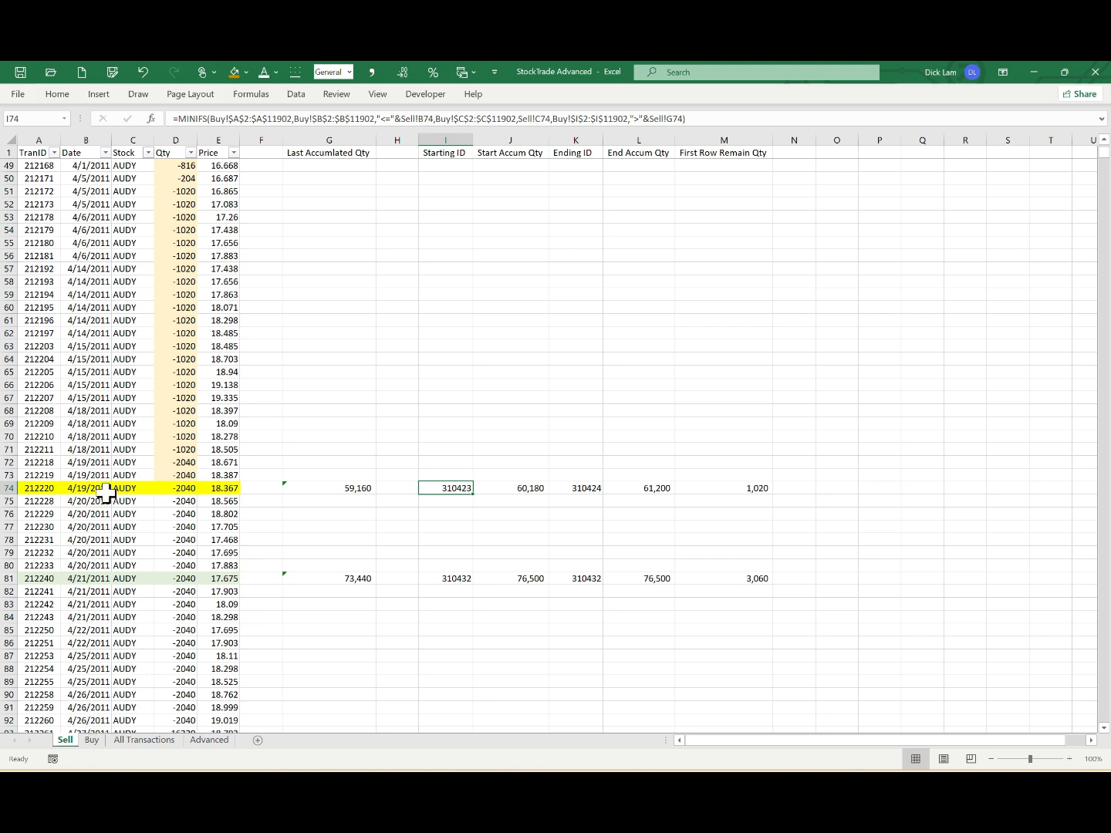
pyautogui.click(829, 117)
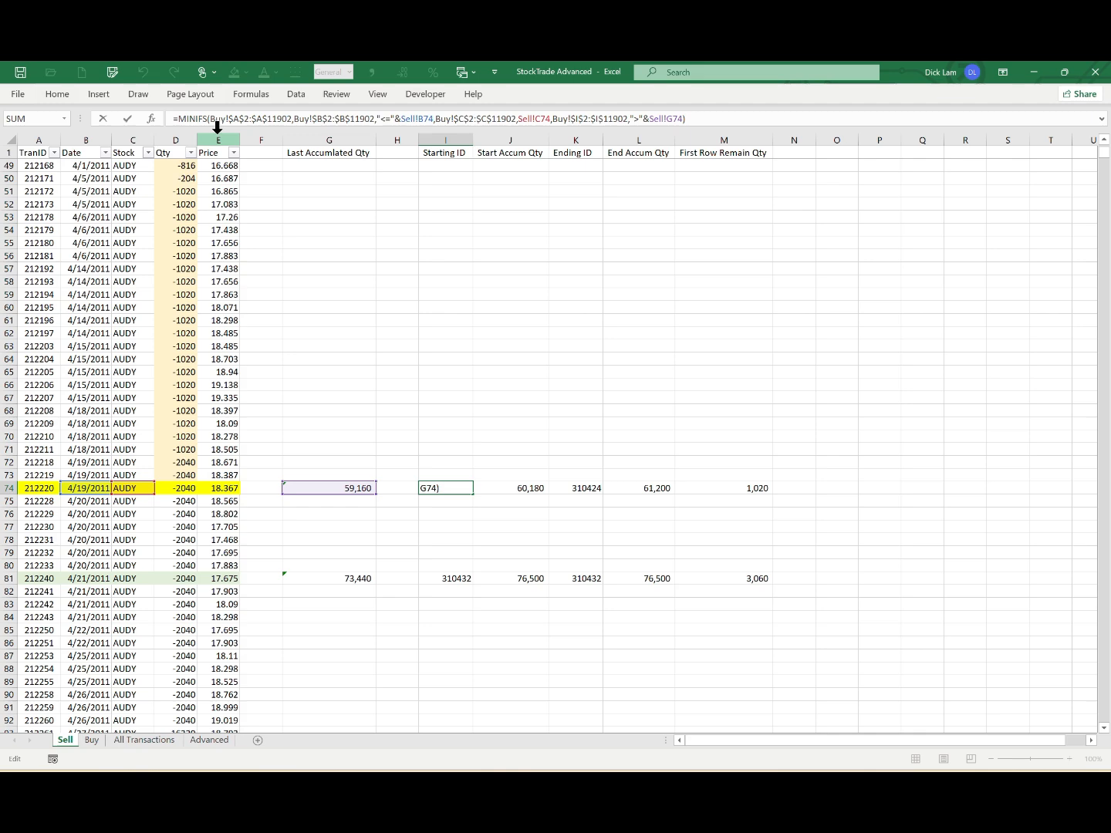
pyautogui.hotkey('ctrl', 'Return')
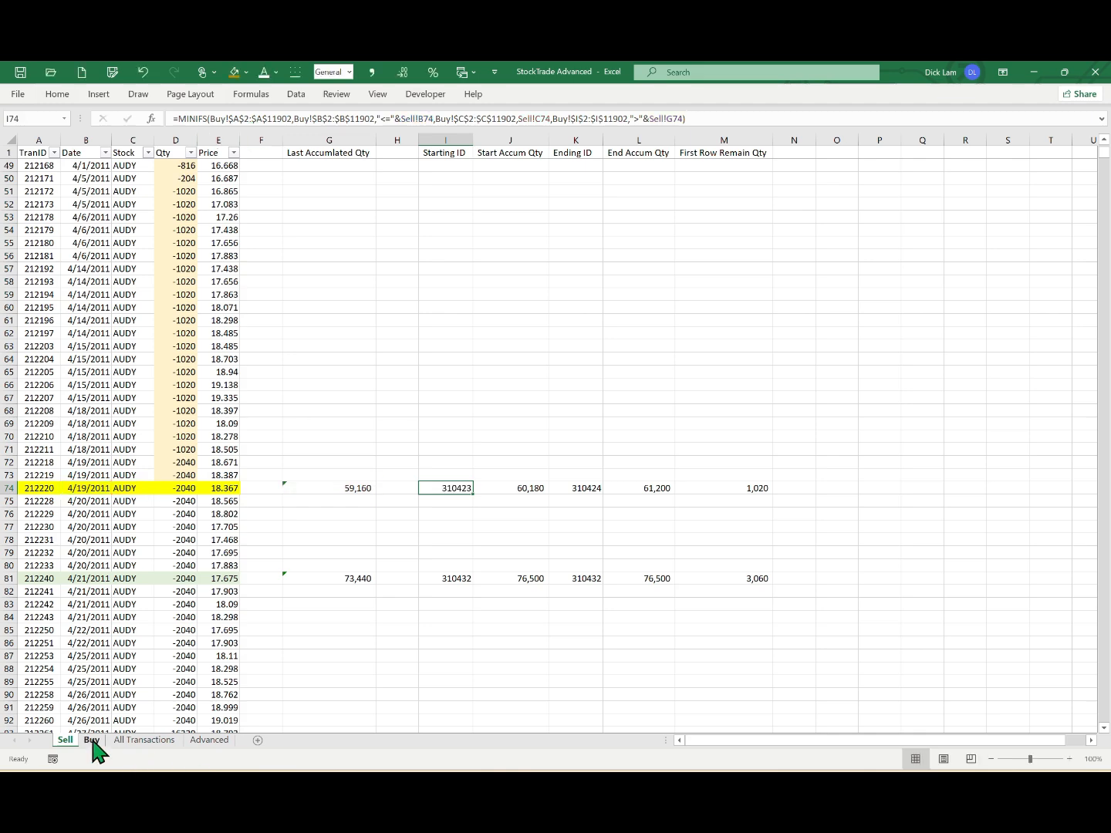
pyautogui.click(91, 740)
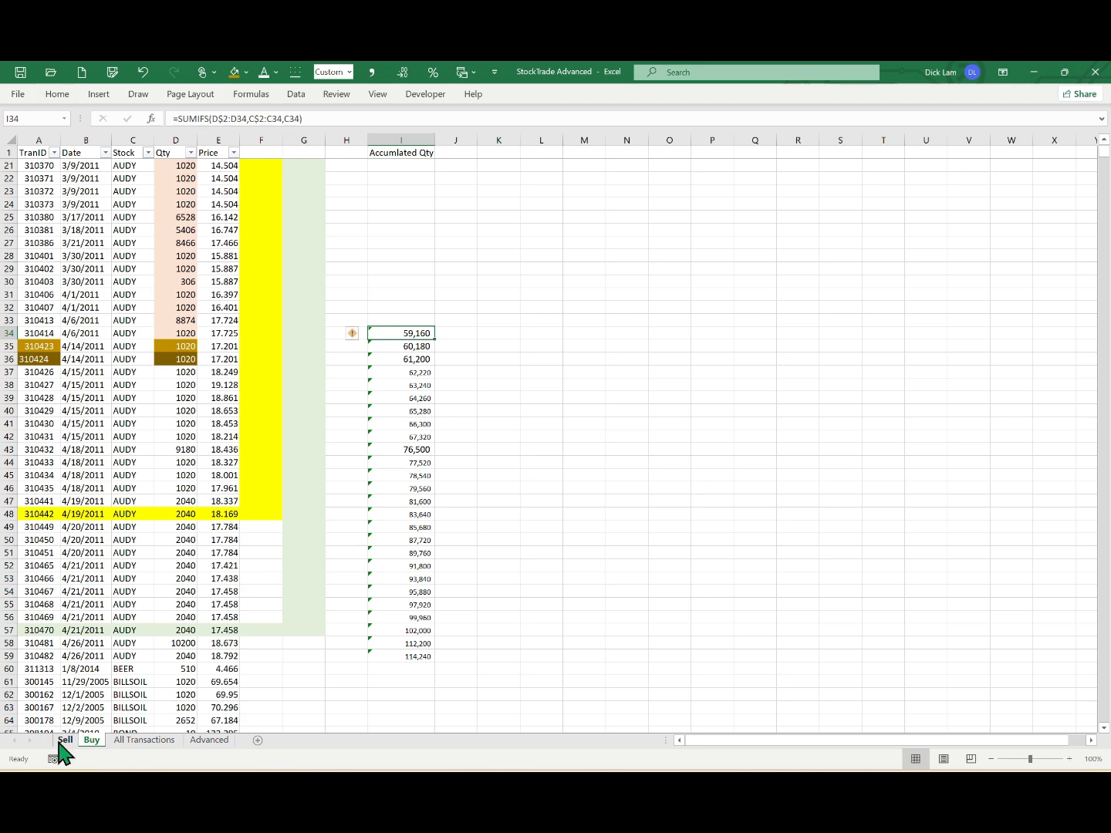
pyautogui.click(66, 740)
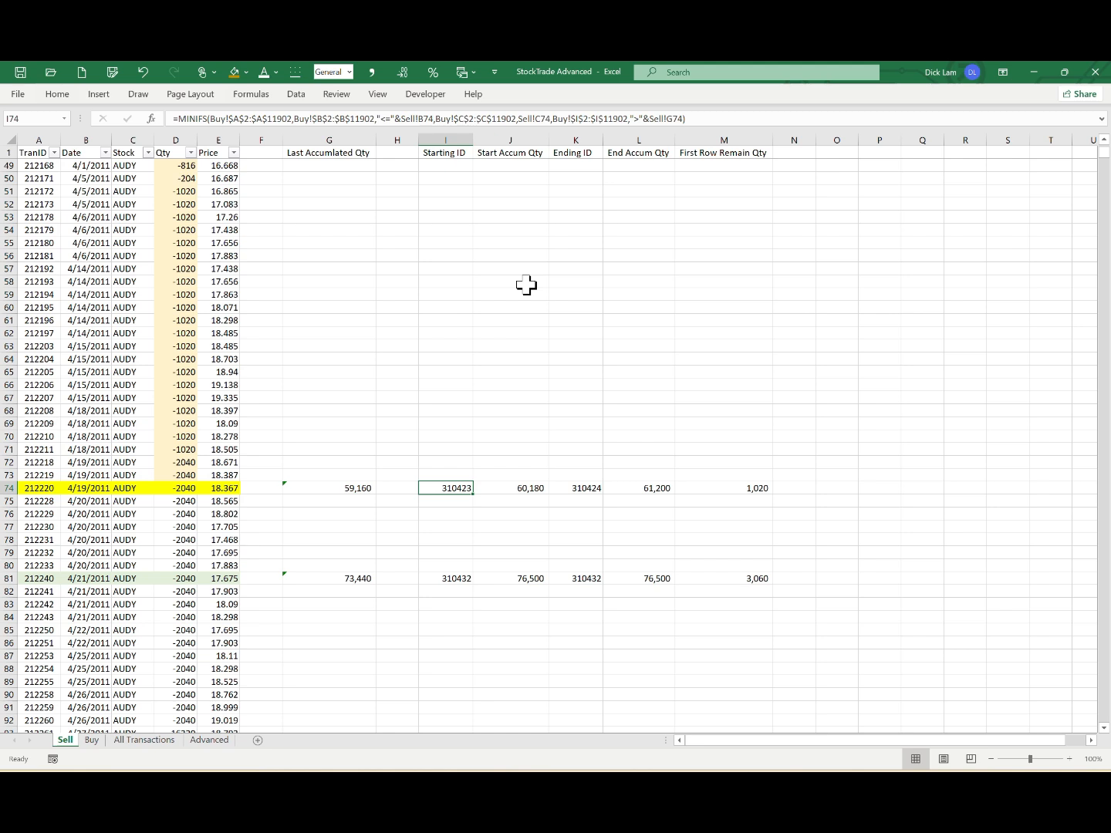
# Match the row 74 sale's Starting ID and Start Accum Qty in I74:J74 to A35 and I35 of the Buy sheet
pyautogui.click(42, 488)
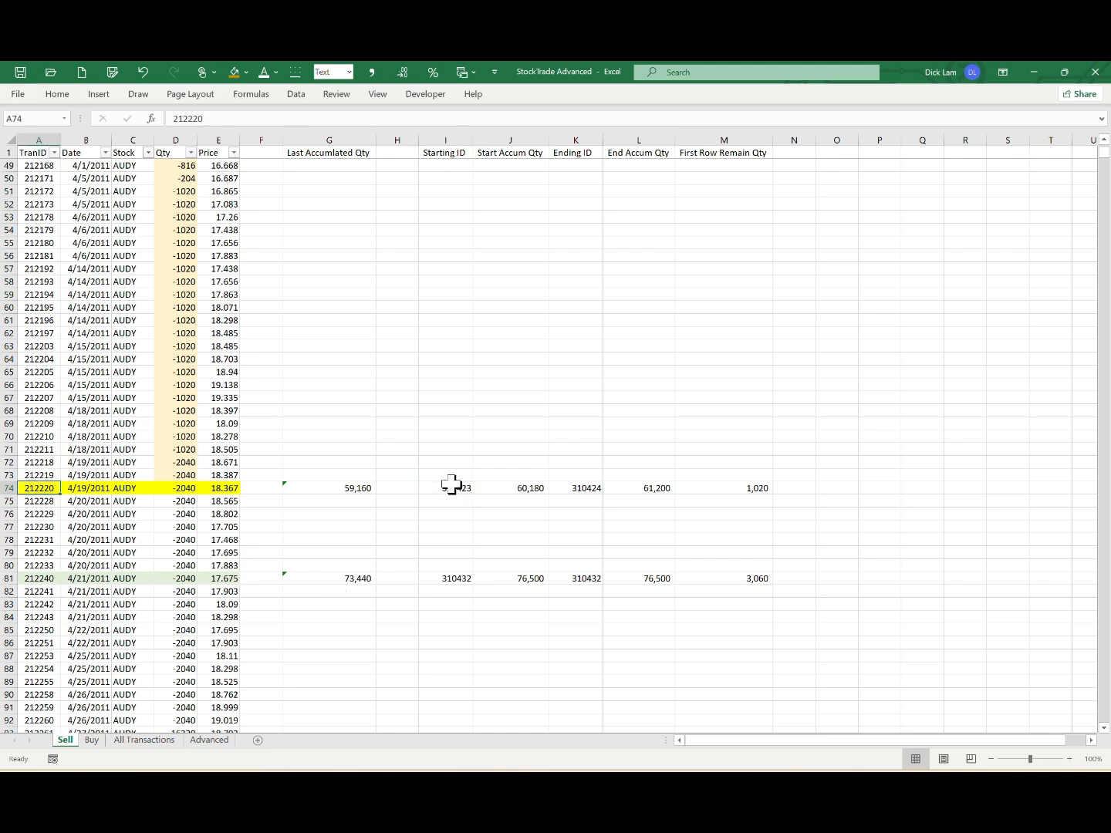
pyautogui.click(448, 486)
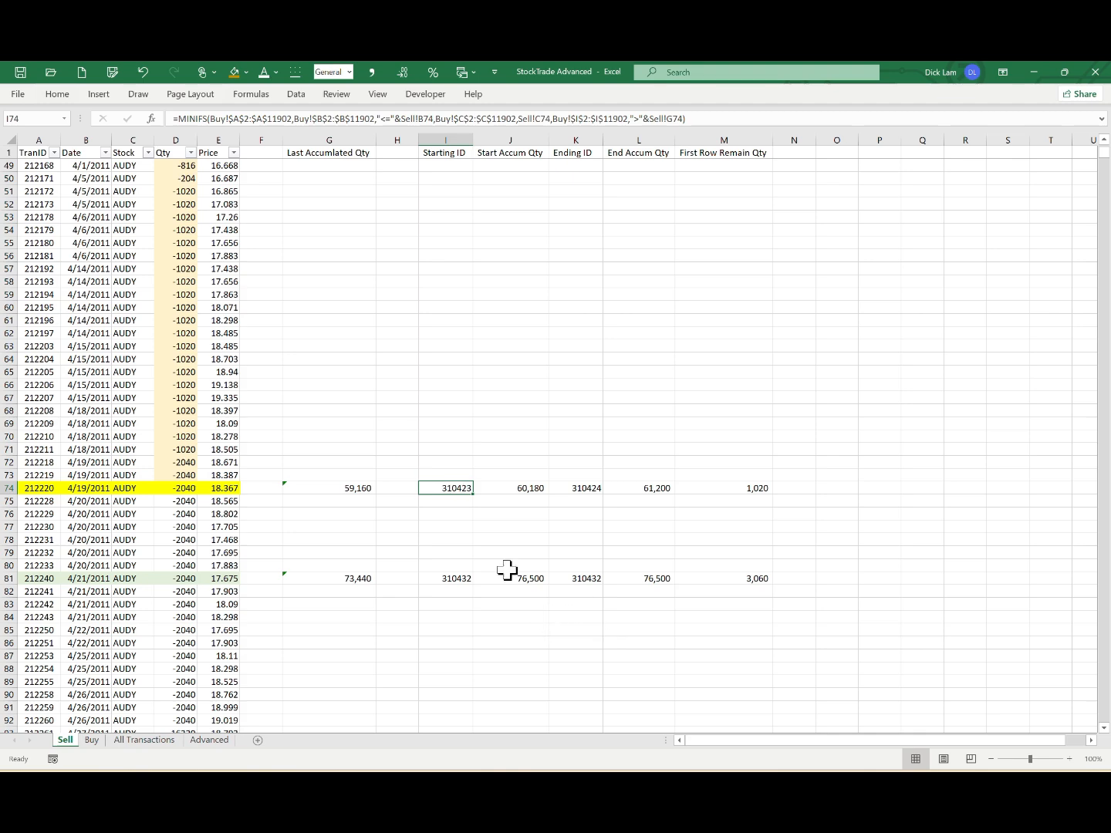
pyautogui.click(91, 740)
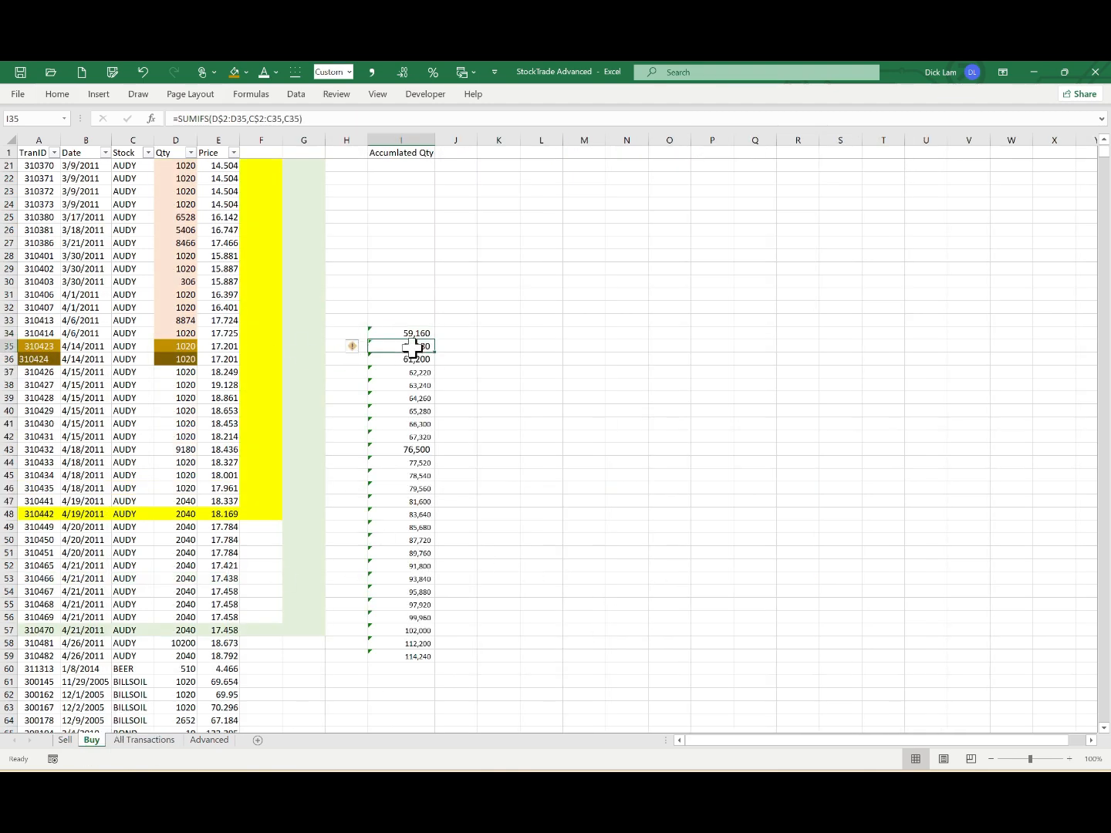
pyautogui.click(54, 347)
pyautogui.click(416, 347)
pyautogui.click(65, 740)
pyautogui.click(533, 489)
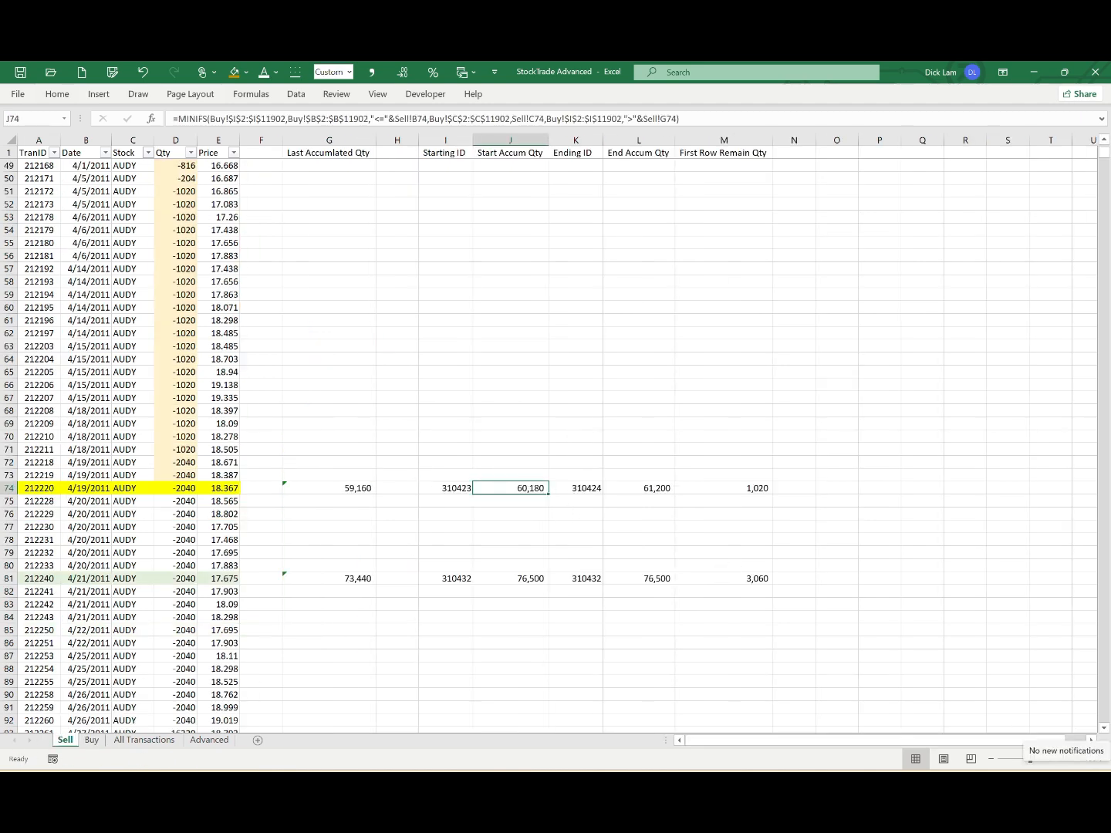
pyautogui.click(91, 740)
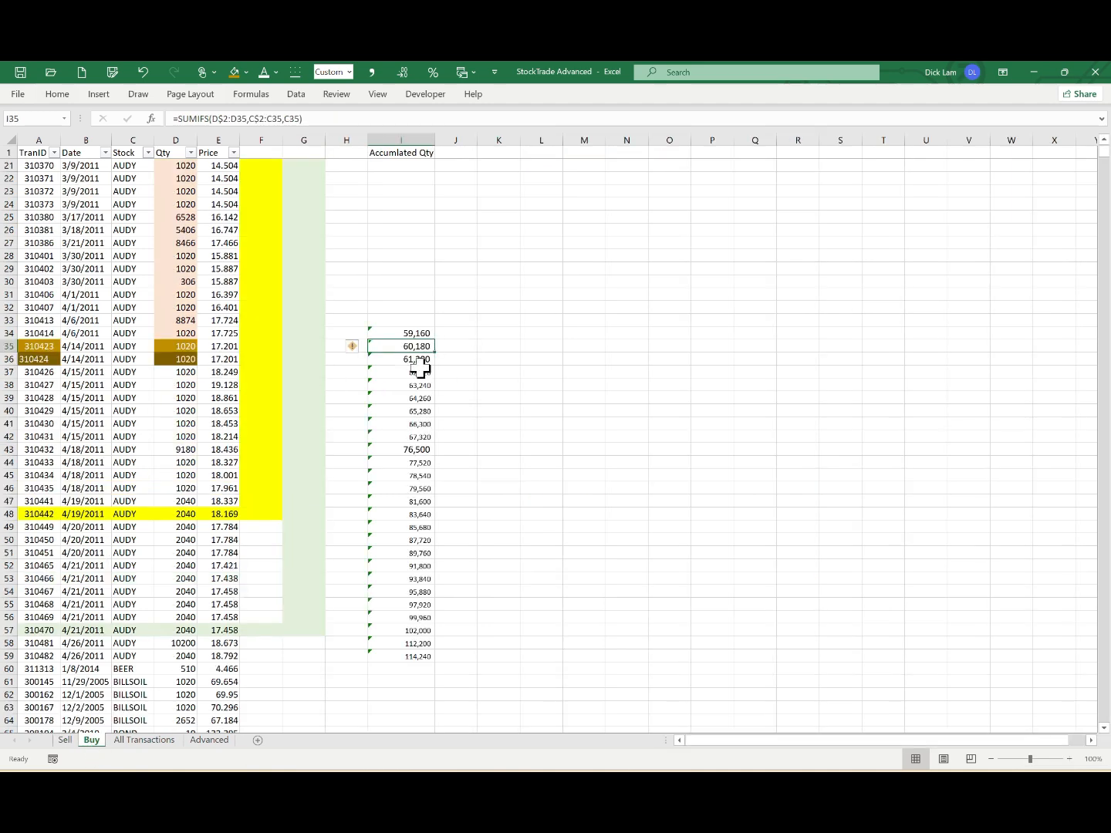
# Examine the Ending ID and End Accum Qty formulas in K74 and L74 against I36 of the Buy sheet
pyautogui.click(65, 740)
pyautogui.click(594, 494)
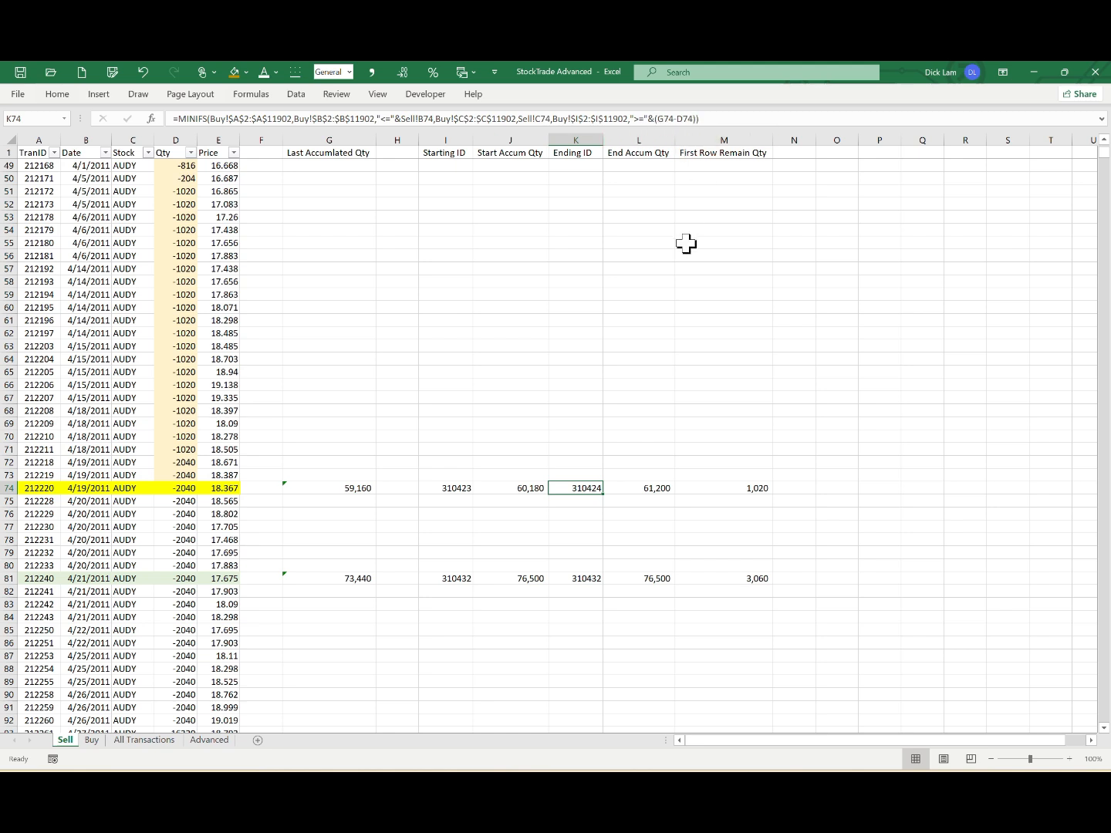
pyautogui.click(91, 740)
pyautogui.click(421, 357)
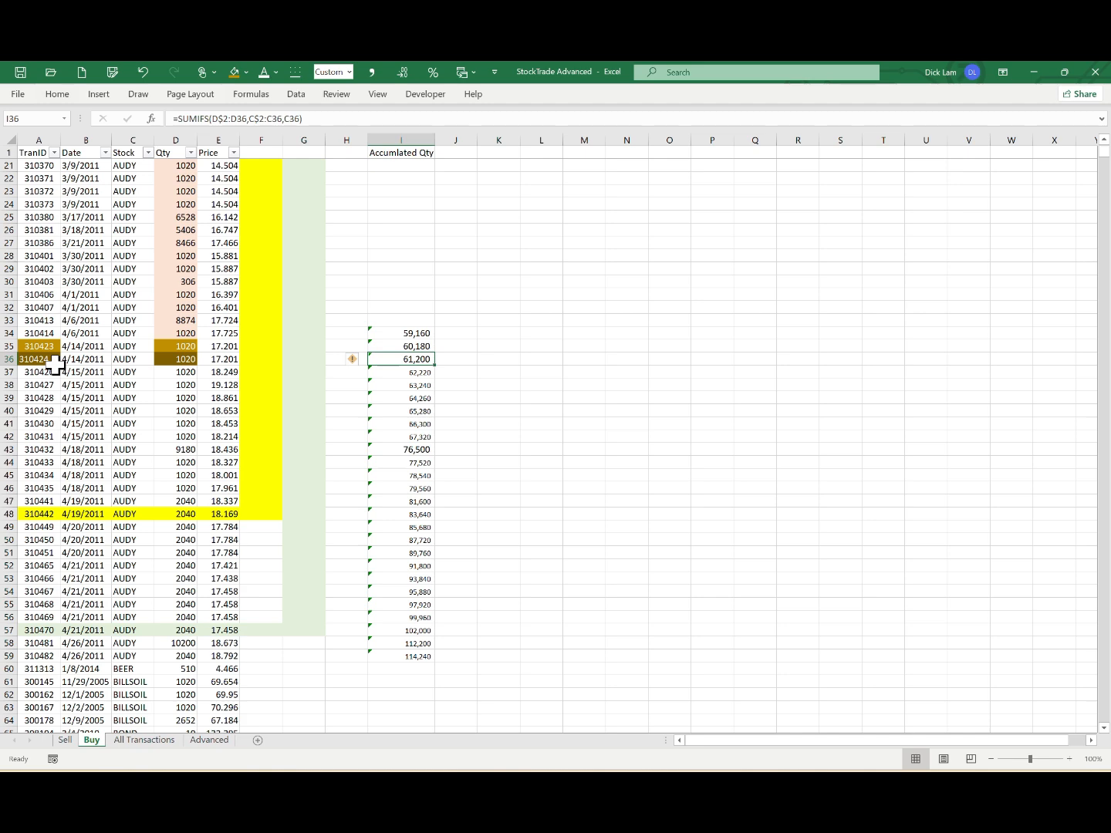
pyautogui.click(65, 740)
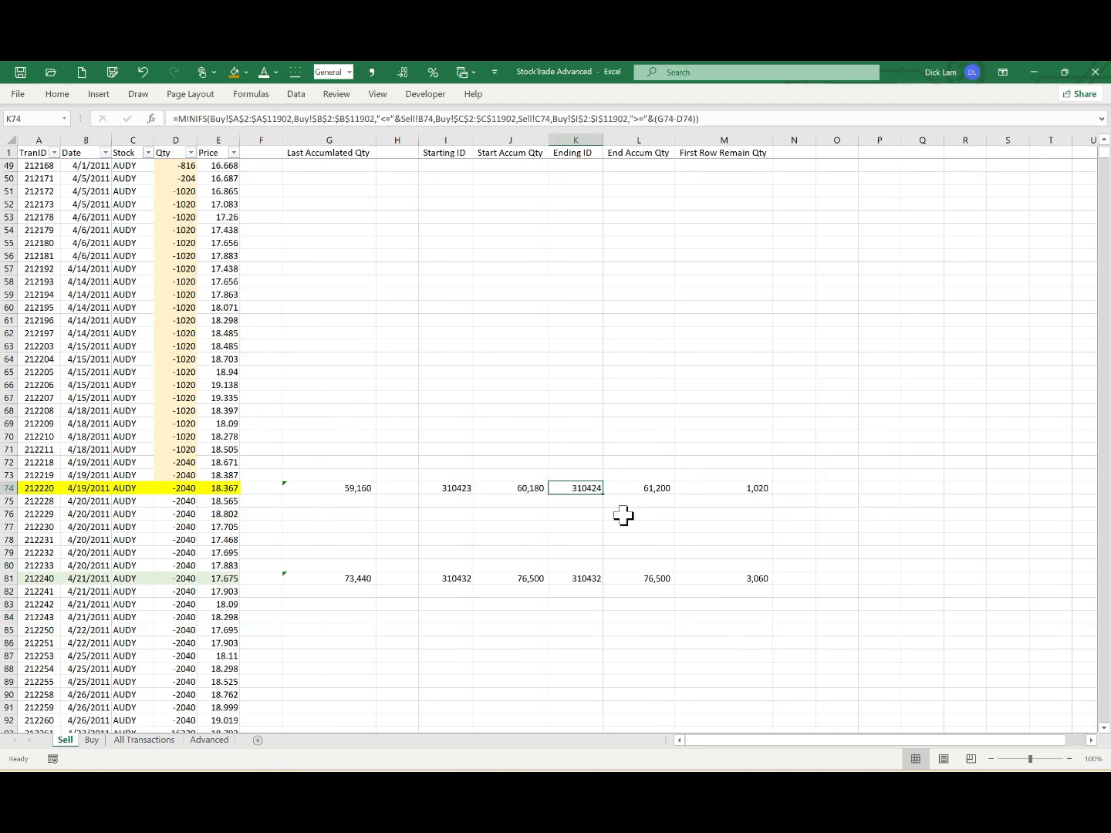
pyautogui.click(643, 491)
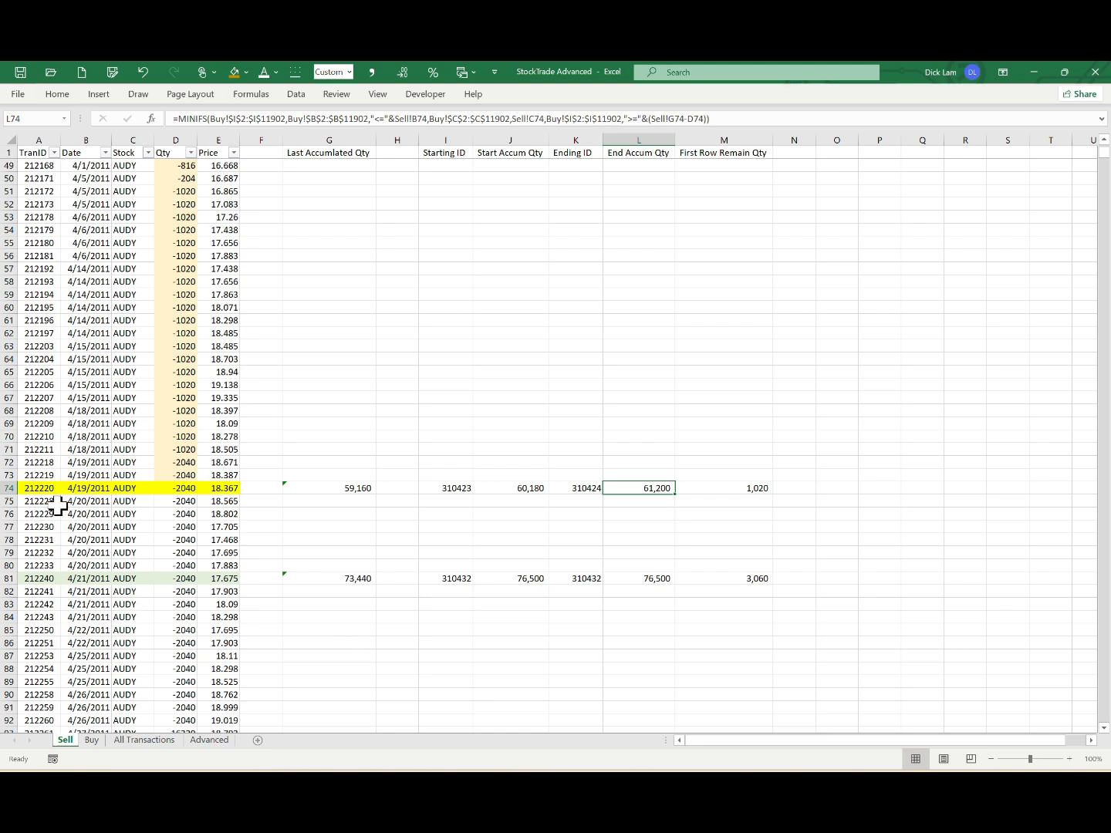
# Compare the transaction ID in A74 with its purchase range from the Starting ID in I74 to the Ending ID in K74
pyautogui.click(48, 492)
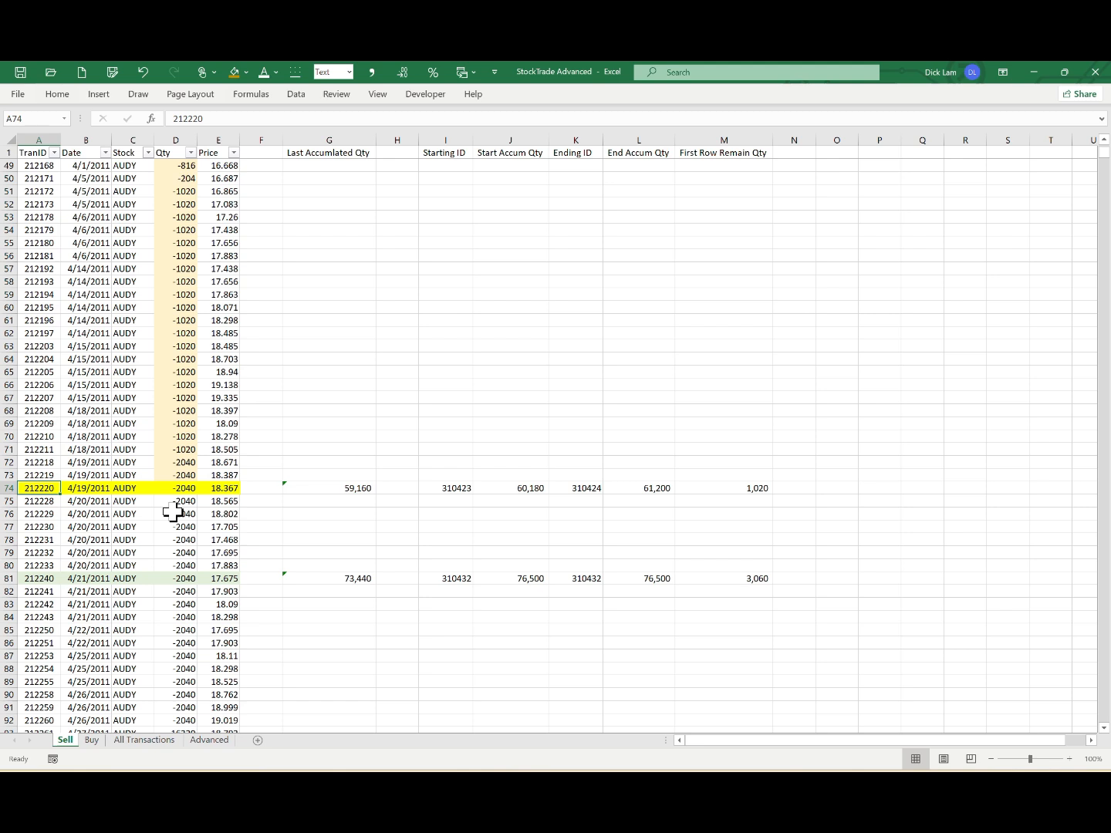
pyautogui.click(451, 490)
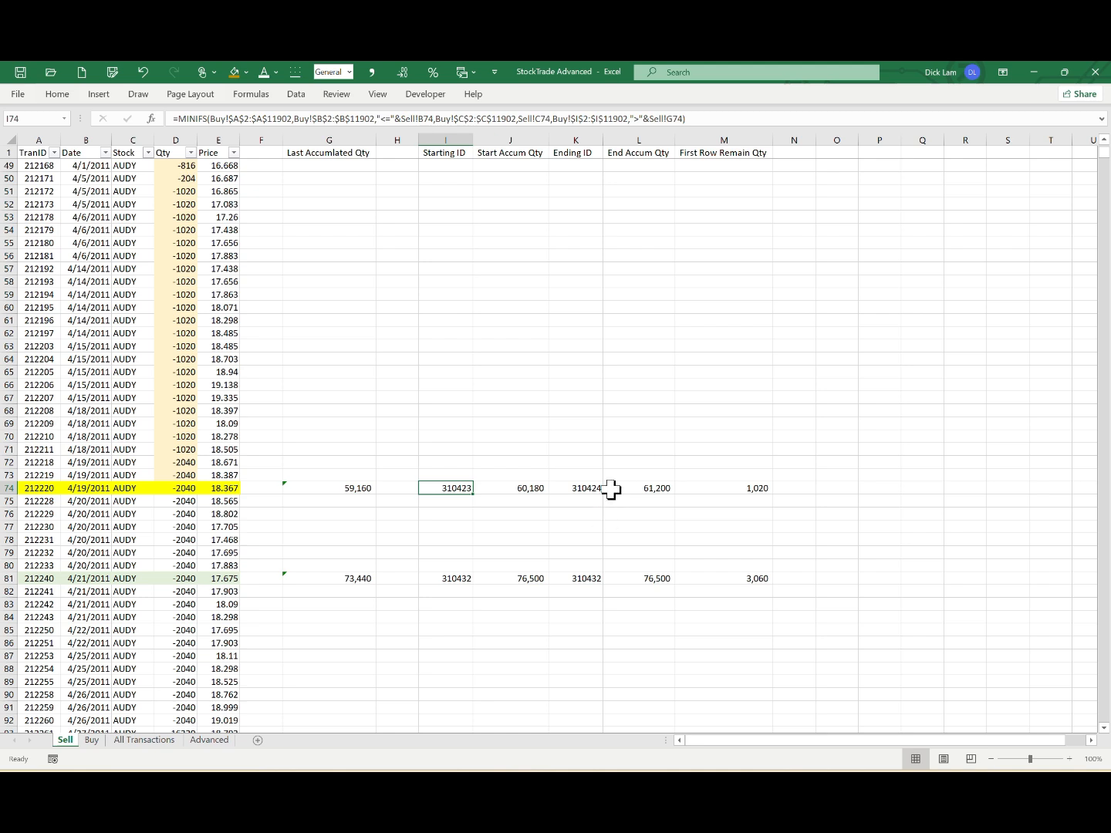
pyautogui.click(587, 488)
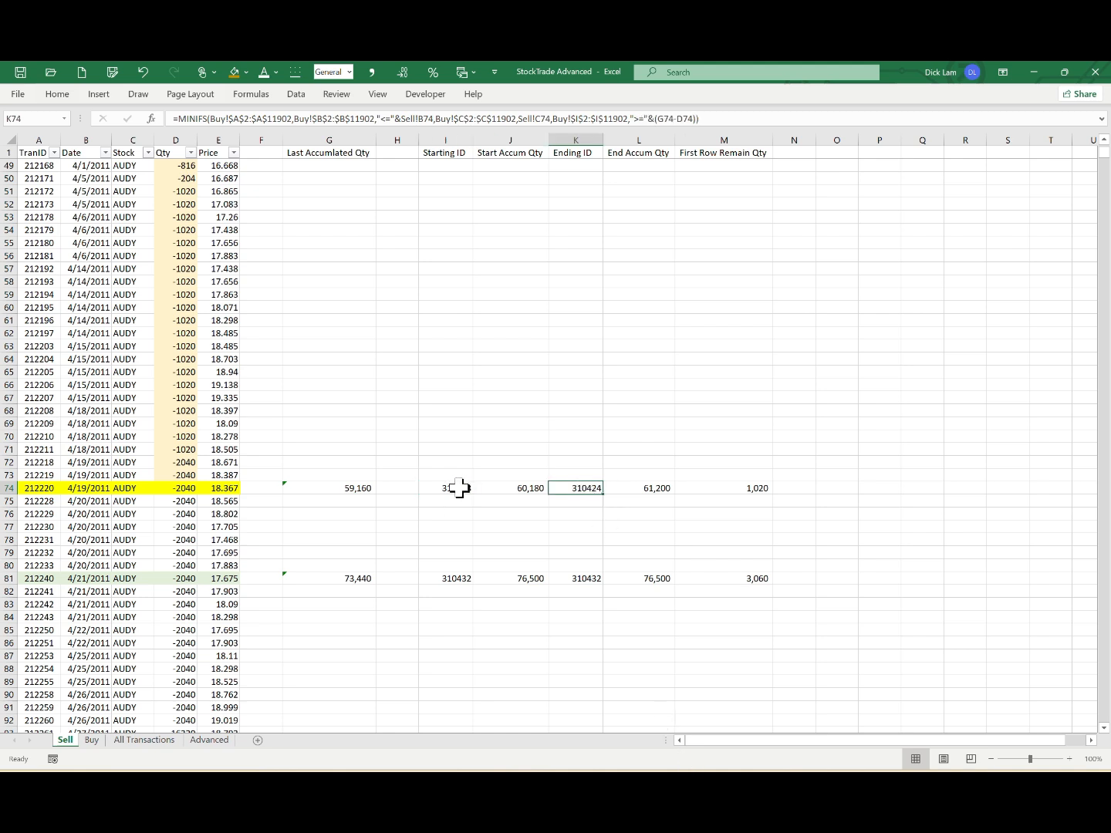
pyautogui.click(458, 492)
pyautogui.click(598, 486)
pyautogui.click(432, 494)
pyautogui.click(582, 486)
pyautogui.click(42, 488)
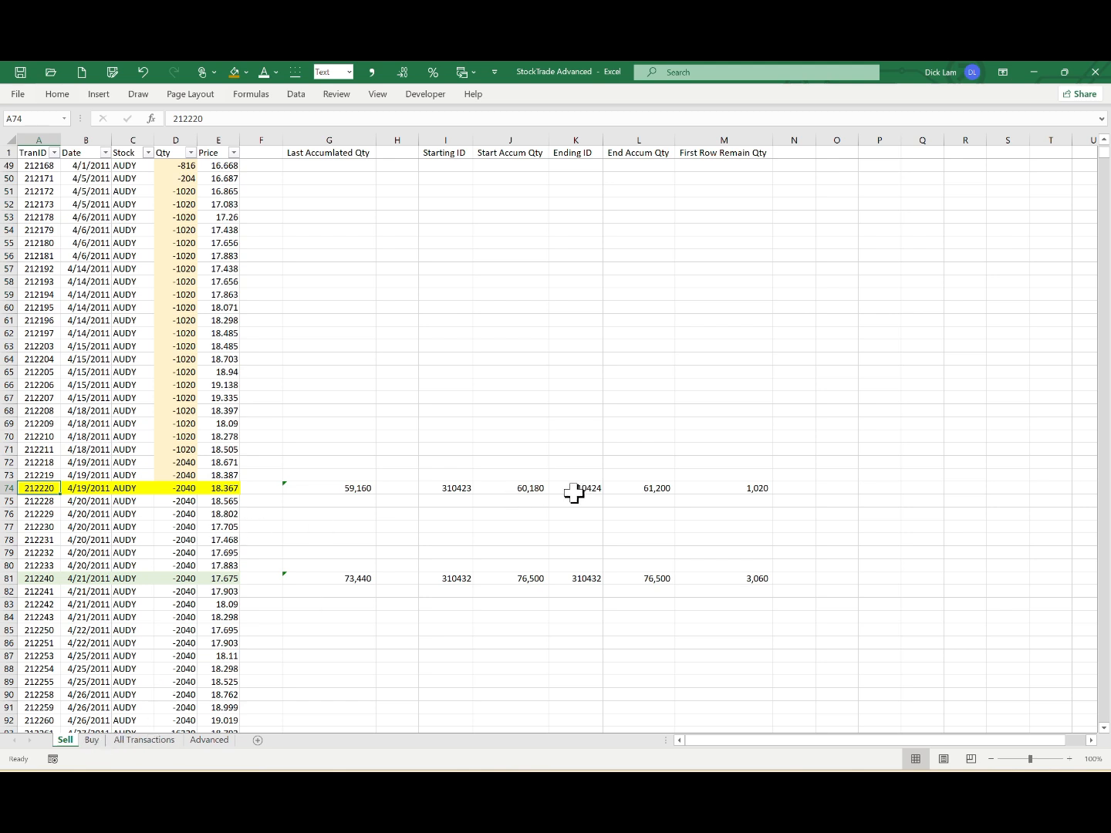
# Examine the First Row Remain Qty formula in M74 against the sale quantity D74, the Start Accum Qty J74 and earlier sales D66:D73
pyautogui.click(176, 488)
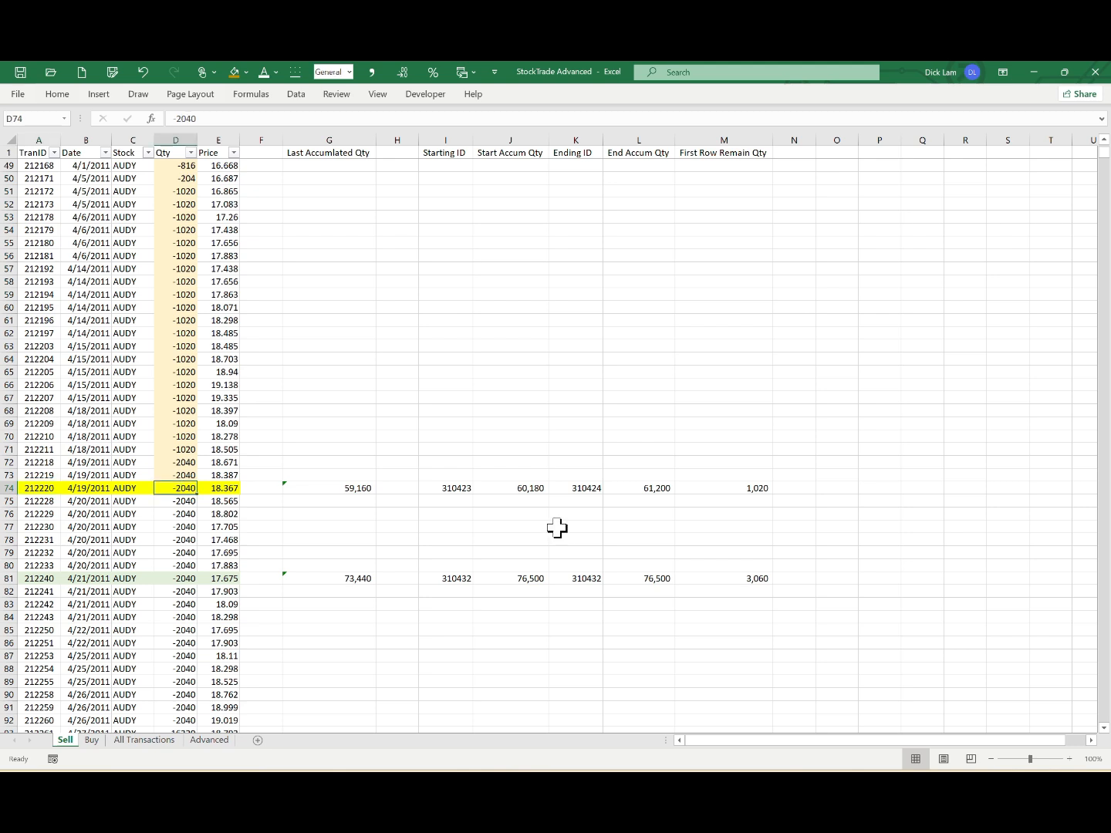
pyautogui.click(764, 490)
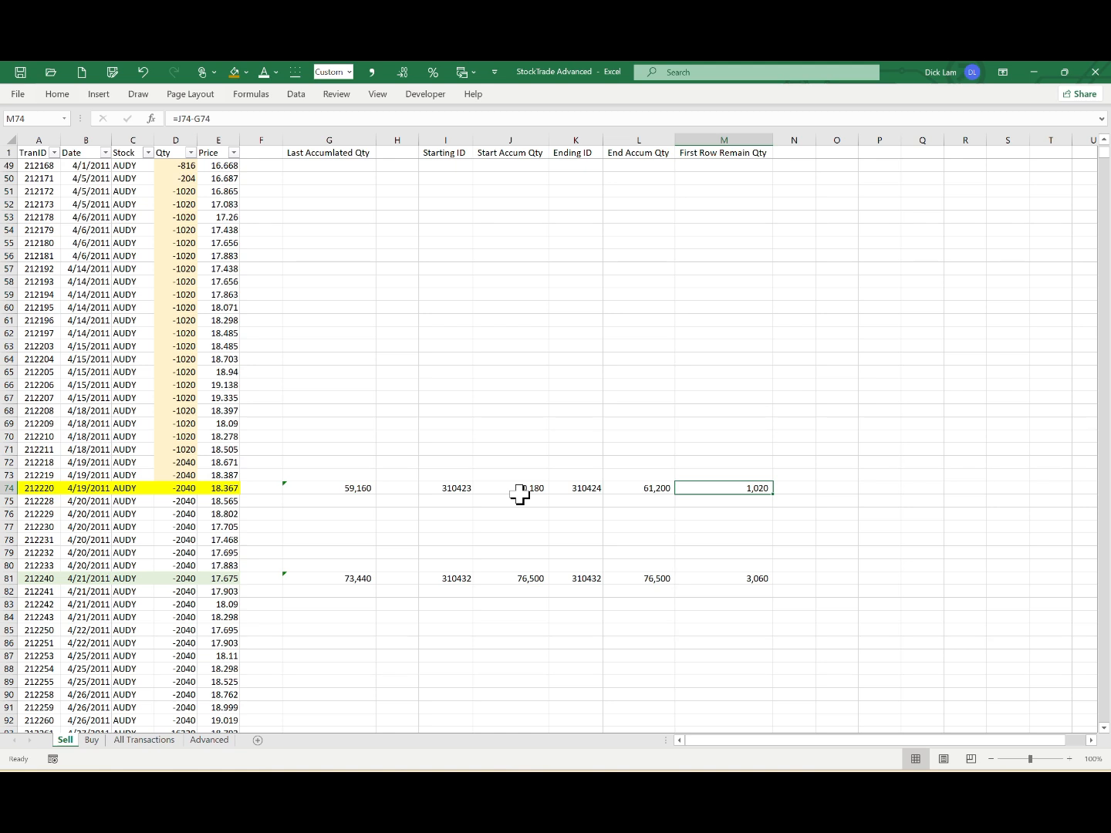
pyautogui.click(519, 491)
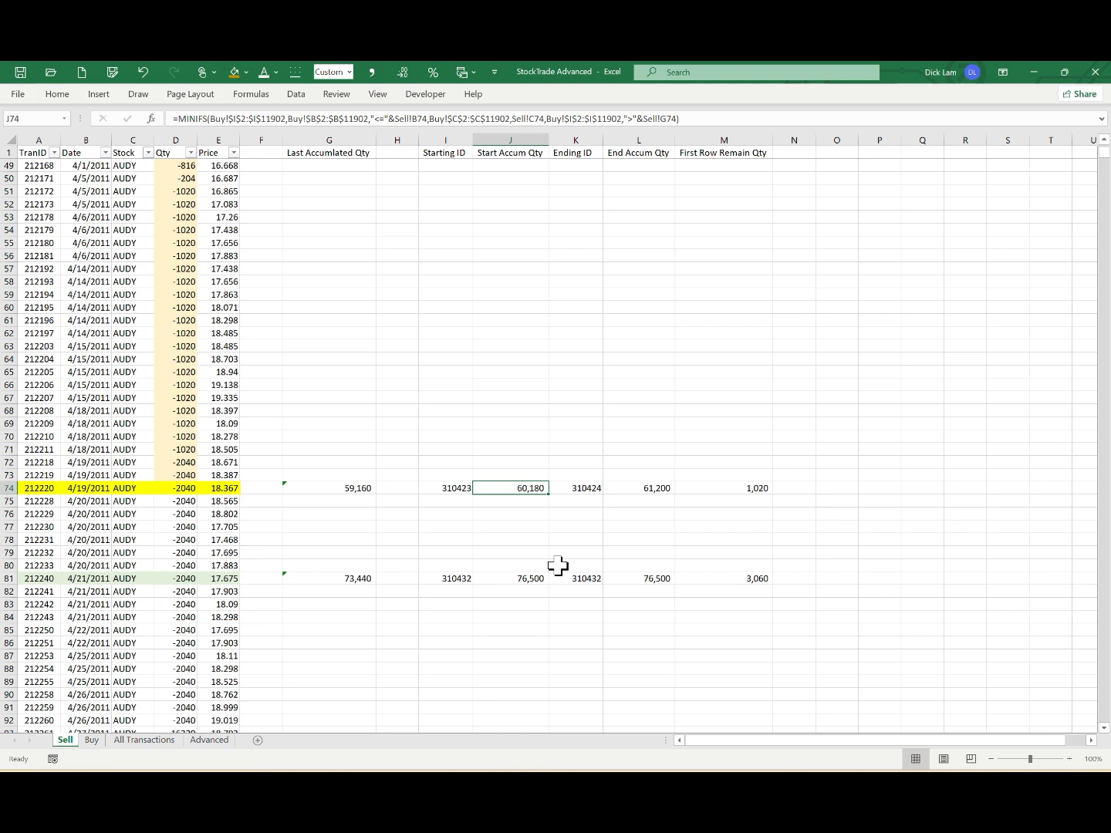
pyautogui.moveTo(189, 475); pyautogui.dragTo(193, 383)
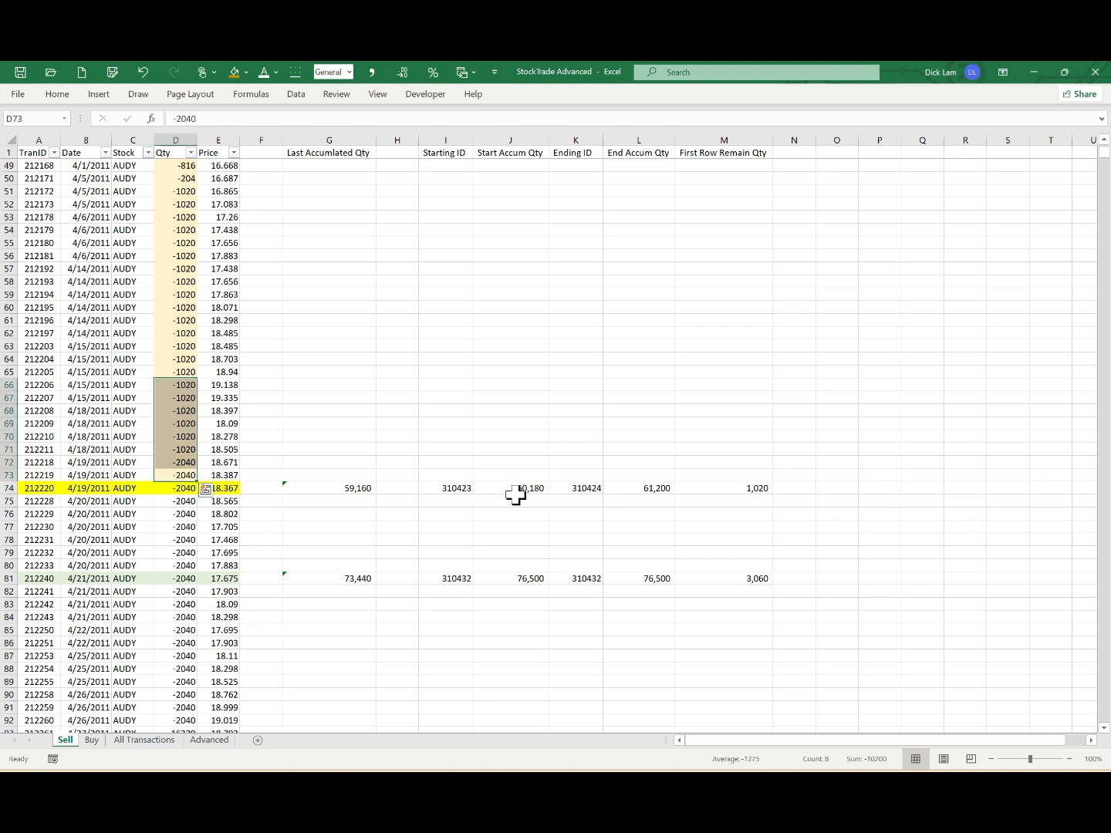
# Examine how First Row Remain Qty in M74 derives from Start Accum Qty in J74 and Last Accumlated Qty in G74
pyautogui.click(513, 491)
pyautogui.click(364, 504)
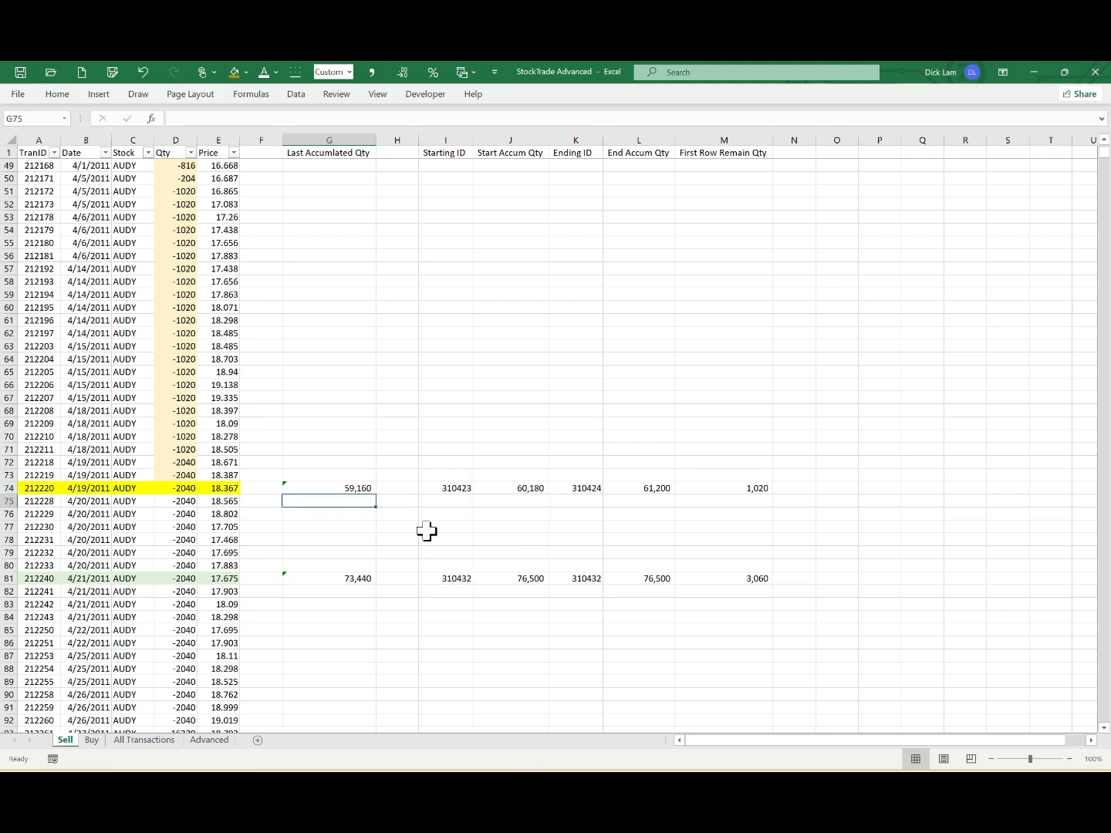
pyautogui.click(362, 489)
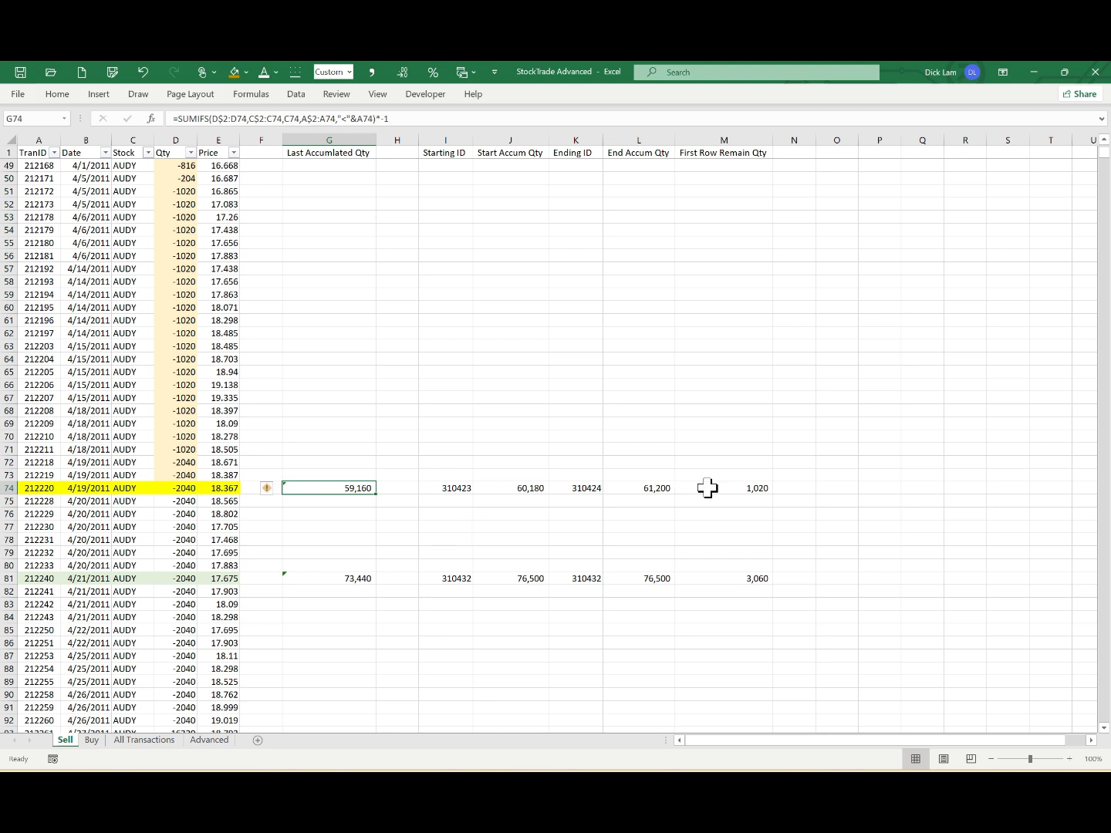
pyautogui.click(710, 490)
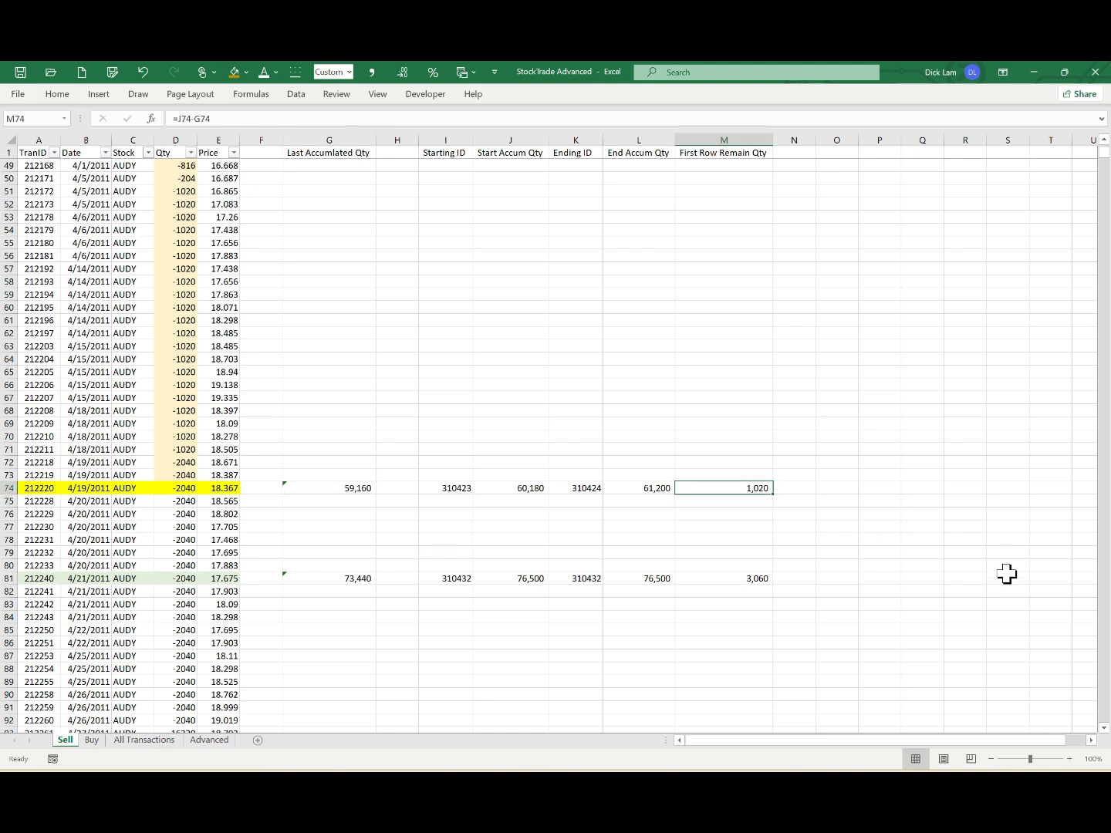
pyautogui.click(363, 489)
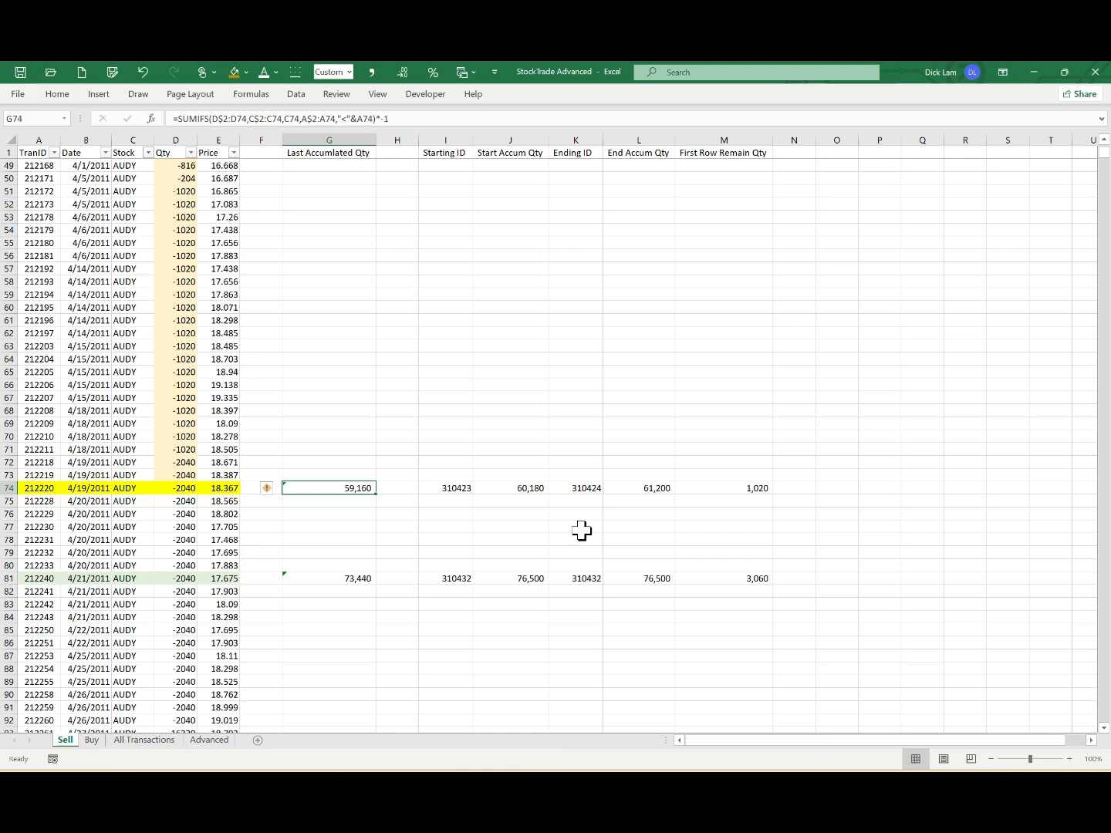
# Trace how the MINIFS formulas in J74 and I74 use the Last Accumlated Qty in G74 to find the starting purchase
pyautogui.click(531, 489)
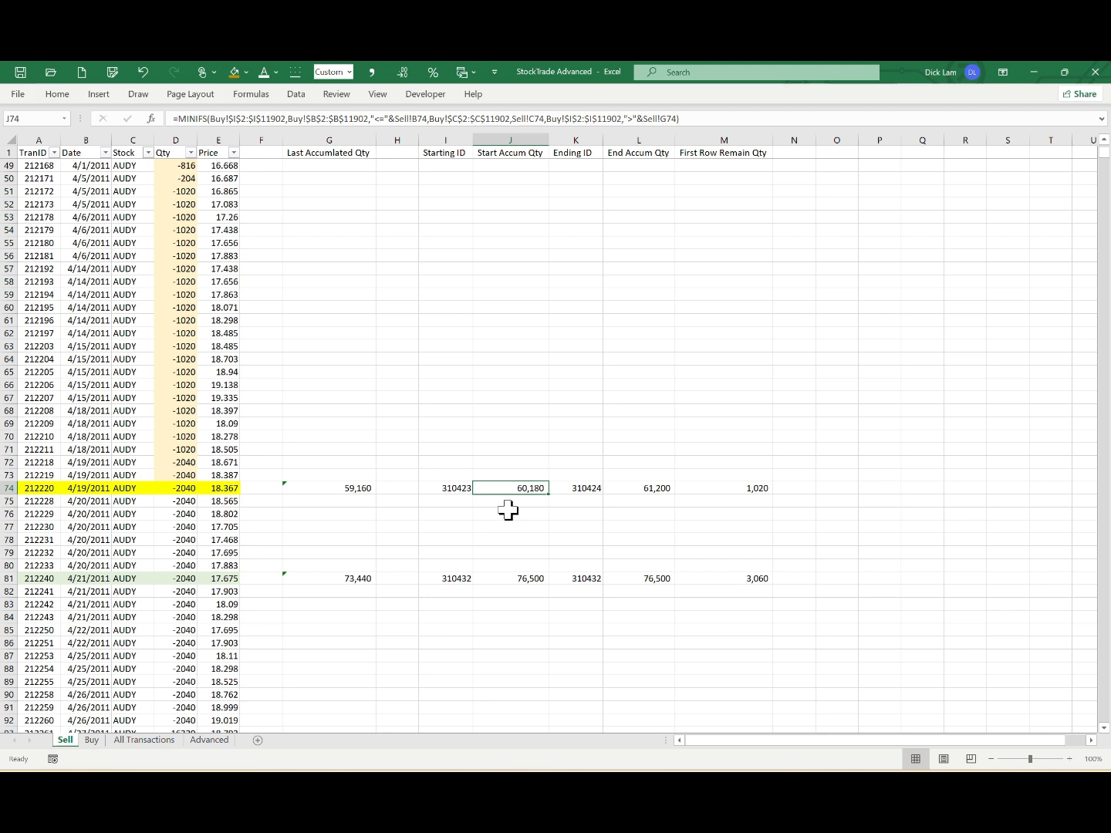
pyautogui.click(440, 486)
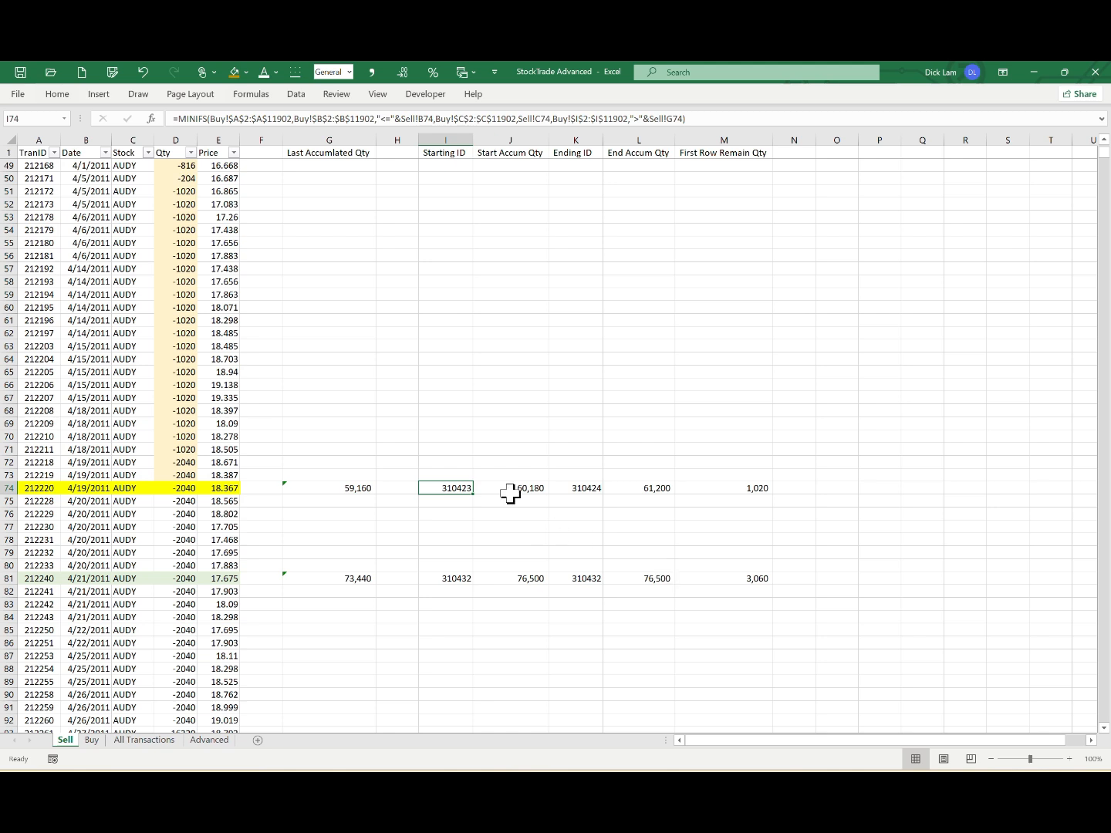
pyautogui.click(510, 489)
pyautogui.click(356, 488)
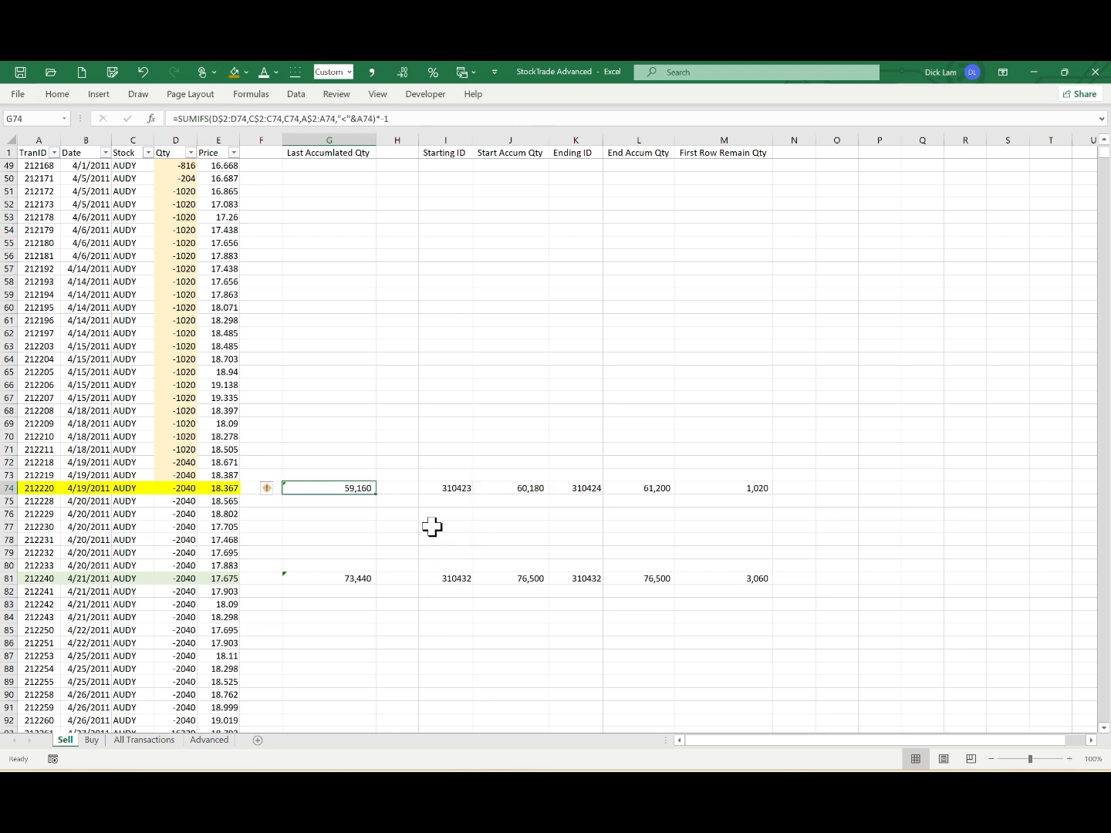
pyautogui.click(527, 489)
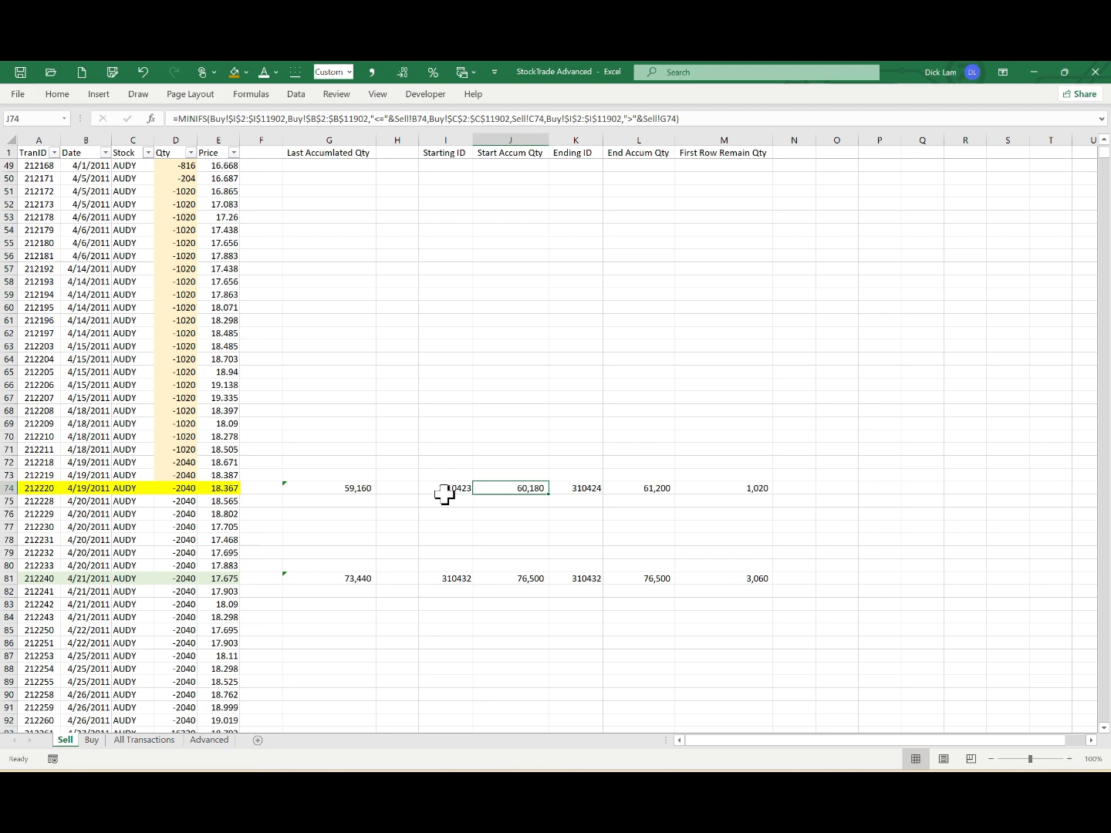
pyautogui.click(446, 490)
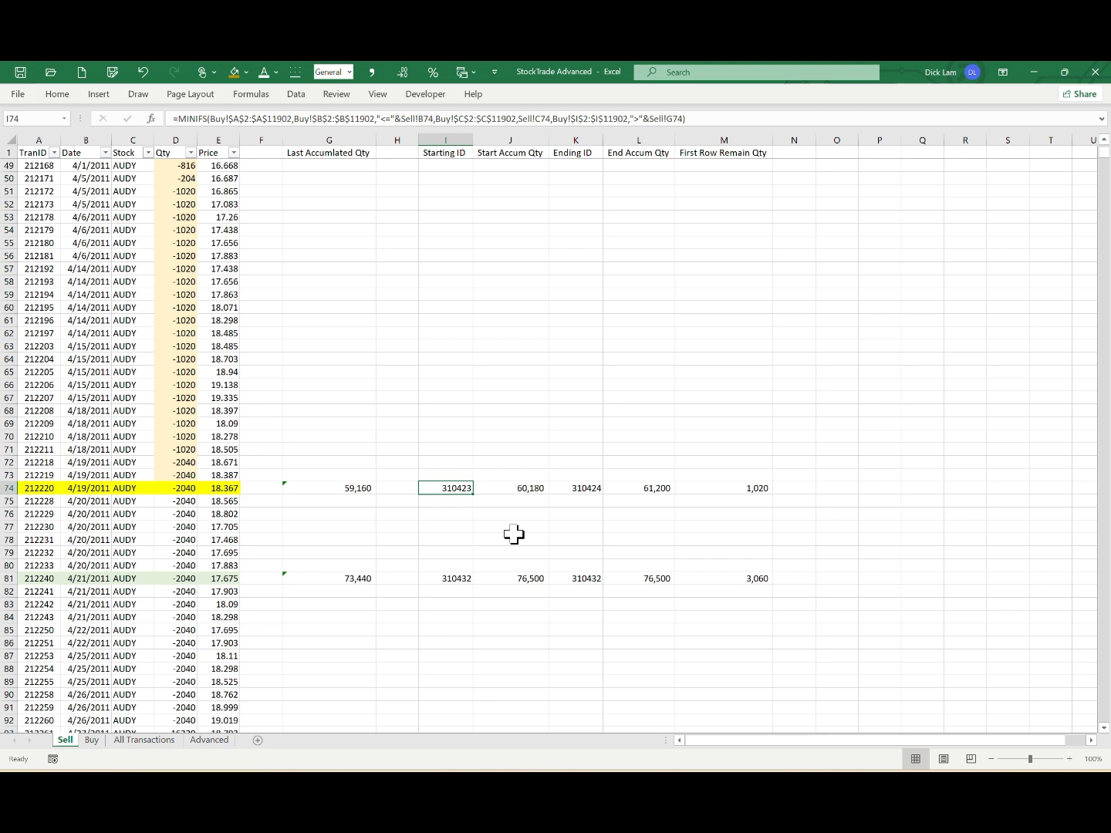
# Review the sale quantity in D74 against the J74 Start Accum Qty formula and the remaining quantity in M74
pyautogui.click(171, 489)
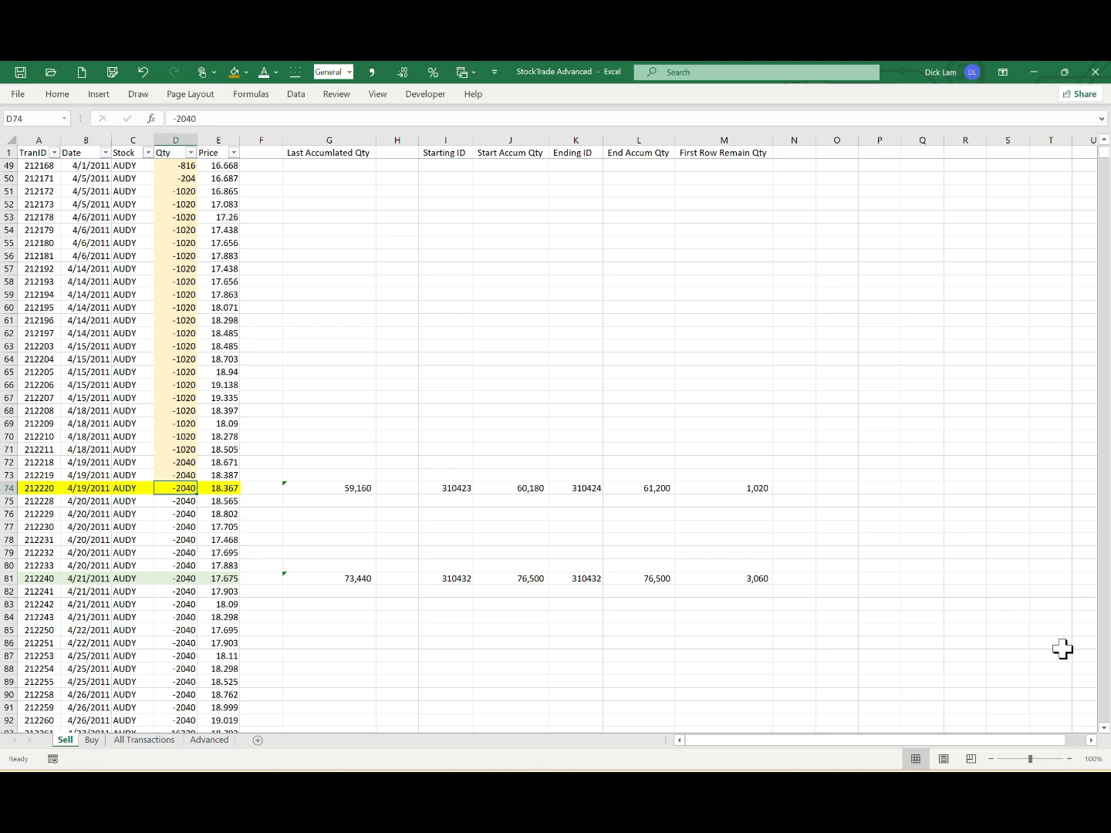
pyautogui.click(515, 486)
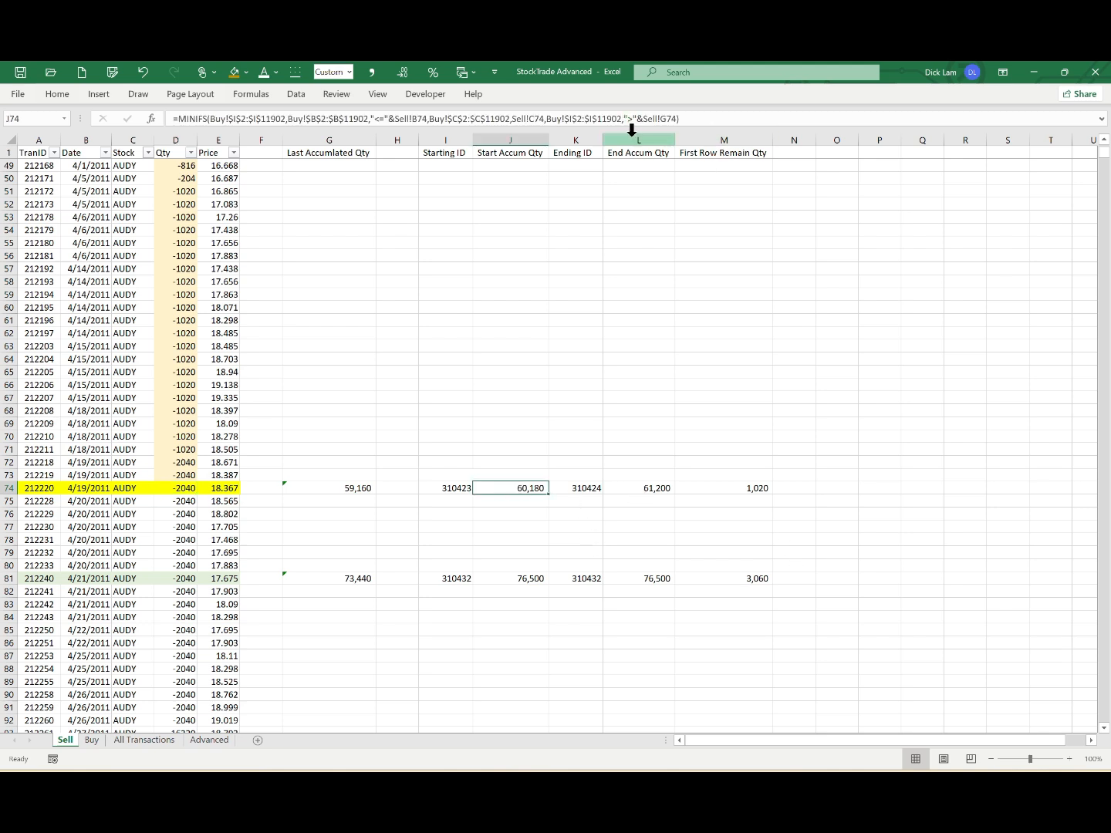
pyautogui.click(742, 486)
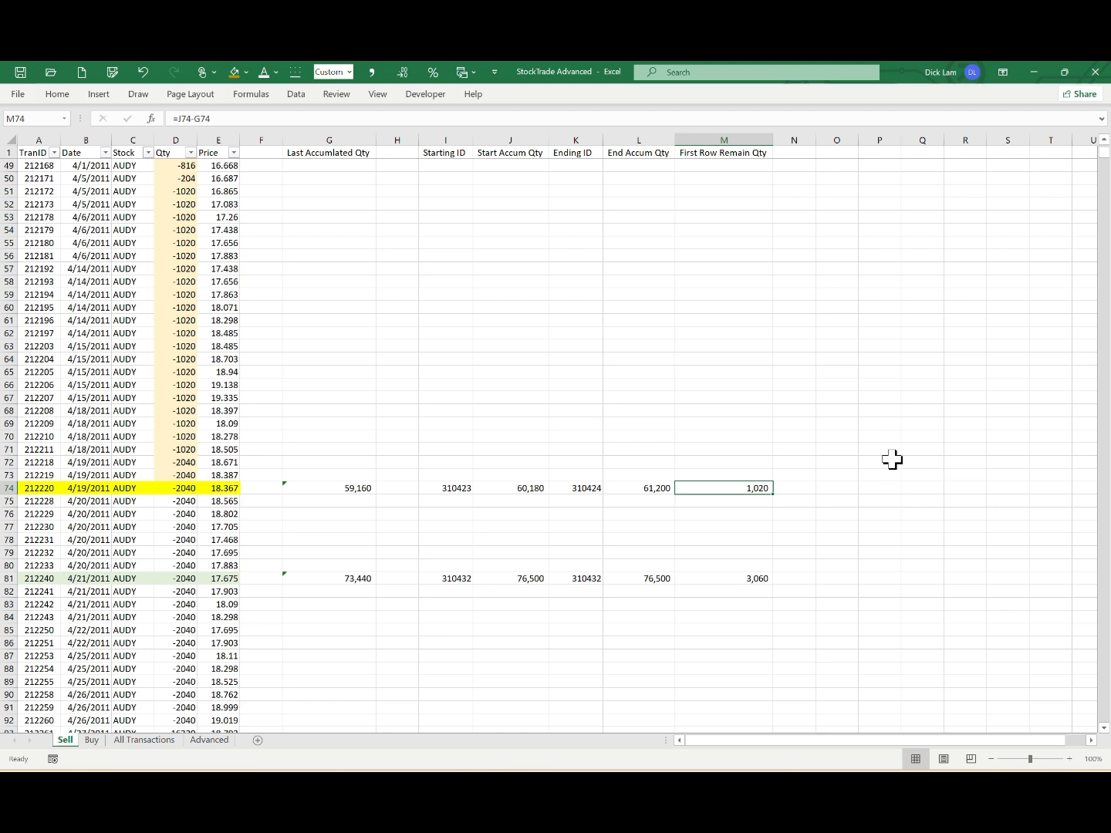
# Locate the row 81 sale and examine its Last Accumlated Qty formula in G81
pyautogui.hotkey('ctrl', 'Down')
pyautogui.hotkey('ctrl', 'Left')
pyautogui.hotkey('ctrl', 'Left')
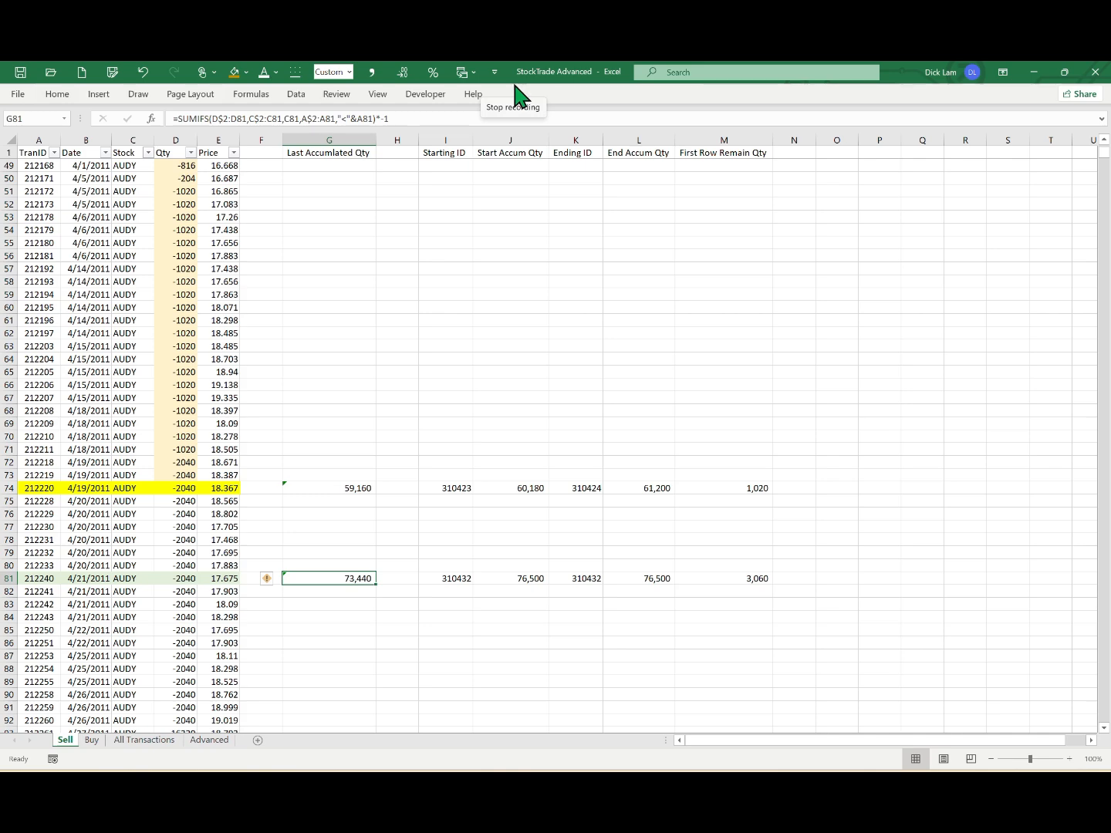
pyautogui.scroll(-3, 315, 611)
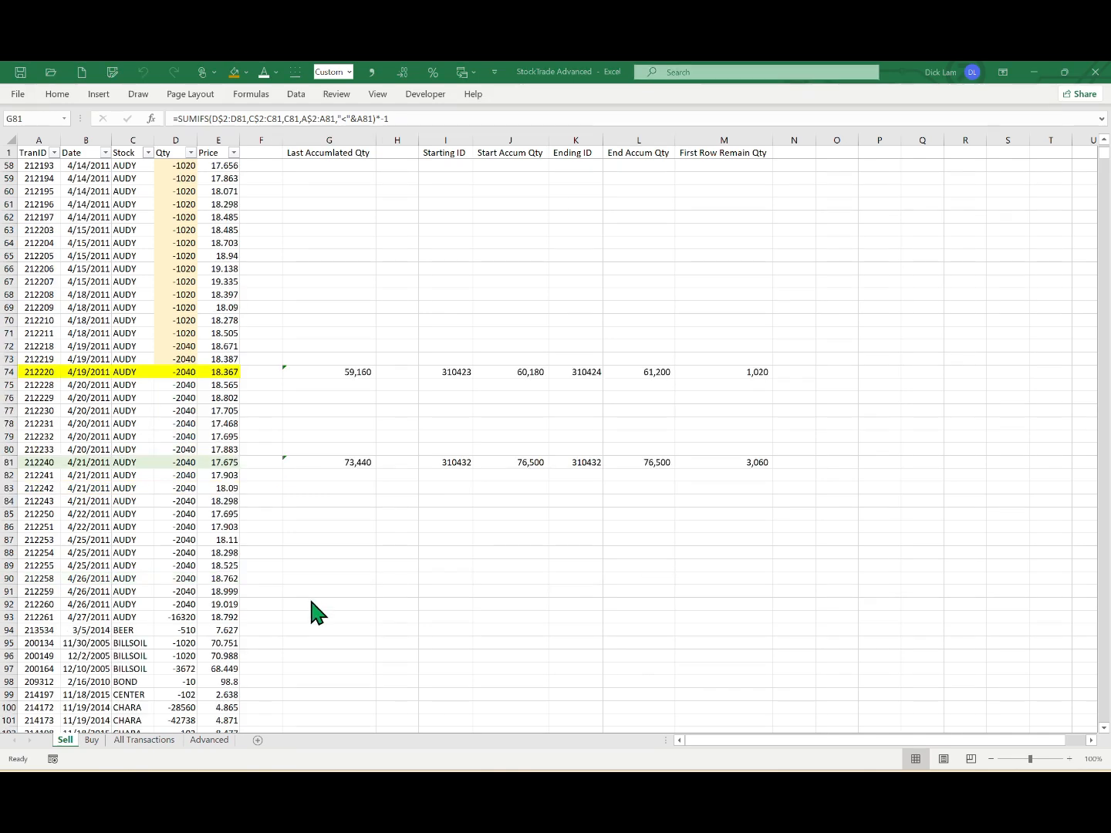
# Examine the SUMIFS formula for accumulated quantity in I48 of the Buy sheet and the ranges it covers
pyautogui.click(91, 742)
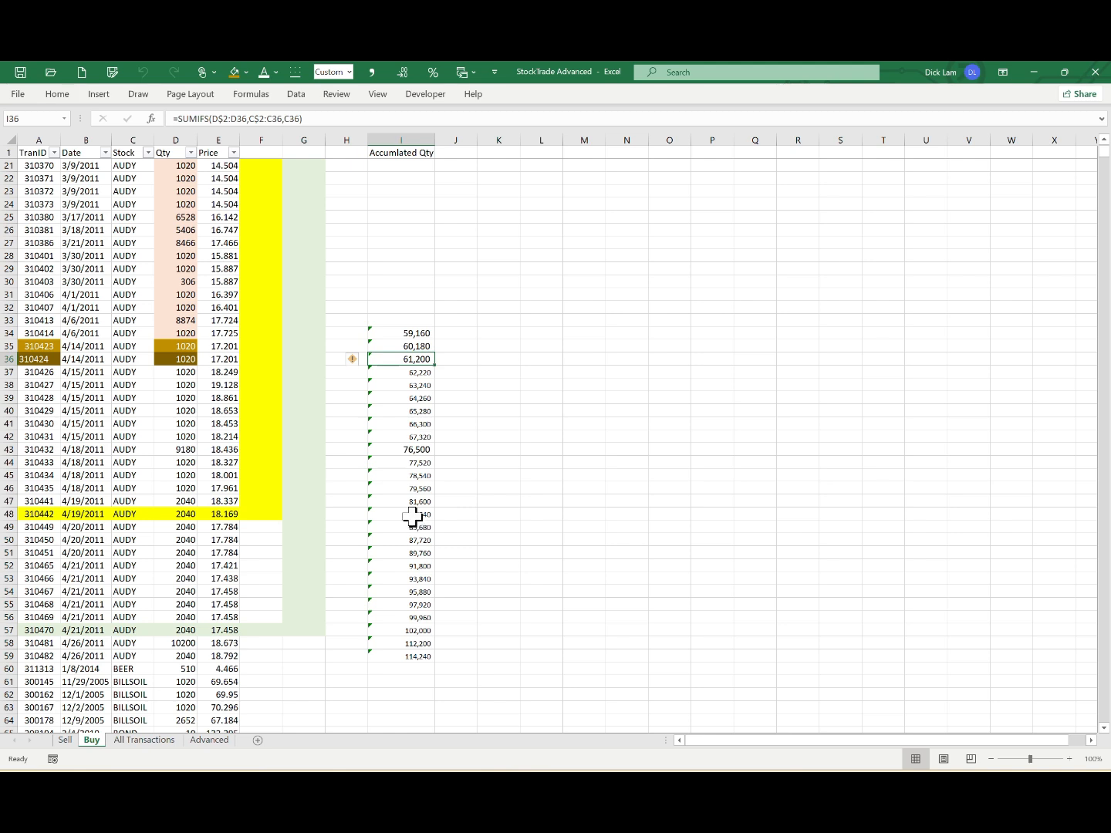
pyautogui.click(408, 515)
pyautogui.click(8, 514)
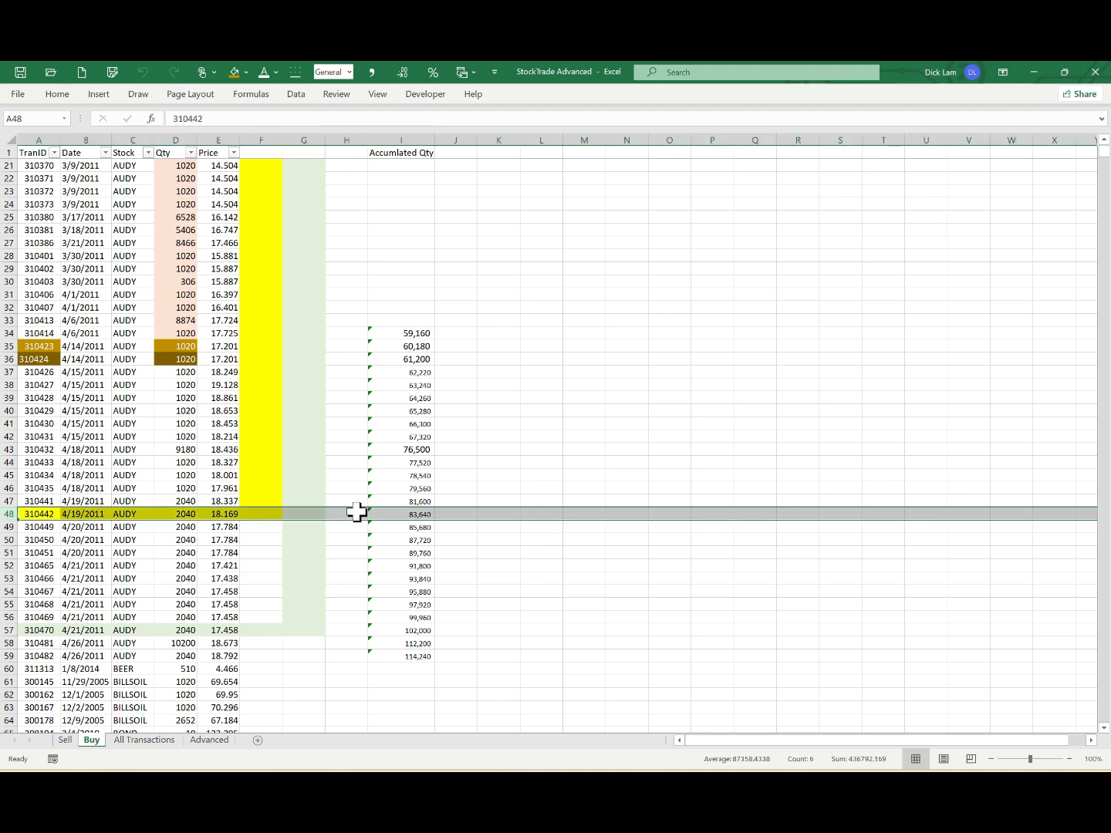
pyautogui.click(395, 515)
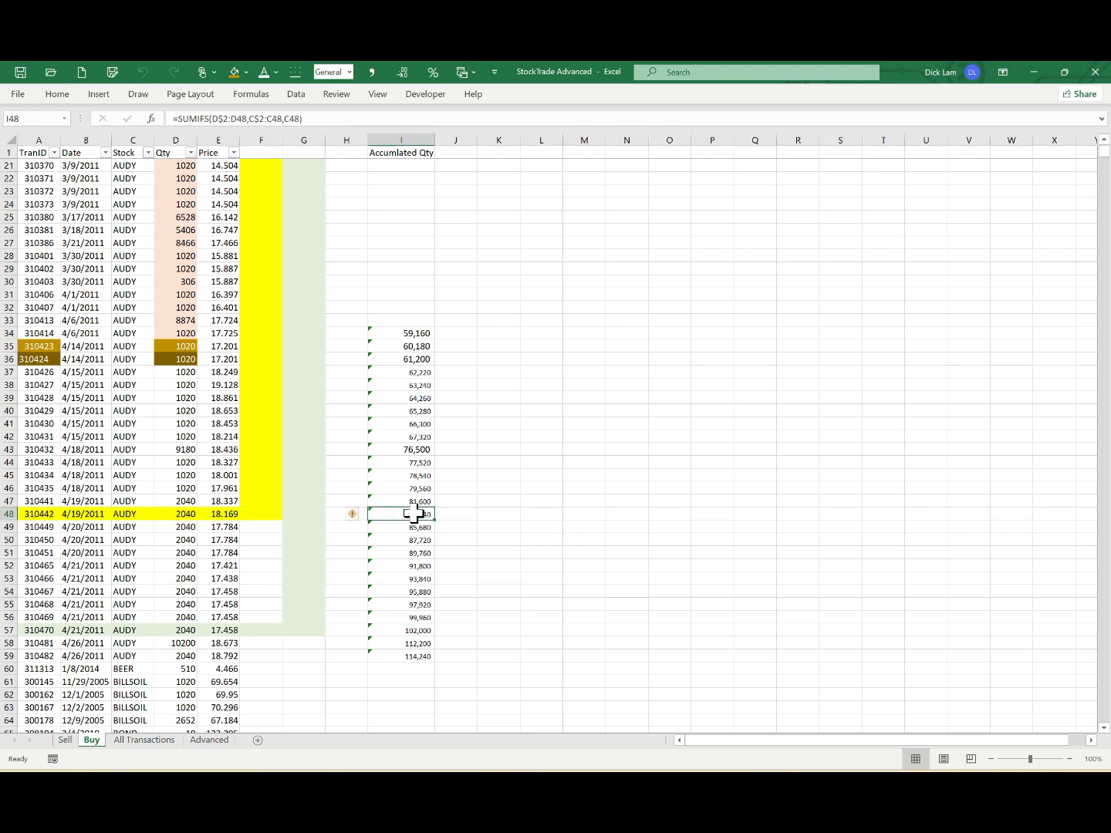
pyautogui.click(336, 117)
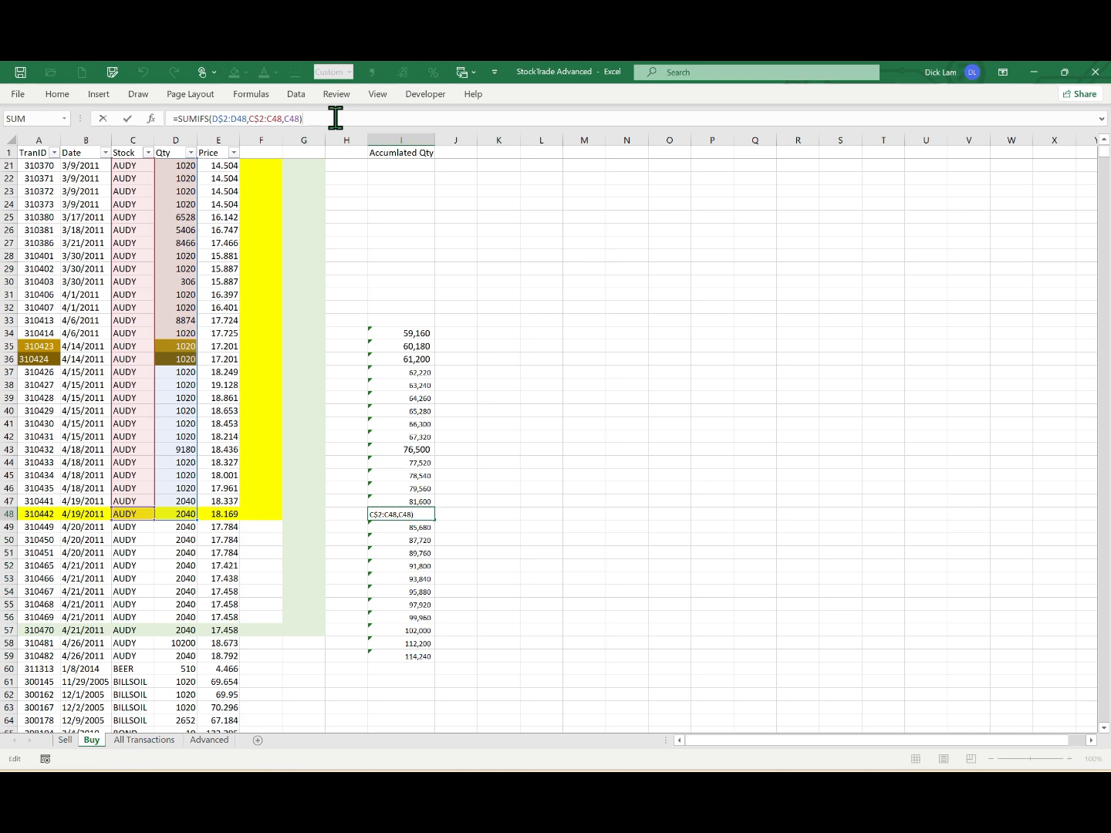
pyautogui.press('Escape')
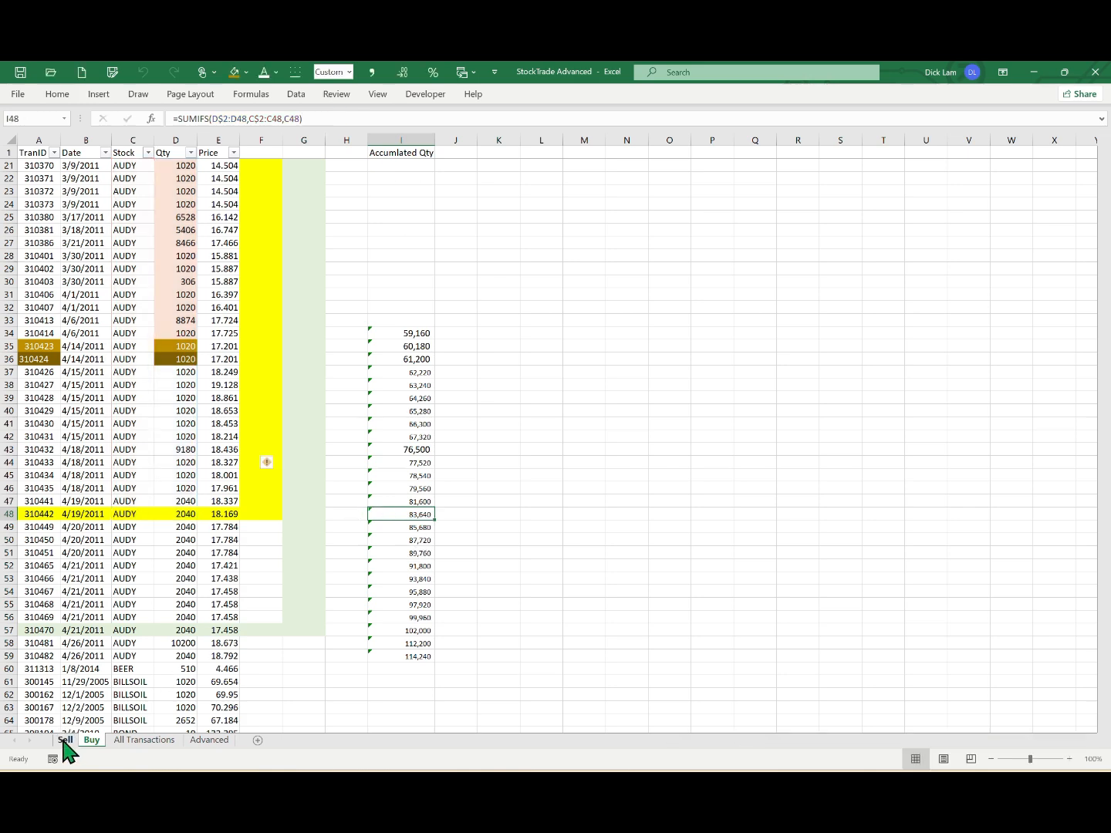
# Examine the row 81 sale's formulas on the Sell sheet, from Last Accumlated Qty in G81 through First Row Remain Qty in M81
pyautogui.click(65, 741)
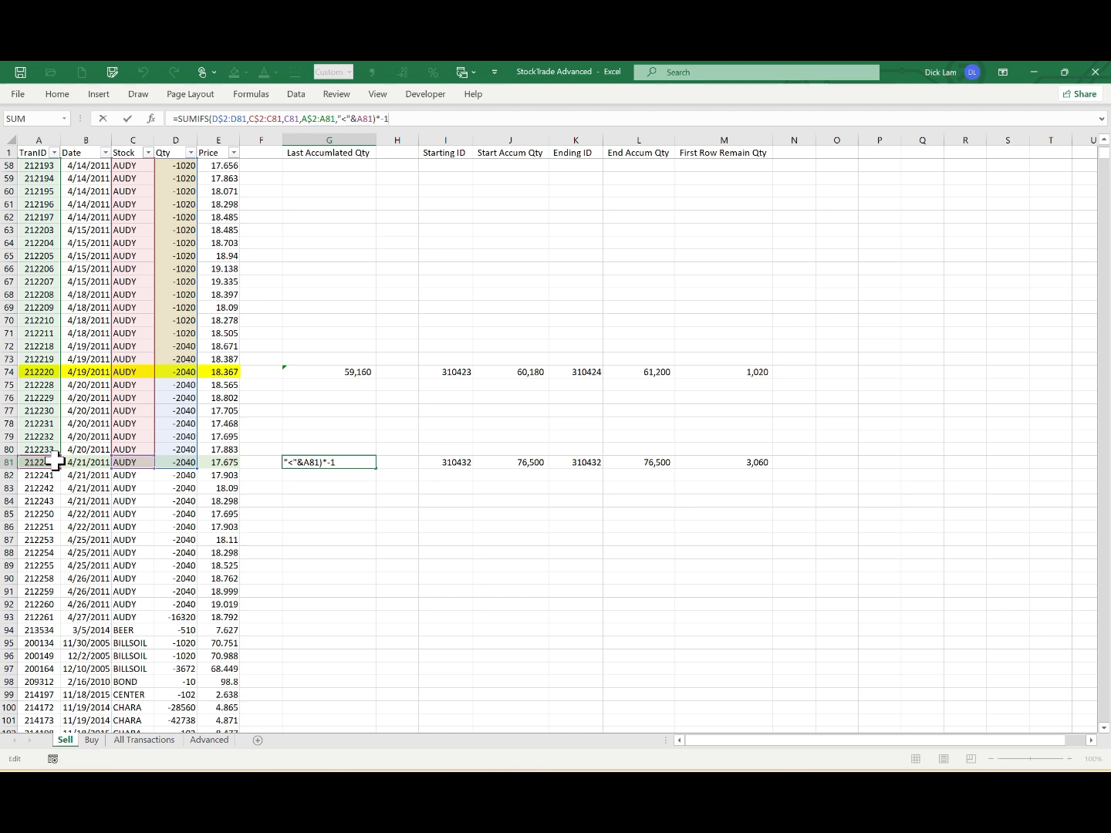
pyautogui.hotkey('ctrl', 'Return')
pyautogui.click(438, 462)
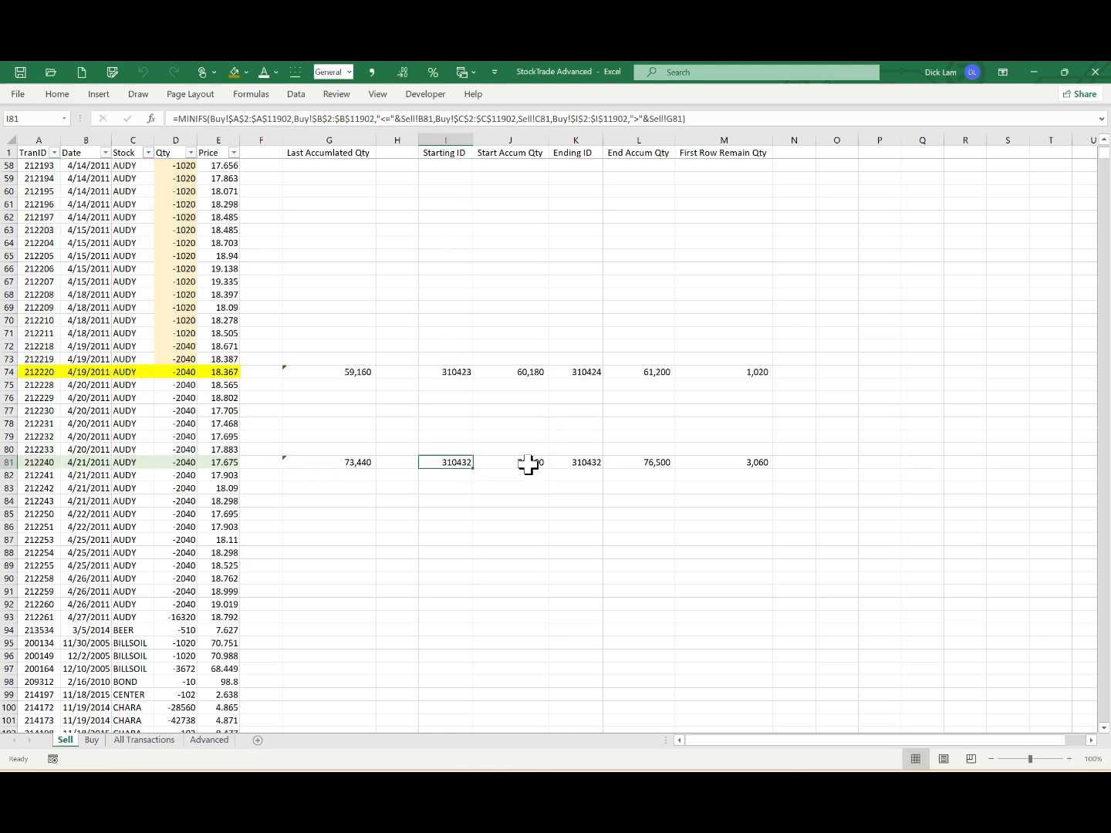
pyautogui.click(528, 463)
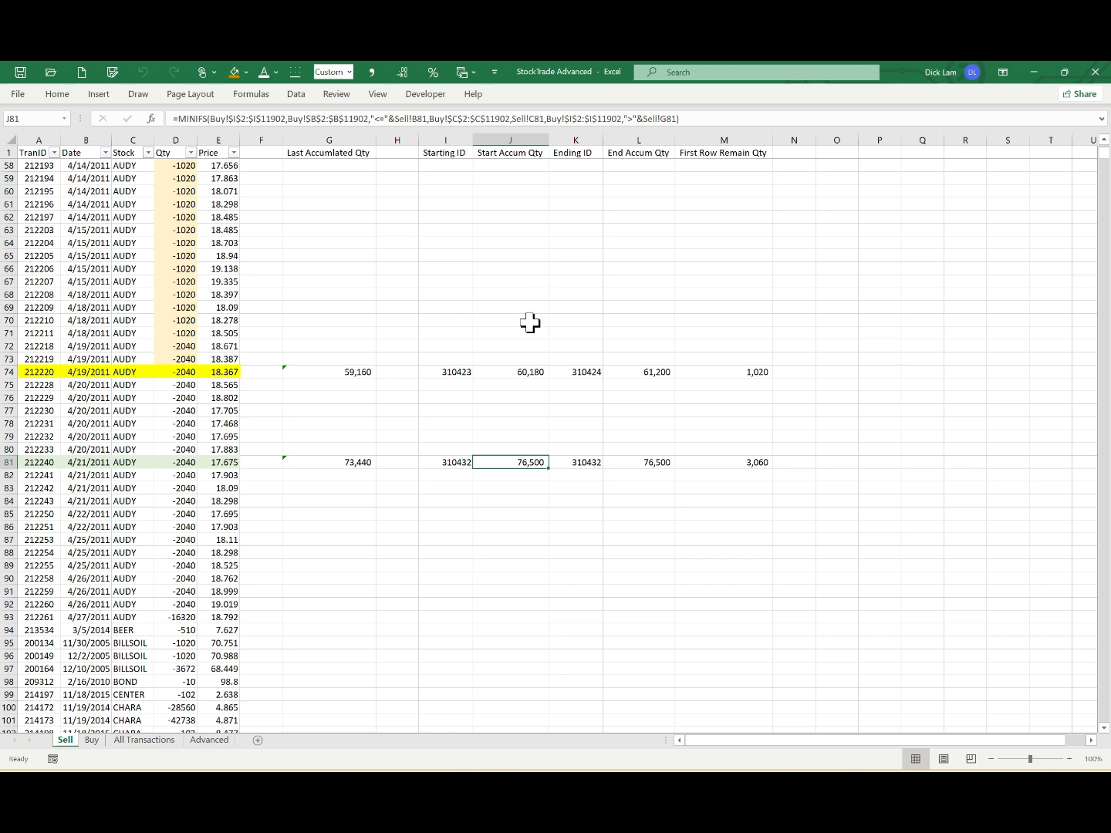
pyautogui.press('Right')
pyautogui.press('Right')
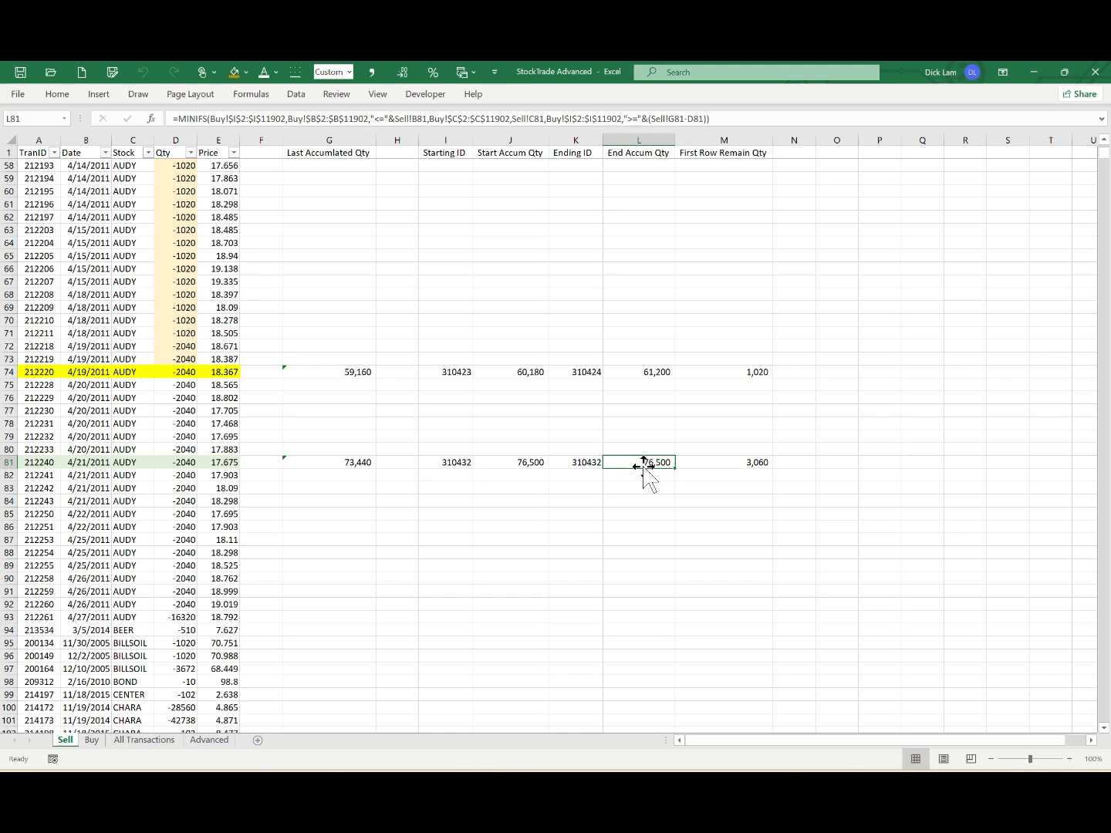
pyautogui.click(748, 463)
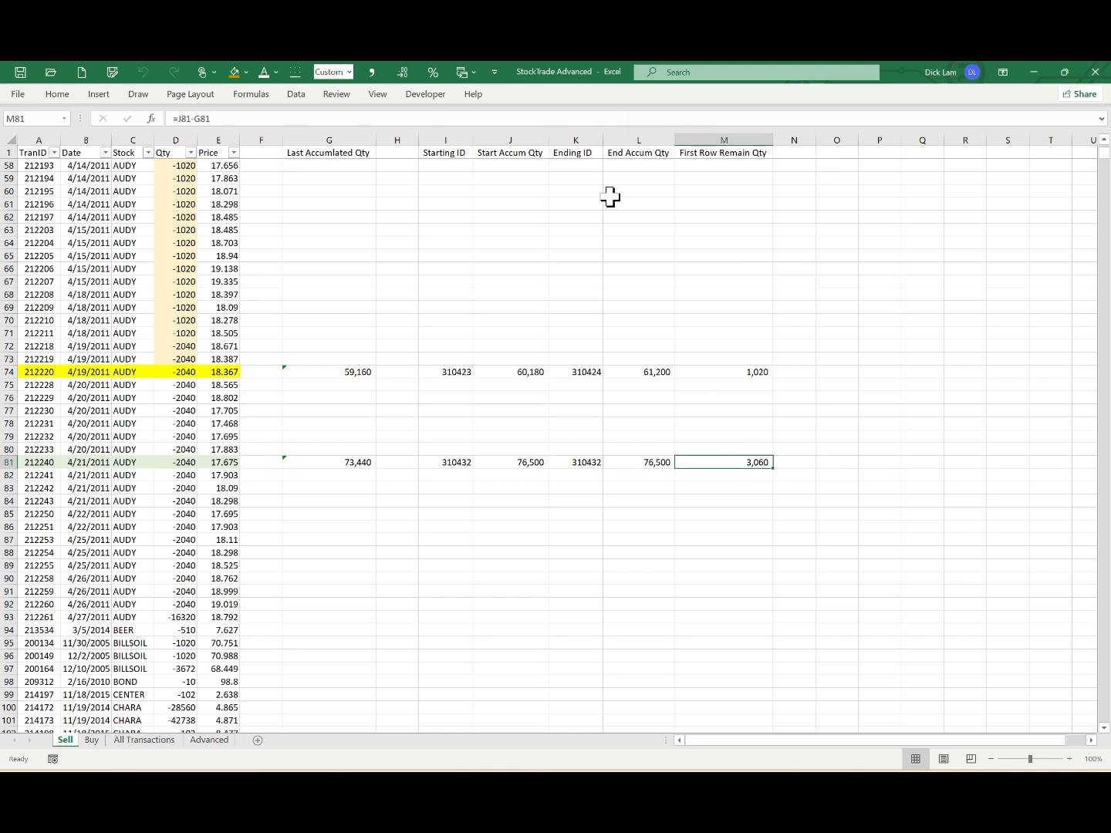
# In Power BI, add the Buy column AccumQty = SUMX(FILTER(Buy, Buy[Stock] = EARLIER(Buy[Stock]) && Buy[TranID] <= EARLIER(Buy[TranID])), Buy[Qty])
pyautogui.hotkey('alt', 'Tab')
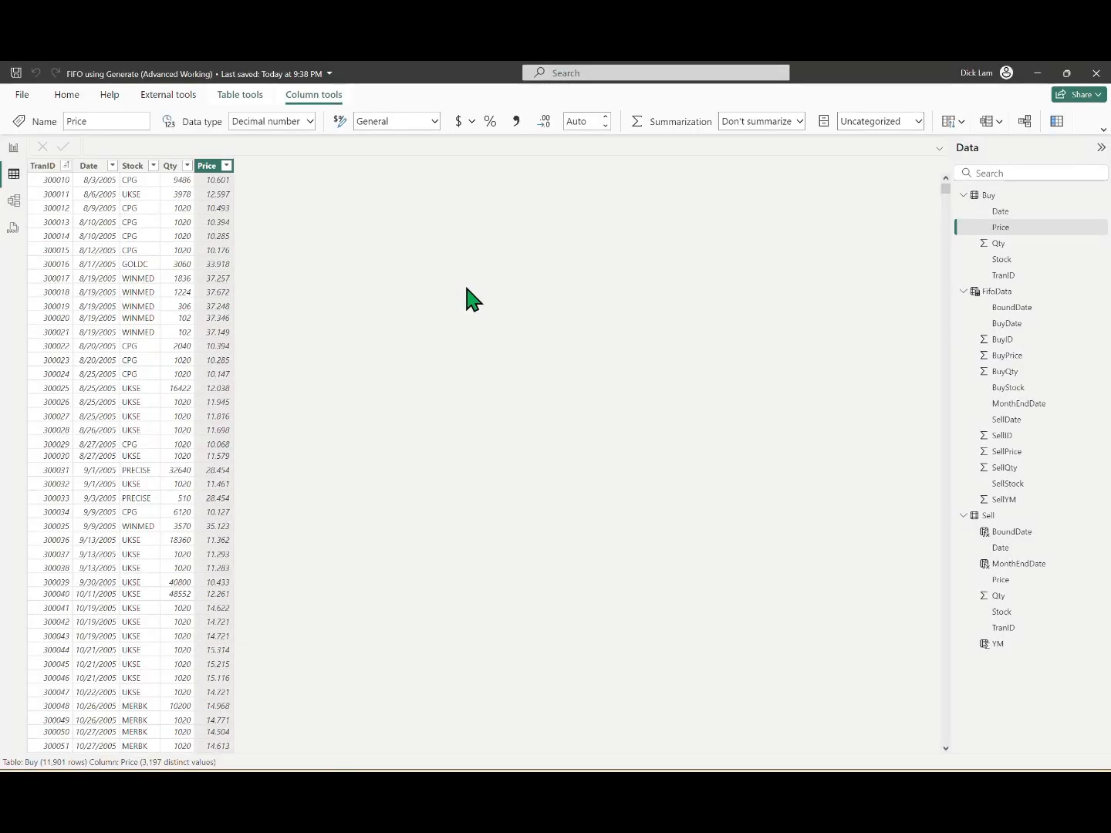
pyautogui.click(1058, 121)
pyautogui.write('AccumQty = SUMX(FILTER(Buy')
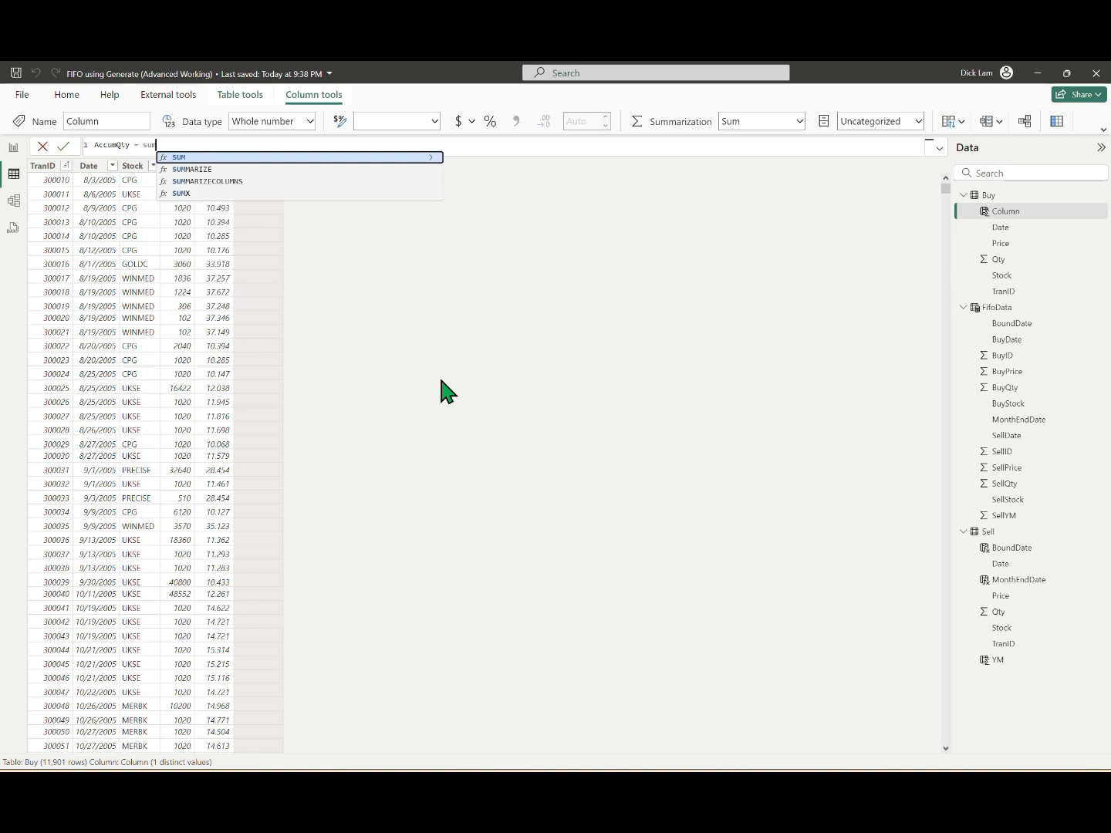
pyautogui.write(', Buy[Stock] = earl')
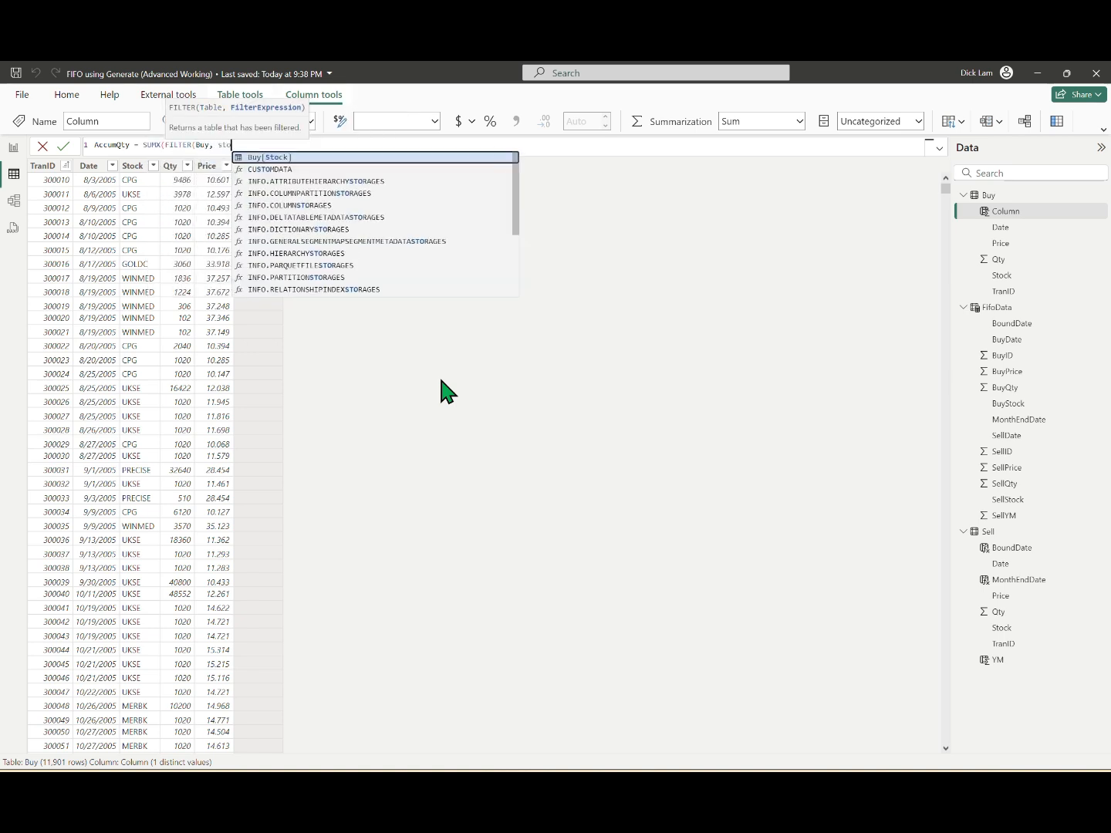
pyautogui.write('ier(Buy[Stock]) && ')
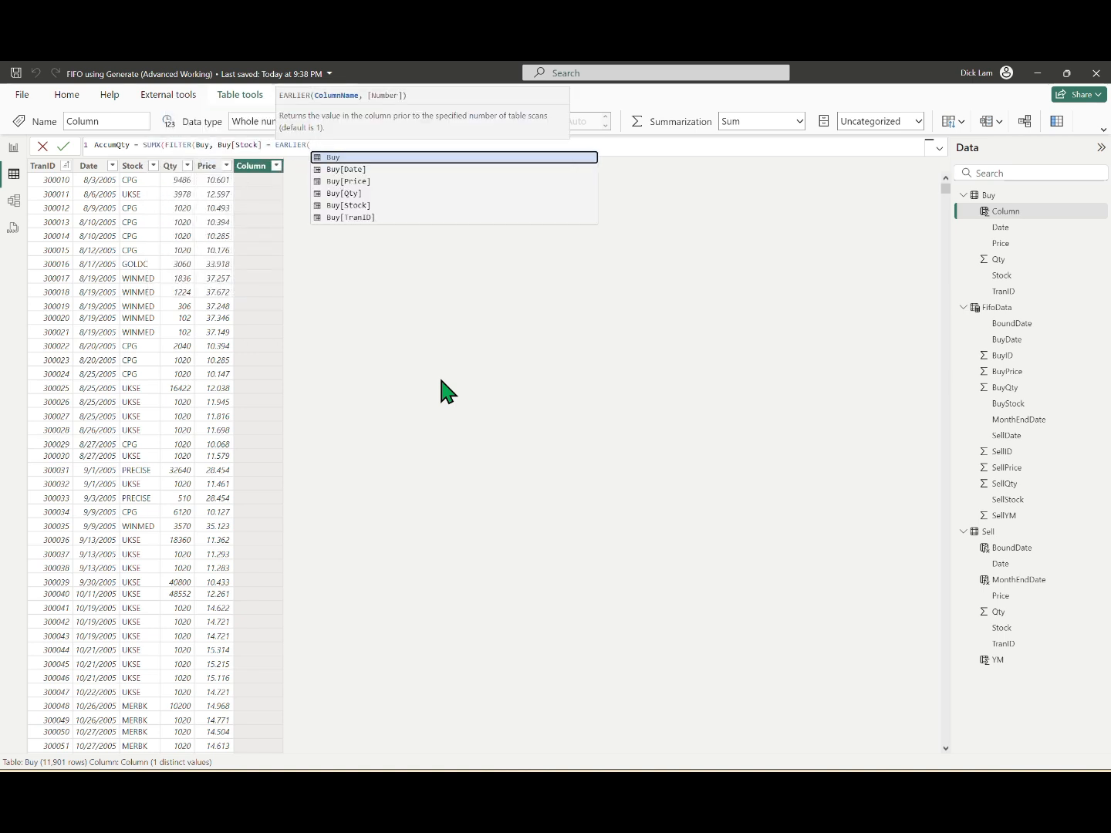
pyautogui.write('Buy[TranID] <= EARLIER(tranid')
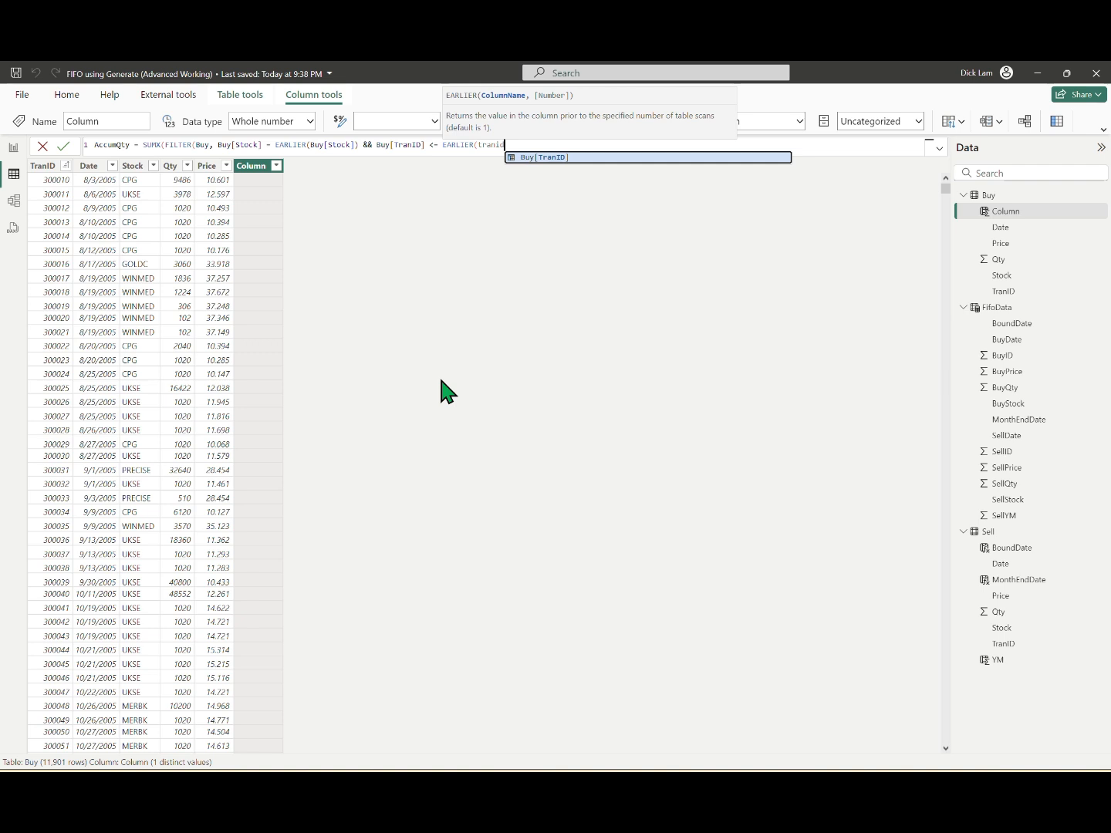
pyautogui.press('Tab')
pyautogui.write(')), Buy[Qty])')
pyautogui.press('Return')
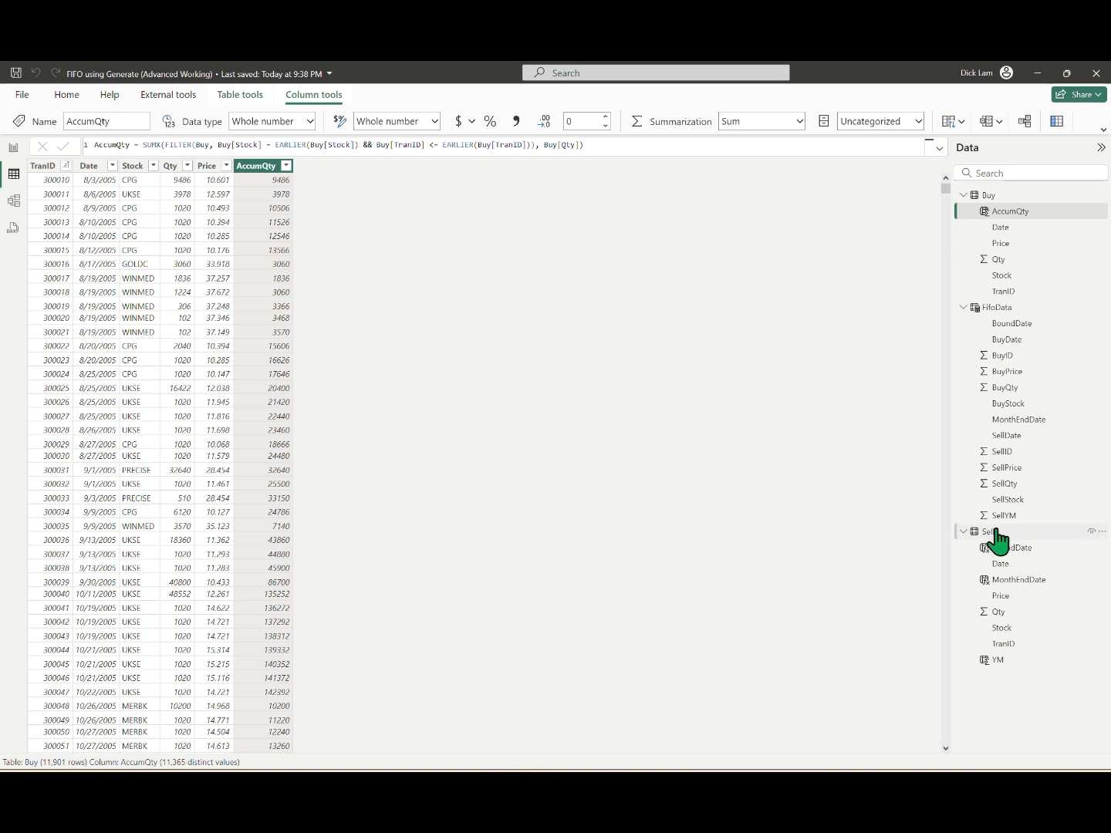
# Add the Sell column LastAccumQty = SUMX(FILTER(Sell, Sell[Stock] = EARLIER(Sell[Stock]) && Sell[TranID] < EARLIER(Sell[TranID])), Sell[Qty])
pyautogui.click(988, 532)
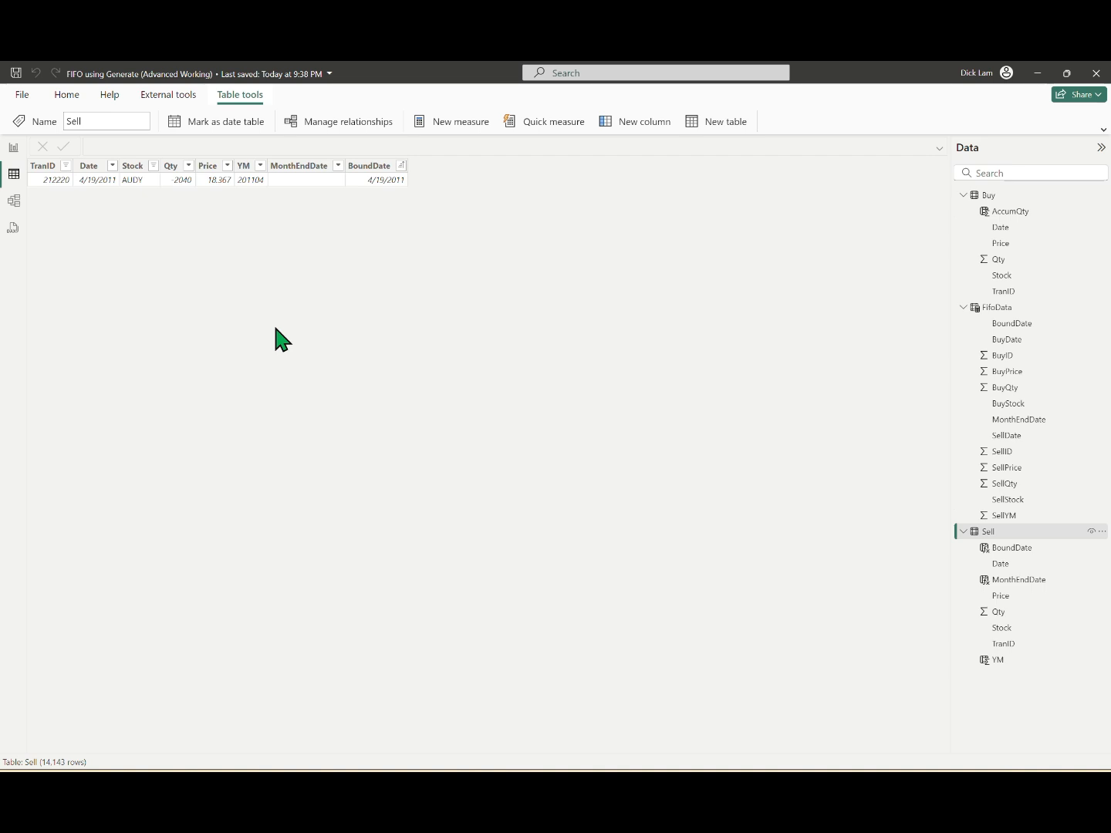
pyautogui.click(642, 121)
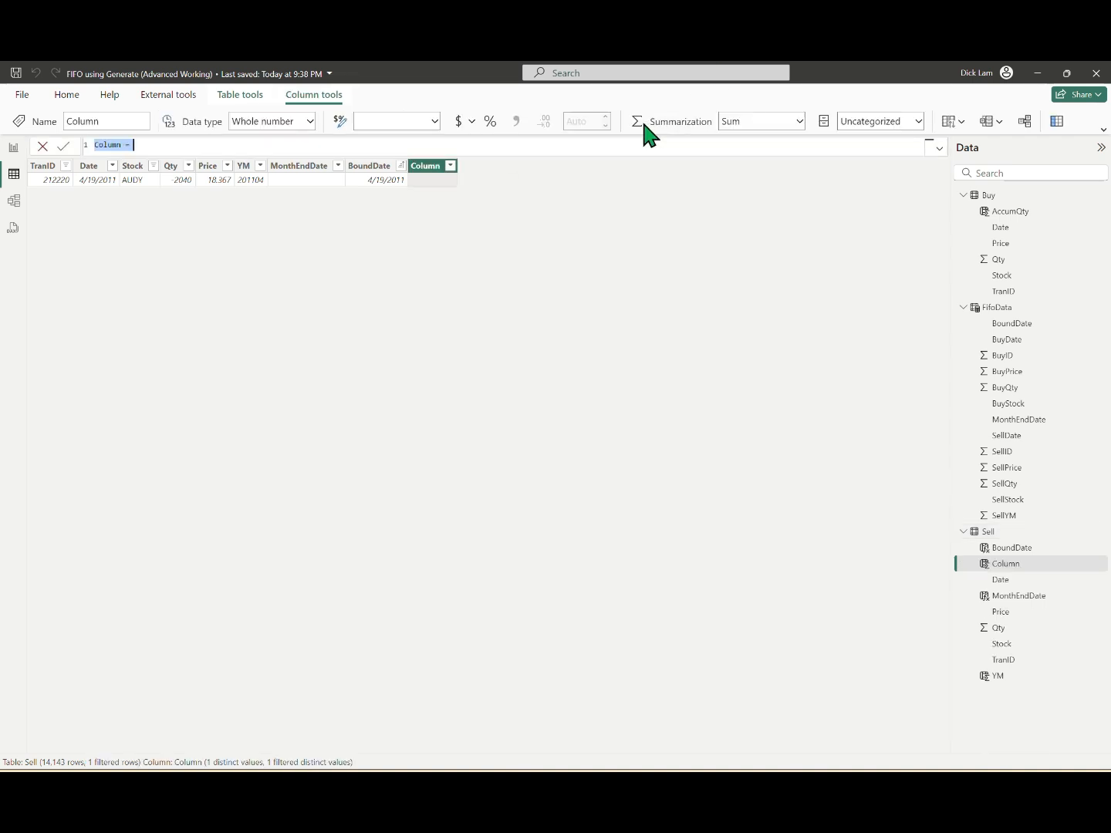
pyautogui.write('LastAccumQty')
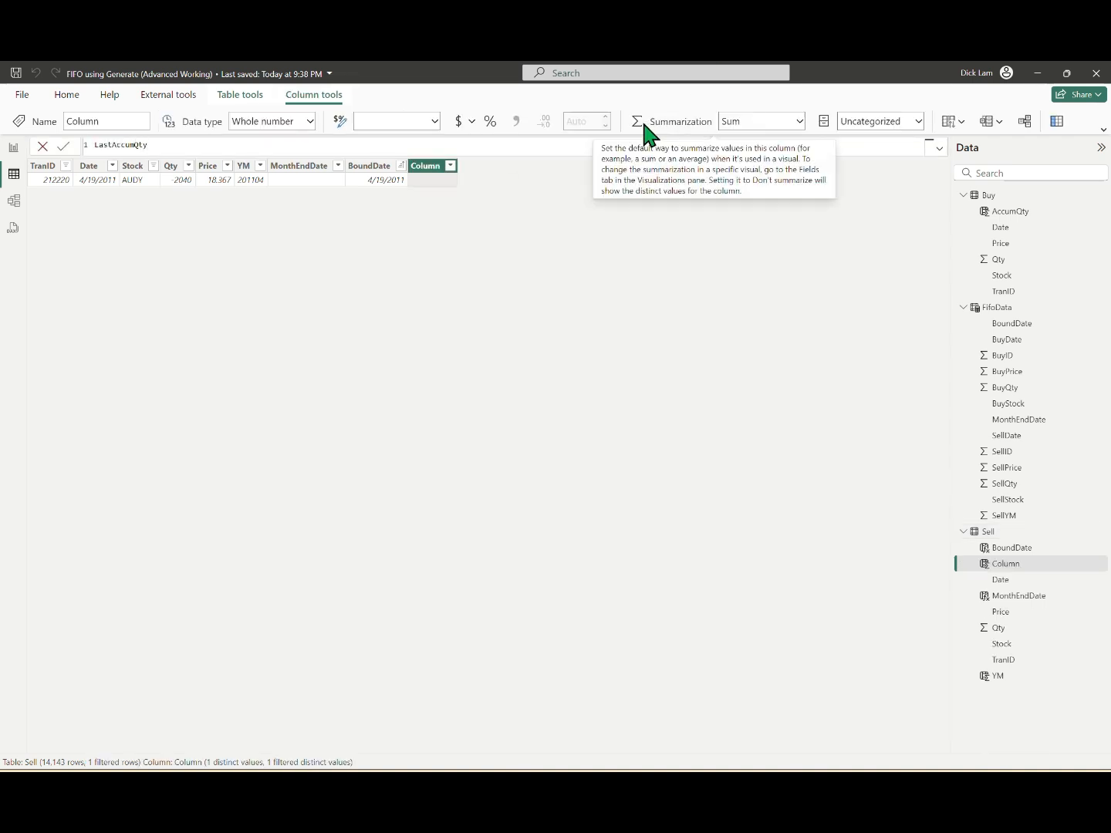
pyautogui.write(' = SUMX(FILTER(Sell, Sell[Stock] = earlier')
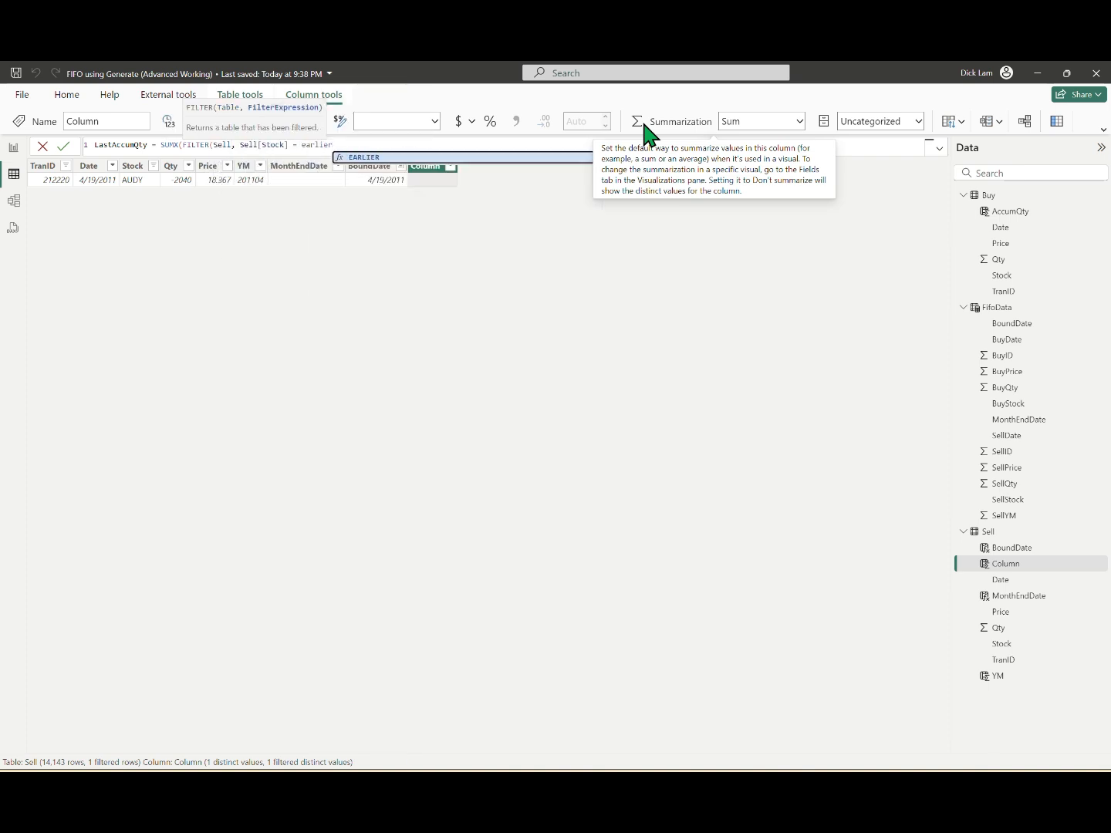
pyautogui.write('(Sell[Stock]) && Sell[TranID] <')
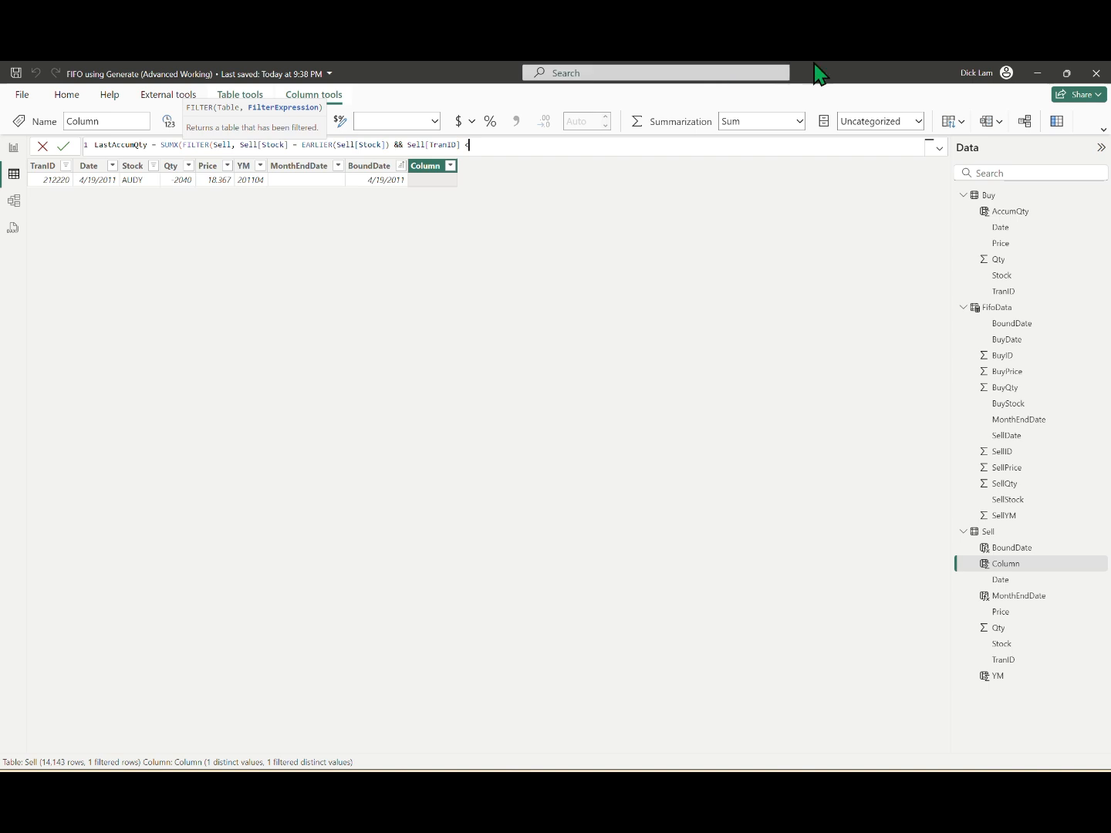
pyautogui.write('EARLIER(Sell[TranID]')
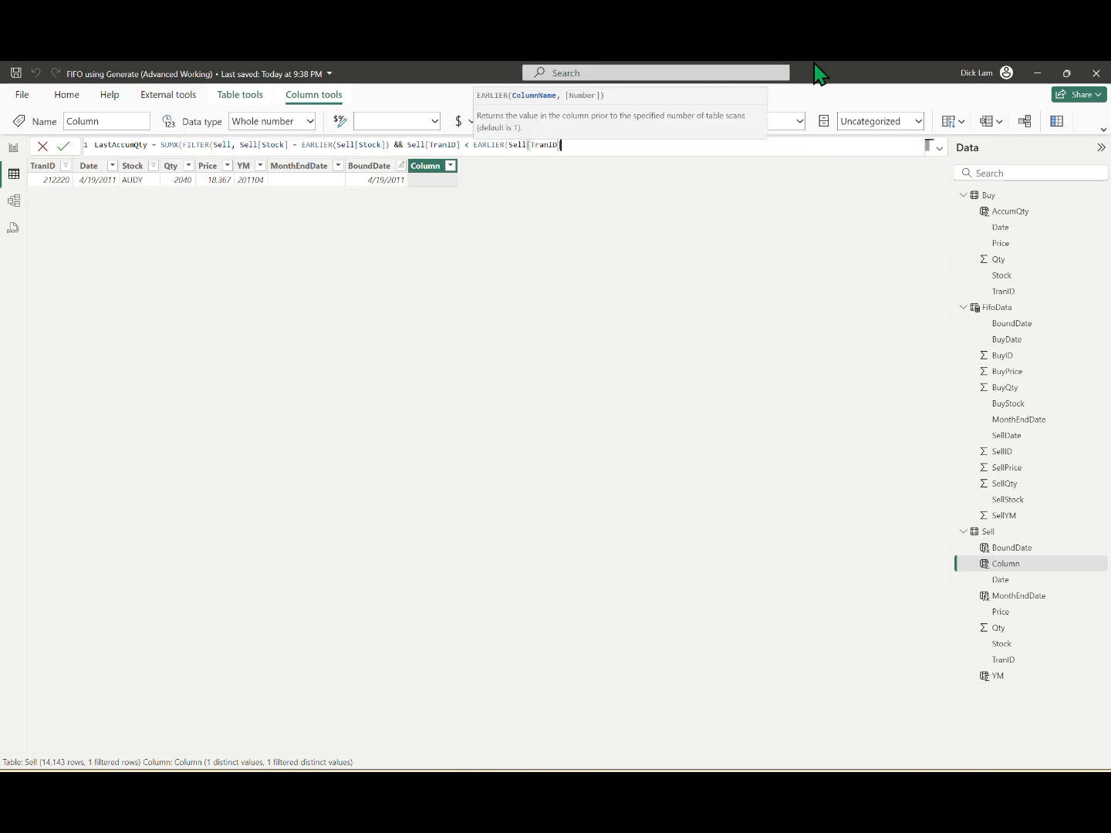
pyautogui.write(')), Sell[Qty])')
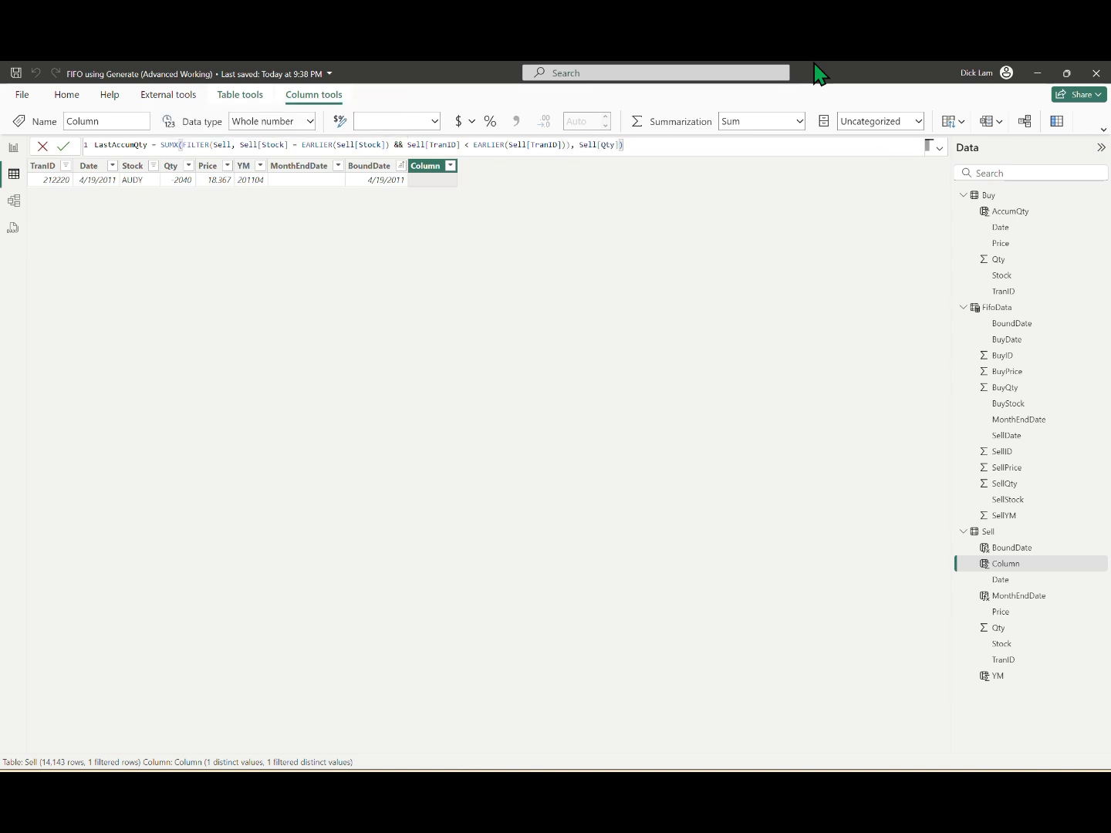
pyautogui.press('Return')
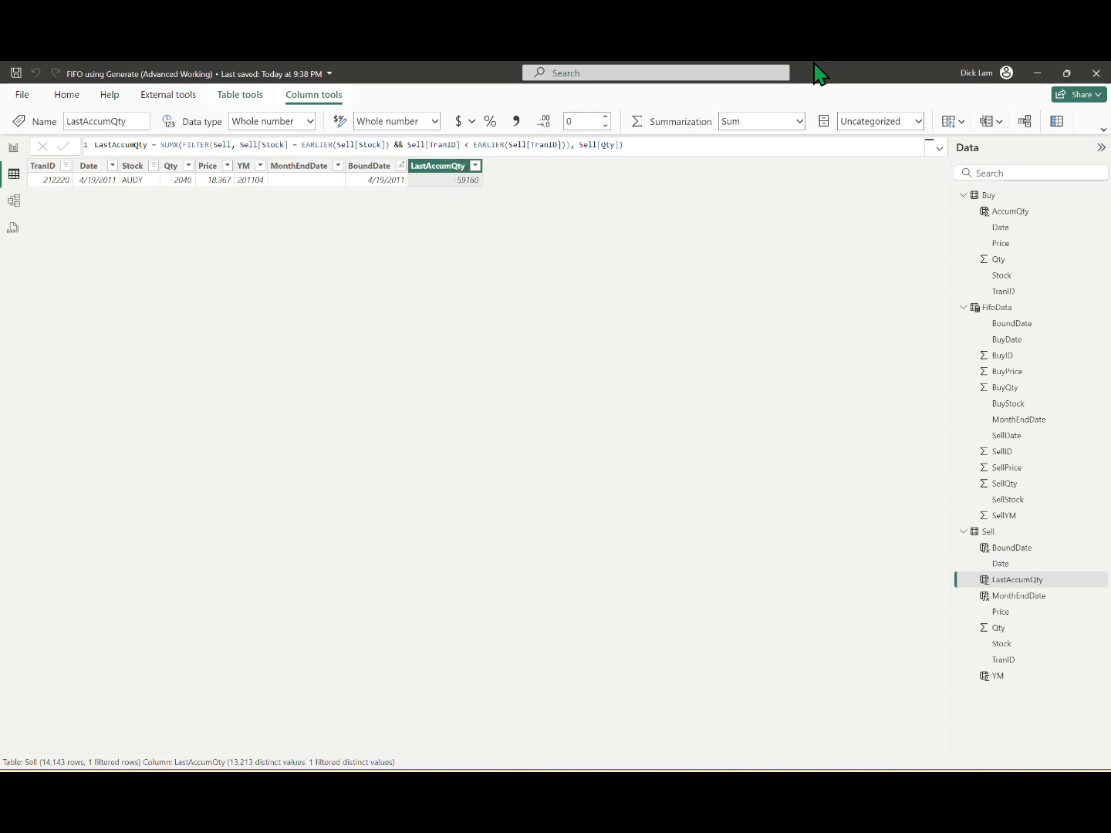
# Negate the SUMX expression in the LastAccumQty formula by putting a minus sign in front of it
pyautogui.click(160, 144)
pyautogui.write('-')
pyautogui.press('Return')
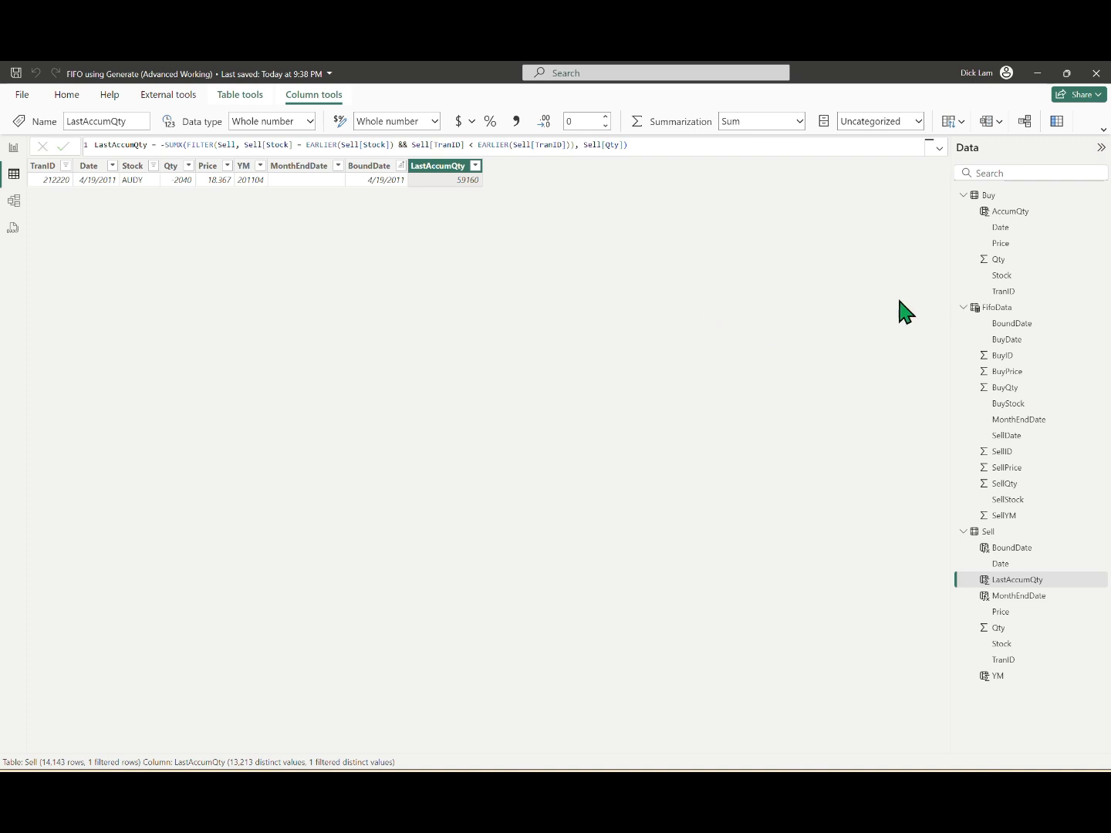
# Add the Sell column StartBuyID = MINX(FILTER(Buy, Buy[Stock] = Sell[Stock] && Buy[AccumQty] > Sell[LastAccumQty]), Buy[TranID])
pyautogui.click(1057, 121)
pyautogui.write('StartBuyID = MINX(FILTER(b')
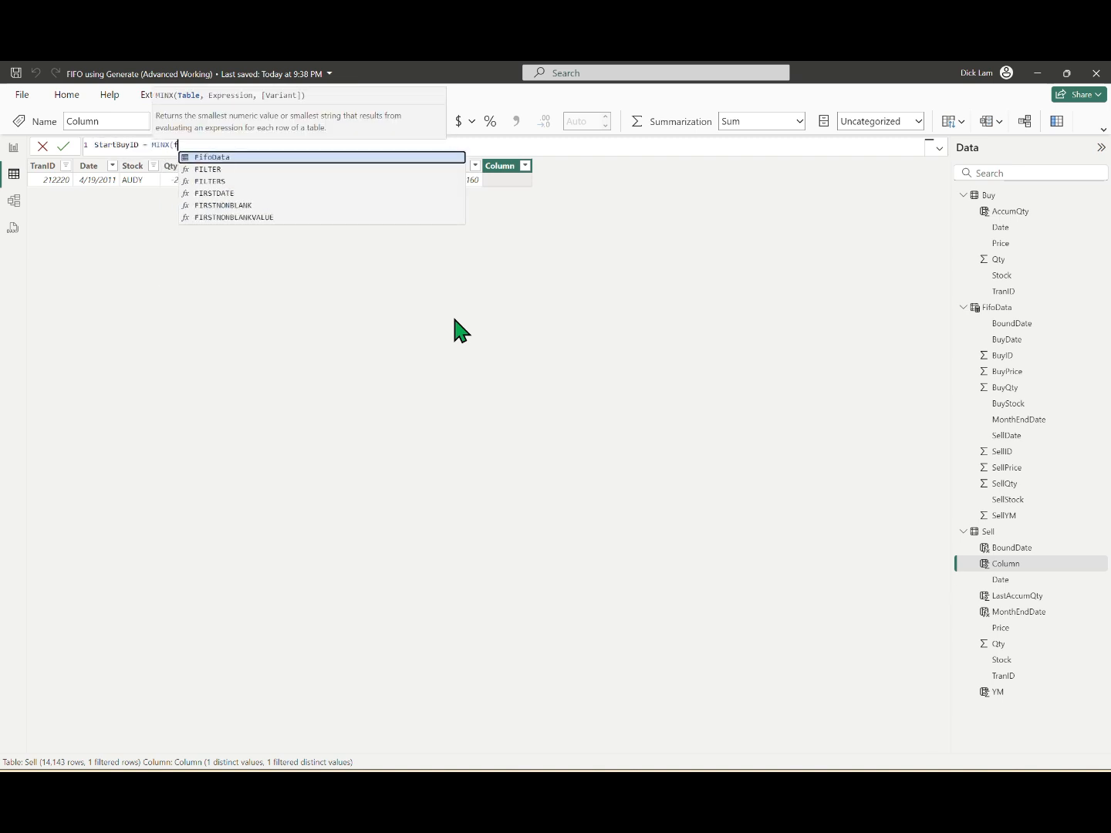
pyautogui.press('Tab')
pyautogui.write(', stock')
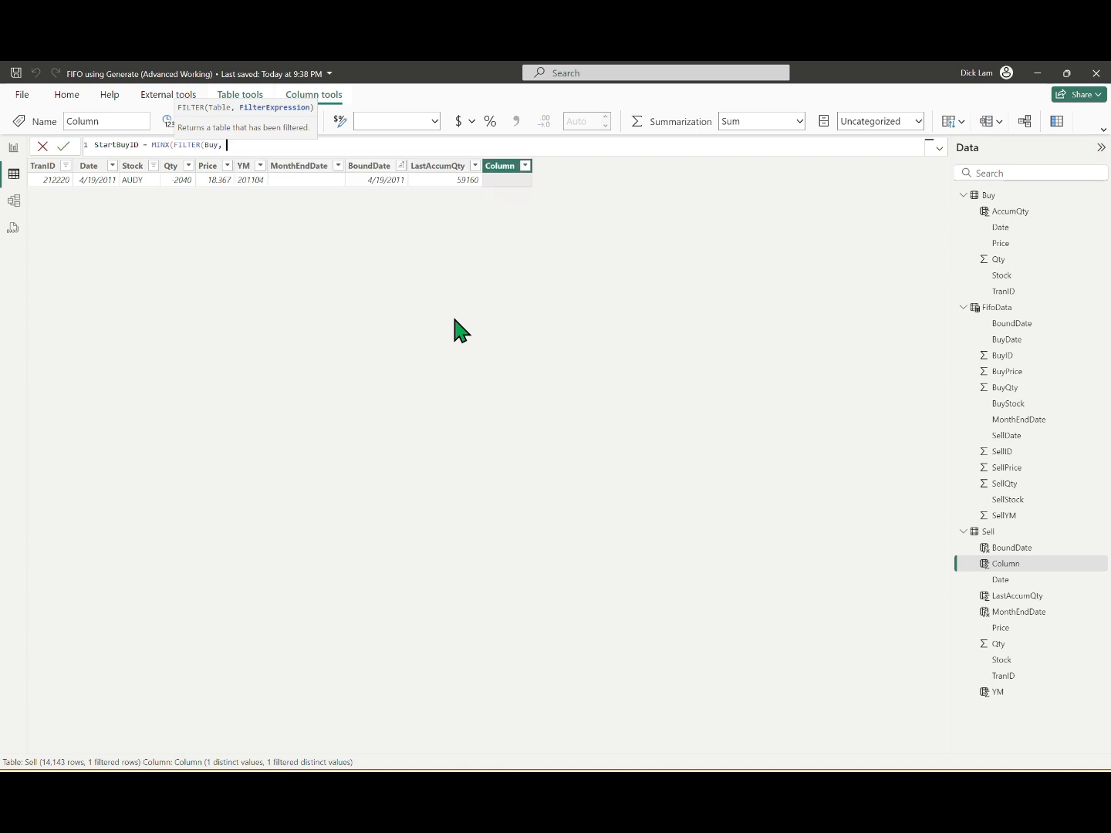
pyautogui.press('Tab')
pyautogui.write('= stock')
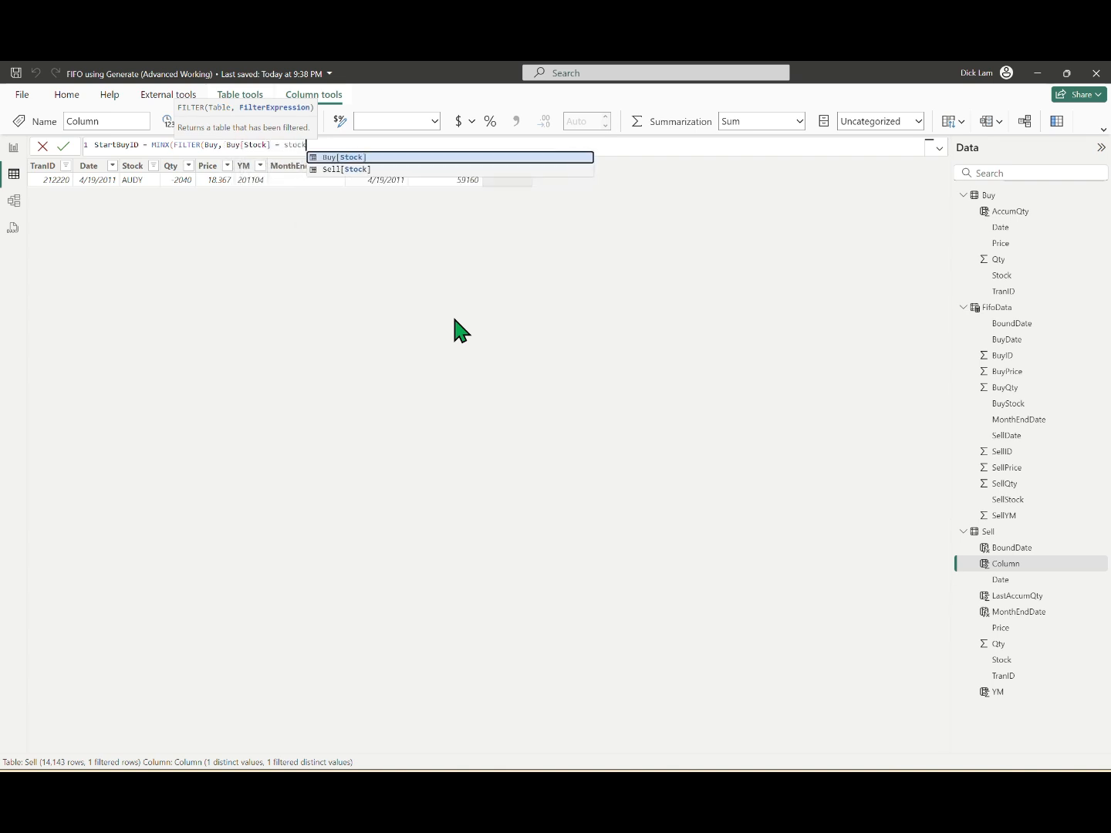
pyautogui.press('Down')
pyautogui.press('Tab')
pyautogui.write('&& ')
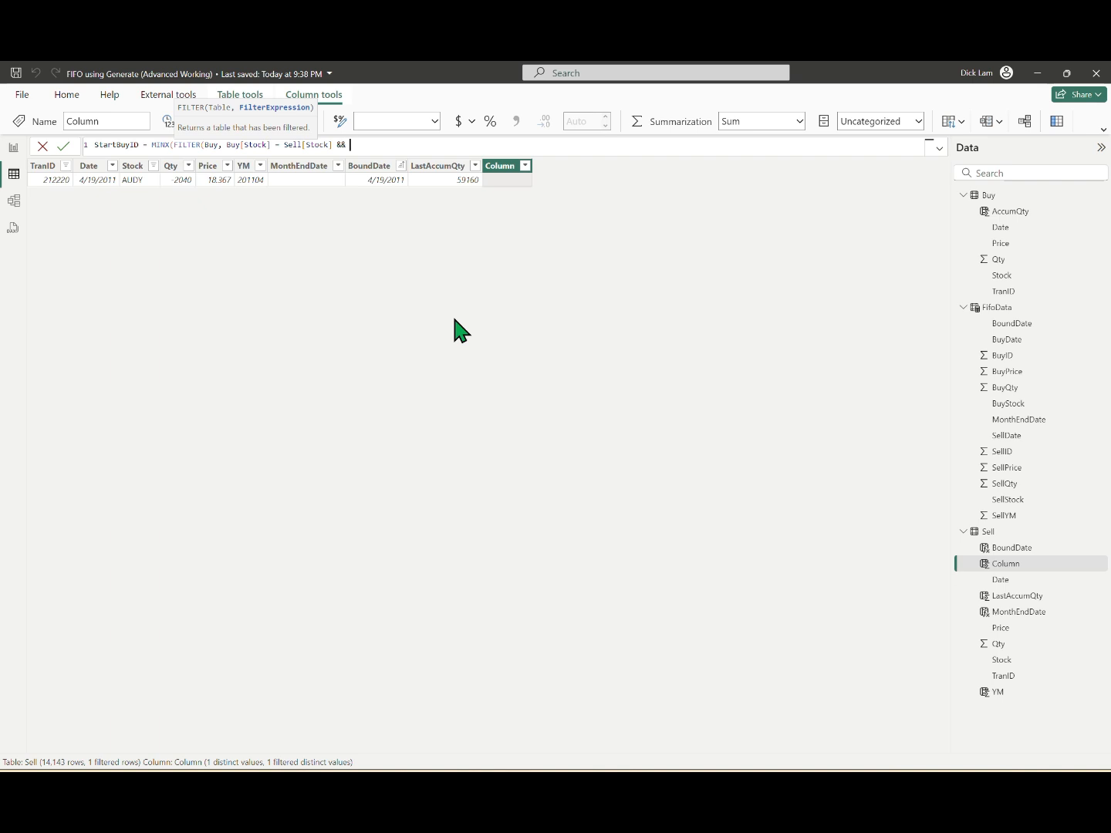
pyautogui.write('accumqty')
pyautogui.press('Tab')
pyautogui.write('> lastac')
pyautogui.press('Tab')
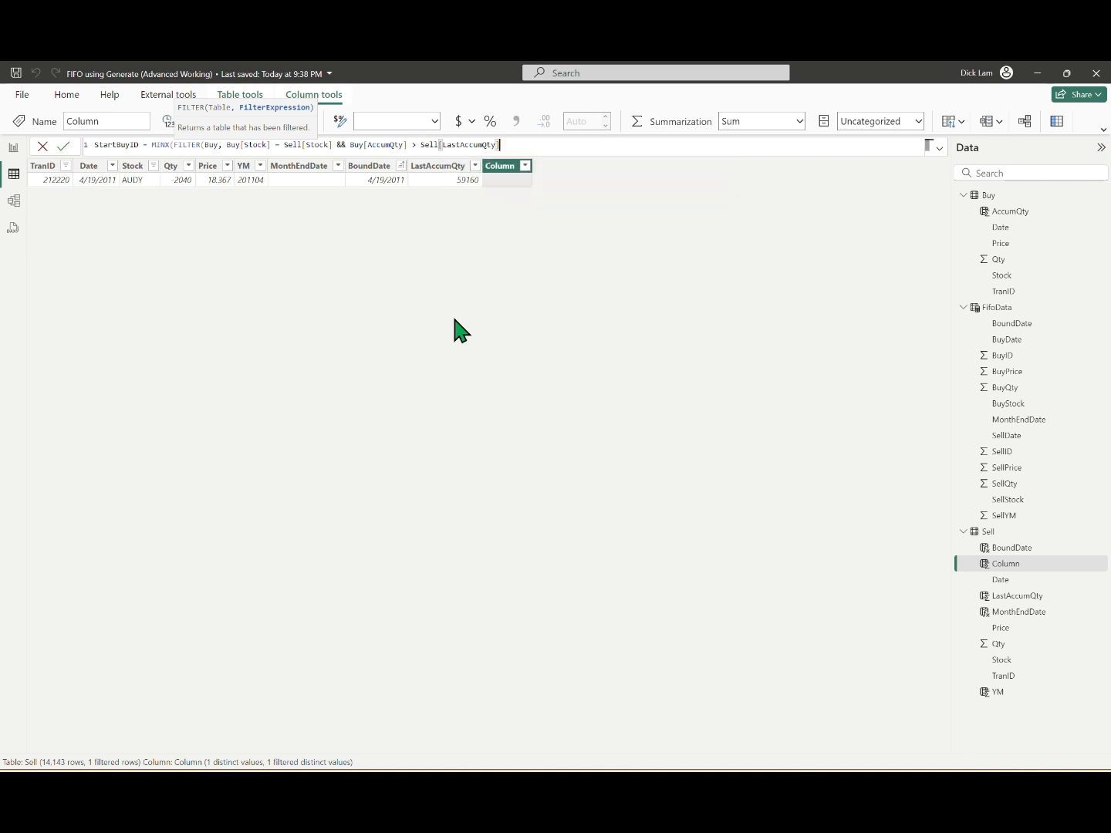
pyautogui.write('), ')
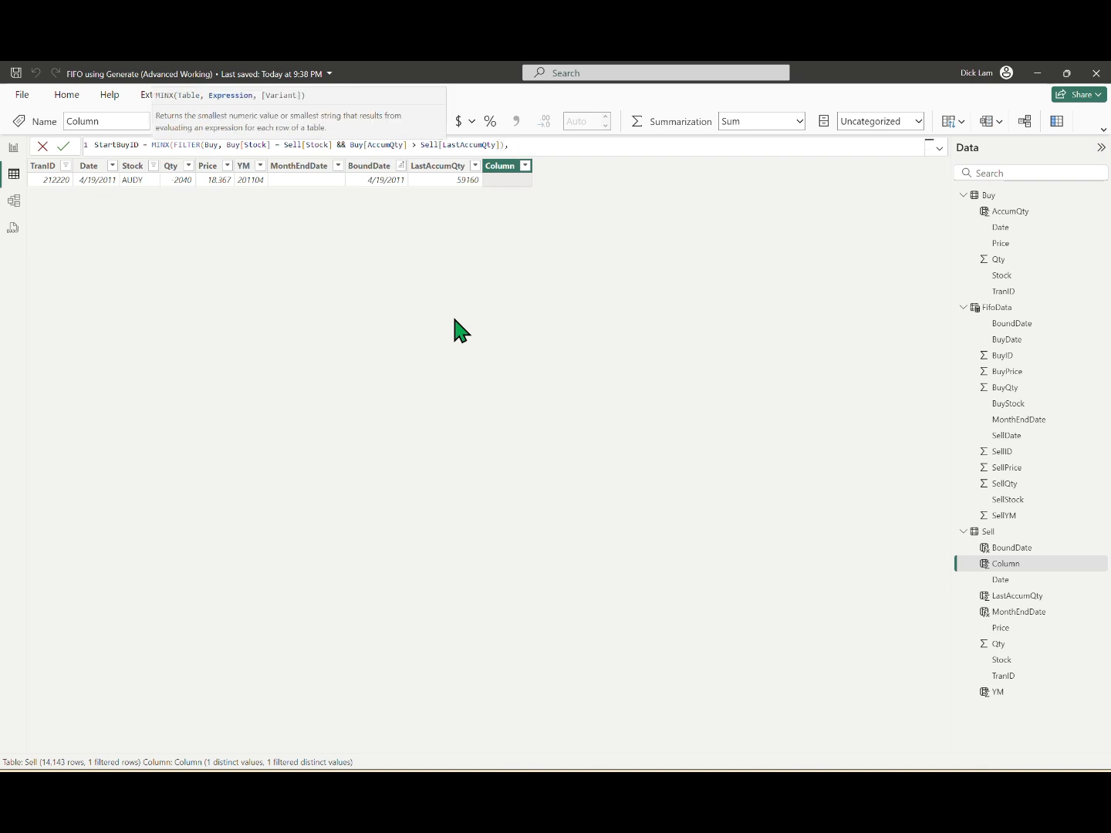
pyautogui.write('trani')
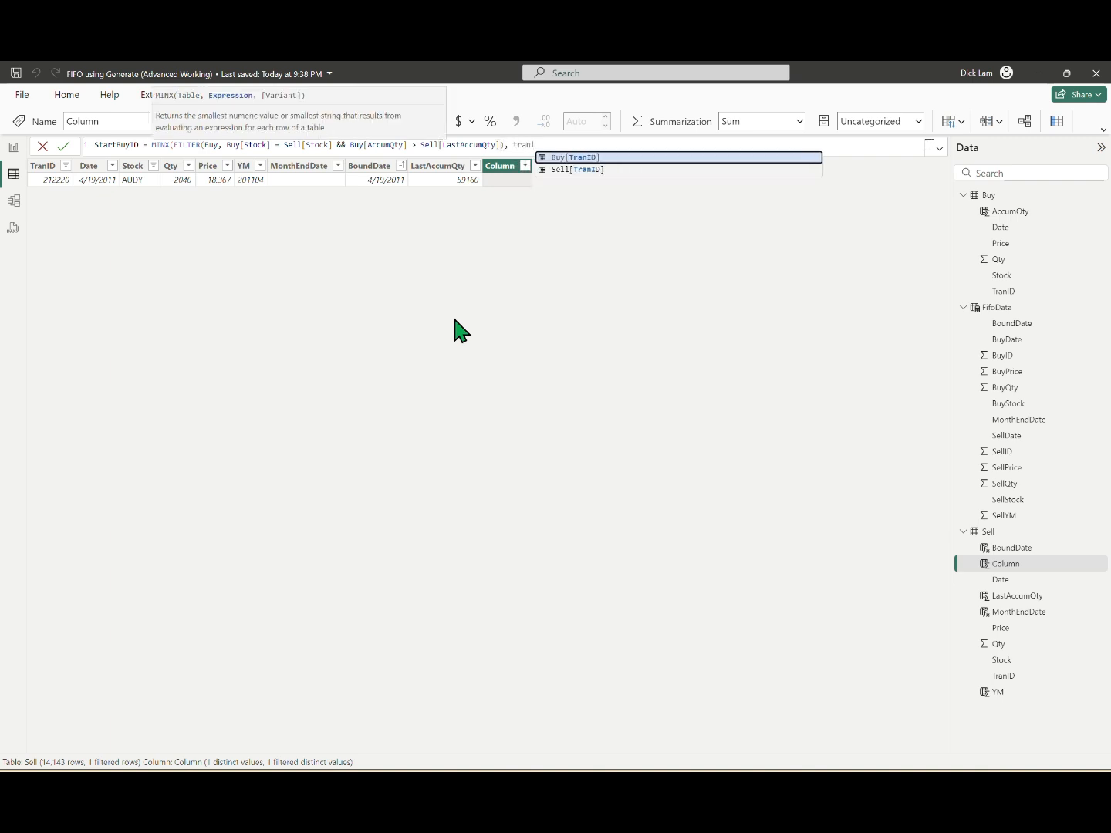
pyautogui.press('Tab')
pyautogui.write(')')
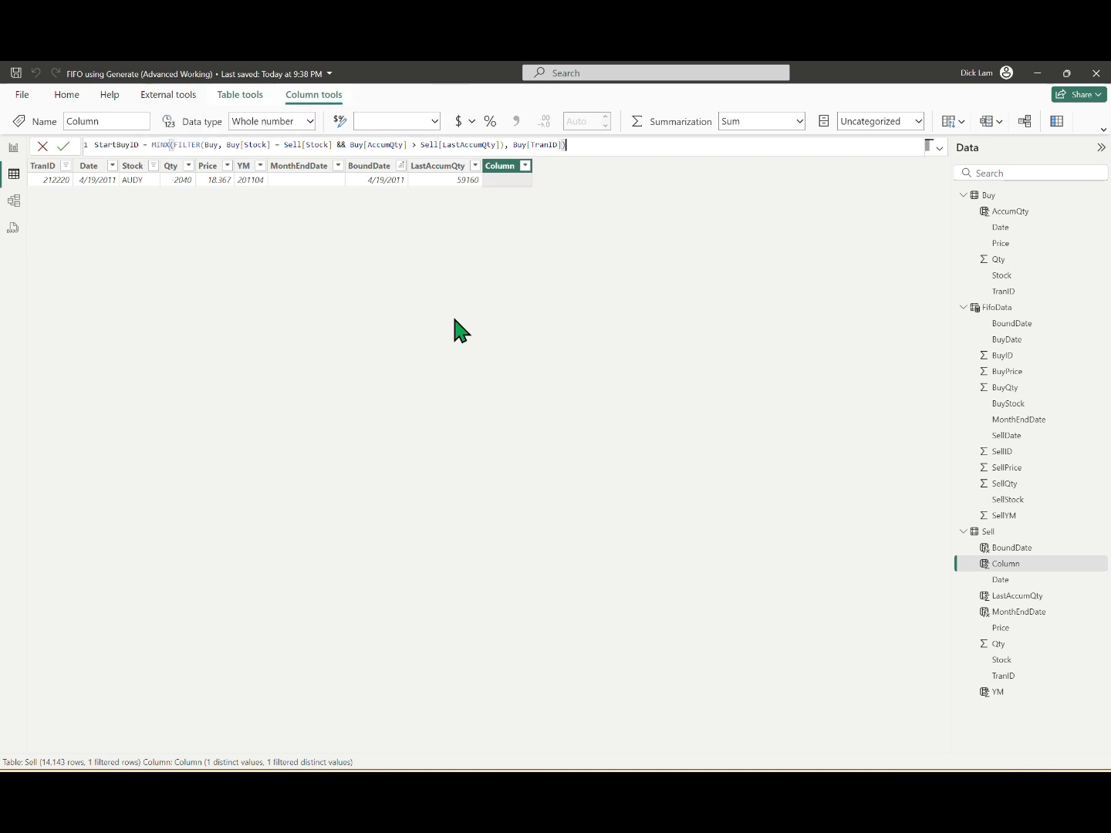
pyautogui.press('Return')
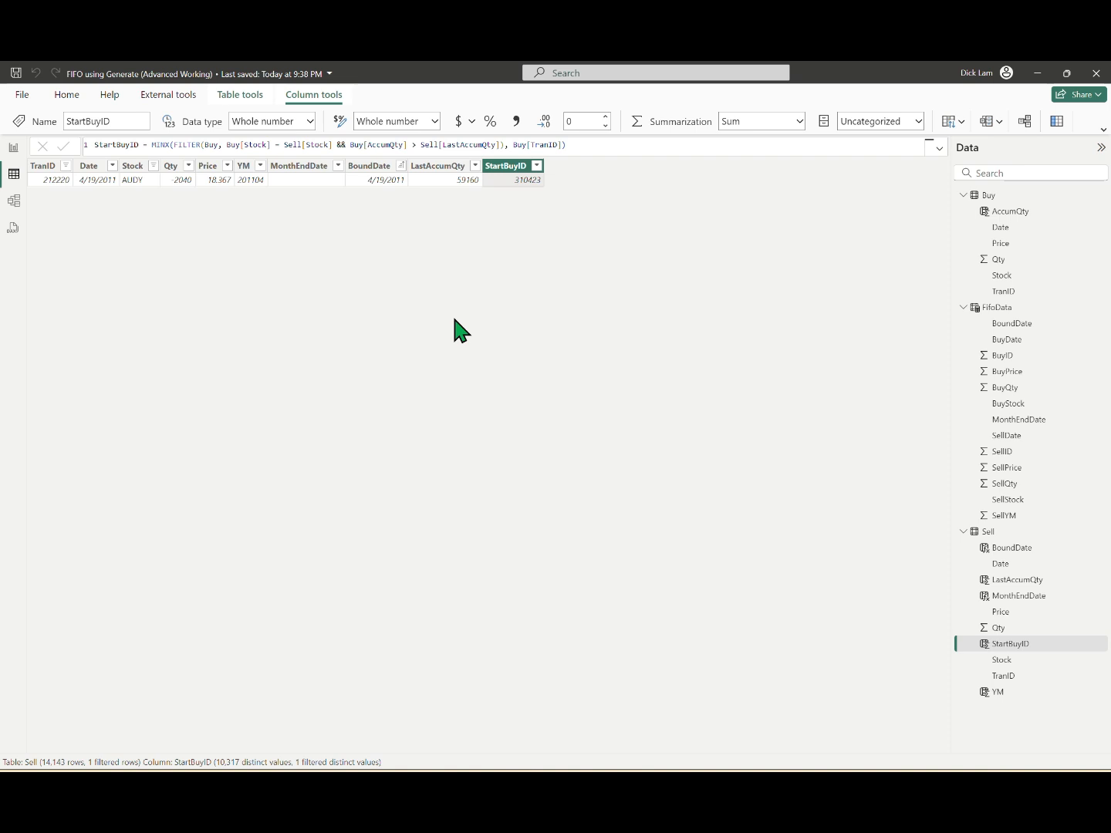
# Add the Sell column StartAccumQty = LOOKUPVALUE(Buy[AccumQty], Buy[Stock], Sell[Stock], Buy[TranID], Sell[StartBuyID])
pyautogui.click(1057, 121)
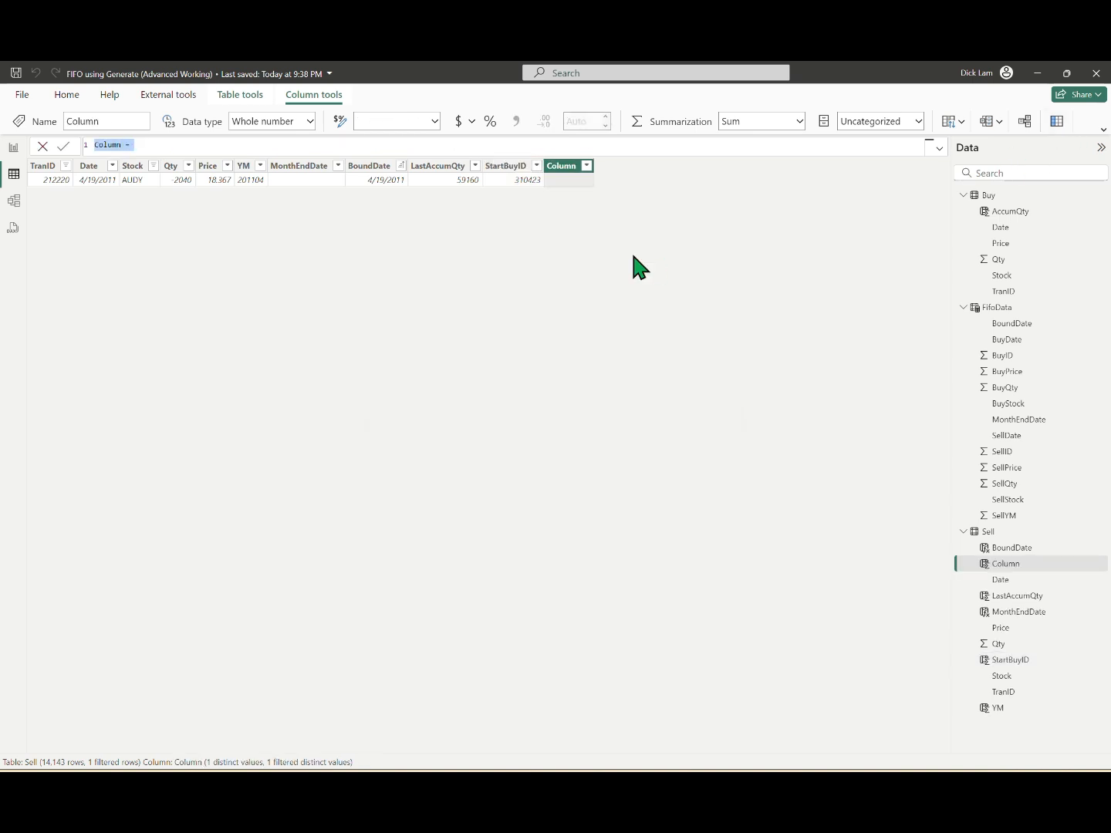
pyautogui.write('StartBuyQty ')
pyautogui.write('-')
pyautogui.write('LOOKUPVALUE(Buy')
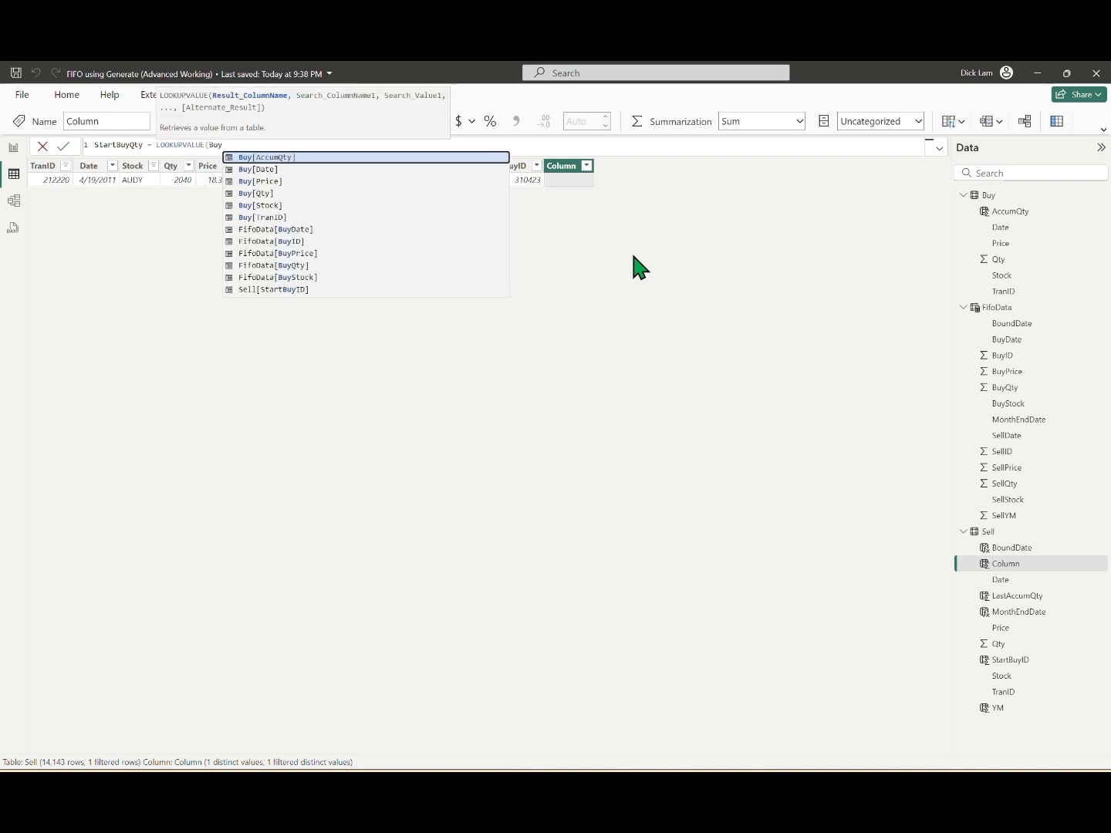
pyautogui.press('Down')
pyautogui.press('Down')
pyautogui.press('Down')
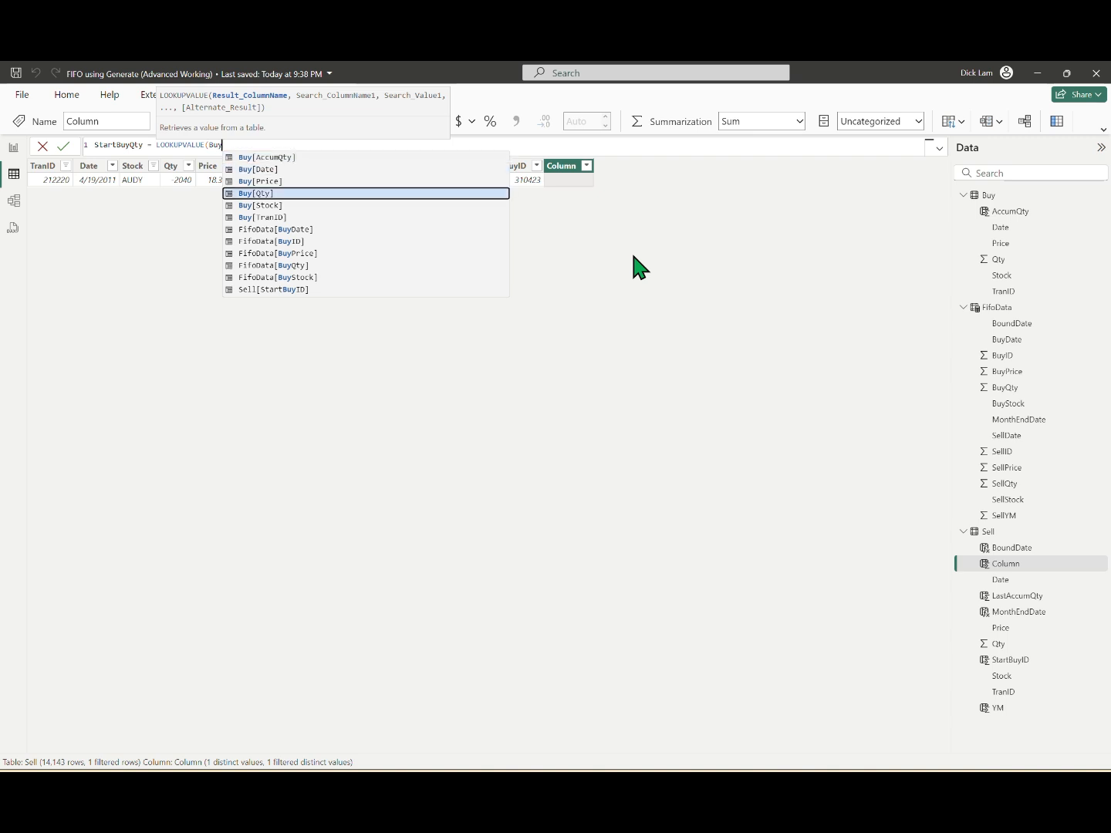
pyautogui.press('Up')
pyautogui.press('Up')
pyautogui.press('Up')
pyautogui.press('Tab')
pyautogui.press('Left')
pyautogui.press('Left')
pyautogui.press('Left')
pyautogui.press('Left')
pyautogui.press('Left')
pyautogui.press('Left')
pyautogui.press('Left')
pyautogui.press('Left')
pyautogui.press('Left')
pyautogui.press('Left')
pyautogui.press('Left')
pyautogui.press('Left')
pyautogui.press('Left')
pyautogui.press('Left')
pyautogui.press('Left')
pyautogui.press('Left')
pyautogui.press('Left')
pyautogui.press('Left')
pyautogui.press('Left')
pyautogui.press('Left')
pyautogui.hotkey('shift', 'Left')
pyautogui.hotkey('shift', 'Left')
pyautogui.hotkey('shift', 'Left')
pyautogui.write('Accum')
pyautogui.press('End')
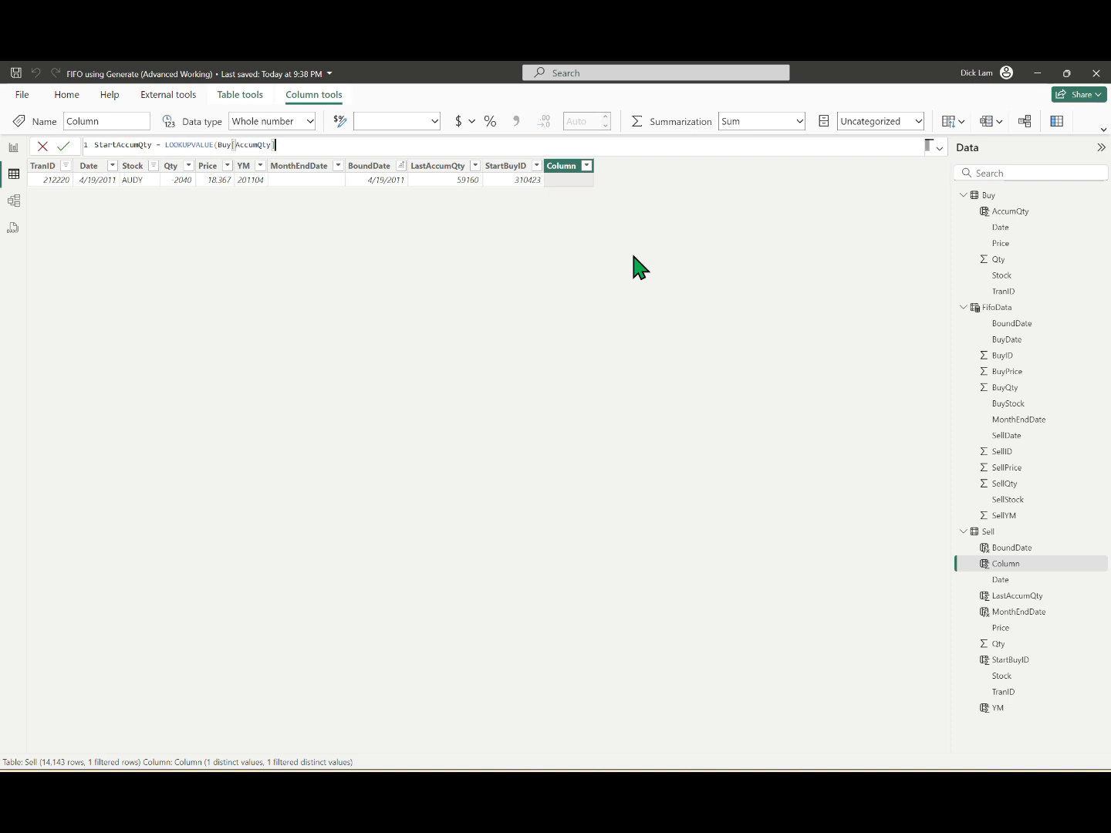
pyautogui.write(', buy')
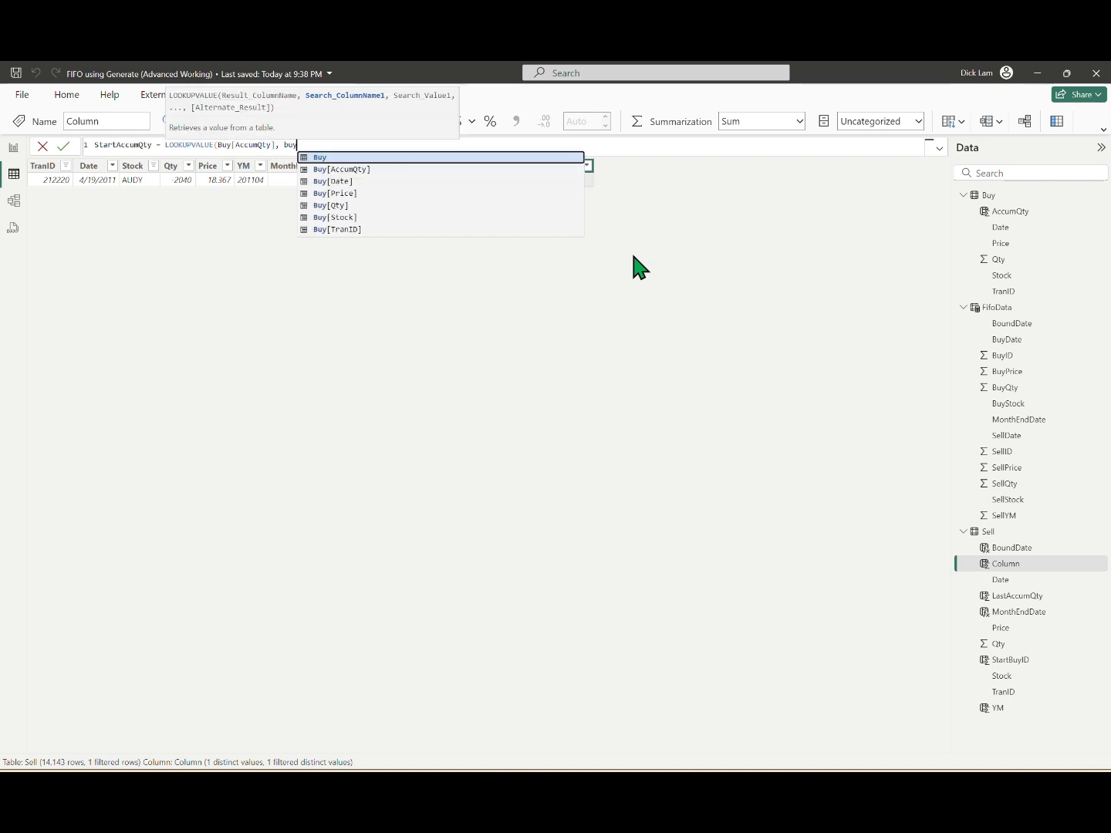
pyautogui.press('Down')
pyautogui.press('Down')
pyautogui.press('Down')
pyautogui.press('Down')
pyautogui.press('Down')
pyautogui.press('Tab')
pyautogui.write(', sell')
pyautogui.press('Down')
pyautogui.press('Down')
pyautogui.press('Down')
pyautogui.press('Down')
pyautogui.click(625, 255)
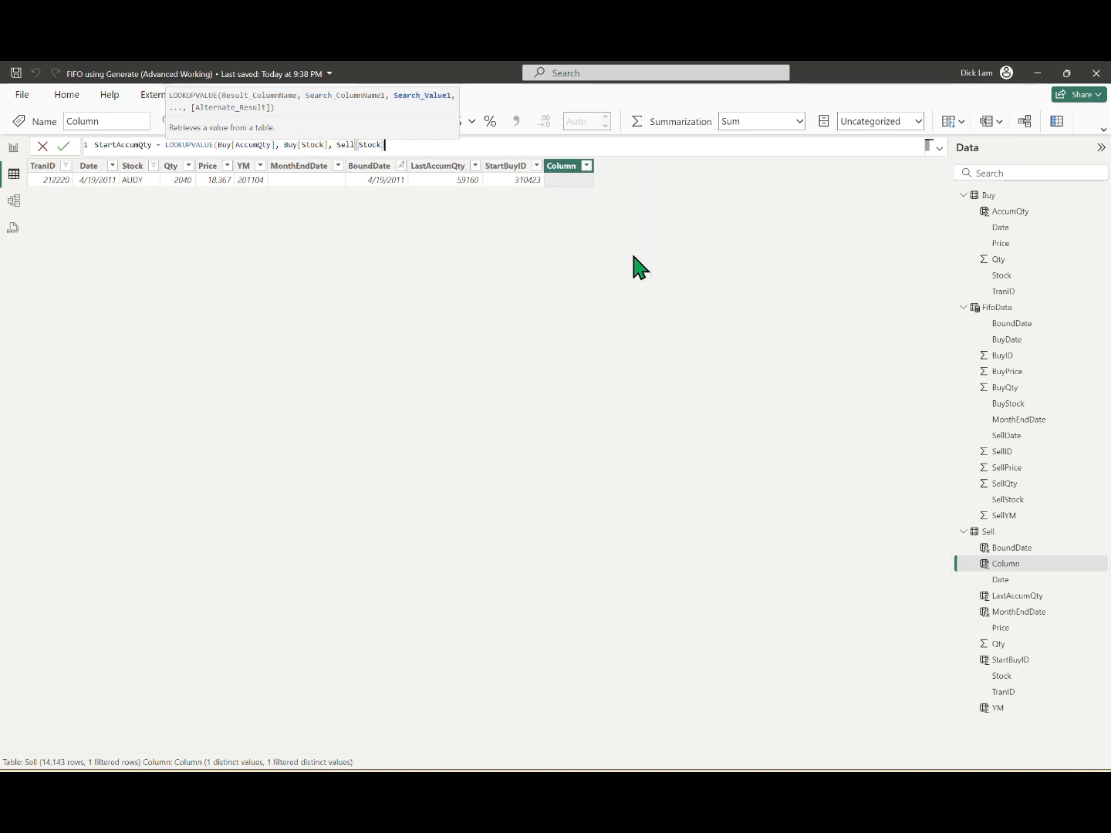
pyautogui.write(', Buy[TranID]')
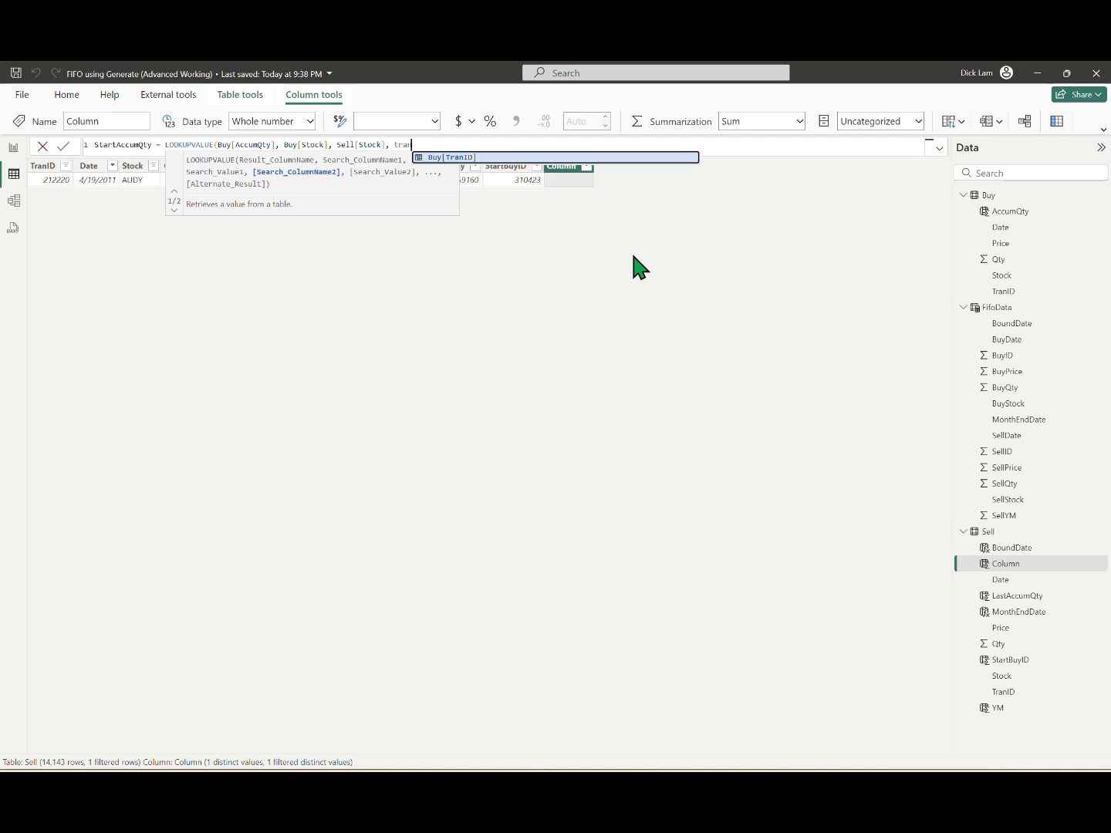
pyautogui.write(', start')
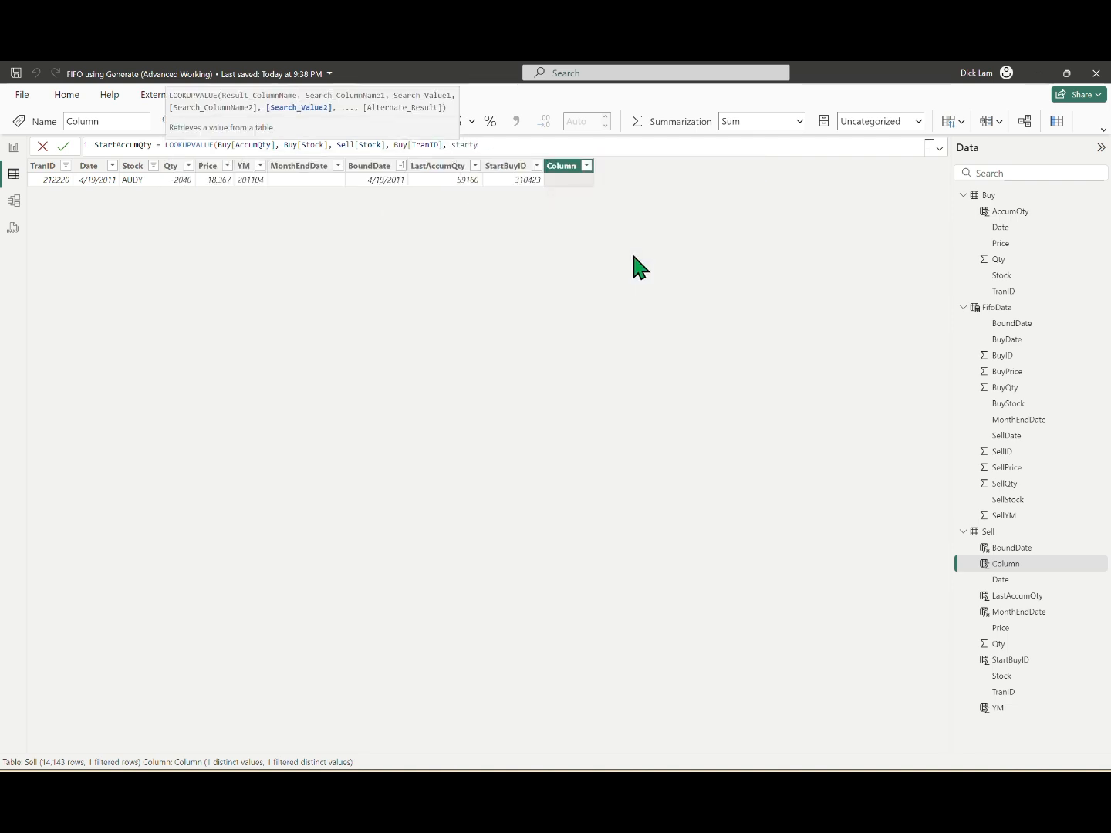
pyautogui.press('Up')
pyautogui.press('Tab')
pyautogui.write(')')
pyautogui.press('Return')
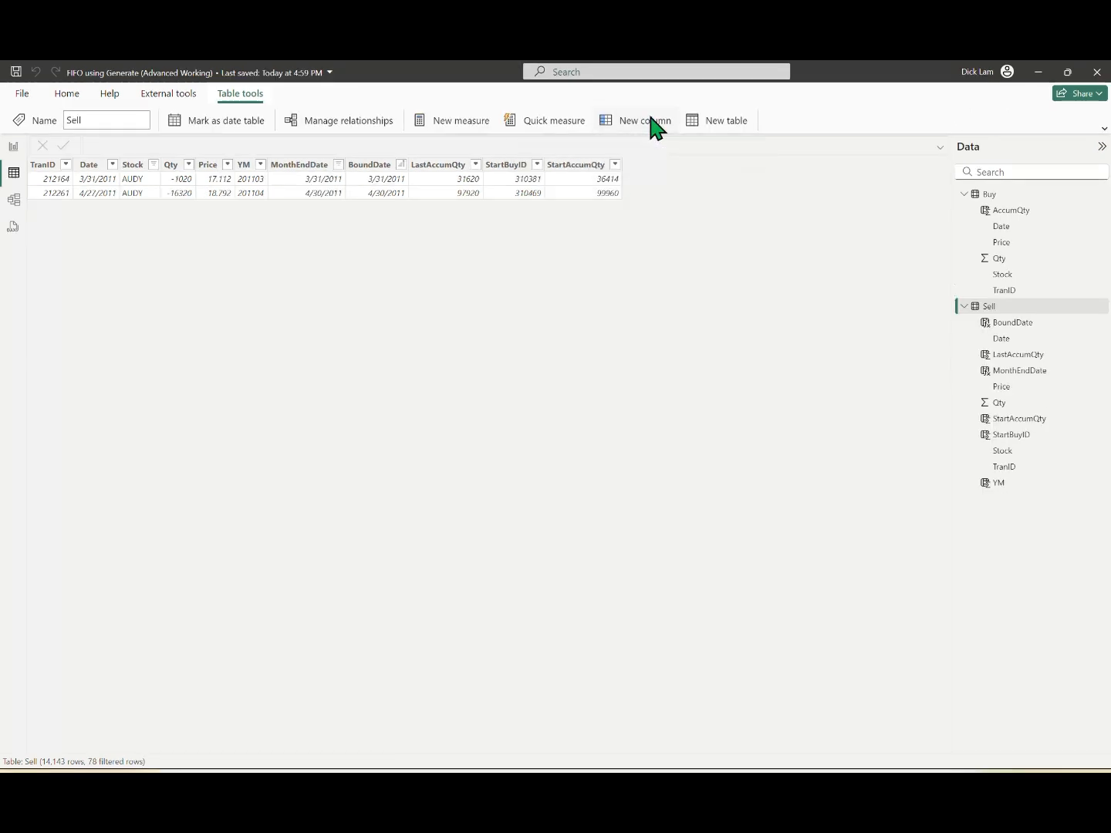
# Copy the StartBuyID formula into a new Sell column and rename that column EndBuyID in the formula
pyautogui.click(650, 120)
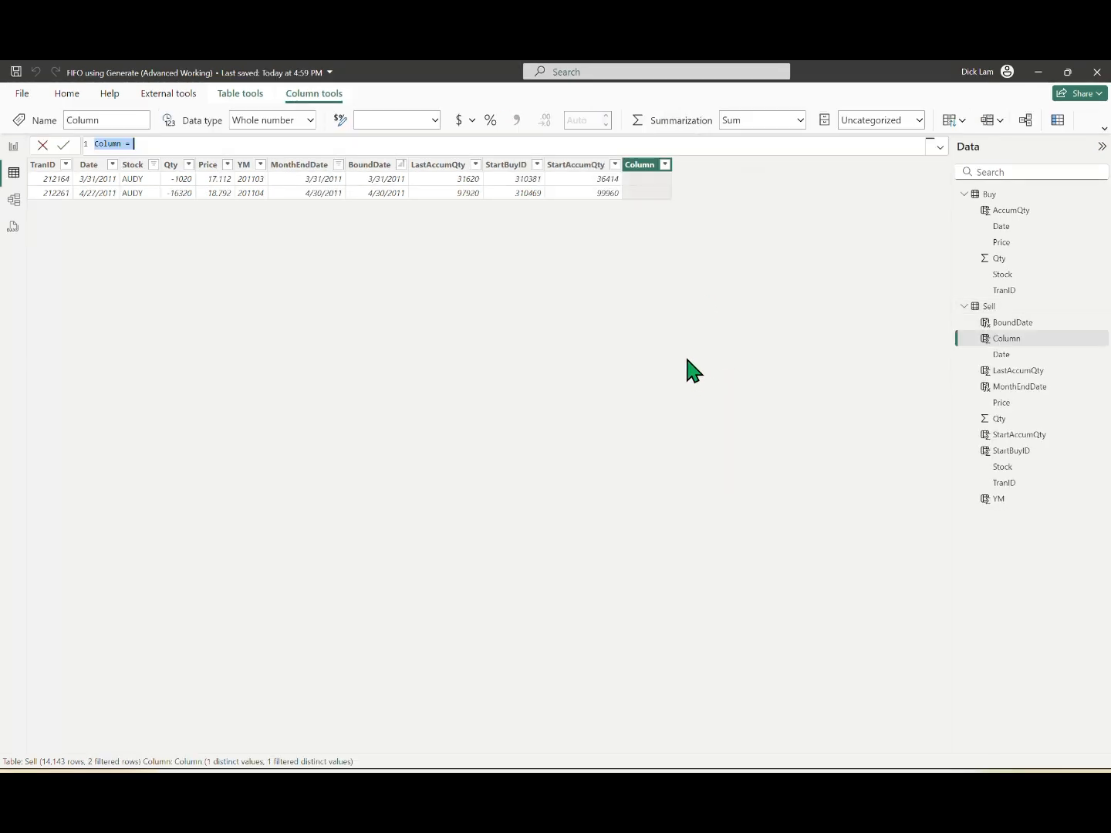
pyautogui.press('Escape')
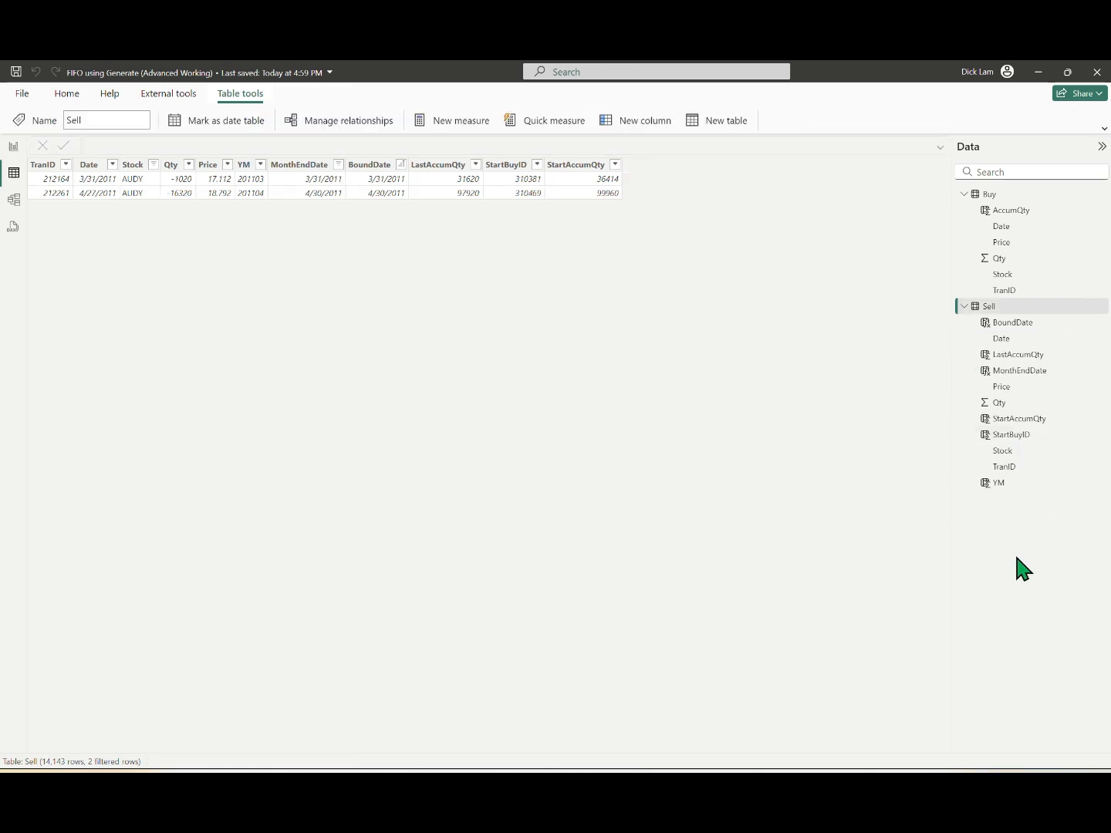
pyautogui.click(1012, 434)
pyautogui.click(625, 144)
pyautogui.hotkey('ctrl', 'a')
pyautogui.hotkey('ctrl', 'c')
pyautogui.click(1057, 120)
pyautogui.hotkey('ctrl', 'v')
pyautogui.press('Home')
pyautogui.hotkey('shift', 'Right')
pyautogui.hotkey('shift', 'Right')
pyautogui.hotkey('shift', 'Right')
pyautogui.hotkey('shift', 'Right')
pyautogui.hotkey('shift', 'Right')
pyautogui.write('End')
# In the EndBuyID formula, replace the Sell[LastAccumQty] comparison value with (Sell[LastAccumQty] - Sell[Qty]), leaving its closing parenthesis open
pyautogui.press('Right')
pyautogui.press('Right')
pyautogui.press('Right')
pyautogui.press('Right')
pyautogui.press('Right')
pyautogui.press('Right')
pyautogui.press('Right')
pyautogui.press('Right')
pyautogui.press('Right')
pyautogui.press('Right')
pyautogui.press('Right')
pyautogui.press('Right')
pyautogui.press('Right')
pyautogui.press('Right')
pyautogui.press('Right')
pyautogui.press('Right')
pyautogui.press('Right')
pyautogui.press('Right')
pyautogui.press('Right')
pyautogui.press('Right')
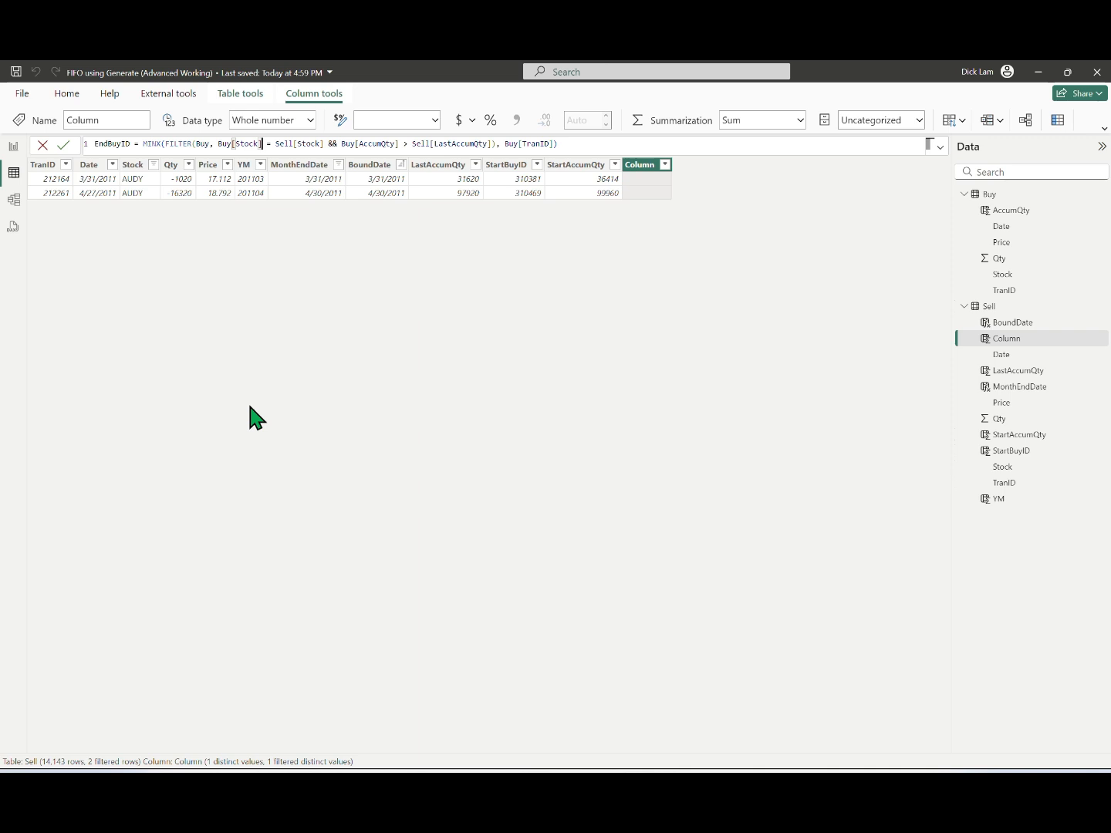
pyautogui.press('Right')
pyautogui.press('Right')
pyautogui.press('Right')
pyautogui.press('Right')
pyautogui.press('Right')
pyautogui.press('Right')
pyautogui.press('Right')
pyautogui.press('Right')
pyautogui.press('Right')
pyautogui.press('Right')
pyautogui.press('Right')
pyautogui.press('Right')
pyautogui.press('Right')
pyautogui.press('Right')
pyautogui.press('Right')
pyautogui.press('Right')
pyautogui.press('Right')
pyautogui.press('Right')
pyautogui.press('Right')
pyautogui.press('Right')
pyautogui.write('(')
pyautogui.write(' - ')
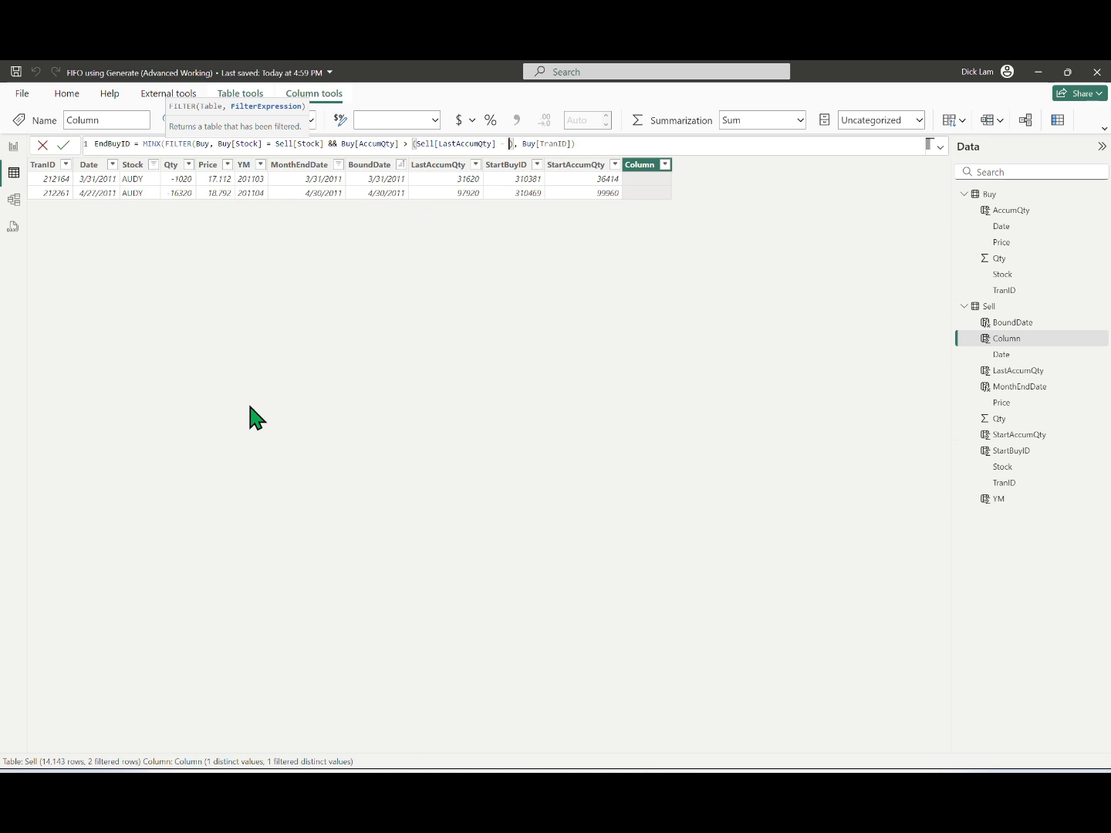
pyautogui.write('Qty')
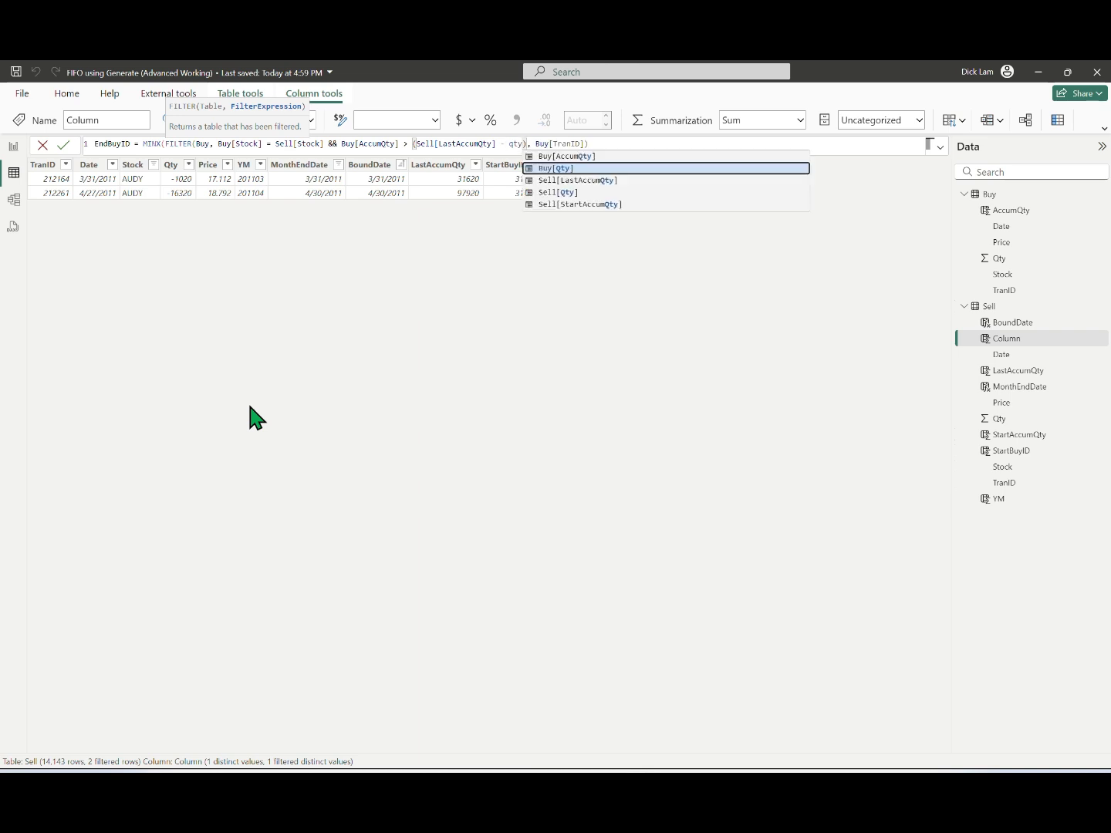
pyautogui.press('Down')
pyautogui.press('Down')
pyautogui.press('Tab')
# Change the EndBuyID comparison operator to >=, close the parenthesis after Sell[Qty], and commit the formula
pyautogui.press('Left')
pyautogui.press('Left')
pyautogui.press('Left')
pyautogui.press('Left')
pyautogui.press('Left')
pyautogui.press('Left')
pyautogui.press('Left')
pyautogui.press('Left')
pyautogui.press('Left')
pyautogui.press('Left')
pyautogui.press('Left')
pyautogui.press('Left')
pyautogui.press('Left')
pyautogui.press('Left')
pyautogui.press('Left')
pyautogui.press('Left')
pyautogui.press('Left')
pyautogui.press('Left')
pyautogui.press('Left')
pyautogui.press('Left')
pyautogui.write('=')
pyautogui.press('Right')
pyautogui.press('Right')
pyautogui.press('Right')
pyautogui.press('Right')
pyautogui.press('Right')
pyautogui.press('Right')
pyautogui.press('Right')
pyautogui.press('Right')
pyautogui.press('Right')
pyautogui.press('Right')
pyautogui.press('Right')
pyautogui.press('Right')
pyautogui.press('Right')
pyautogui.press('Right')
pyautogui.press('Right')
pyautogui.press('Right')
pyautogui.press('Right')
pyautogui.press('Right')
pyautogui.press('Right')
pyautogui.press('Right')
pyautogui.write(')')
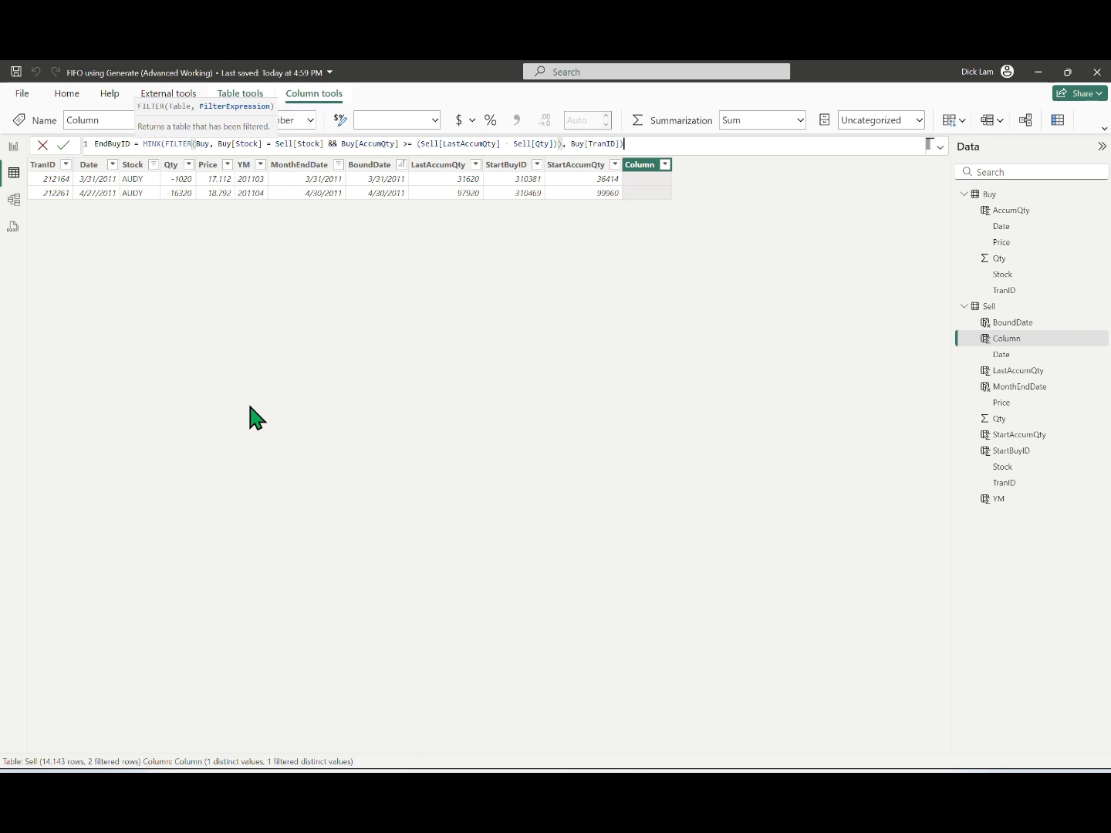
pyautogui.press('Return')
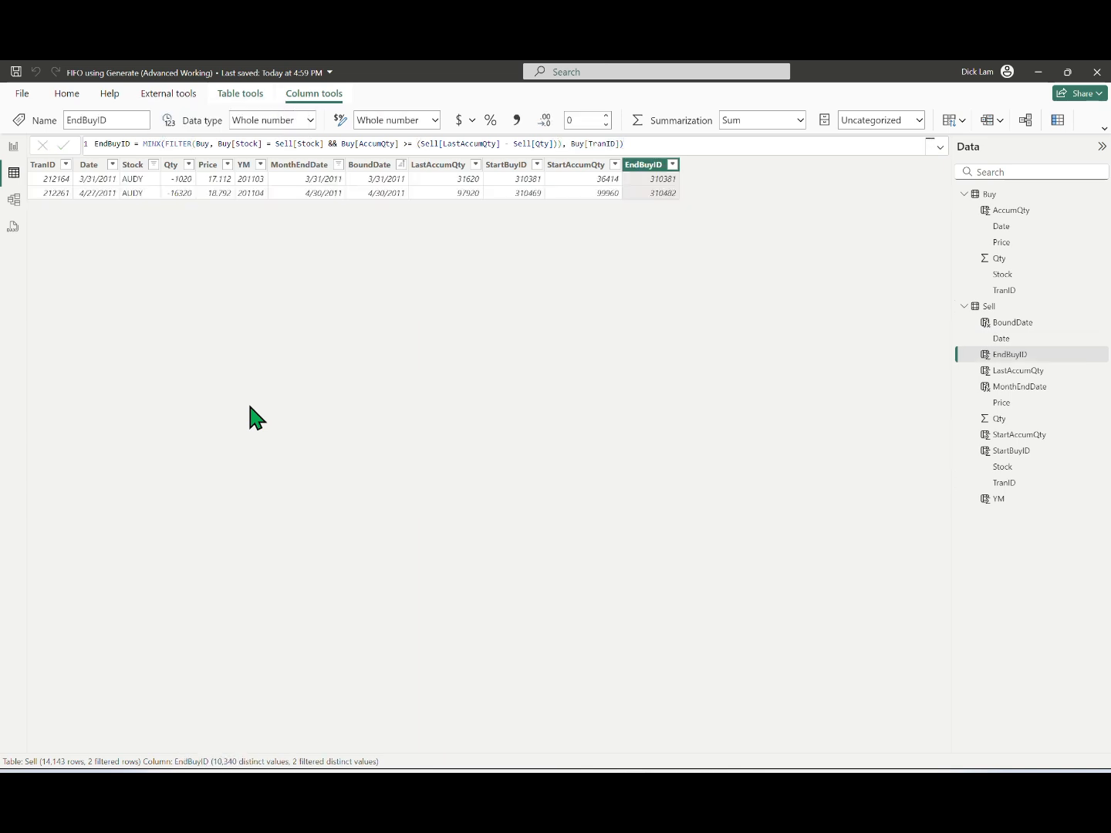
# Copy the StartAccumQty formula into a new Sell column: EndAccumQty = LOOKUPVALUE(Buy[AccumQty], Buy[Stock], Sell[Stock], Buy[TranID], Sell[EndBuyID])
pyautogui.click(1019, 437)
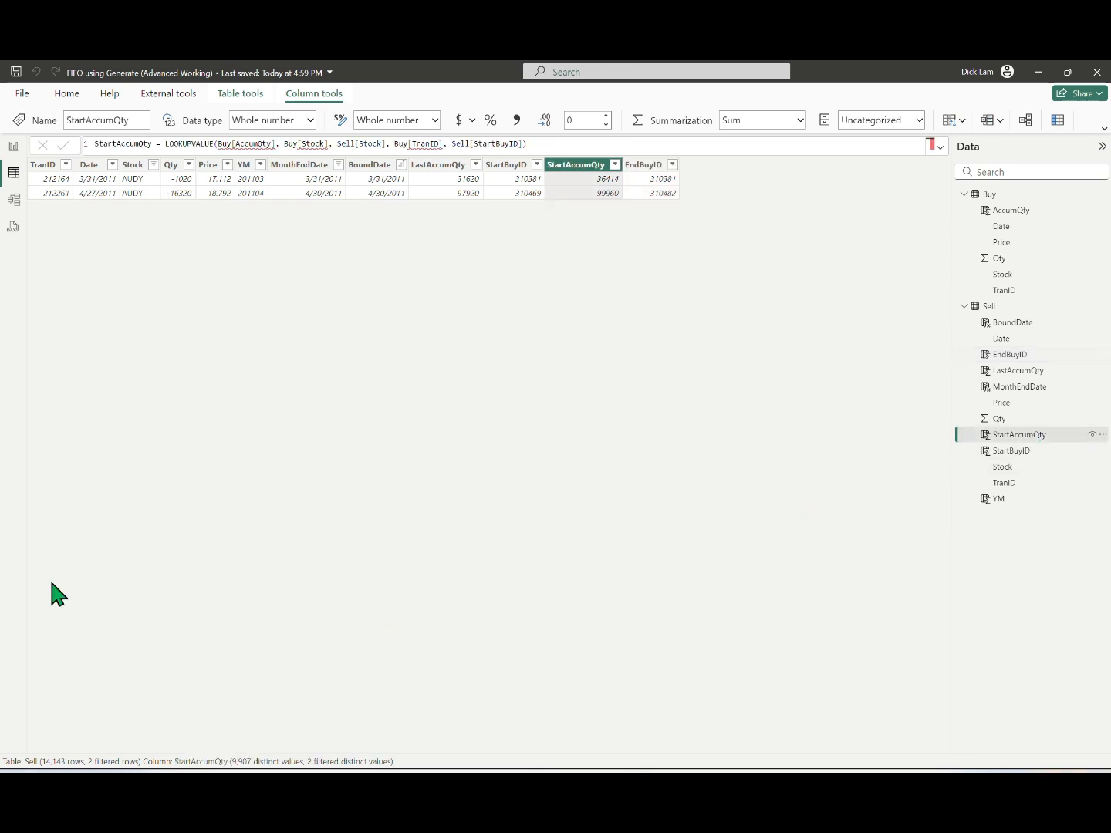
pyautogui.moveTo(569, 143); pyautogui.dragTo(94, 143)
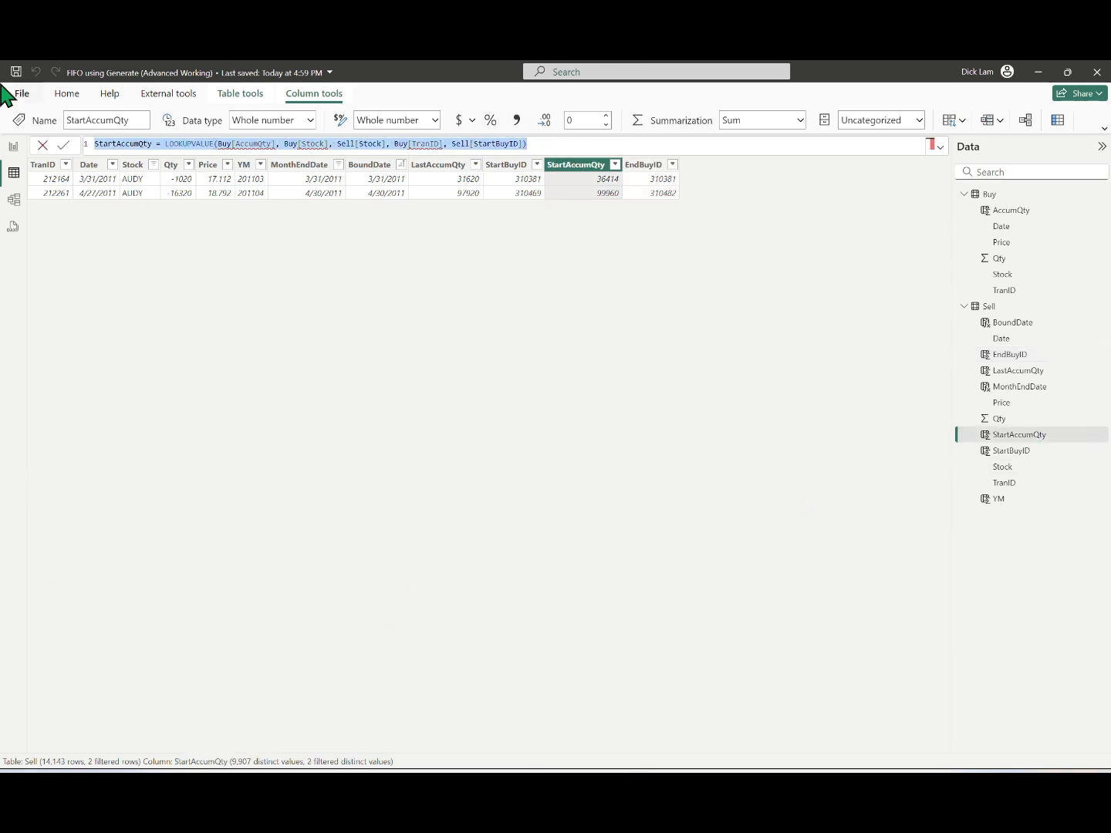
pyautogui.click(942, 347)
pyautogui.click(1058, 120)
pyautogui.hotkey('shift', 'Right')
pyautogui.hotkey('shift', 'Right')
pyautogui.hotkey('shift', 'Right')
pyautogui.hotkey('ctrl', 'd')
pyautogui.write('End')
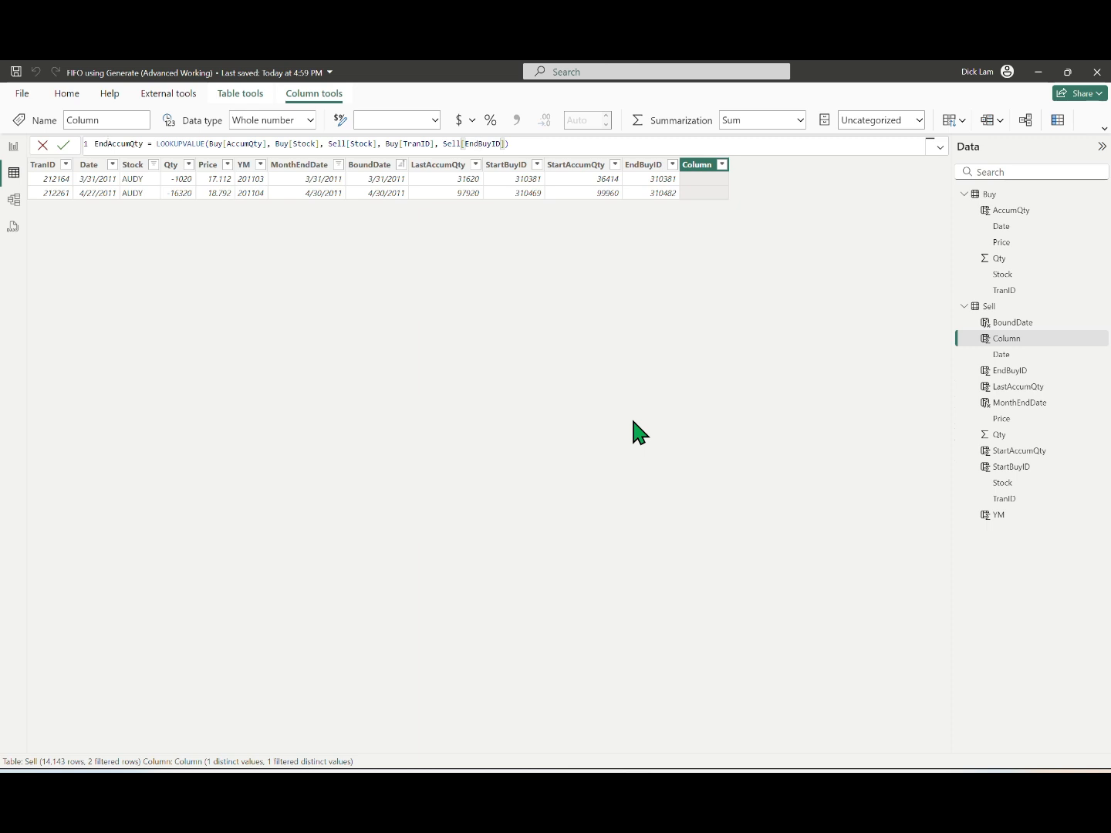
pyautogui.press('Return')
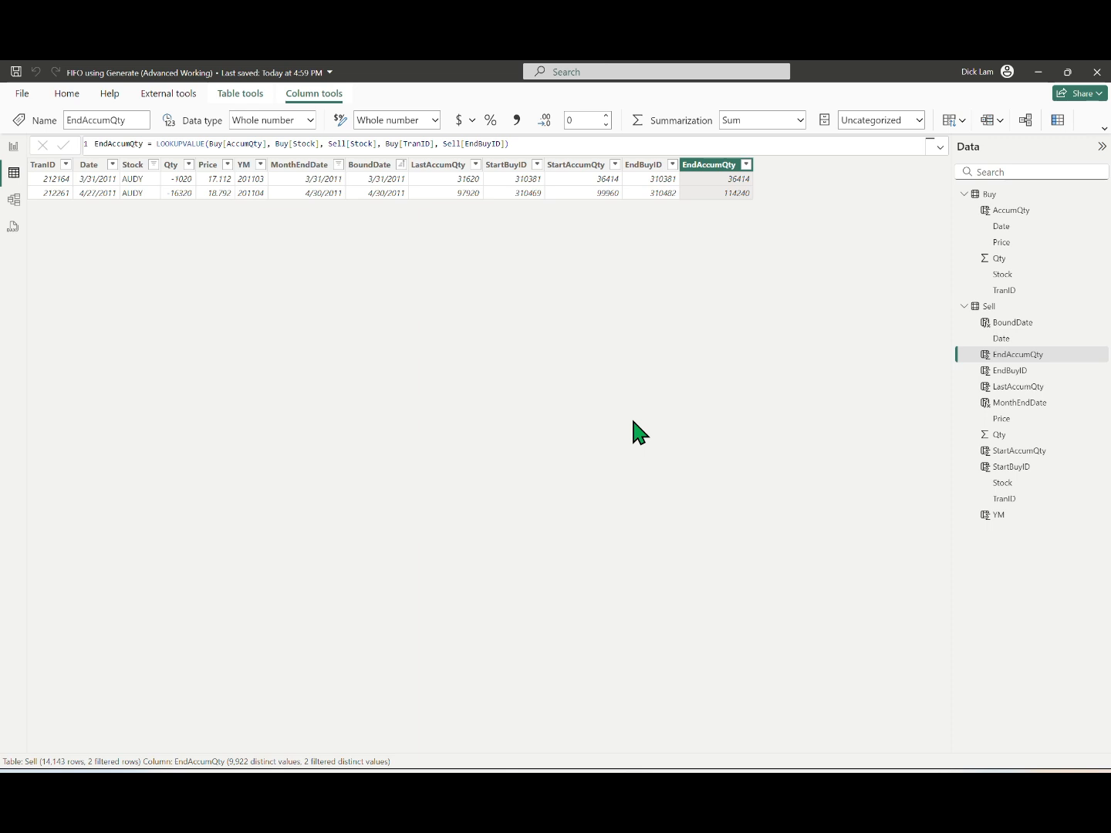
# Wrap the EndBuyID expression in IF(Sell[MonthEndDate] = BLANK(), ...), with the MINX result on its own indented line followed by a comma
pyautogui.click(643, 165)
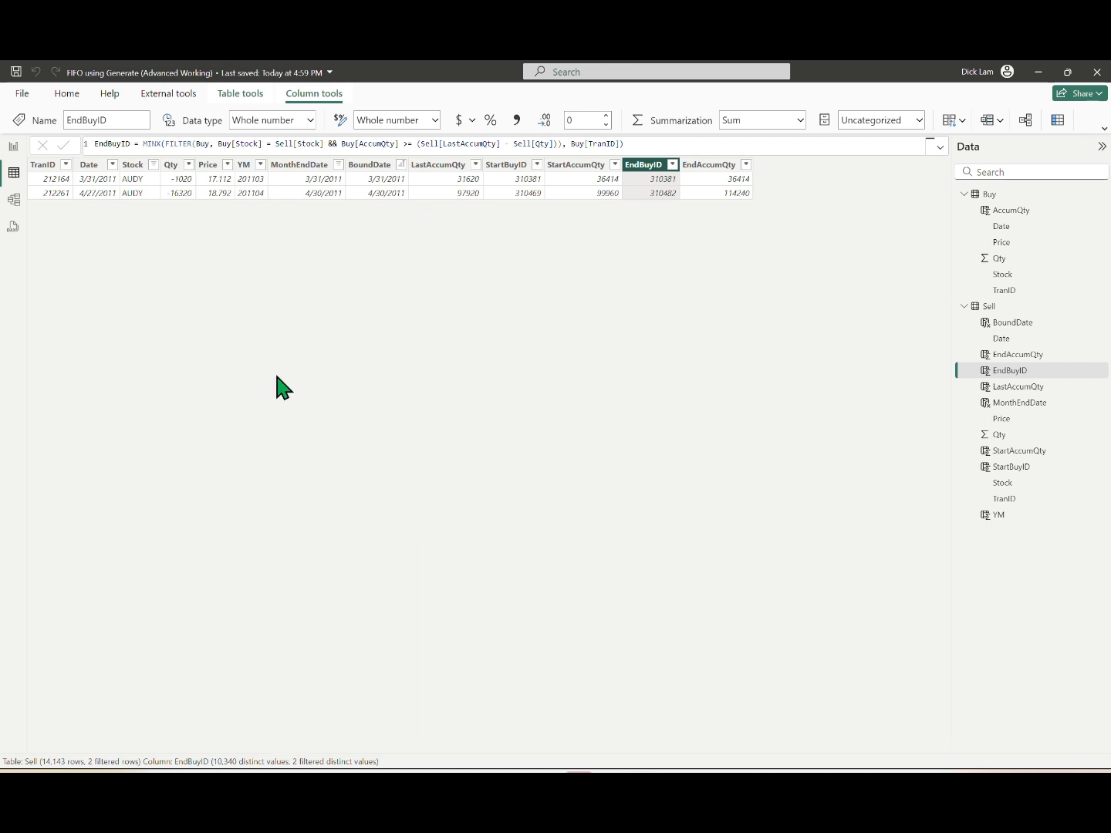
pyautogui.click(143, 143)
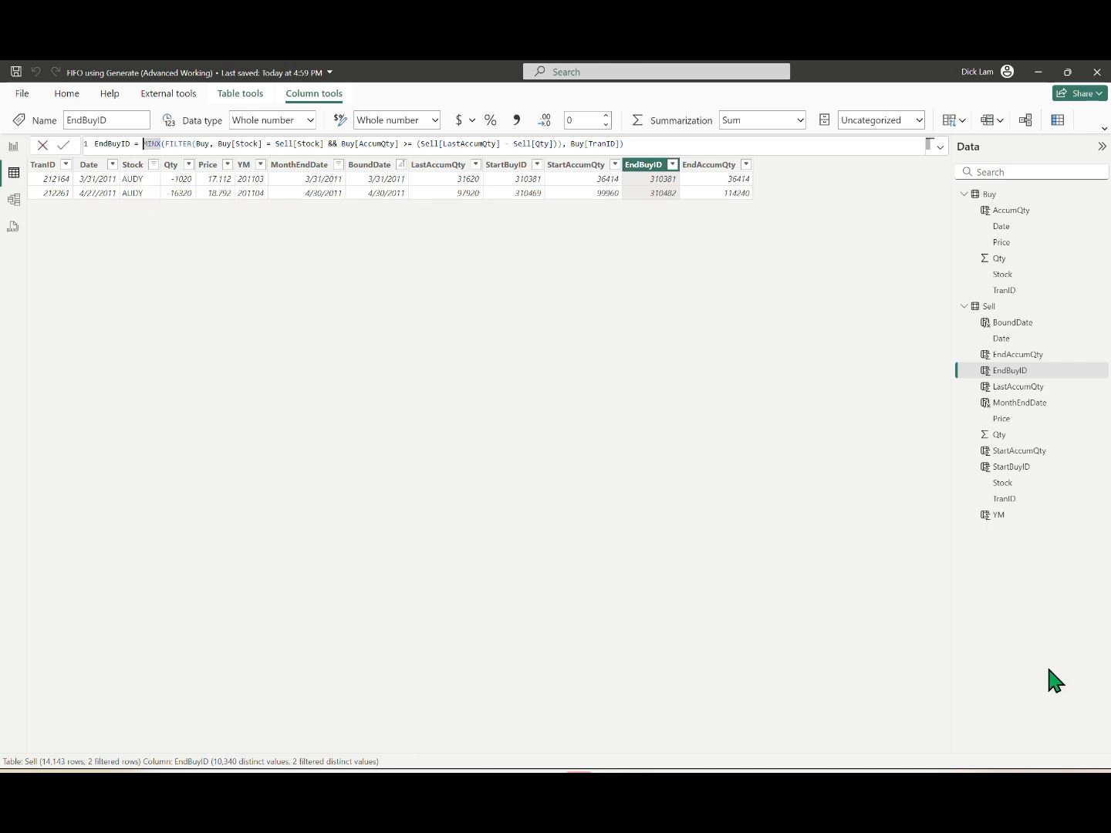
pyautogui.write('IF(mont')
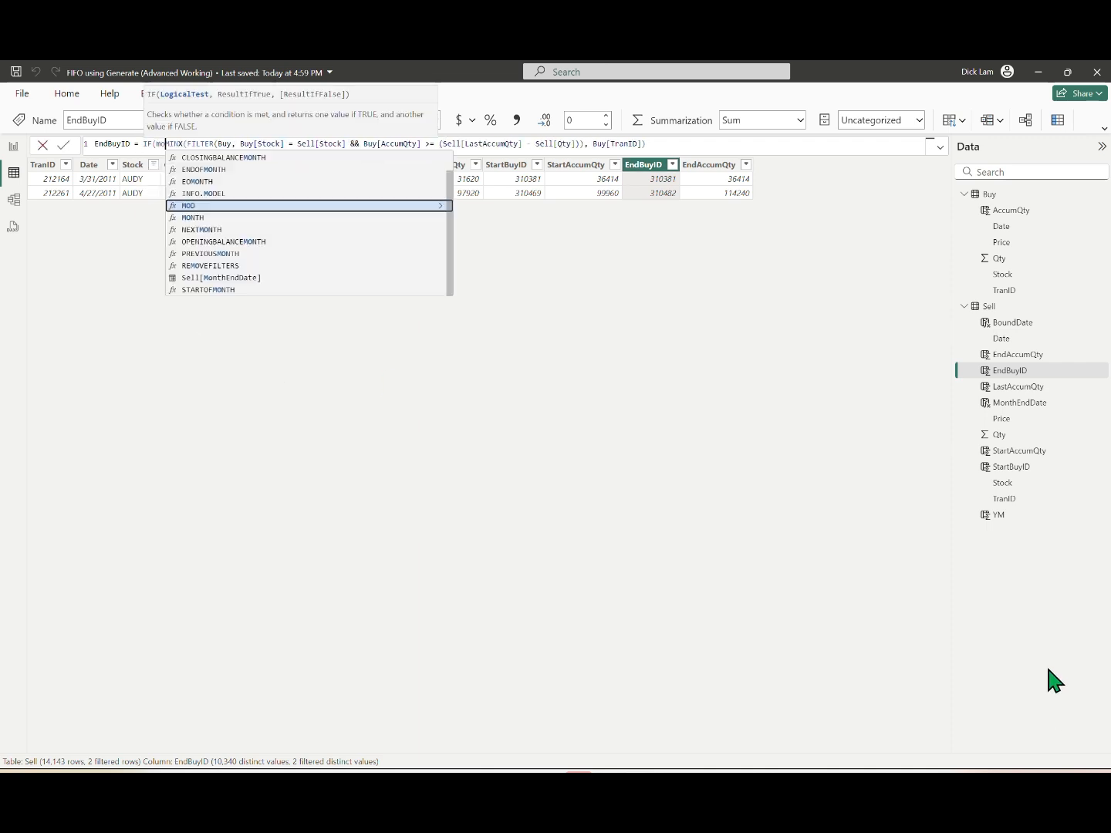
pyautogui.write('hend')
pyautogui.press('Tab')
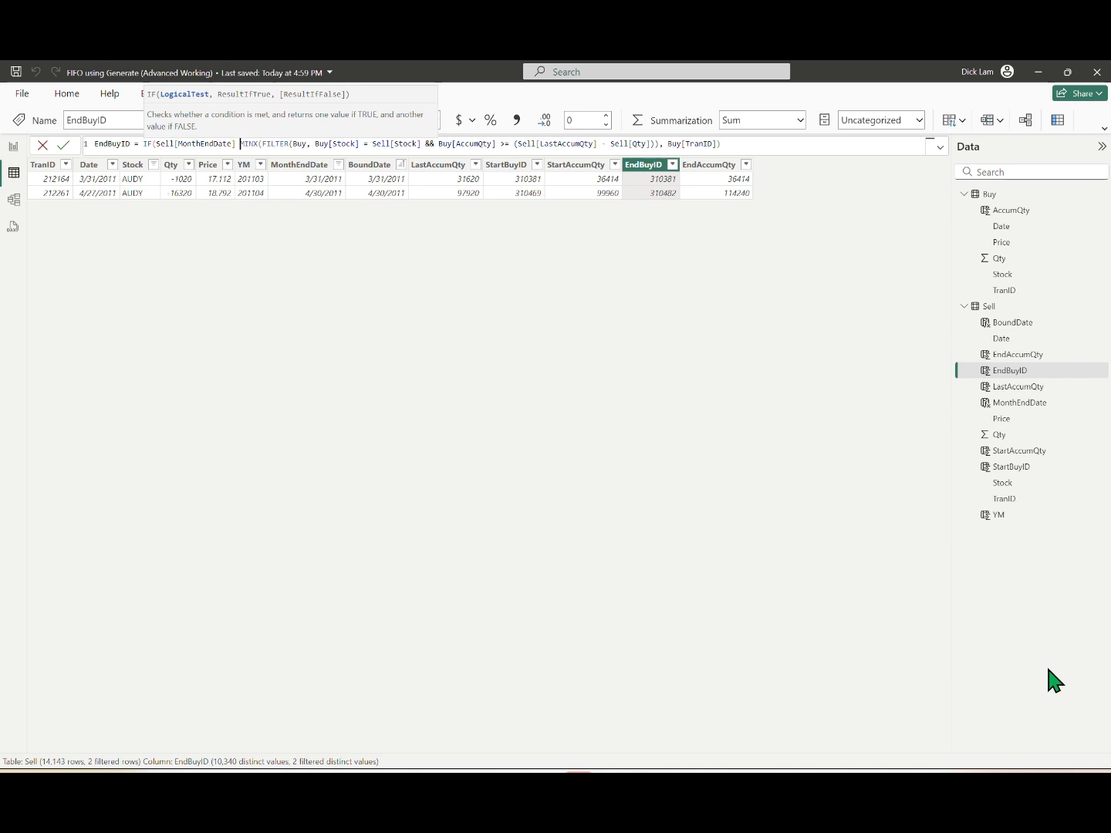
pyautogui.write('= BLANK(),')
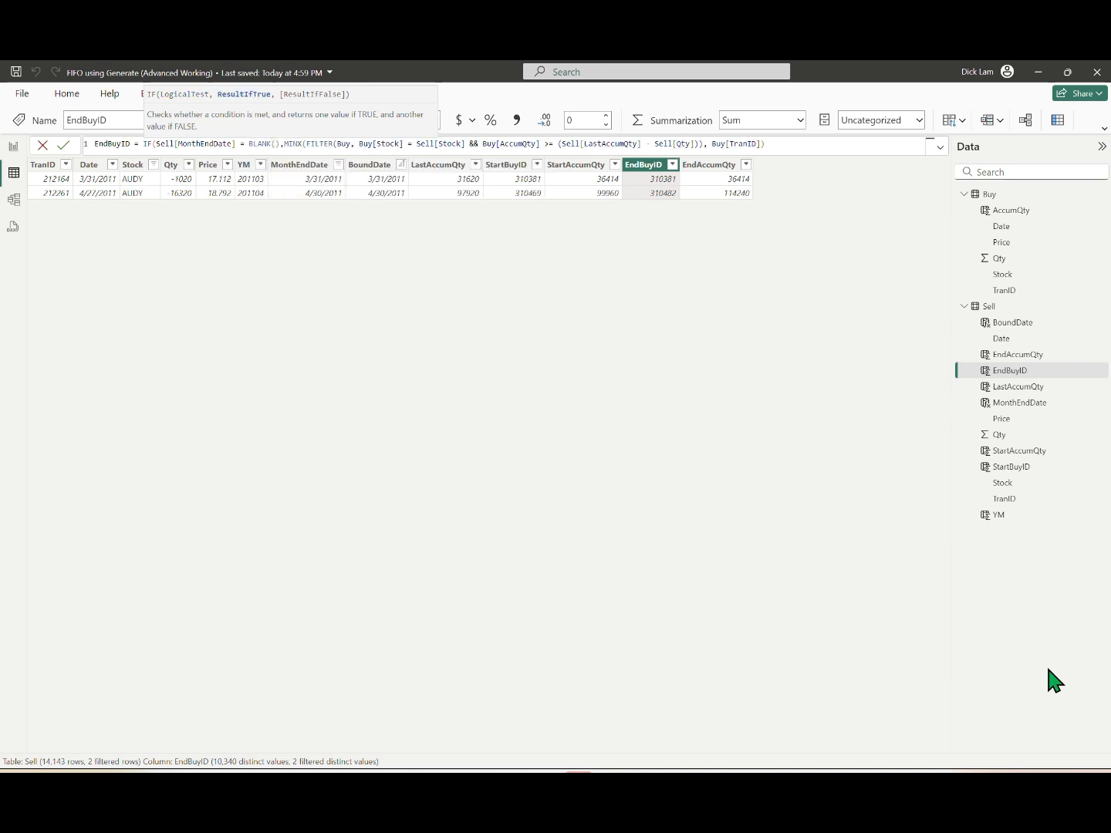
pyautogui.hotkey('shift', 'Return')
pyautogui.press('Tab')
pyautogui.press('Tab')
pyautogui.press('Tab')
pyautogui.press('Tab')
pyautogui.press('Tab')
pyautogui.press('End')
pyautogui.write(',')
pyautogui.hotkey('shift', 'Return')
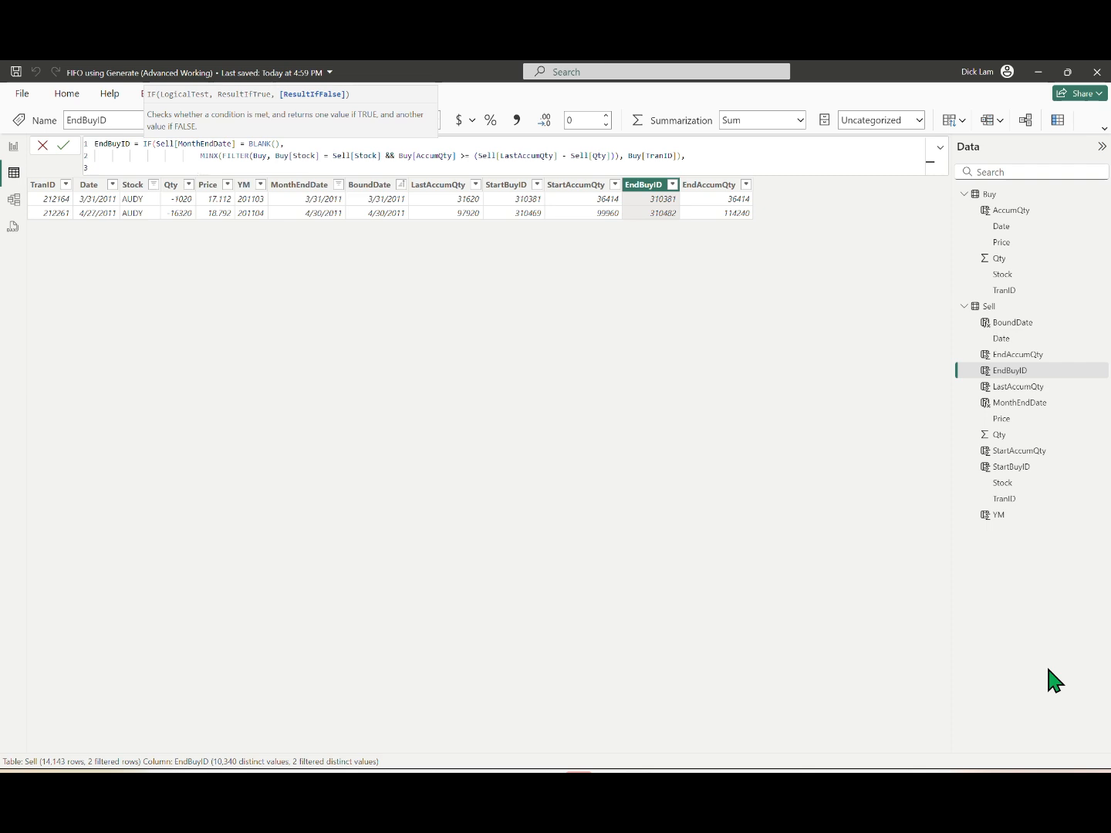
# Begin the IF's false result with MAXX(FILTER(Buy, Buy[Stock] = Sell[Stock] && on a new line
pyautogui.write('MAXX(FILTER(sto')
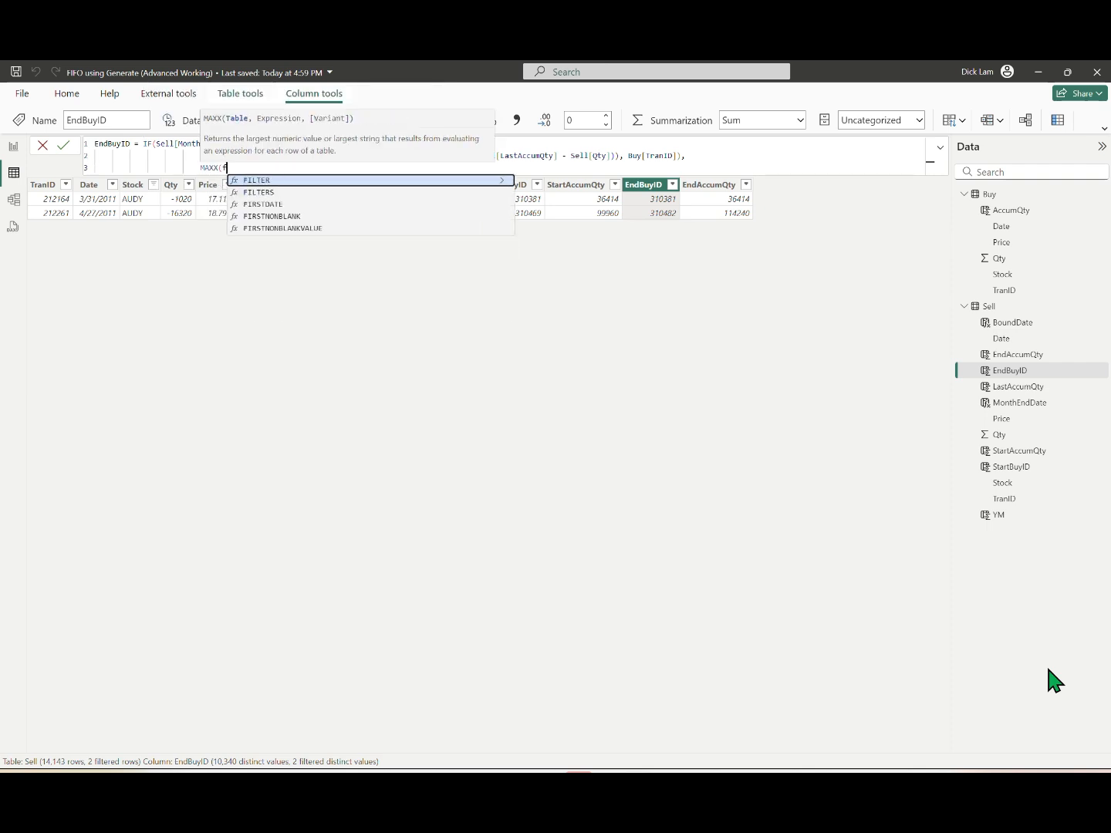
pyautogui.write('ck')
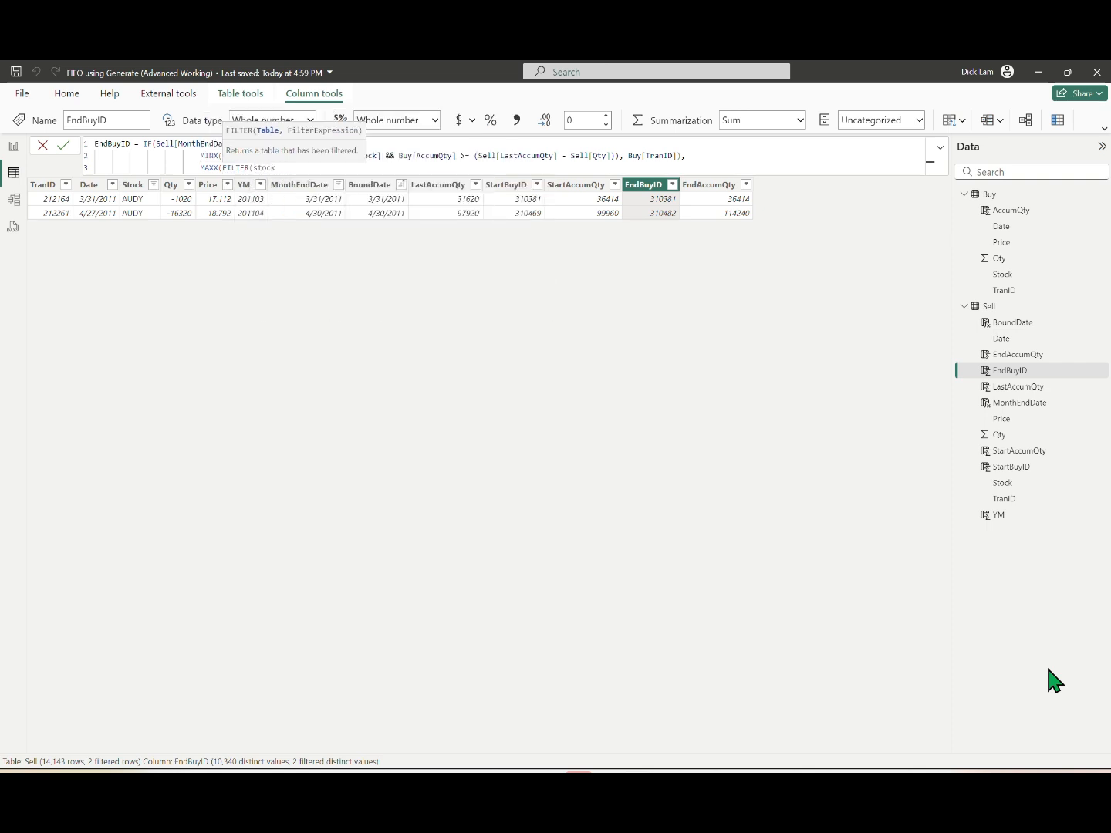
pyautogui.press('BackSpace')
pyautogui.press('BackSpace')
pyautogui.press('BackSpace')
pyautogui.press('BackSpace')
pyautogui.press('BackSpace')
pyautogui.write('Buy,')
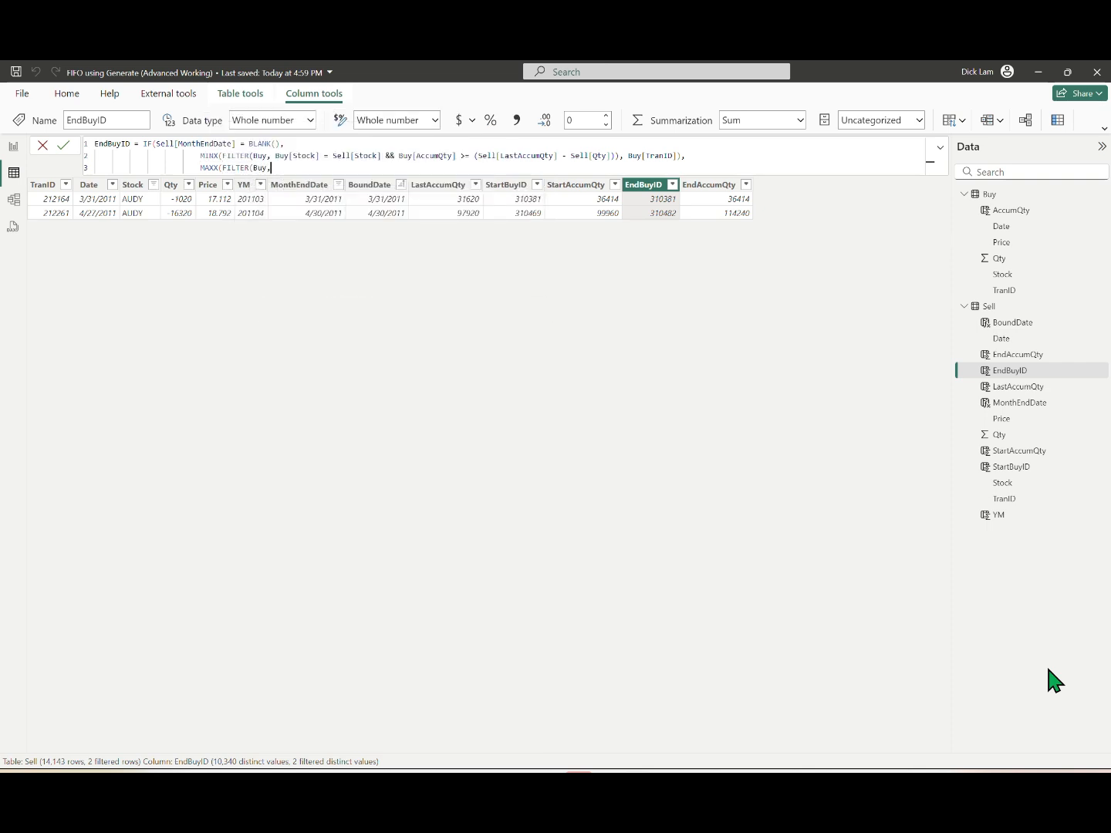
pyautogui.write(' Buy[Stock] = sell')
pyautogui.press('Down')
pyautogui.press('Down')
pyautogui.press('Down')
pyautogui.press('Down')
pyautogui.press('Down')
pyautogui.press('Down')
pyautogui.press('Down')
pyautogui.press('Down')
pyautogui.press('Down')
pyautogui.press('Down')
pyautogui.press('Tab')
pyautogui.write('&&')
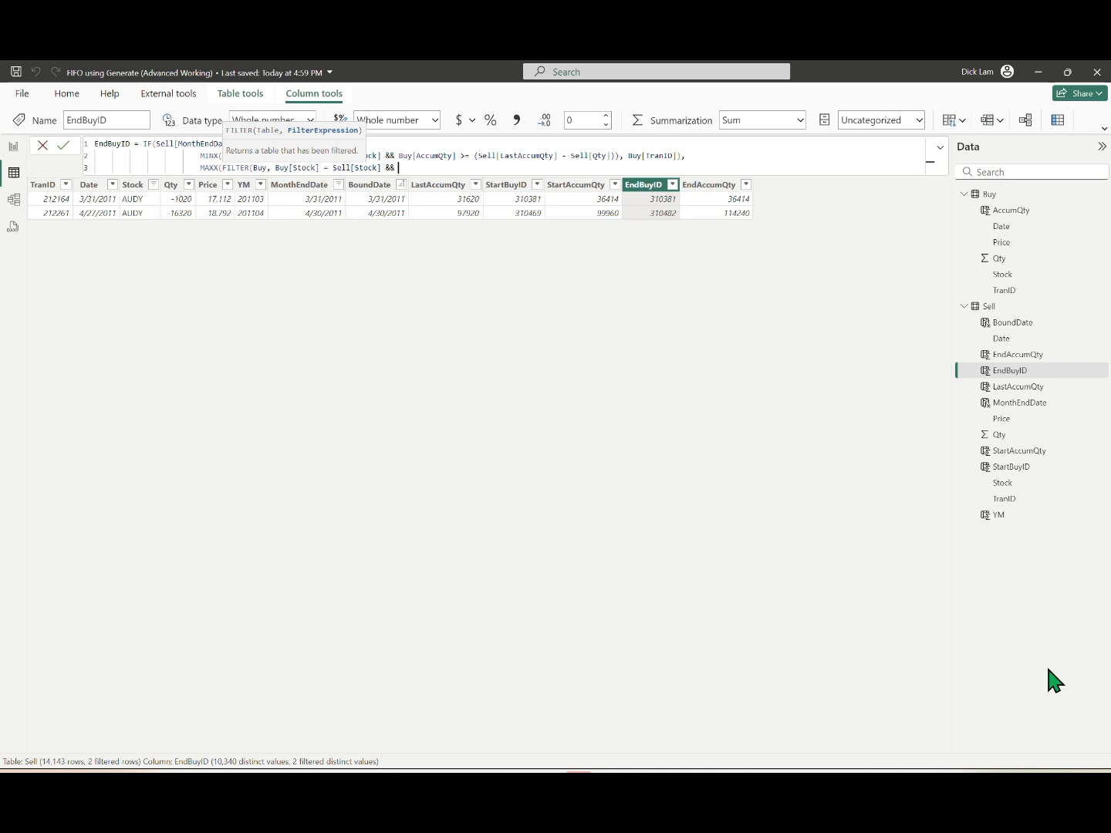
# Complete the MAXX result with Buy[Date] <= Sell[BoundDate] && Buy[TranID] >= Sell[StartBuyID] as remaining filter conditions and Buy[TranID] as its expression
pyautogui.write('Buy[Date] <= Sell[BoundDate] && tranid')
pyautogui.press('Tab')
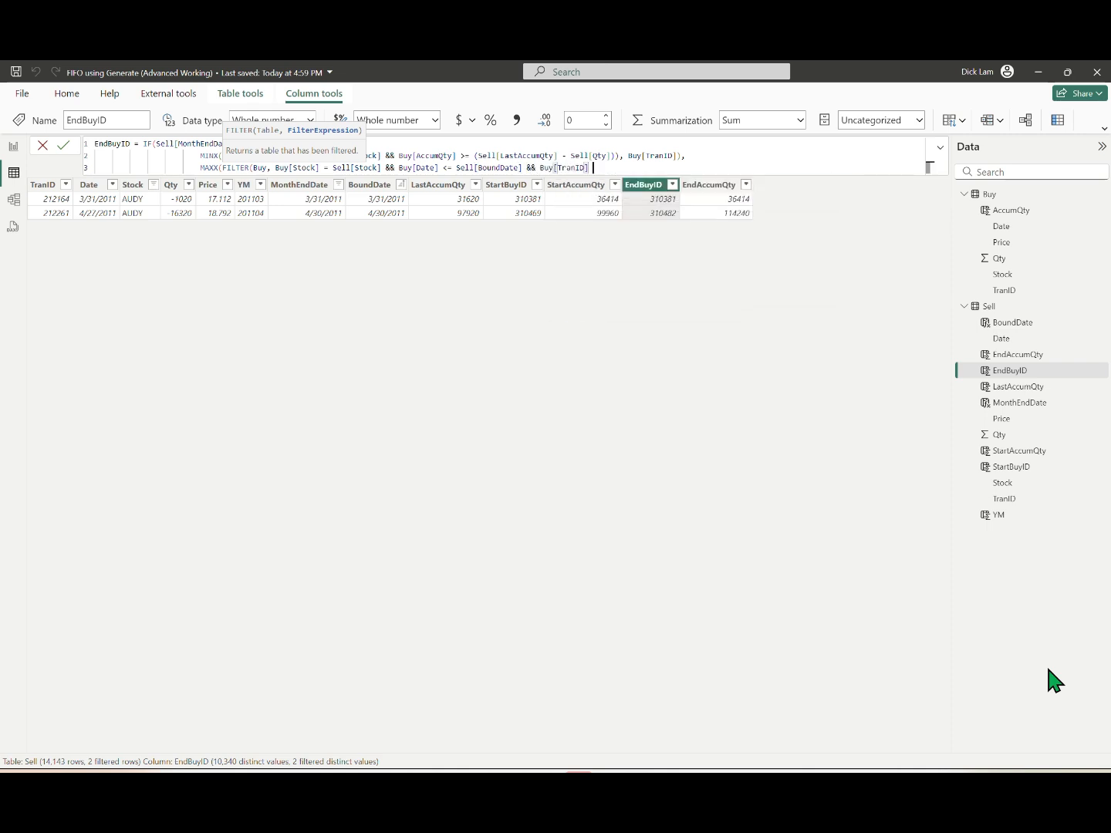
pyautogui.write('>= start')
pyautogui.press('Tab')
pyautogui.write(')')
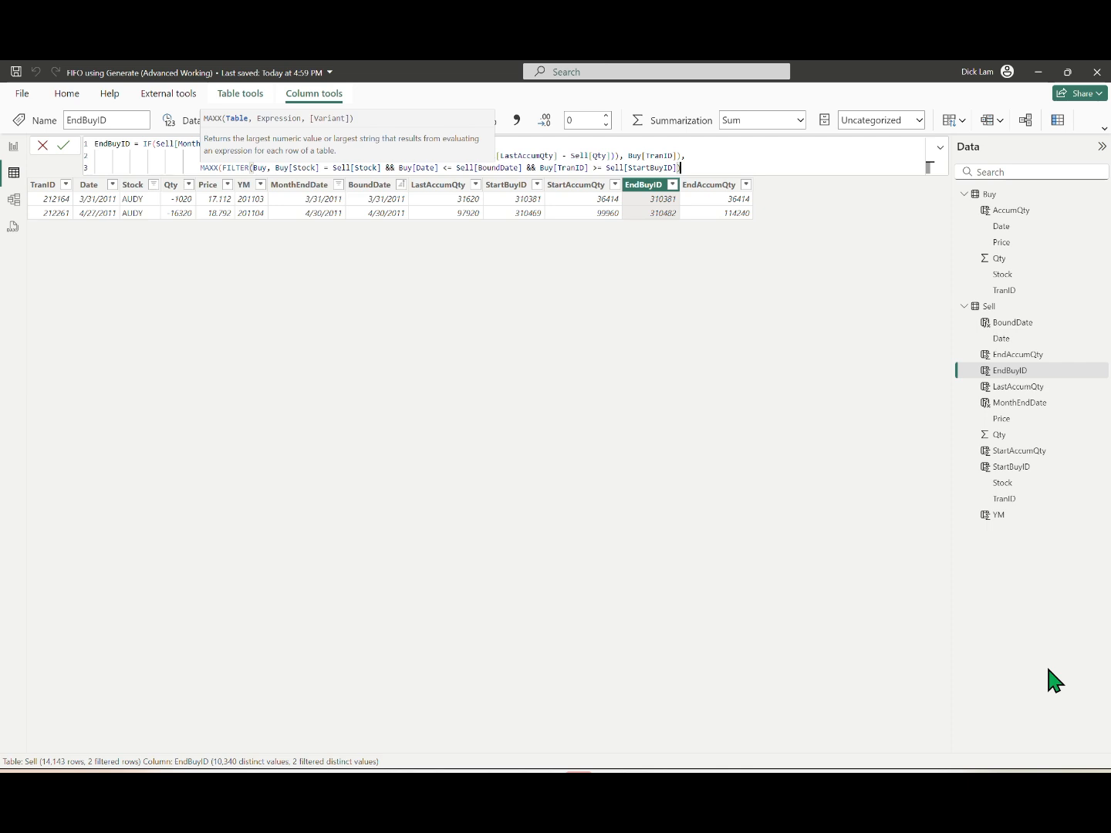
pyautogui.write(',')
pyautogui.write('Buy[TranID])')
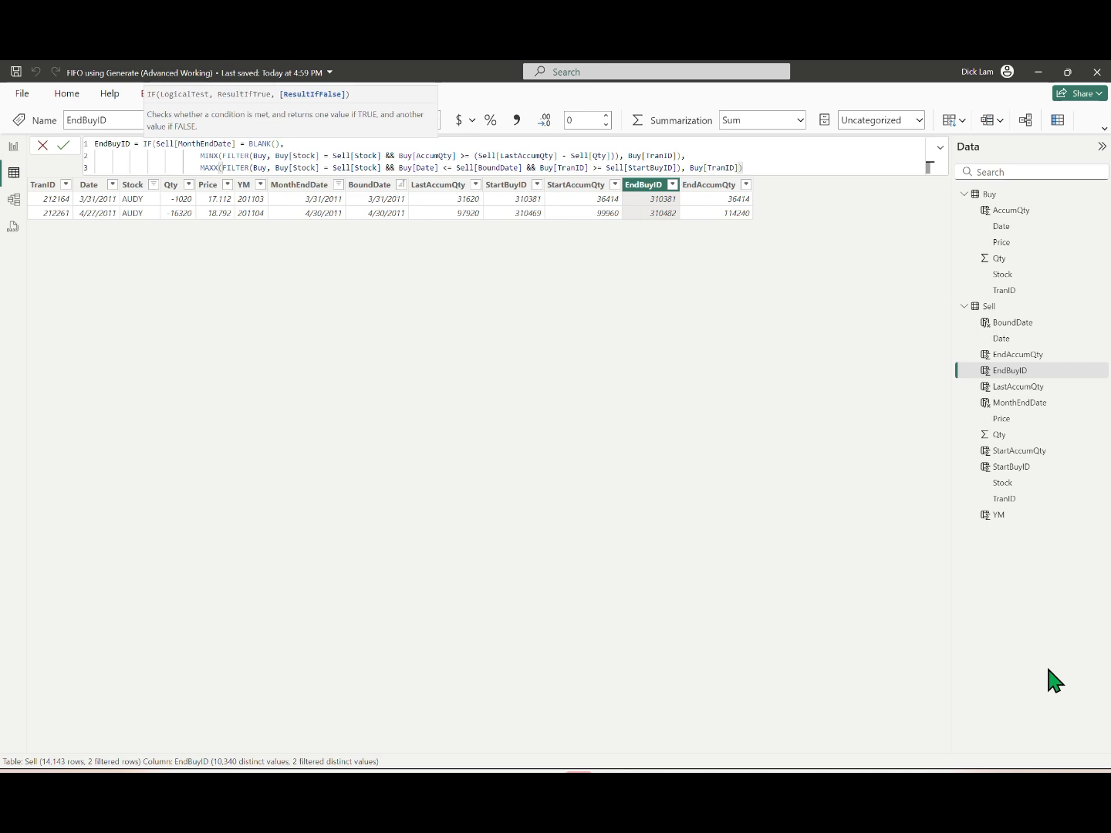
# Close the EndBuyID IF function with a parenthesis on its own indented line and commit the formula
pyautogui.hotkey('shift', 'Return')
pyautogui.press('Tab')
pyautogui.press('Tab')
pyautogui.press('Tab')
pyautogui.write(')')
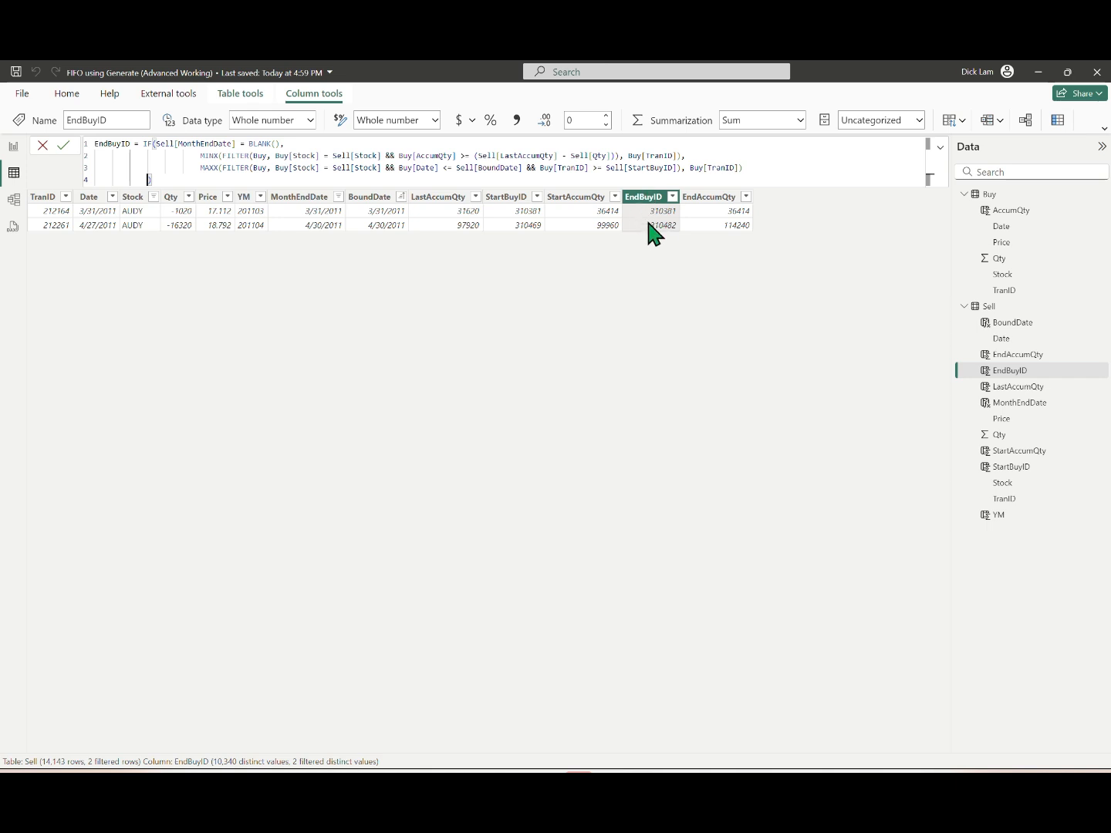
pyautogui.press('Return')
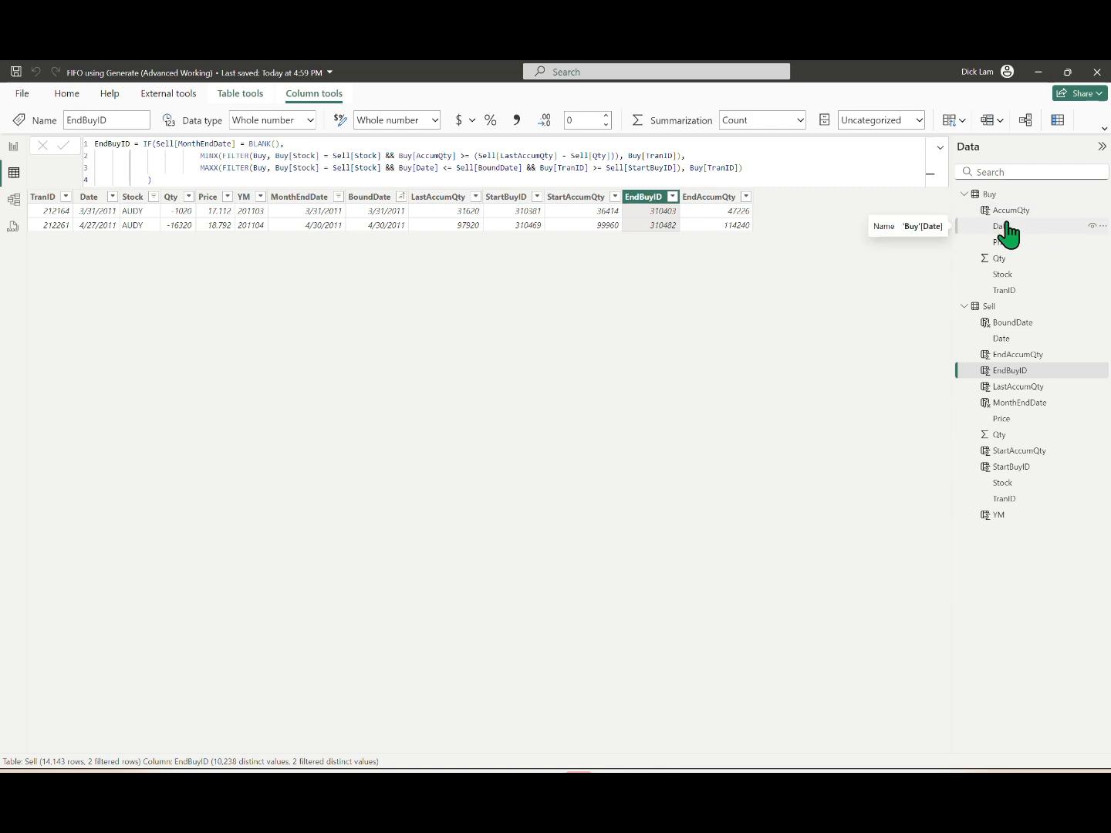
pyautogui.click(1002, 194)
pyautogui.click(1026, 291)
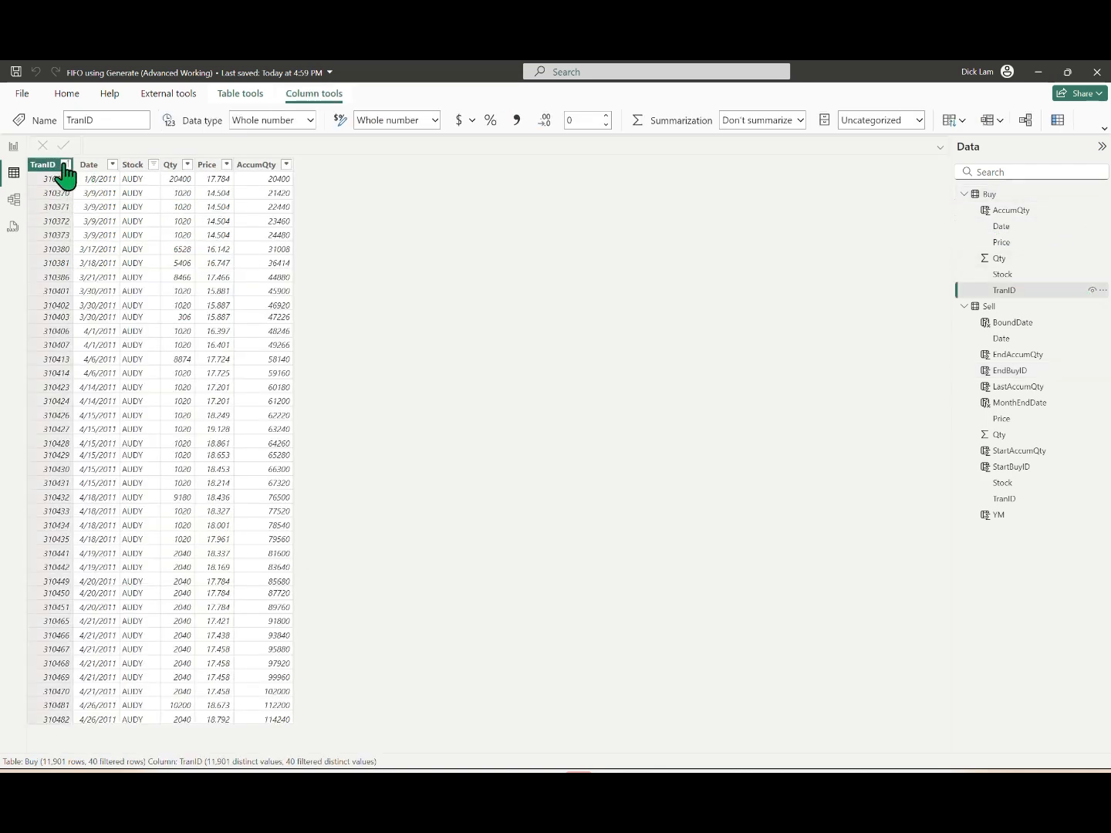
pyautogui.click(65, 164)
pyautogui.write('212164')
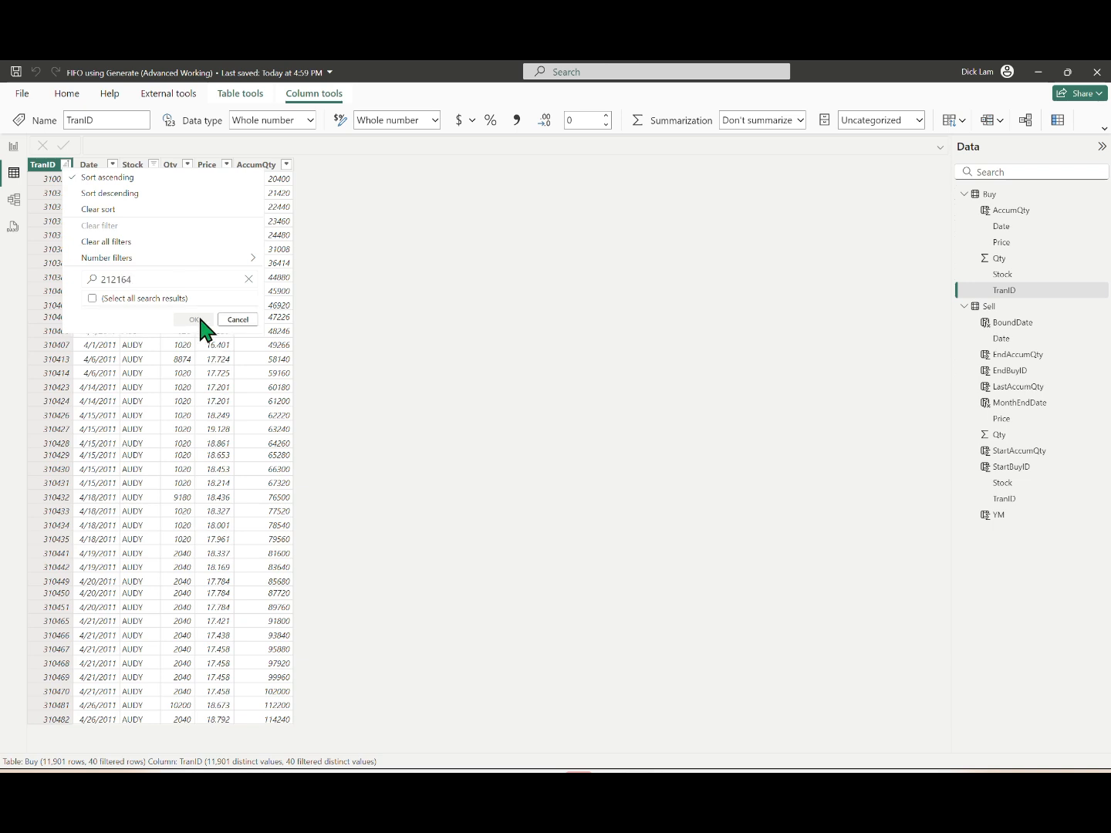
pyautogui.click(241, 318)
pyautogui.click(1015, 309)
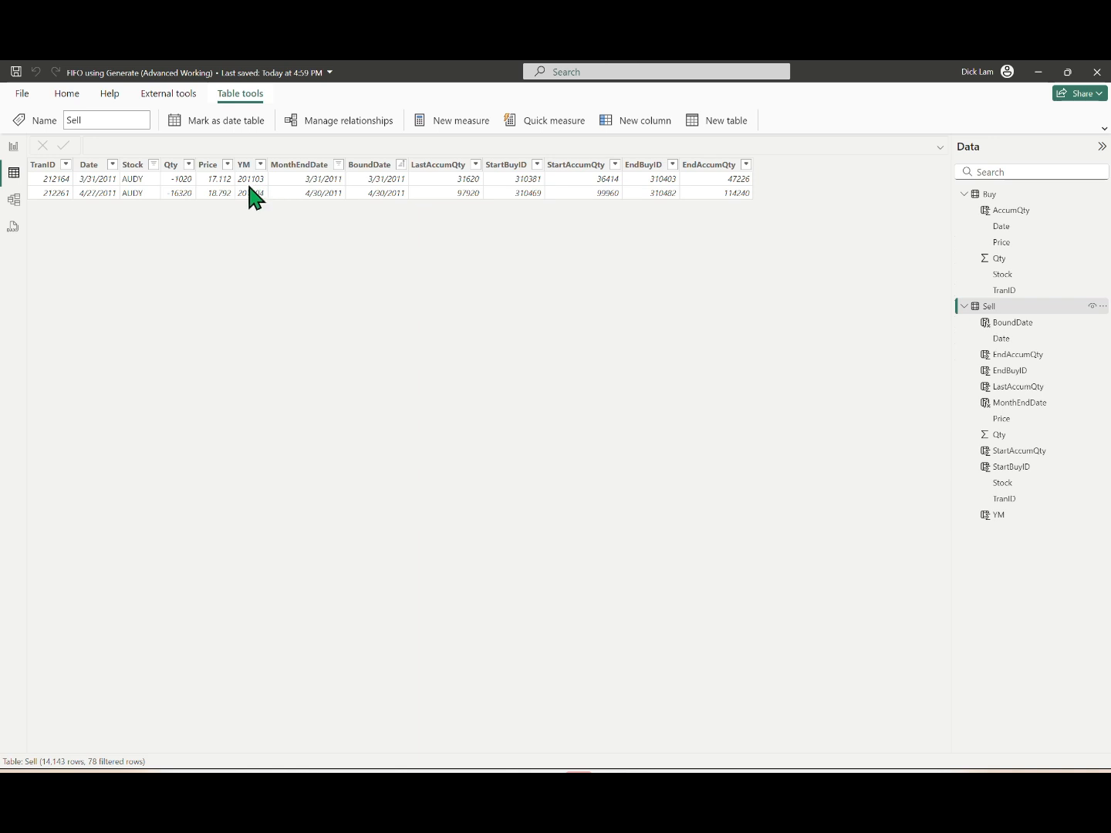
# Compare the AUDY buy transactions around 3/18/2011 with the Sell table's month-end rows, and review the EndBuyID formula
pyautogui.click(1008, 211)
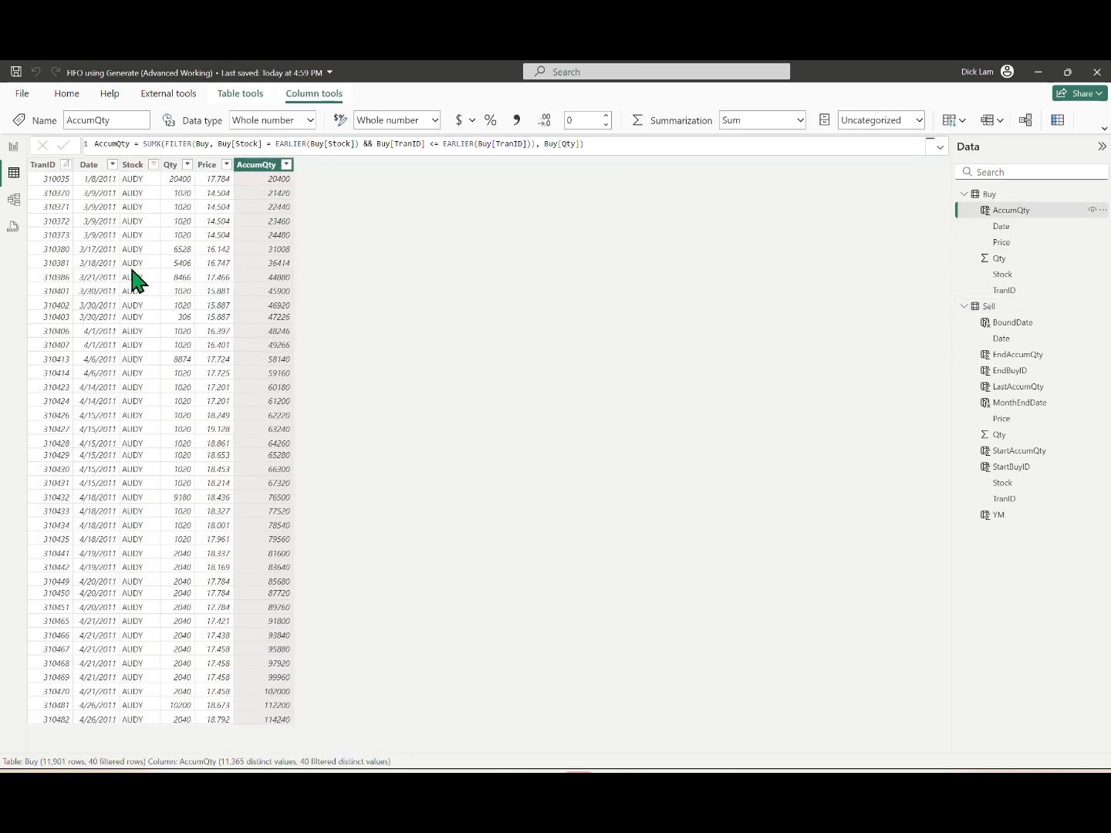
pyautogui.click(999, 307)
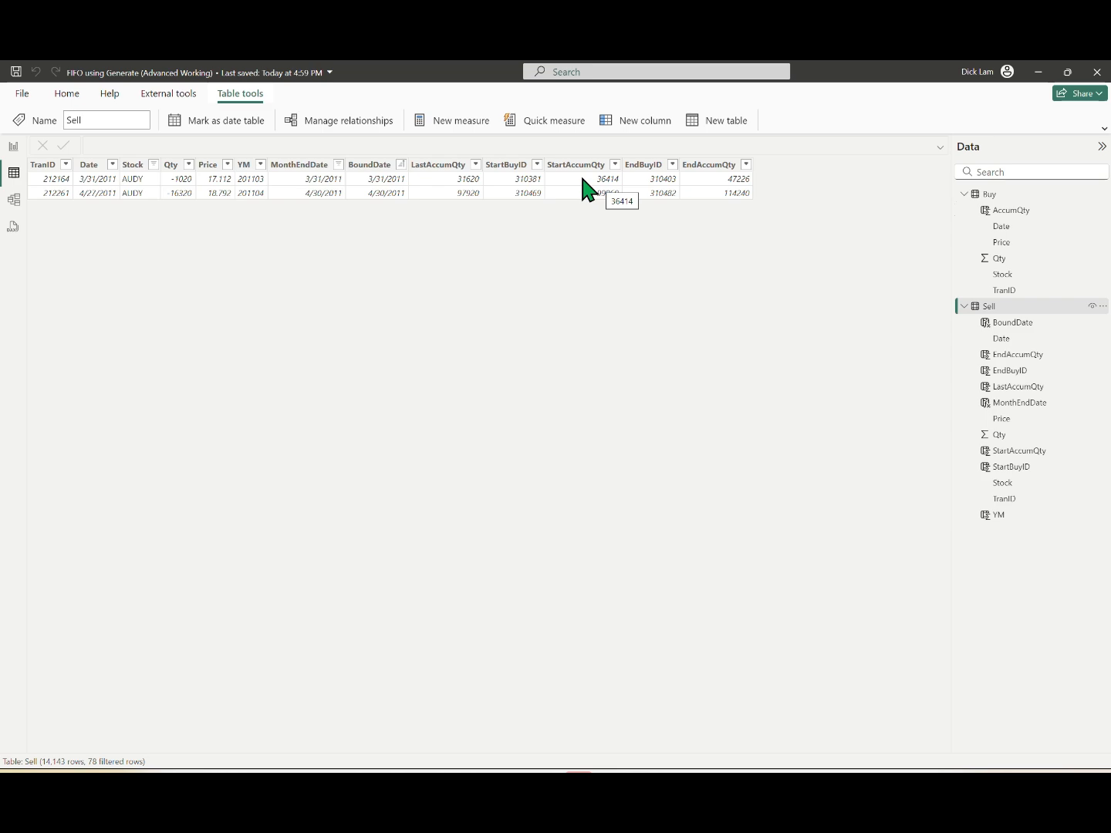
pyautogui.click(1004, 290)
pyautogui.click(65, 165)
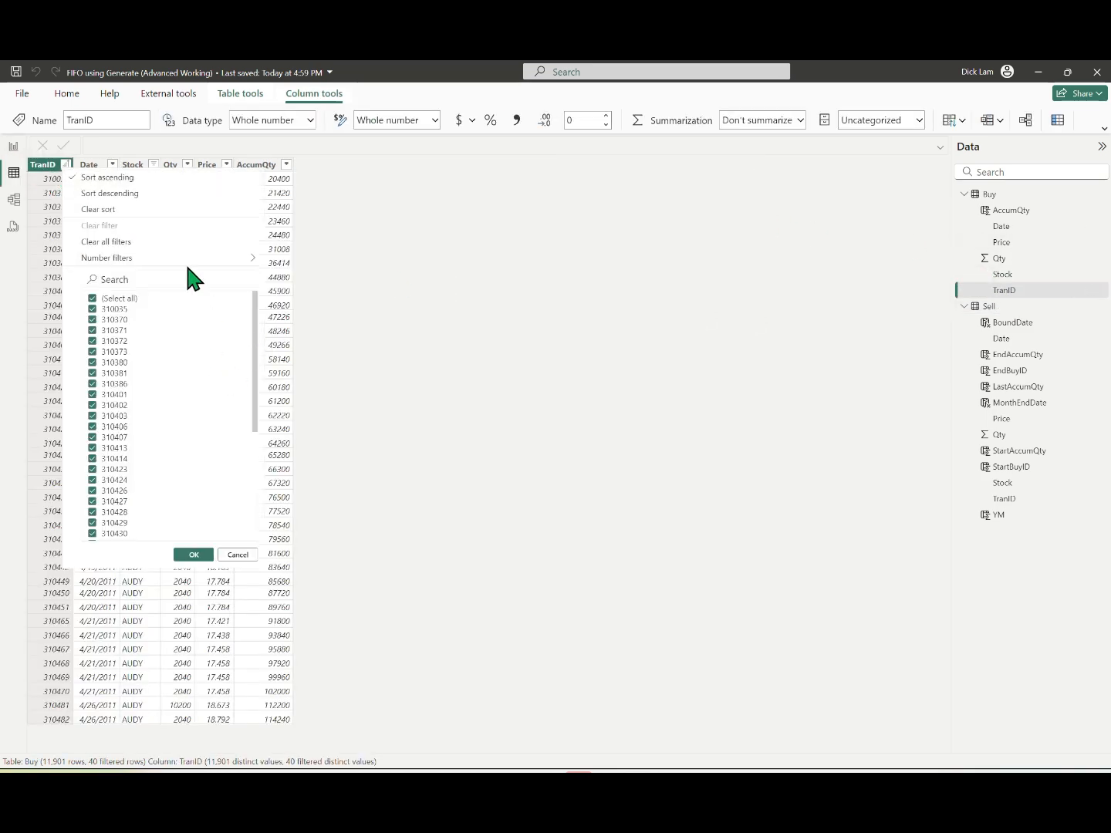
pyautogui.write('3')
pyautogui.click(265, 307)
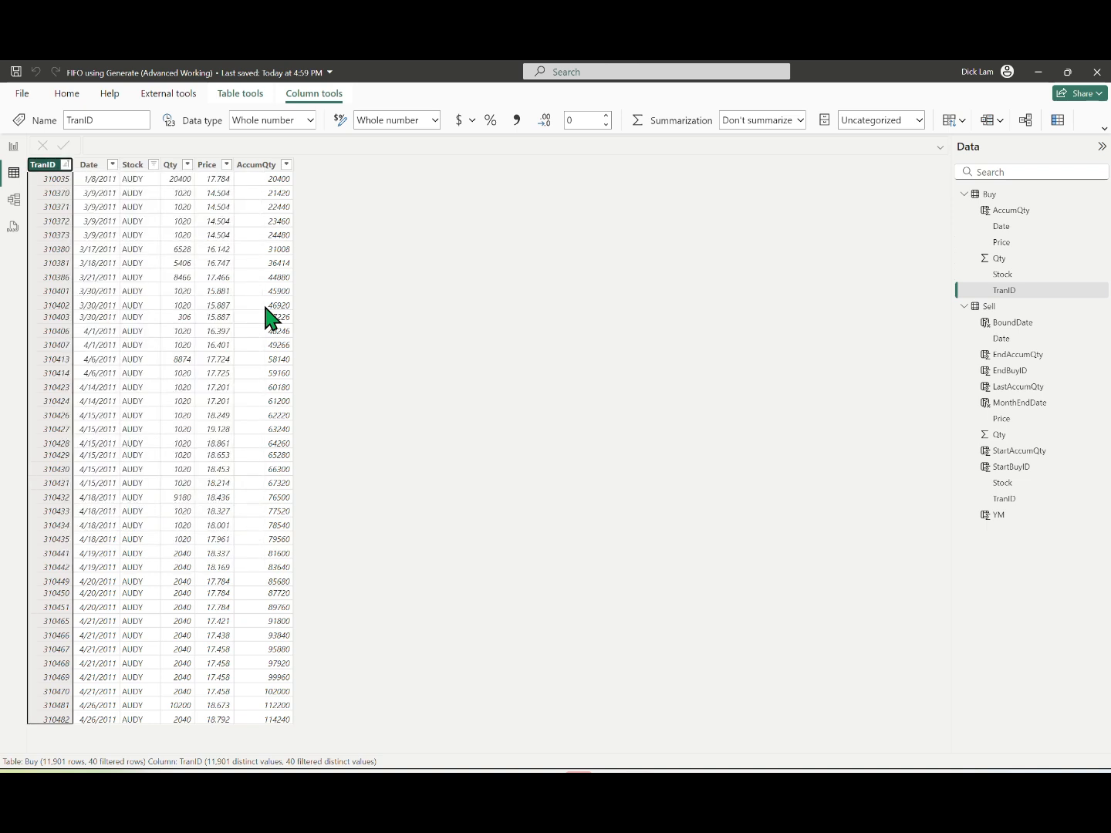
pyautogui.click(99, 263)
pyautogui.click(212, 275)
pyautogui.click(85, 265)
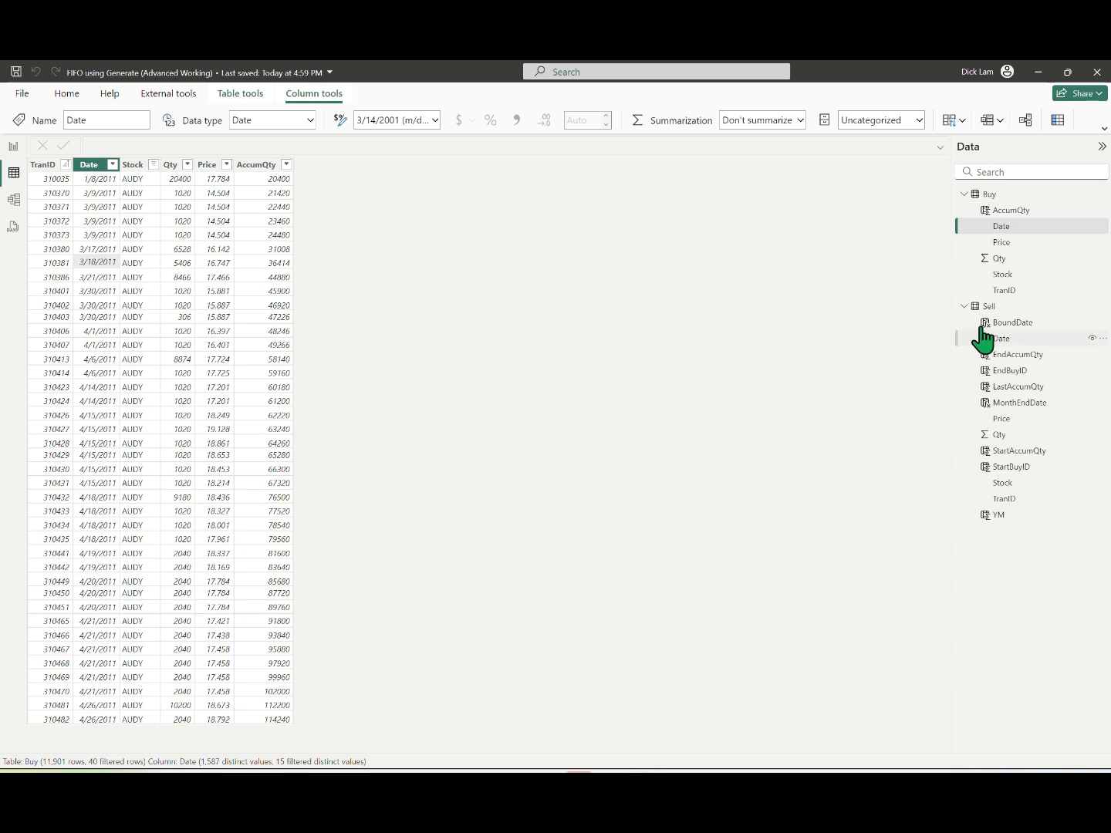
pyautogui.click(990, 307)
pyautogui.click(1010, 370)
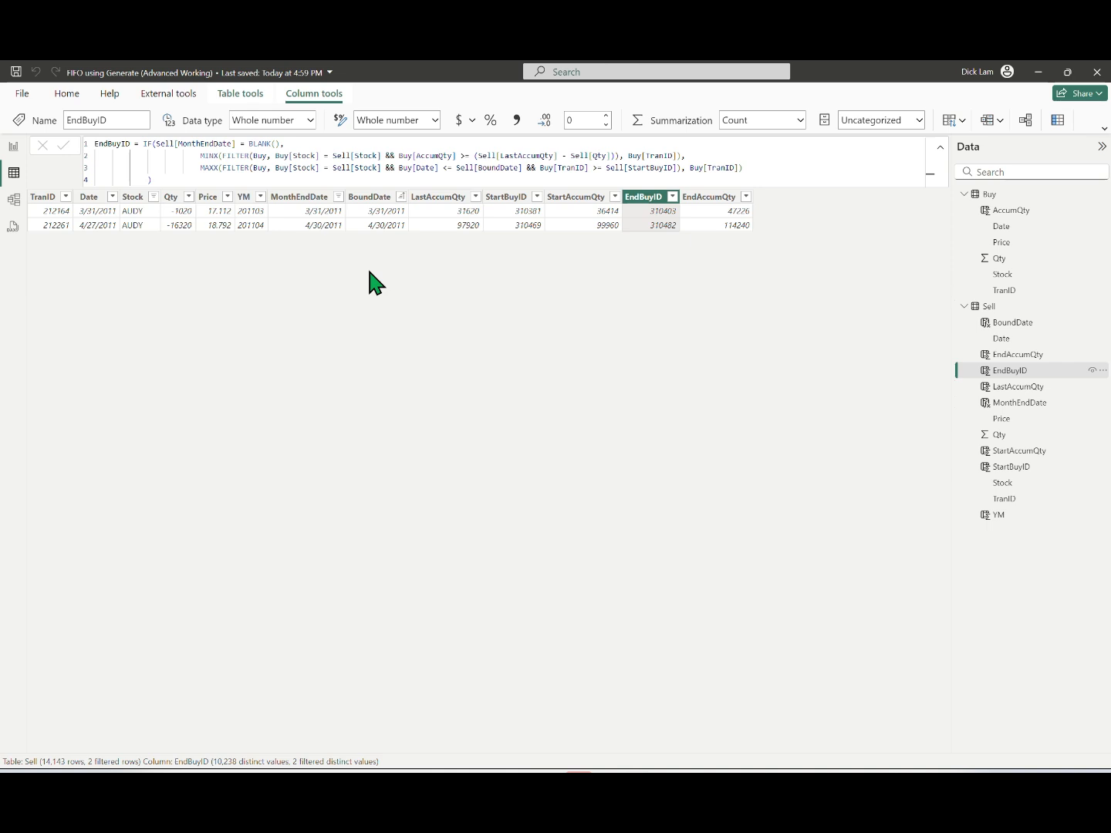
# Add a calculated column to the Sell table: FirstRowRemain = Sell[StartAccumQty] - Sell[LastAccumQty]
pyautogui.click(1058, 120)
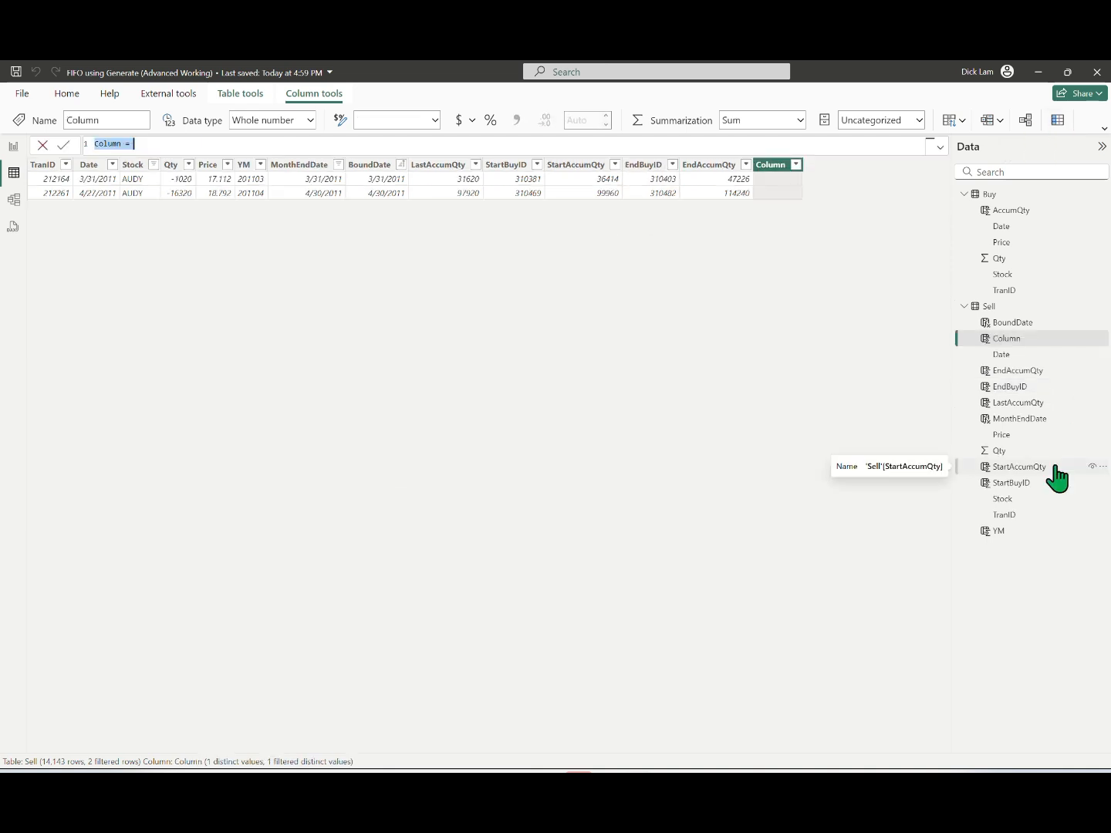
pyautogui.write('FirstRowRemain =')
pyautogui.write(' sell[st')
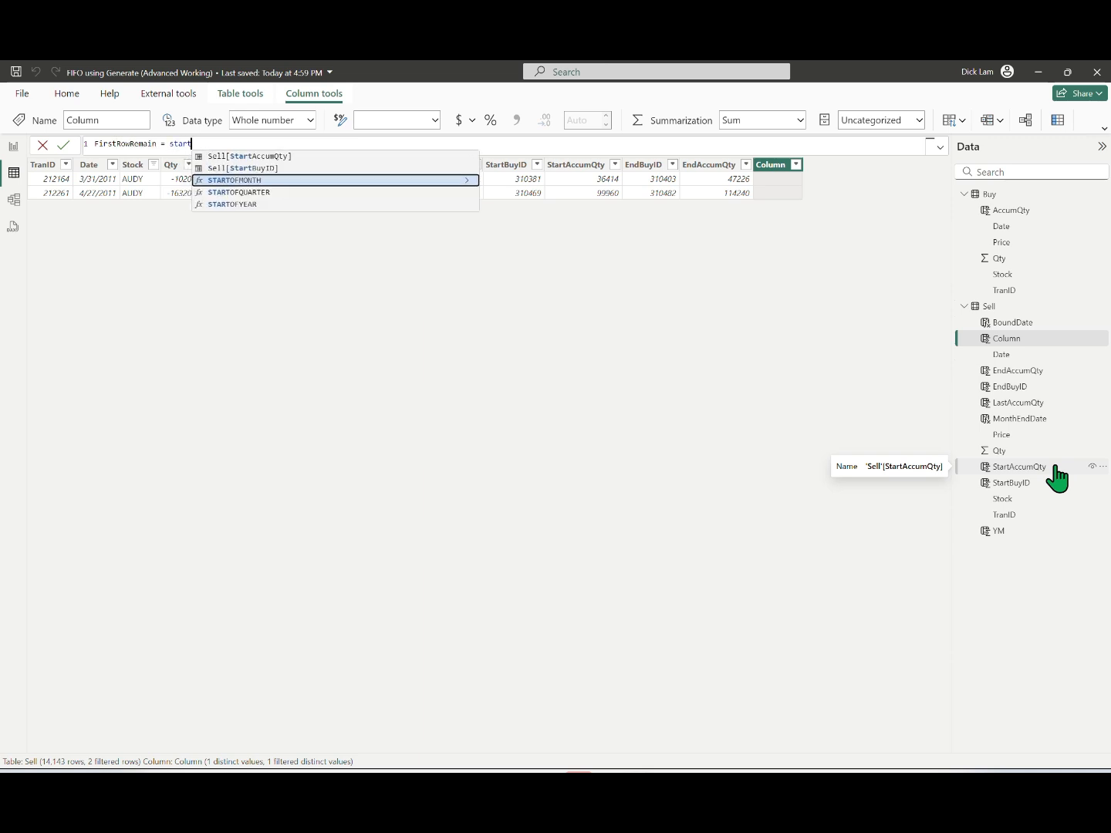
pyautogui.press('Tab')
pyautogui.write('- sell[la')
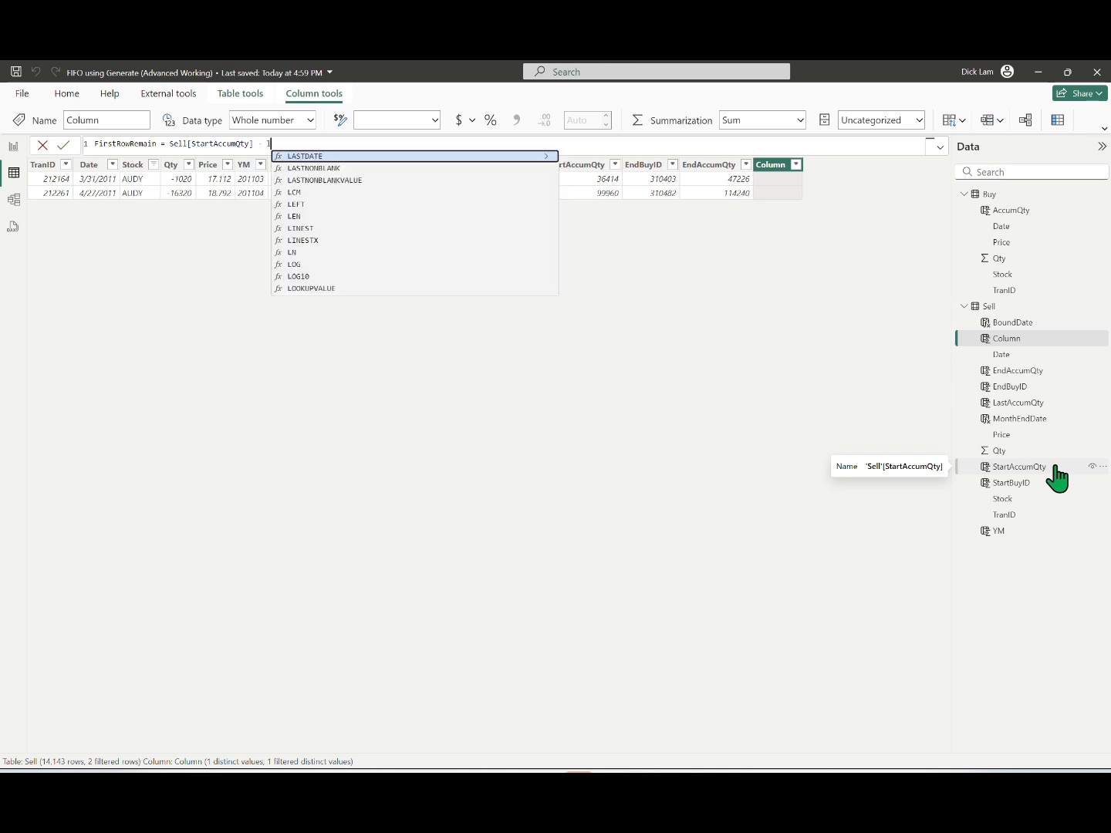
pyautogui.press('Tab')
pyautogui.press('Return')
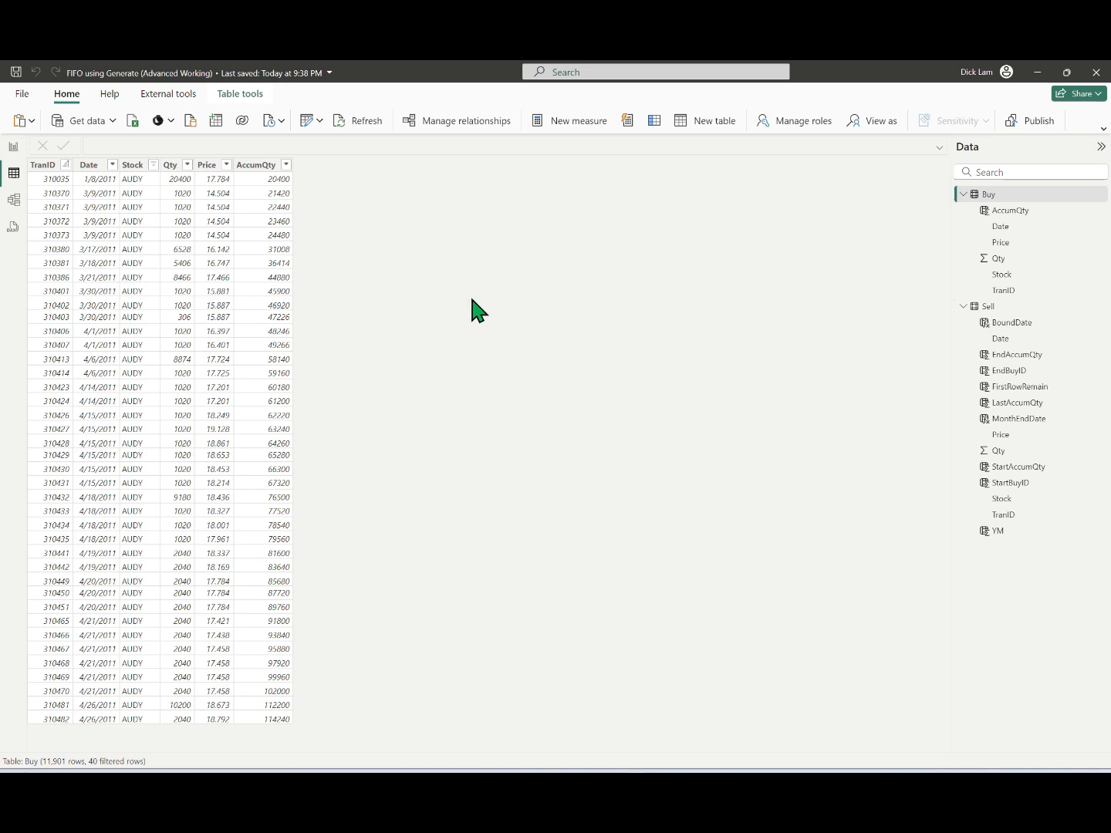
# Create a calculated table FifoData = GENERATE( with SELECTCOLUMNS(Sell, on an indented second line as its first argument
pyautogui.click(685, 122)
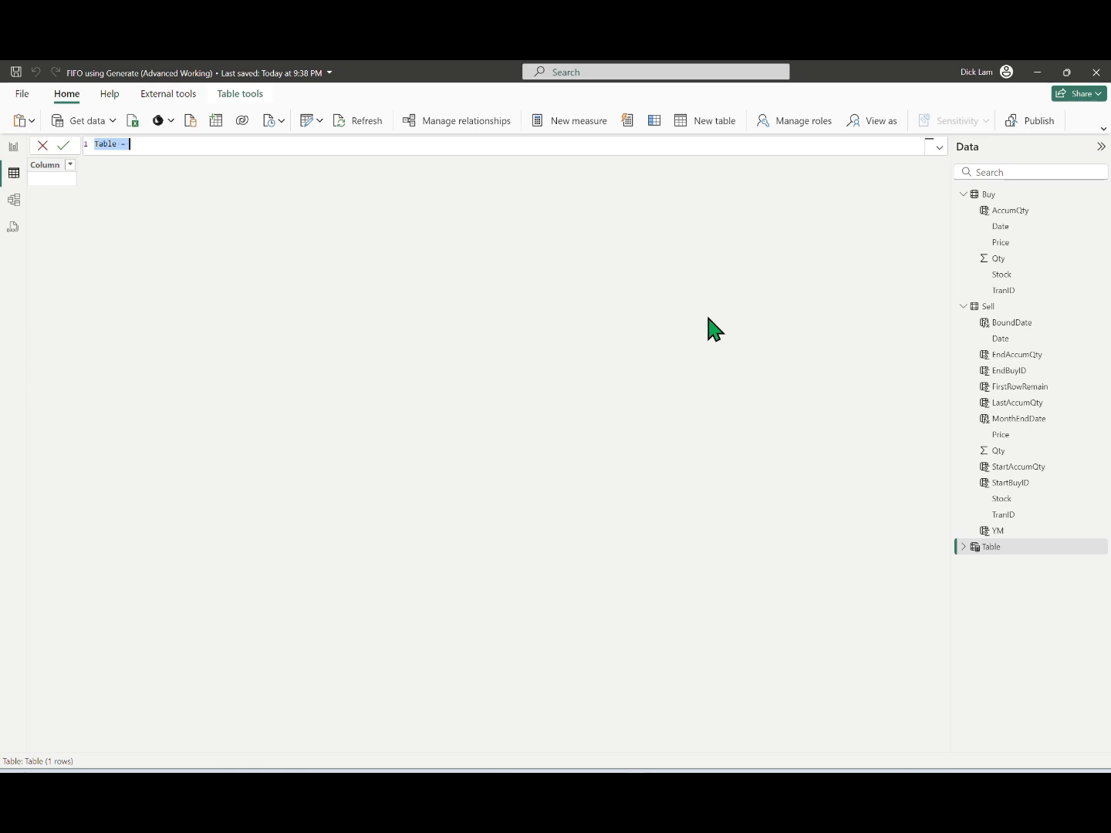
pyautogui.write('FifoData = GENERATE(')
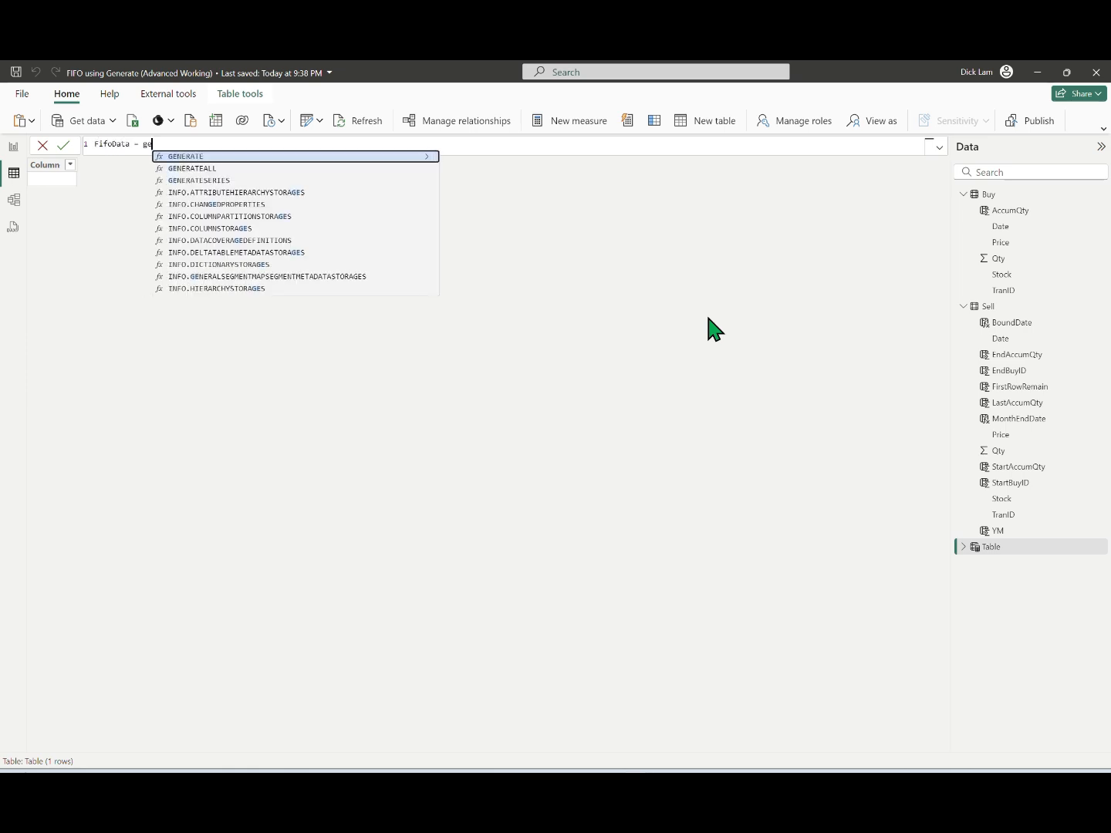
pyautogui.hotkey('shift', 'Return')
pyautogui.press('Tab')
pyautogui.press('Tab')
pyautogui.press('Tab')
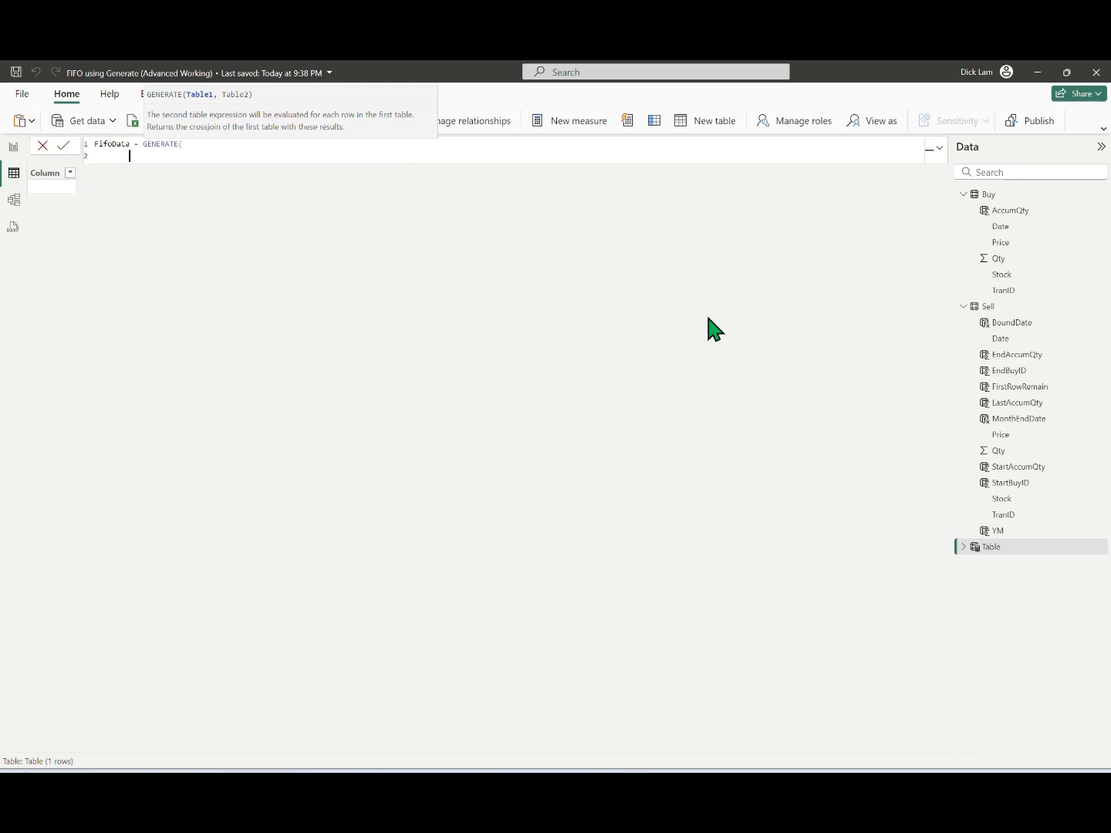
pyautogui.write('SELECTCOLUMNS(')
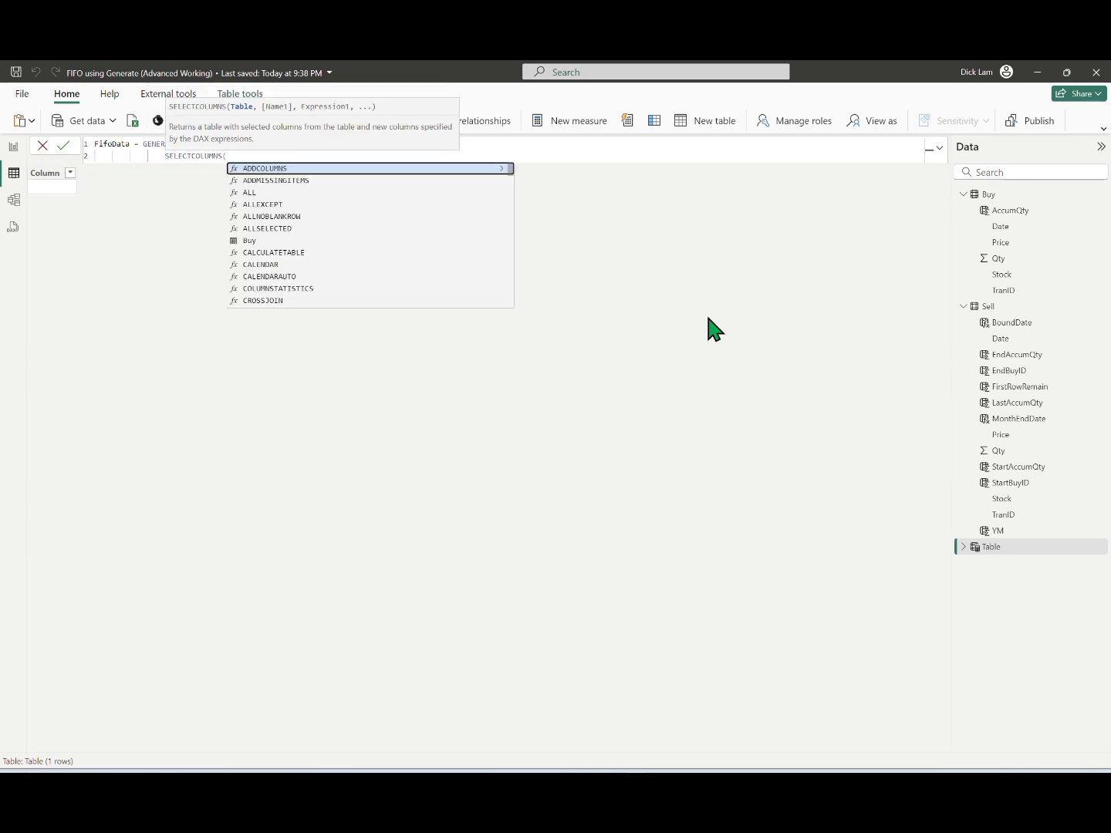
pyautogui.write('Sell, "')
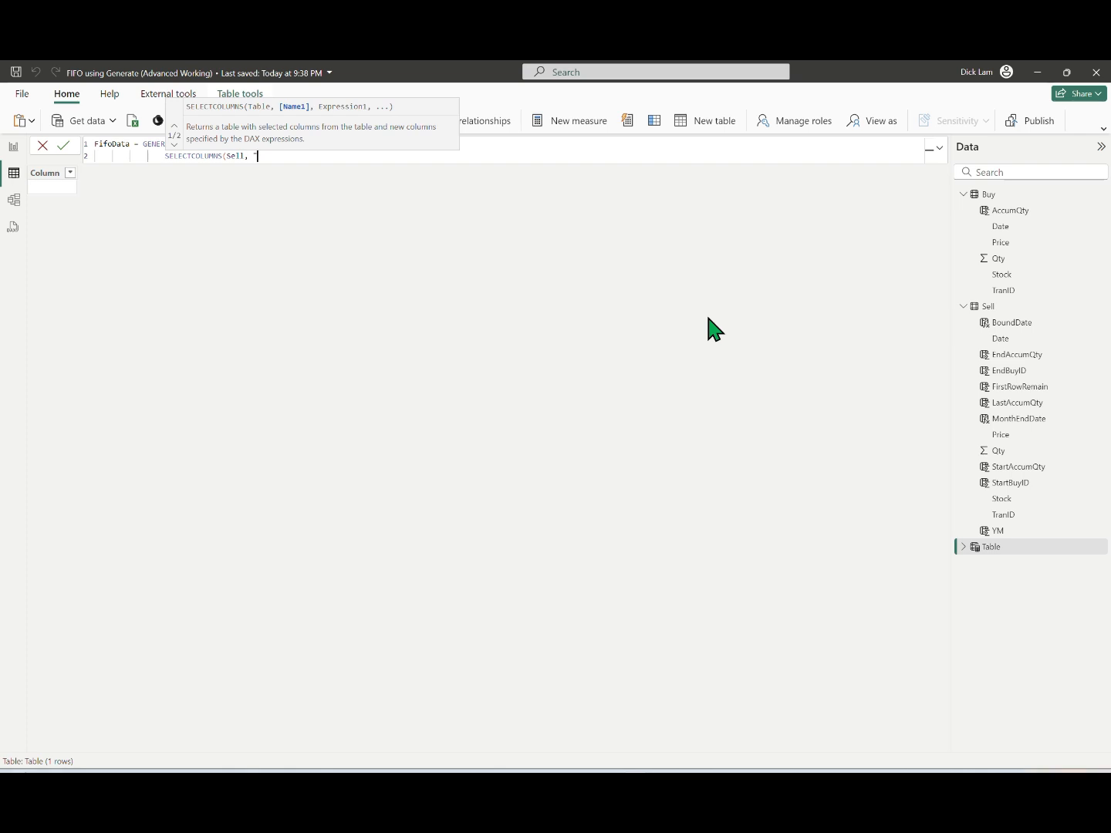
# Add the SELECTCOLUMNS pairs "SellStock", Sell[Stock], "SellID", Sell[TranID] and "SellDate", Sell[Date]
pyautogui.write('SellStock", Sell[Stock], ')
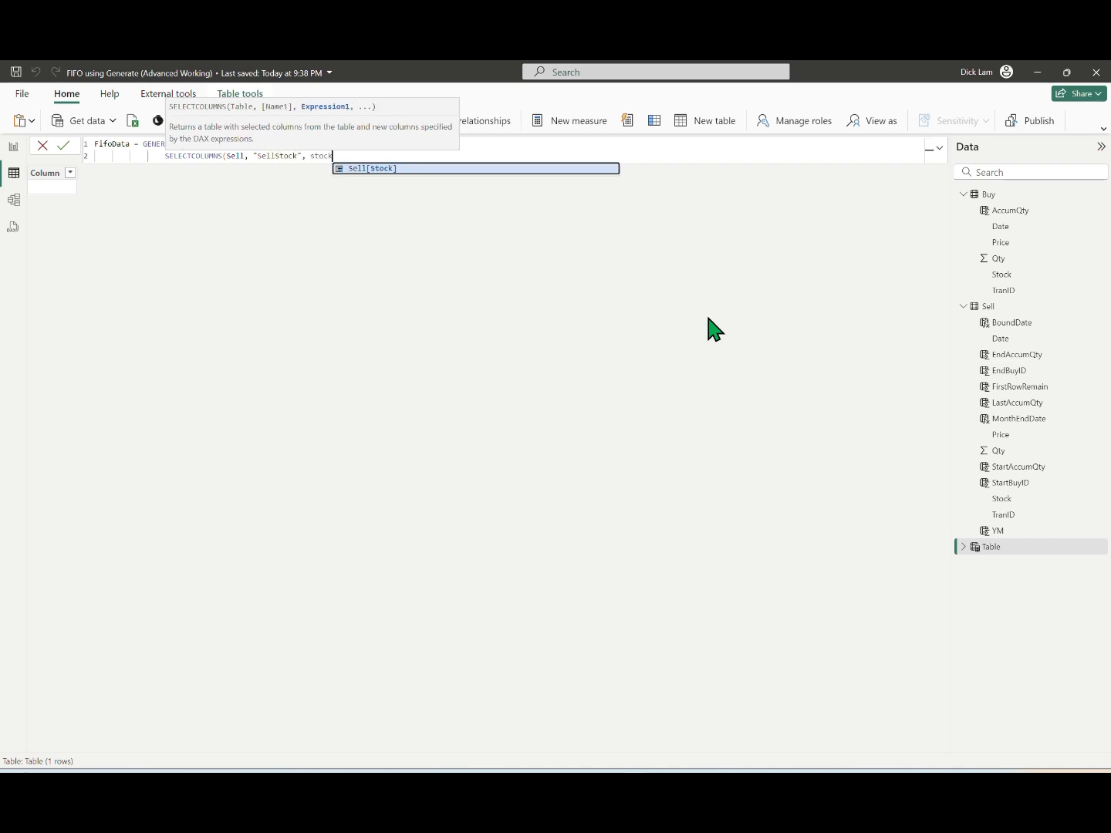
pyautogui.write('"SellID')
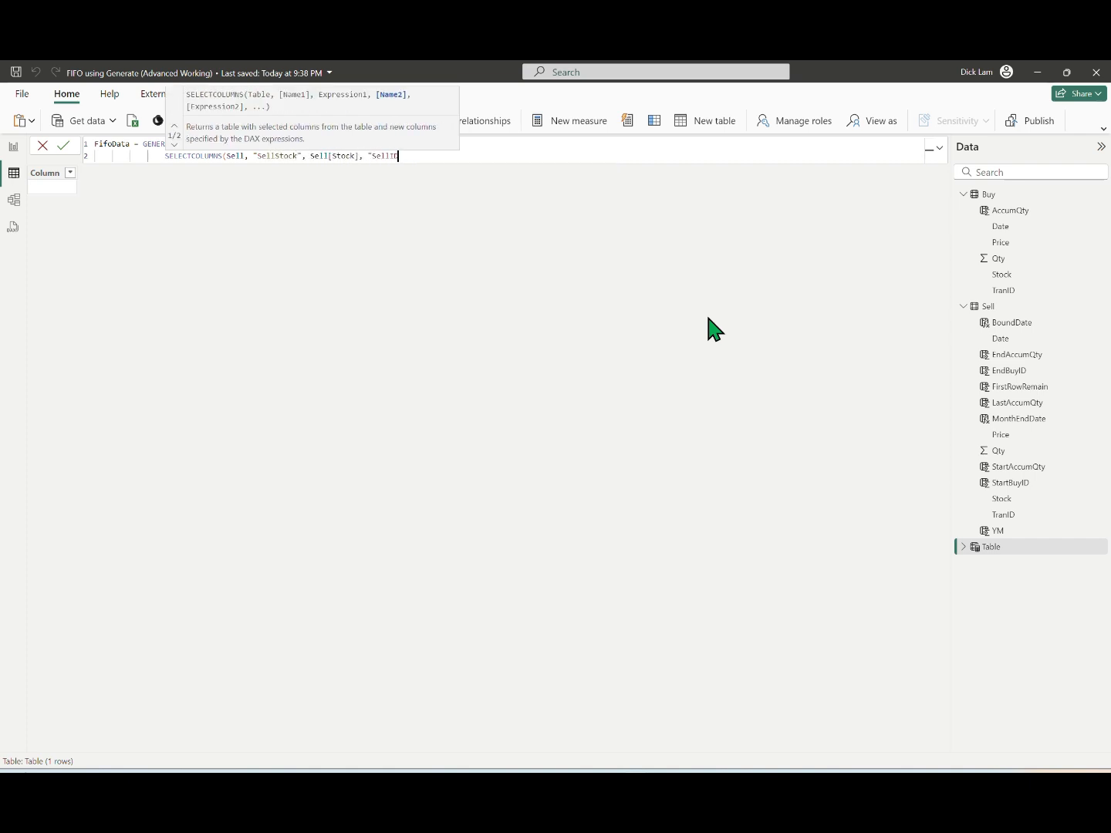
pyautogui.write('", Sell[TranID], "SellDate", date')
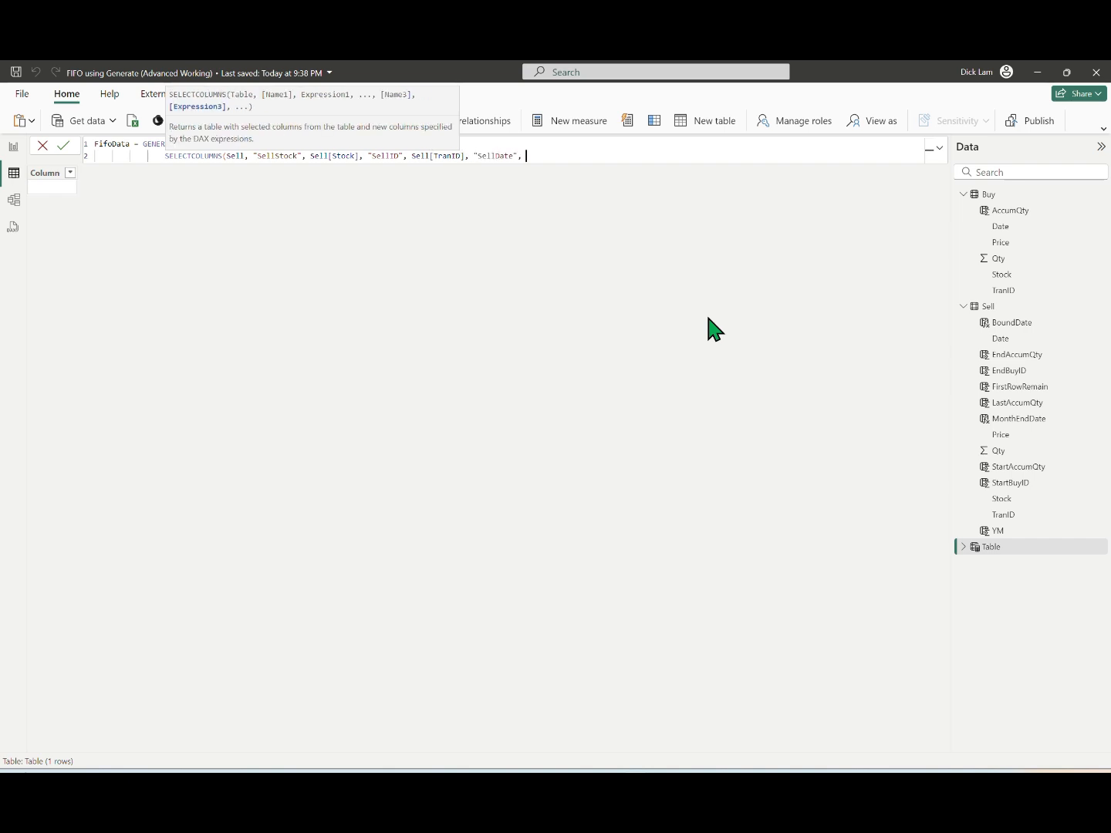
pyautogui.press('Up')
pyautogui.press('Up')
pyautogui.press('Tab')
# Continue the column list with "SellPrice", Sell[Price] and "SellQty", Sell[Qty]
pyautogui.write(', "SellPrice')
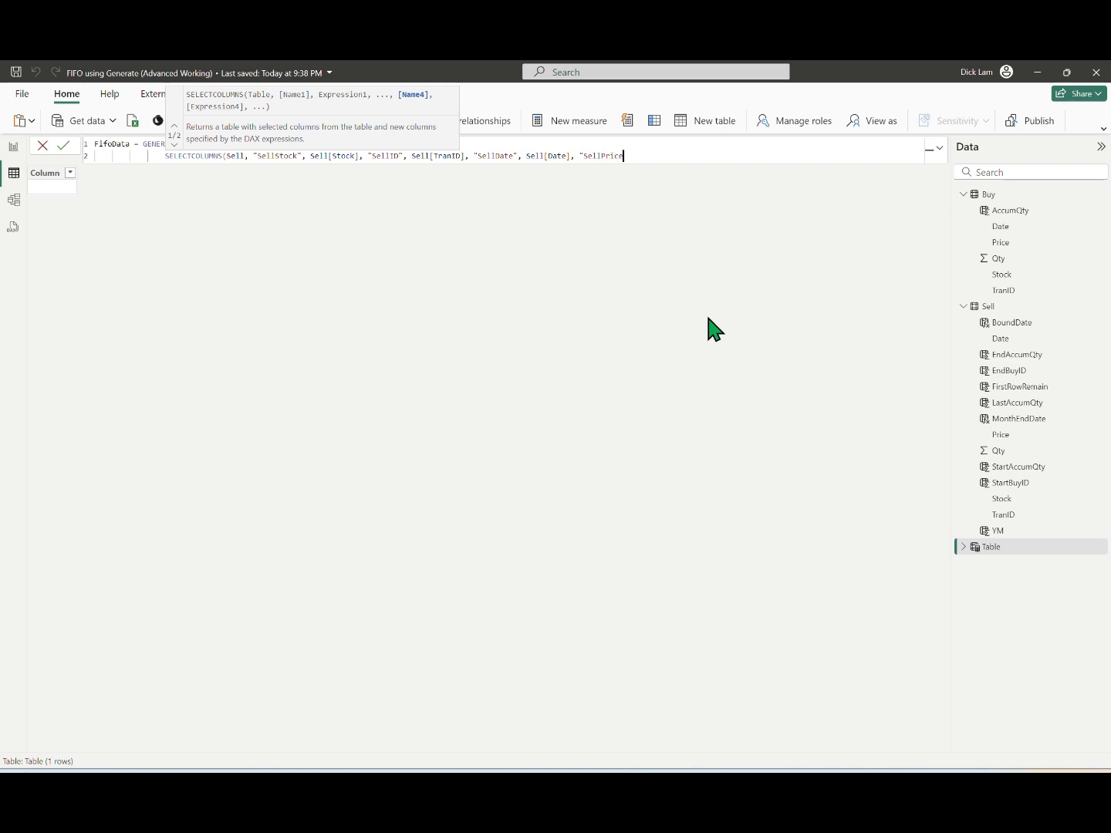
pyautogui.write('", price')
pyautogui.press('Down')
pyautogui.press('Down')
pyautogui.press('Down')
pyautogui.press('Tab')
pyautogui.write(', "SellQty", qty')
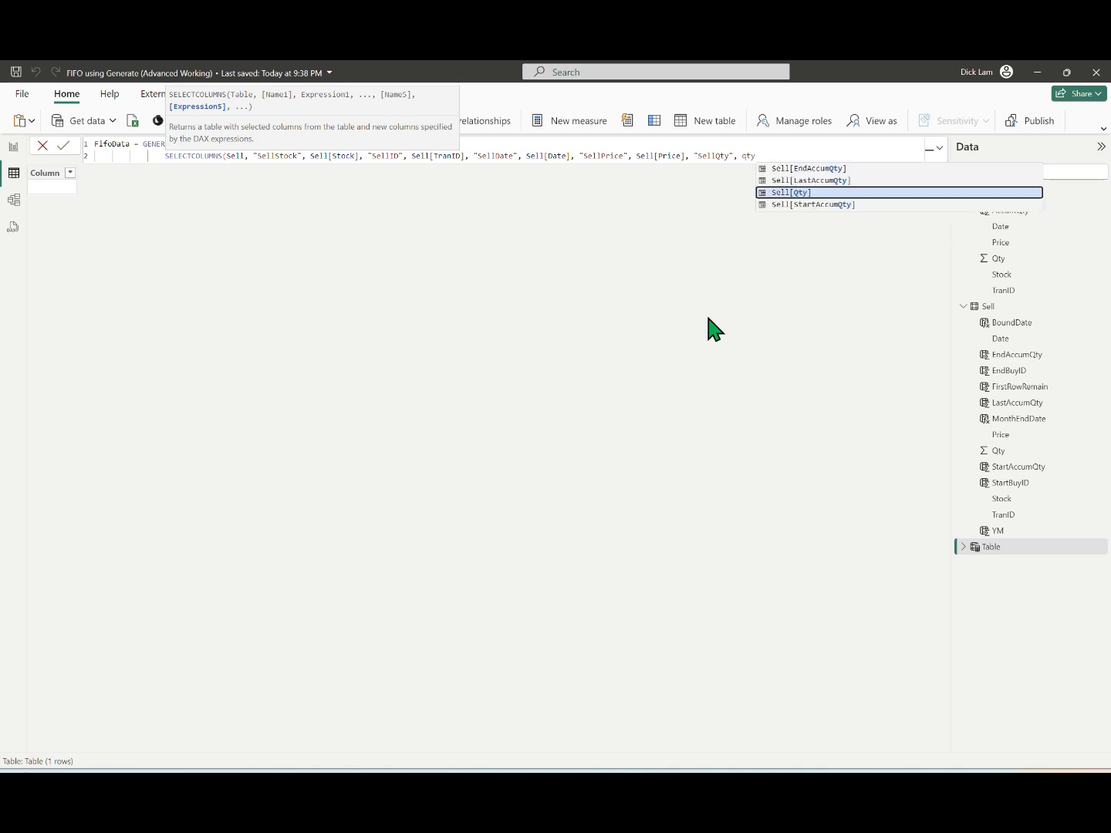
pyautogui.press('Tab')
# Add the pair "MonthEndDate", Sell[MonthEndDate] to the SELECTCOLUMNS list
pyautogui.write(', "Mothen')
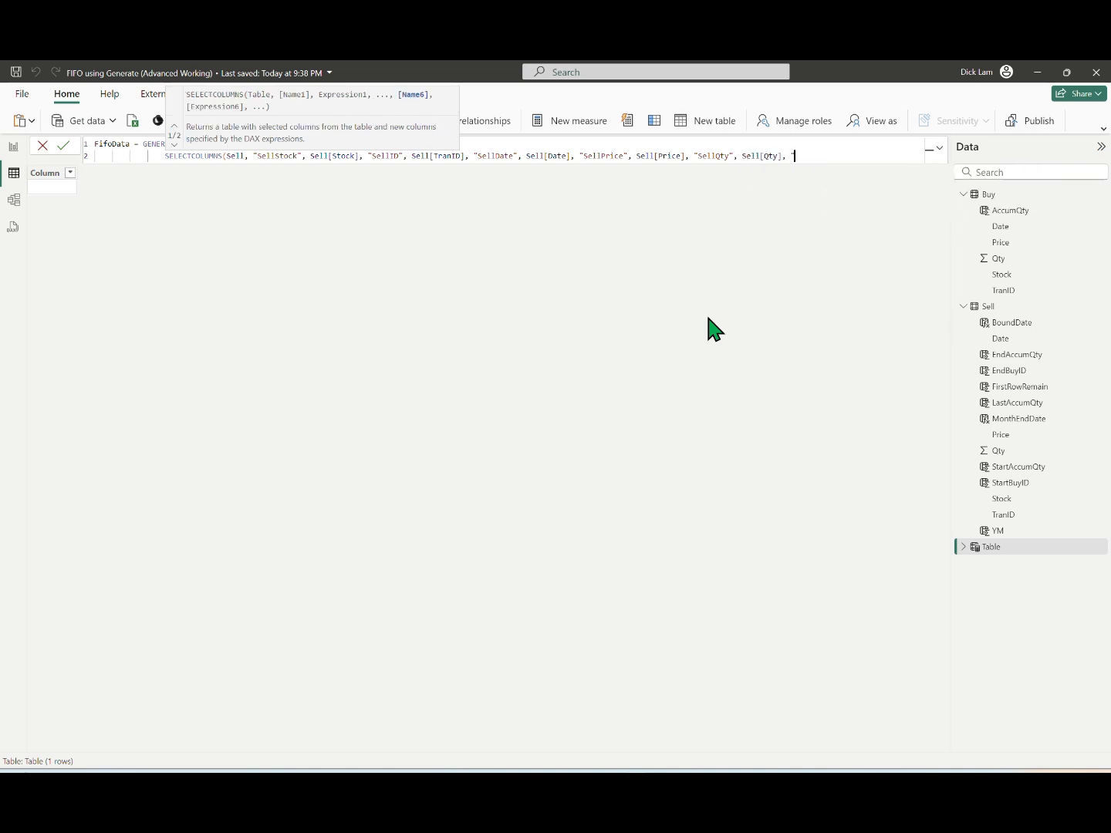
pyautogui.press('BackSpace')
pyautogui.press('BackSpace')
pyautogui.press('BackSpace')
pyautogui.press('BackSpace')
pyautogui.write('nthEndDate", month')
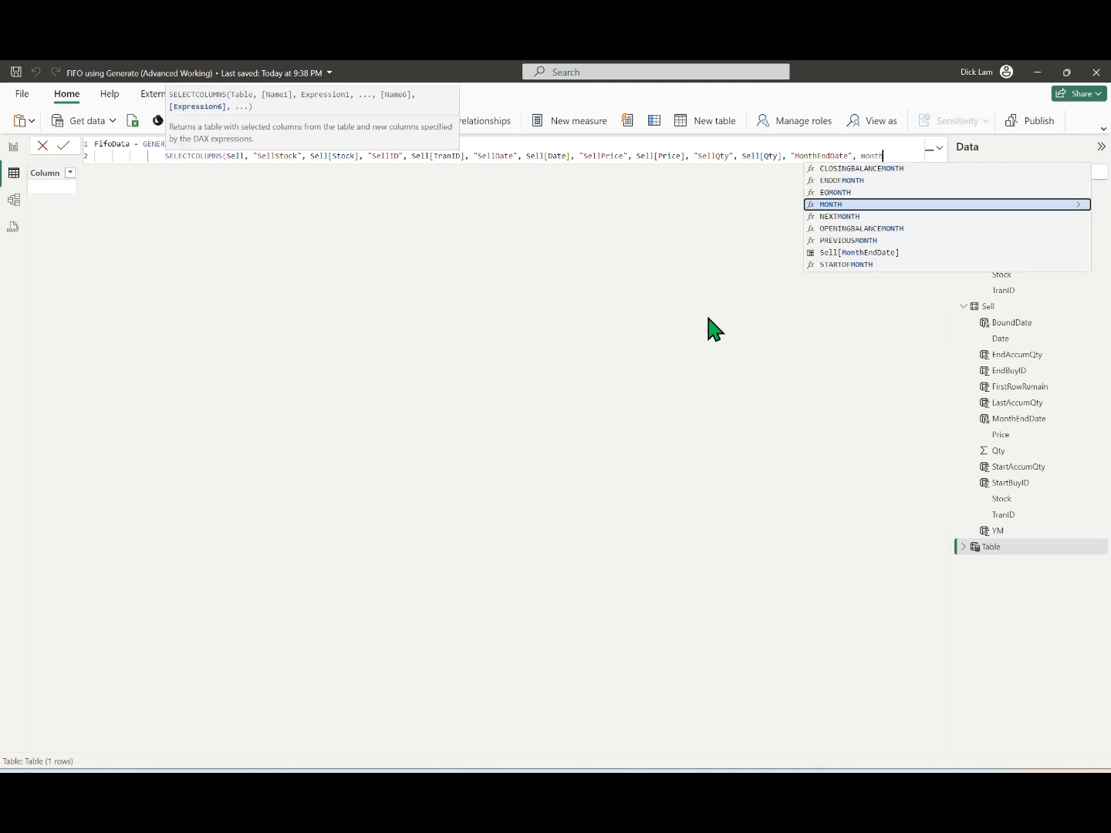
pyautogui.press('Tab')
# Add "SellYM", Sell[YM] and "StartBuyID", Sell[StartBuyID] to the FifoData column list, ending with a comma
pyautogui.write(', "')
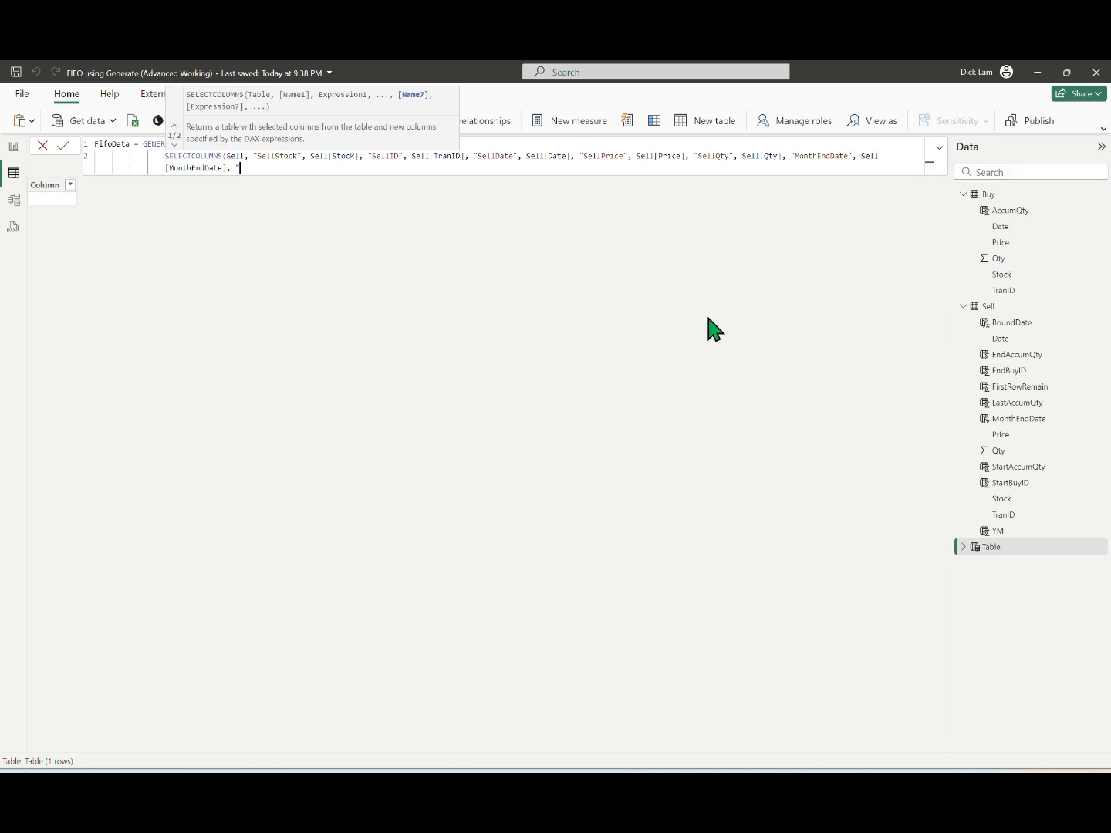
pyautogui.write('SellYM", Sell[YM],')
pyautogui.write('"StartBuyI')
pyautogui.press('BackSpace')
pyautogui.write('ID", startbu')
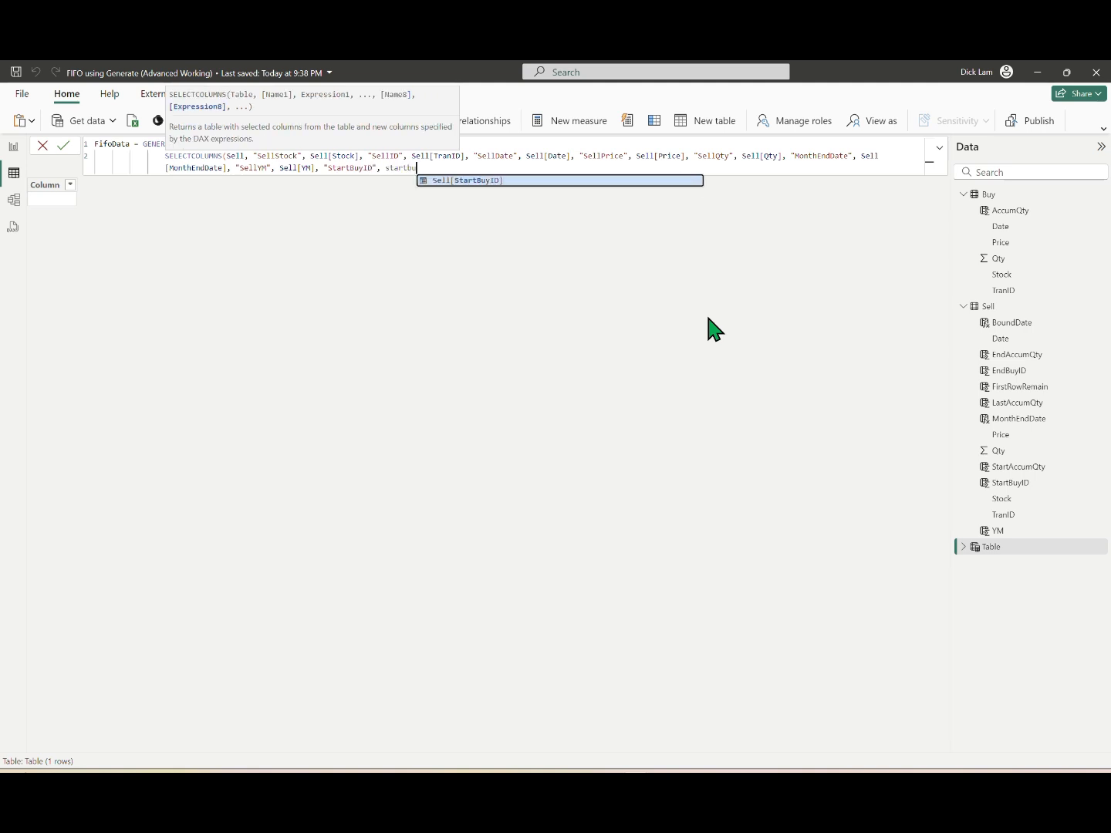
pyautogui.press('Tab')
pyautogui.write(',')
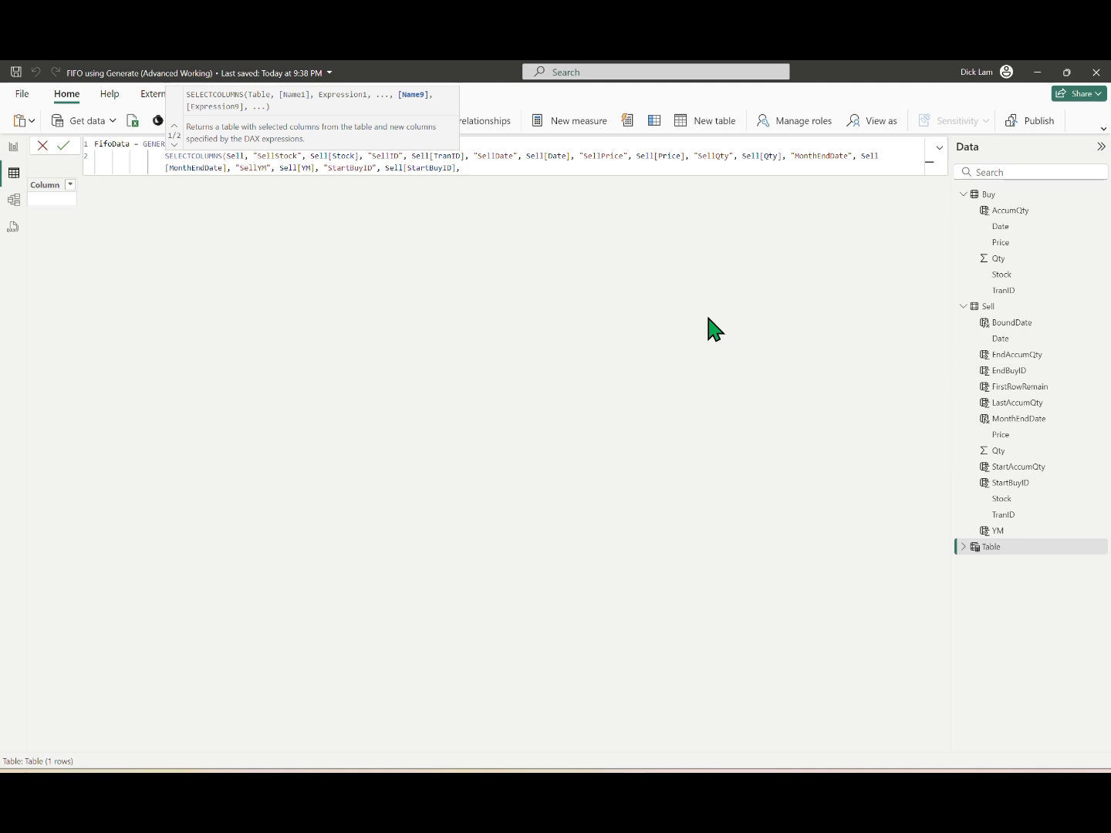
# Add the pairs "EndBuyID", Sell[EndBuyID] and "FirstRowRemain", Sell[FirstRowRemain], then close the Sell SELECTCOLUMNS function
pyautogui.write('"S')
pyautogui.press('BackSpace')
pyautogui.write('EndBuyID')
pyautogui.press('Left')
pyautogui.press('Left')
pyautogui.press('Left')
pyautogui.press('Left')
pyautogui.press('Left')
pyautogui.press('Left')
pyautogui.press('Left')
pyautogui.press('BackSpace')
pyautogui.write('E')
pyautogui.press('End')
pyautogui.write('", ')
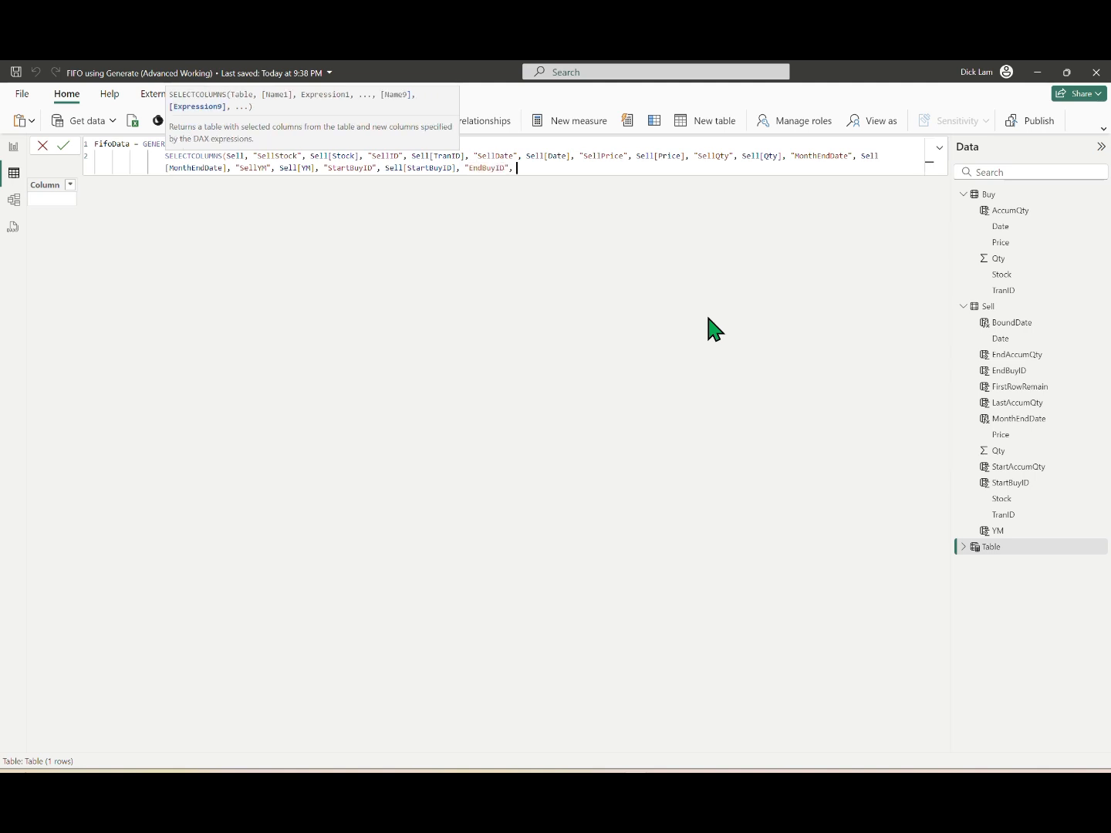
pyautogui.write('Sell[EndBuyID], "FirstRow')
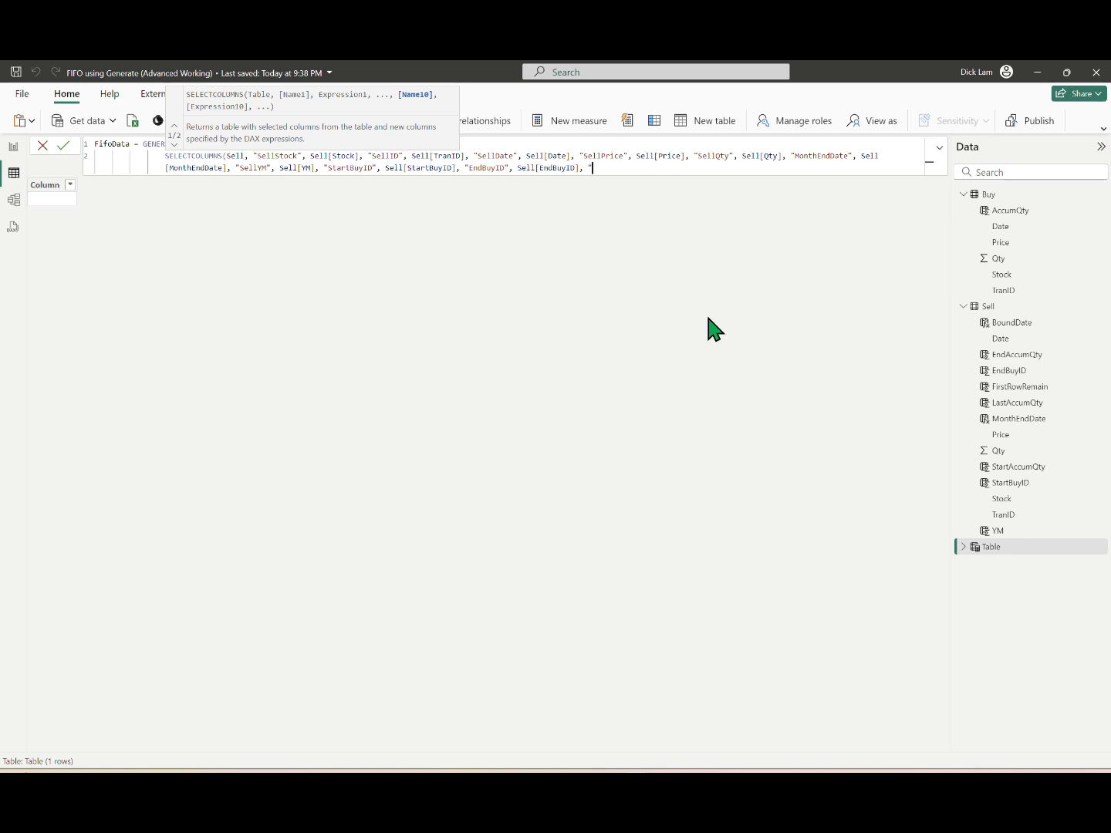
pyautogui.write('Remain", firstrow')
pyautogui.press('Tab')
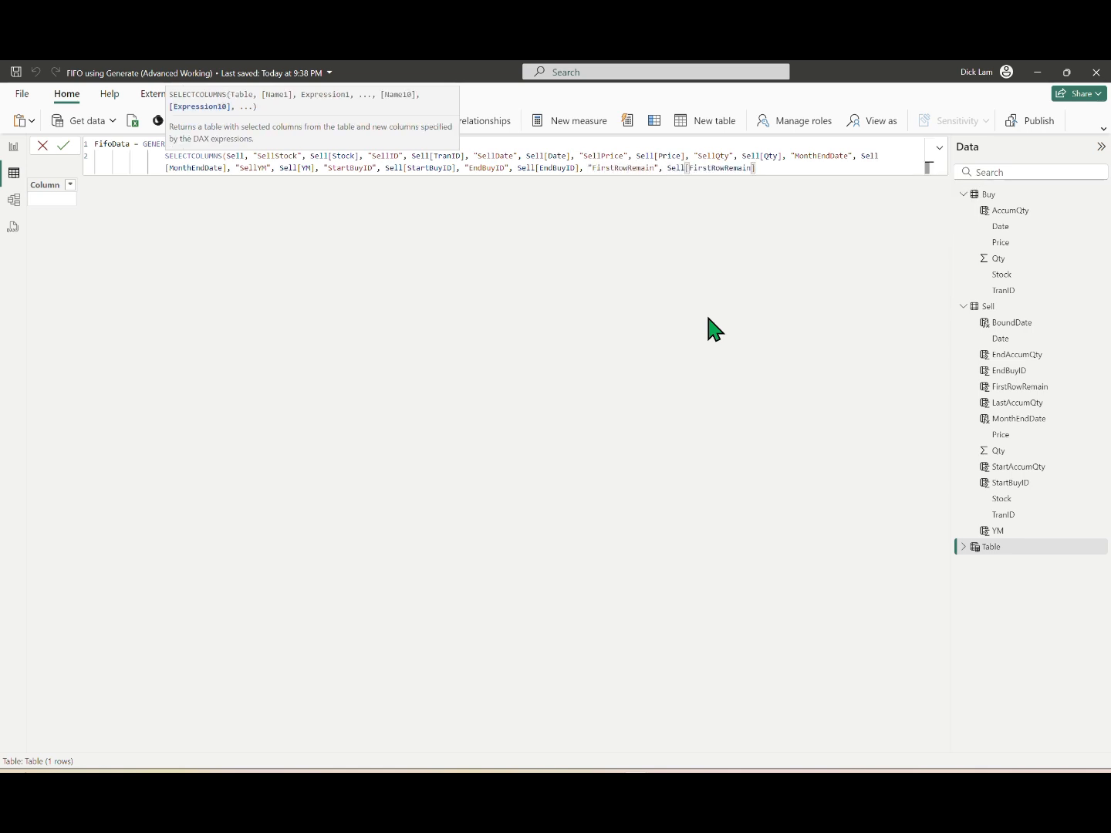
pyautogui.write(')')
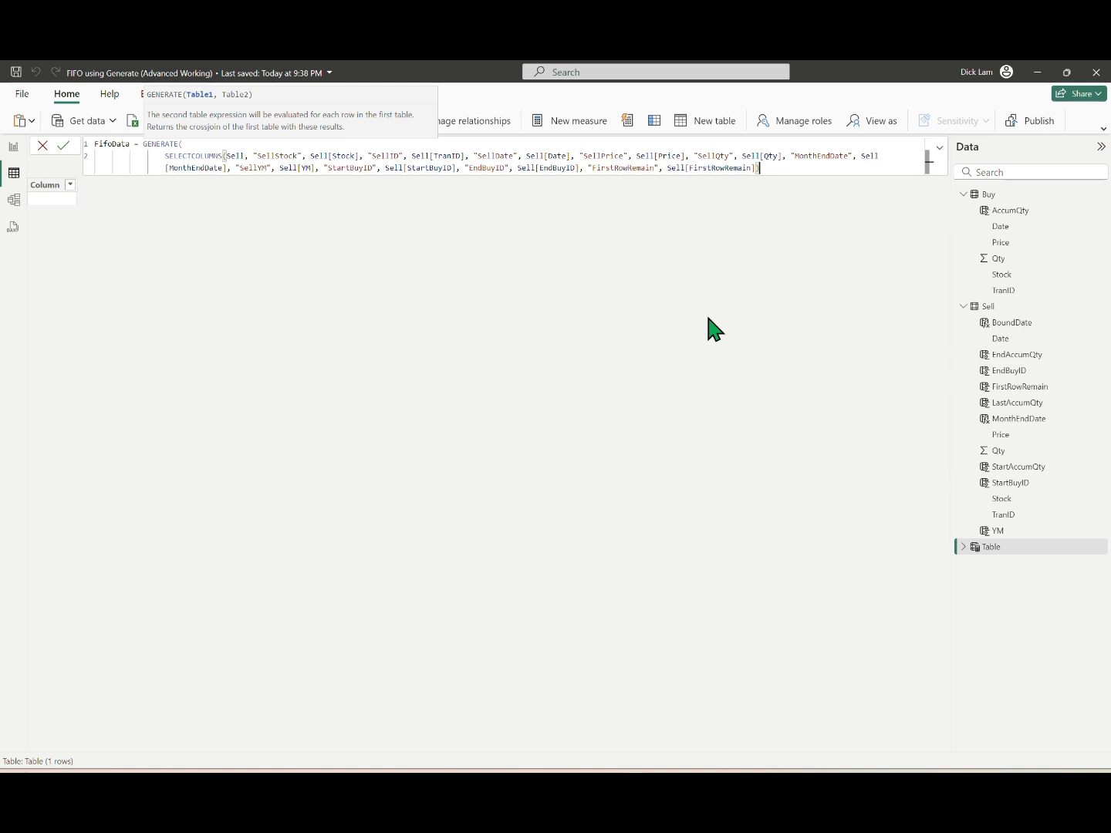
# Start GENERATE's second table argument below a blank line with SELECTCOLUMNS(FILTER(Buy,
pyautogui.write(',')
pyautogui.hotkey('shift', 'Return')
pyautogui.hotkey('shift', 'Return')
pyautogui.press('Escape')
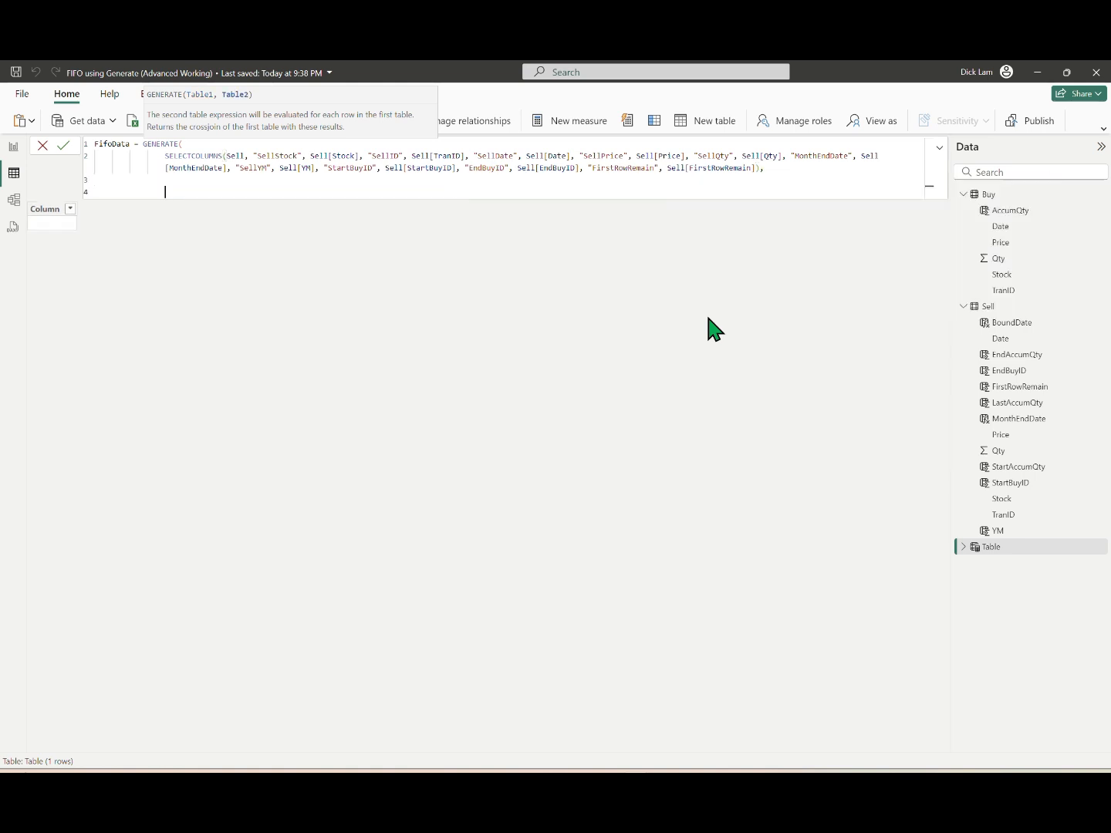
pyautogui.write('SELECTCOLUMNS(')
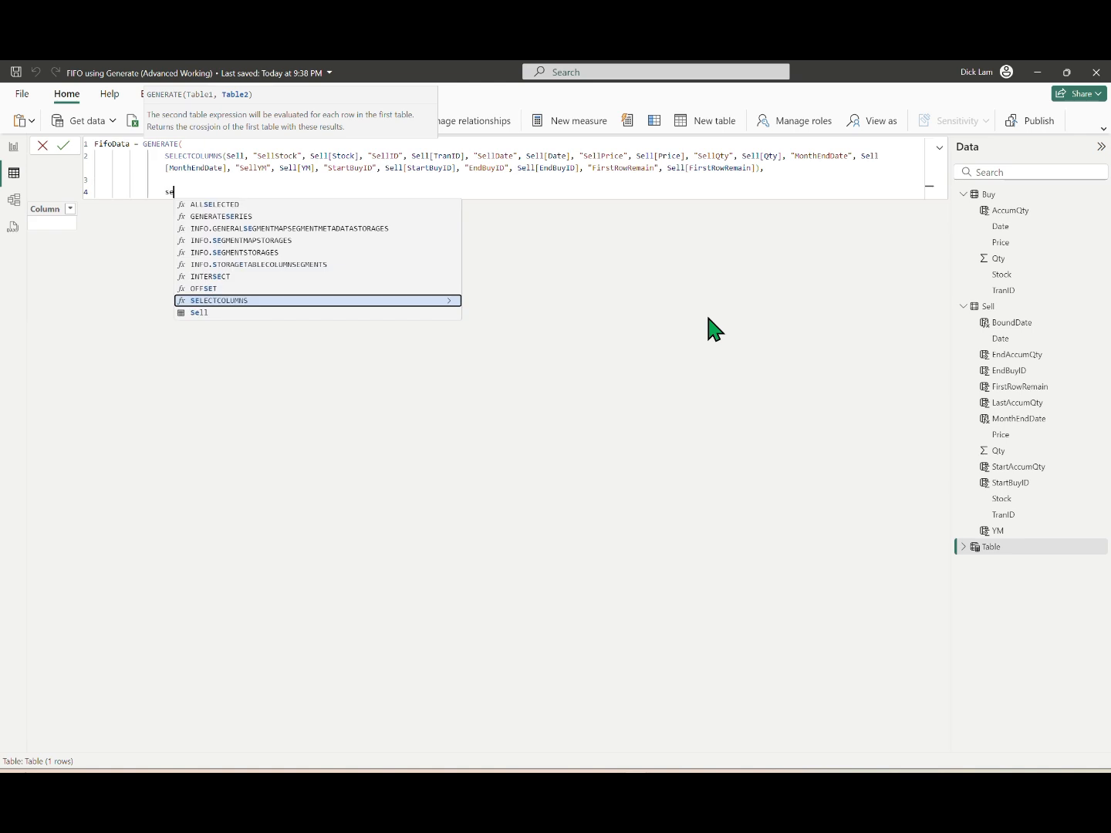
pyautogui.write('FILTER(')
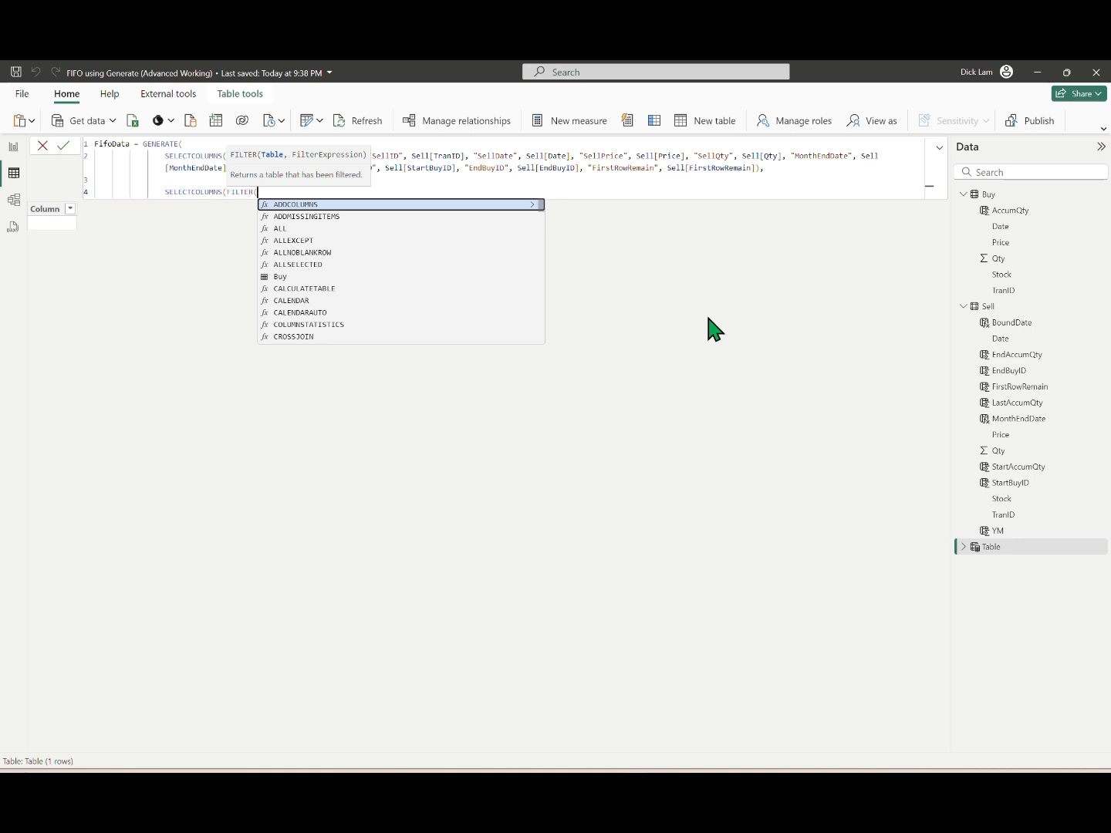
pyautogui.write('Buy,')
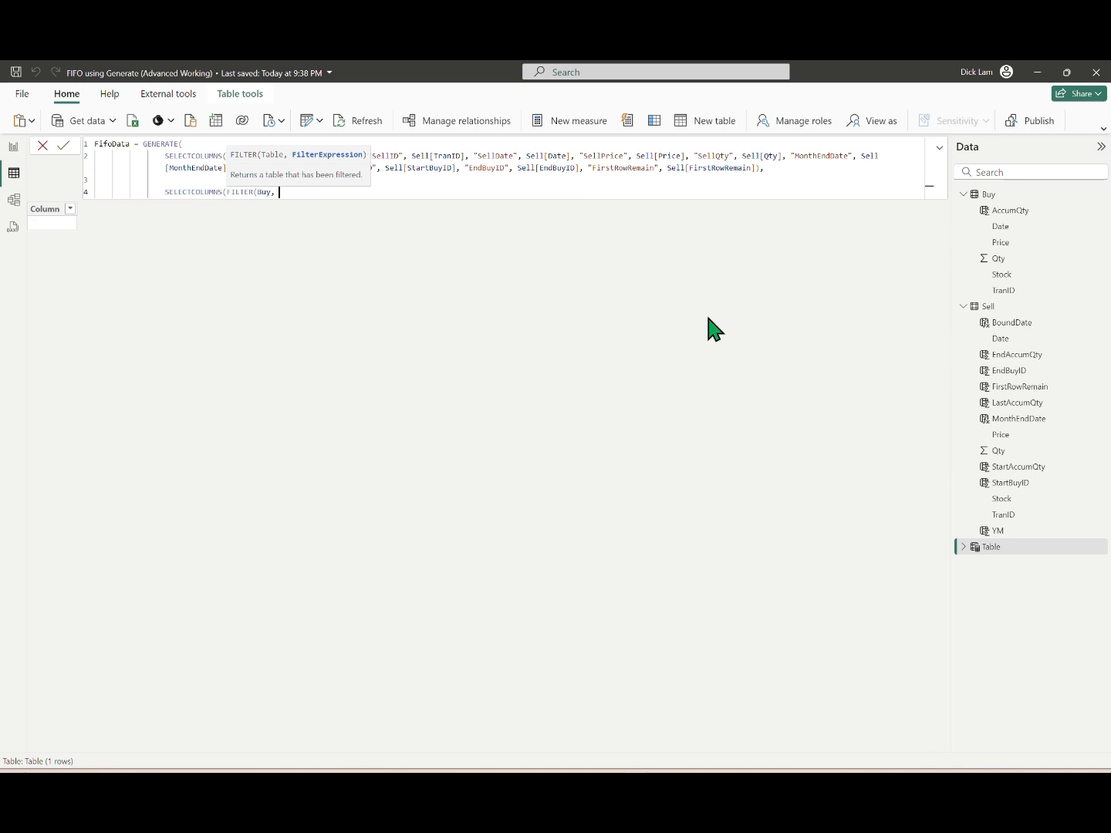
# Enter the filter condition Buy[Stock] = [SellStock] && Buy[TranID] >= [StartBuyID] && Buy[TranID] <= [EndBuyID] and add a closing parenthesis
pyautogui.write(' Buy[Stock] = sellsto')
pyautogui.press('Tab')
pyautogui.write('&& Buy[TranID] >= startb')
pyautogui.press('Tab')
pyautogui.write('&& t')
pyautogui.press('BackSpace')
pyautogui.write('Buy[T')
pyautogui.press('Tab')
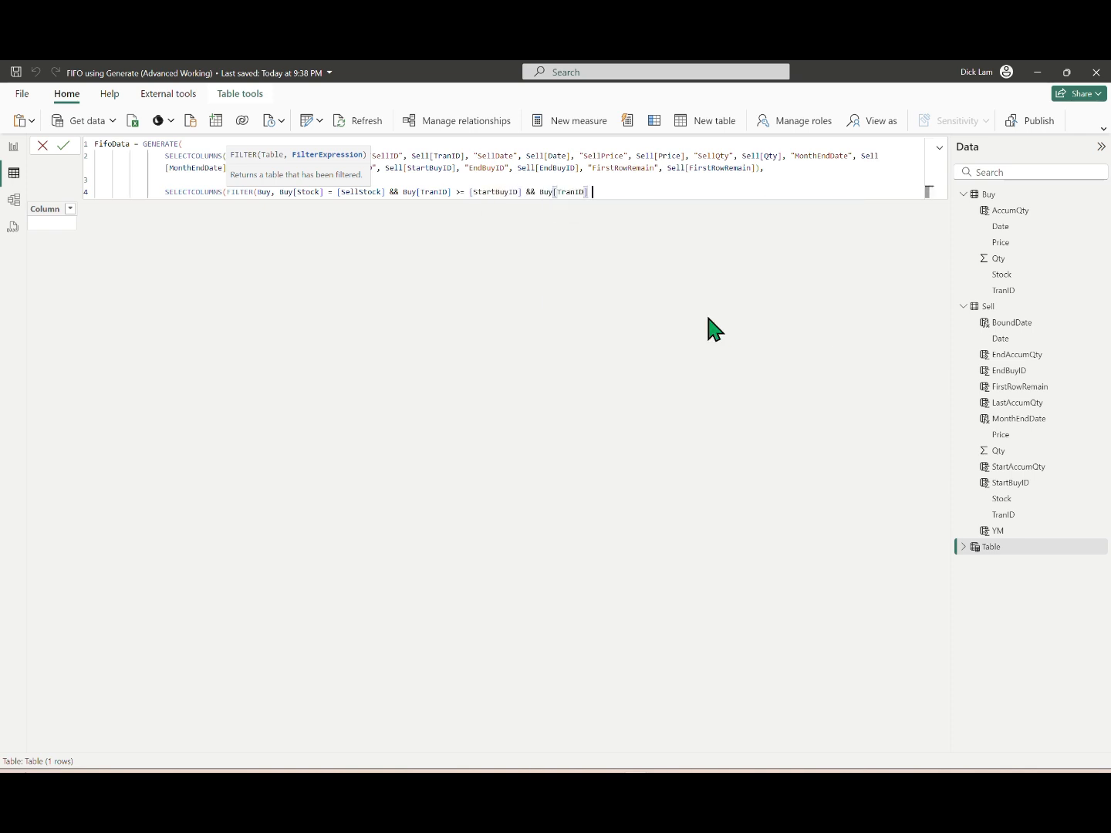
pyautogui.write('<')
pyautogui.write('= [End')
pyautogui.press('Tab')
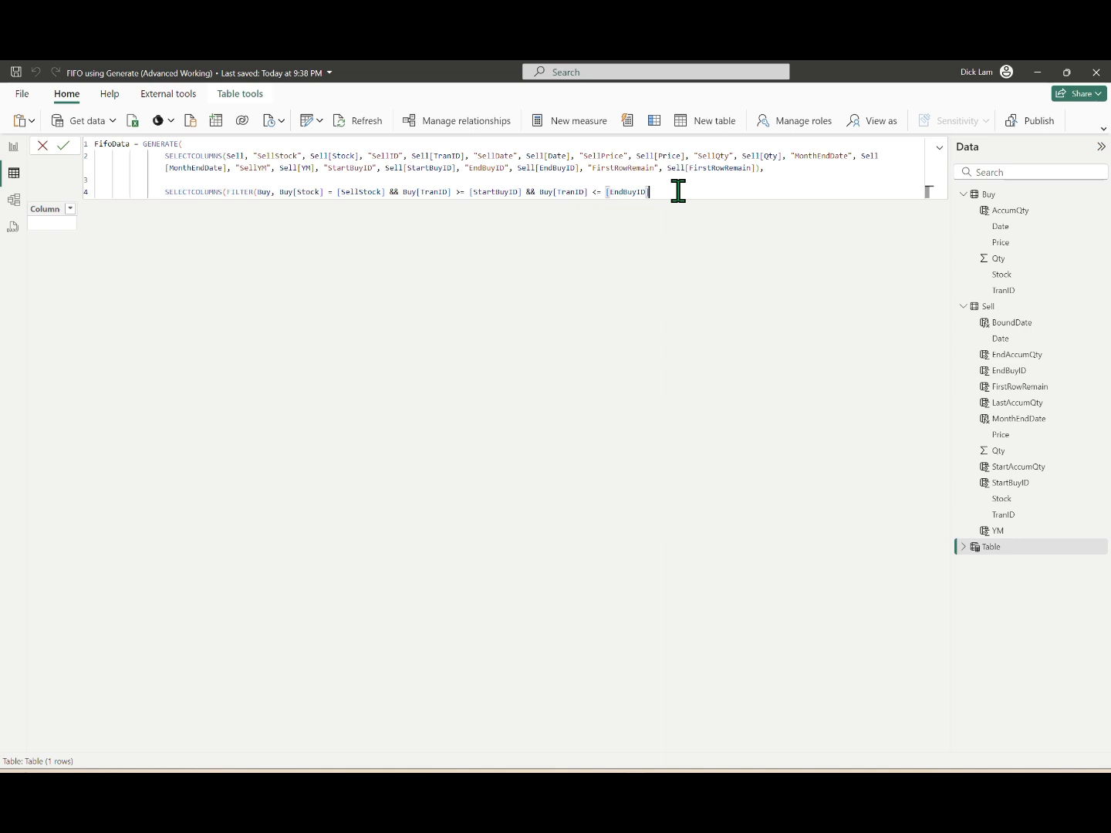
pyautogui.write(')')
# Wrap [StartBuyID] in the Buy filter condition with the EARLIER function
pyautogui.press('Left')
pyautogui.press('Left')
pyautogui.press('Left')
pyautogui.press('Left')
pyautogui.press('Left')
pyautogui.press('Left')
pyautogui.press('Left')
pyautogui.press('Left')
pyautogui.press('Left')
pyautogui.press('Left')
pyautogui.press('Left')
pyautogui.press('Left')
pyautogui.press('Left')
pyautogui.press('Left')
pyautogui.press('Left')
pyautogui.press('Left')
pyautogui.press('Left')
pyautogui.press('Left')
pyautogui.press('Left')
pyautogui.press('Left')
pyautogui.press('Left')
pyautogui.press('Left')
pyautogui.press('Left')
pyautogui.press('Left')
pyautogui.press('Left')
pyautogui.press('Left')
pyautogui.press('Left')
pyautogui.press('Left')
pyautogui.press('Left')
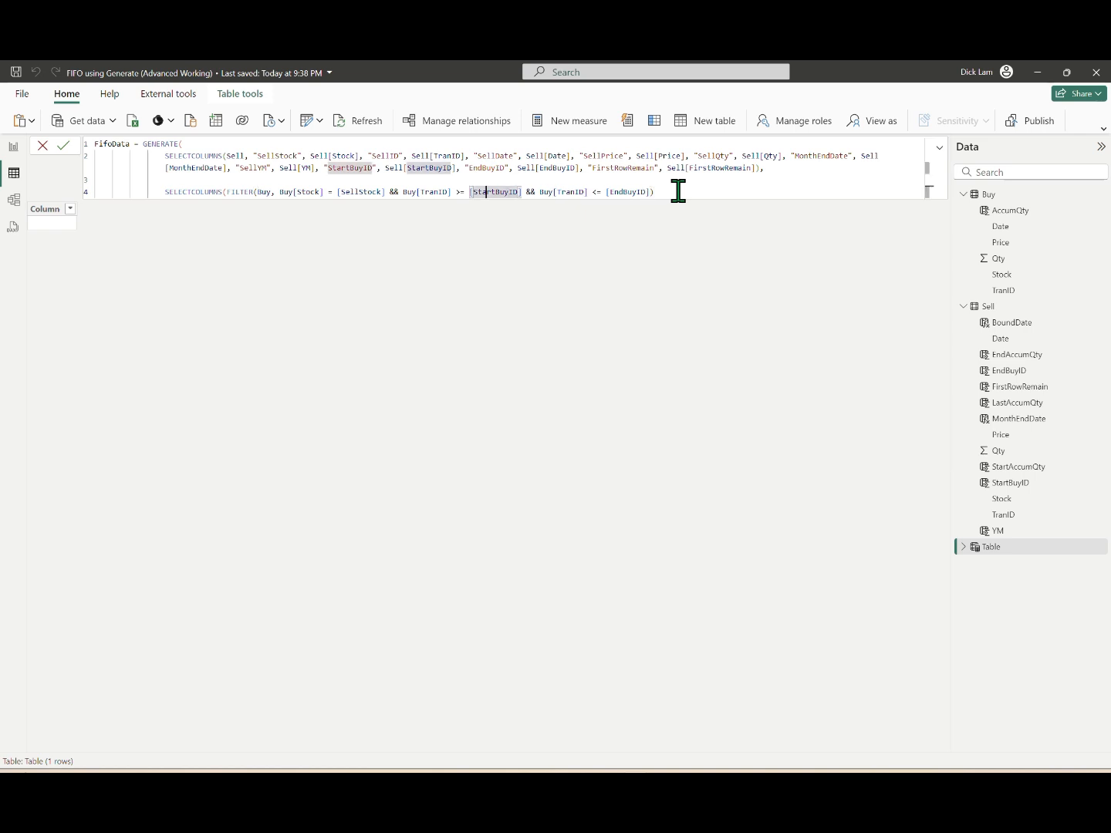
pyautogui.write('earel')
pyautogui.press('BackSpace')
pyautogui.press('BackSpace')
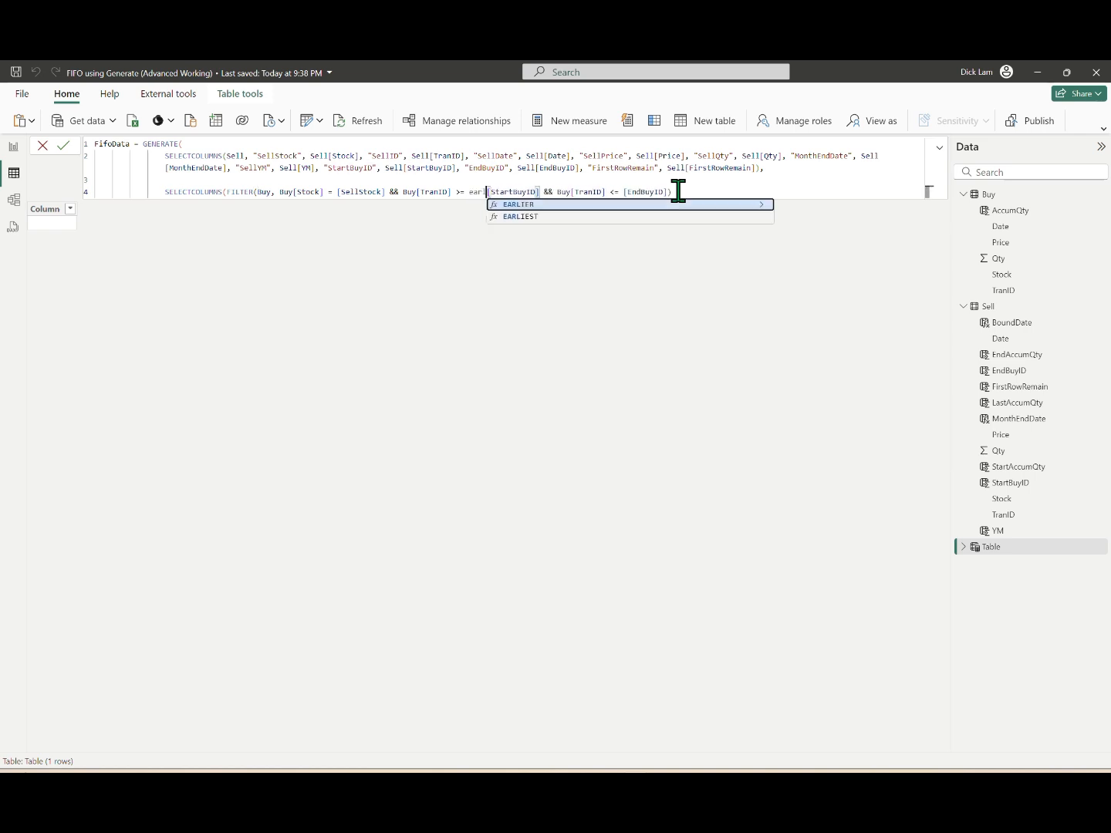
pyautogui.write('LIER(')
pyautogui.press('Tab')
pyautogui.press('Right')
pyautogui.press('Right')
pyautogui.press('Right')
pyautogui.press('Right')
pyautogui.press('Right')
pyautogui.press('Right')
pyautogui.press('Right')
pyautogui.press('Right')
pyautogui.press('Right')
pyautogui.press('Right')
pyautogui.press('Right')
pyautogui.press('Right')
pyautogui.write(')')
# Wrap [EndBuyID] in EARLIER as well and close the FILTER function, ending with a comma
pyautogui.press('Right')
pyautogui.press('Right')
pyautogui.press('Right')
pyautogui.press('Right')
pyautogui.press('Right')
pyautogui.press('Right')
pyautogui.press('Right')
pyautogui.press('Right')
pyautogui.press('Right')
pyautogui.press('Right')
pyautogui.press('Right')
pyautogui.press('Right')
pyautogui.press('Right')
pyautogui.press('Right')
pyautogui.press('Right')
pyautogui.press('Right')
pyautogui.press('Right')
pyautogui.press('Right')
pyautogui.press('Right')
pyautogui.write('(')
pyautogui.press('Right')
pyautogui.press('Left')
pyautogui.press('BackSpace')
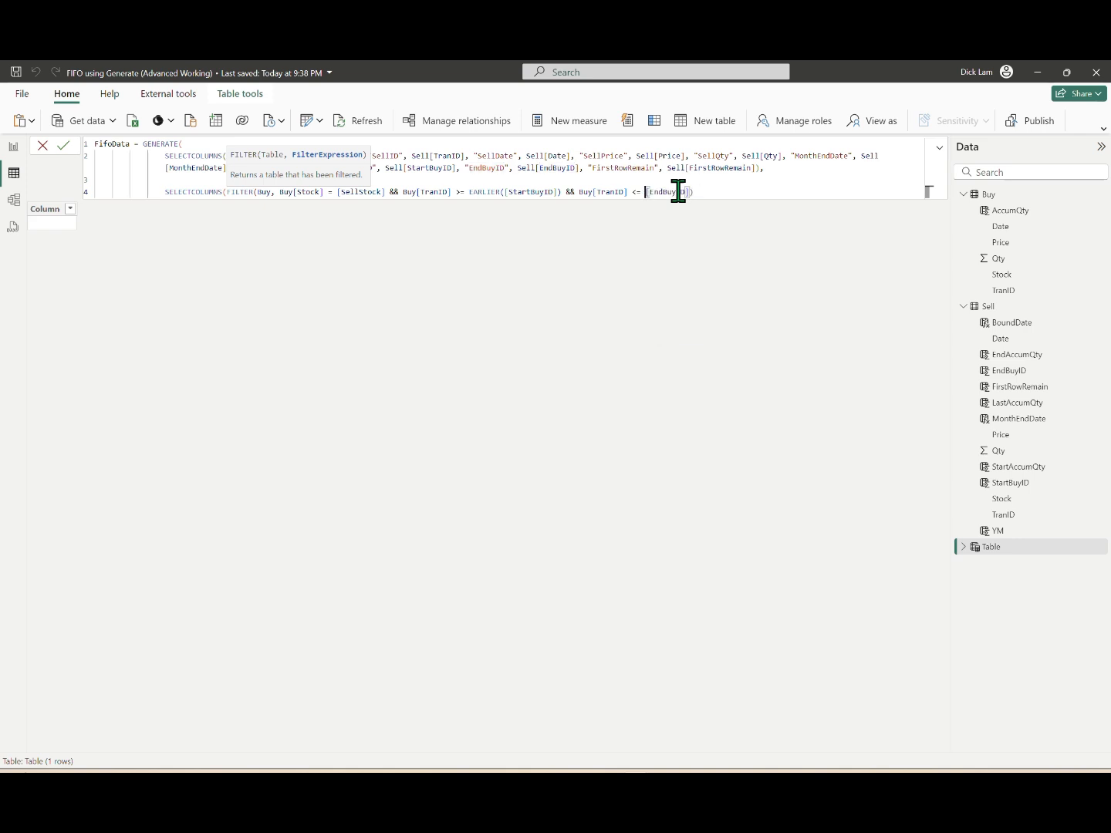
pyautogui.write('earl')
pyautogui.press('Tab')
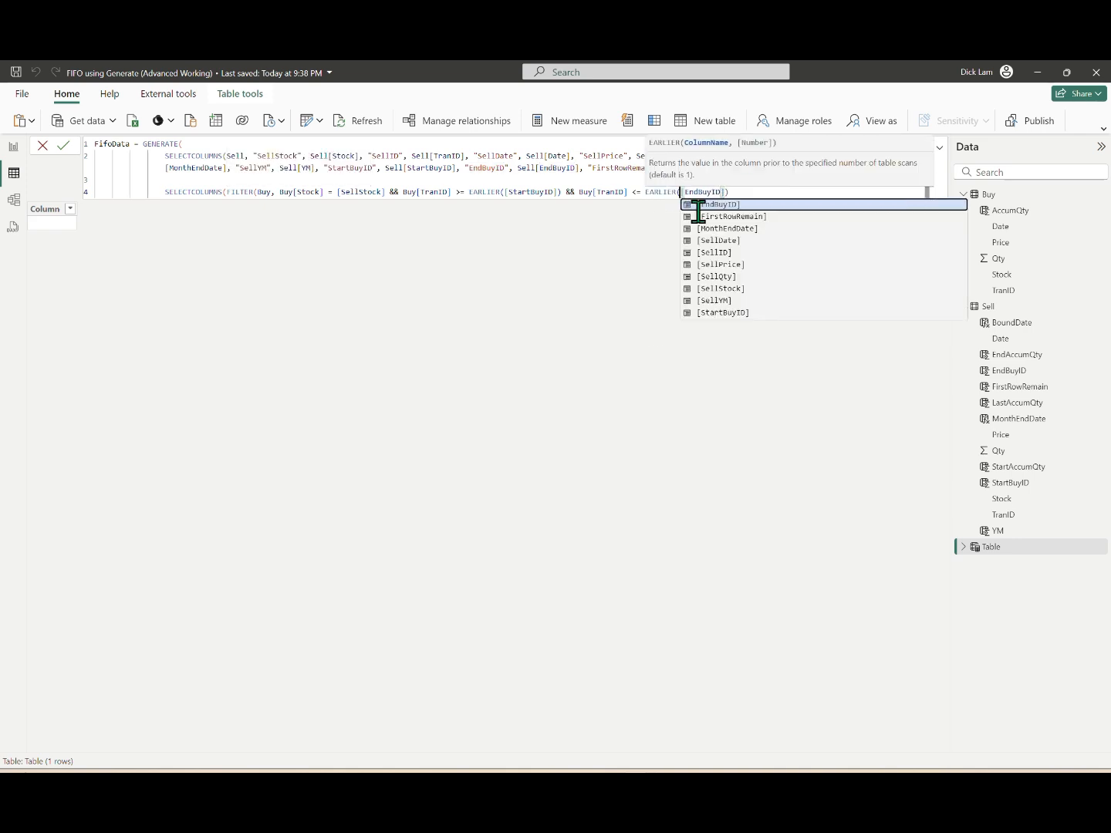
pyautogui.press('Right')
pyautogui.press('Right')
pyautogui.press('Right')
pyautogui.press('Right')
pyautogui.press('Right')
pyautogui.press('Right')
pyautogui.press('Right')
pyautogui.press('Right')
pyautogui.press('Right')
pyautogui.press('Right')
pyautogui.write('),')
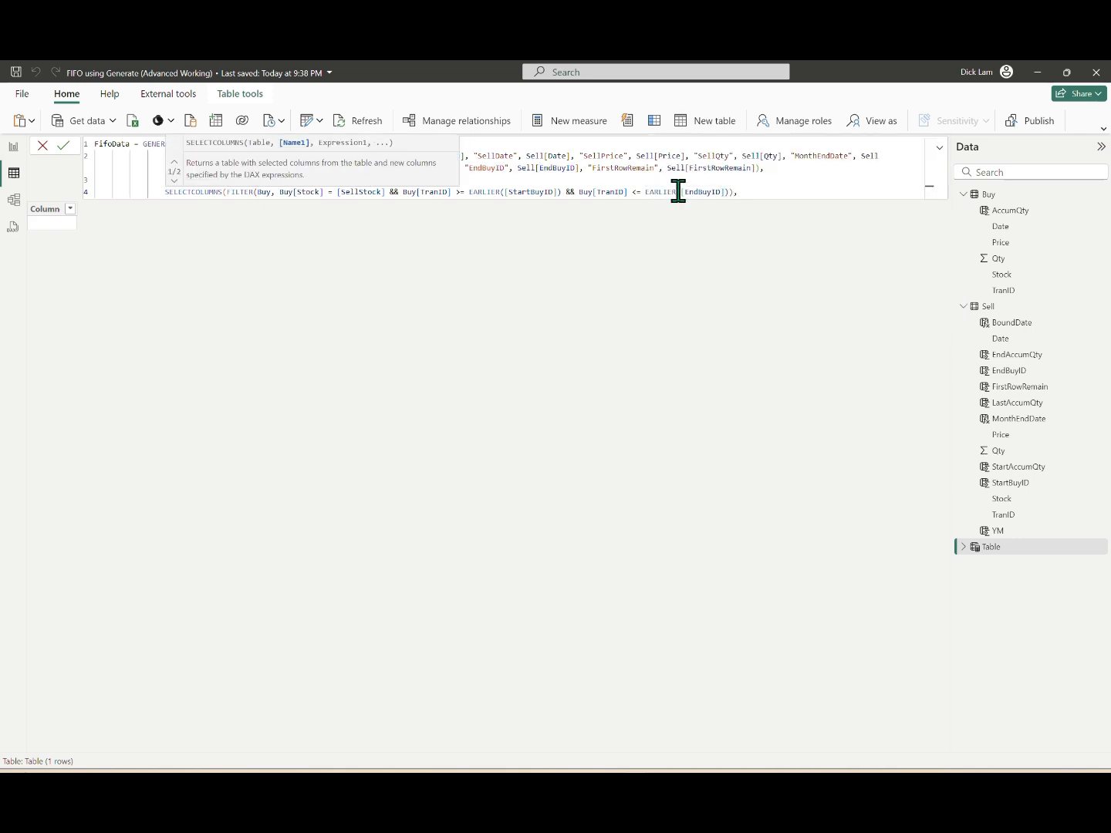
# Add the pairs "BuyStock", Buy[Stock] and "BuyID", Buy[TranID] to the second SELECTCOLUMNS list
pyautogui.write(' "')
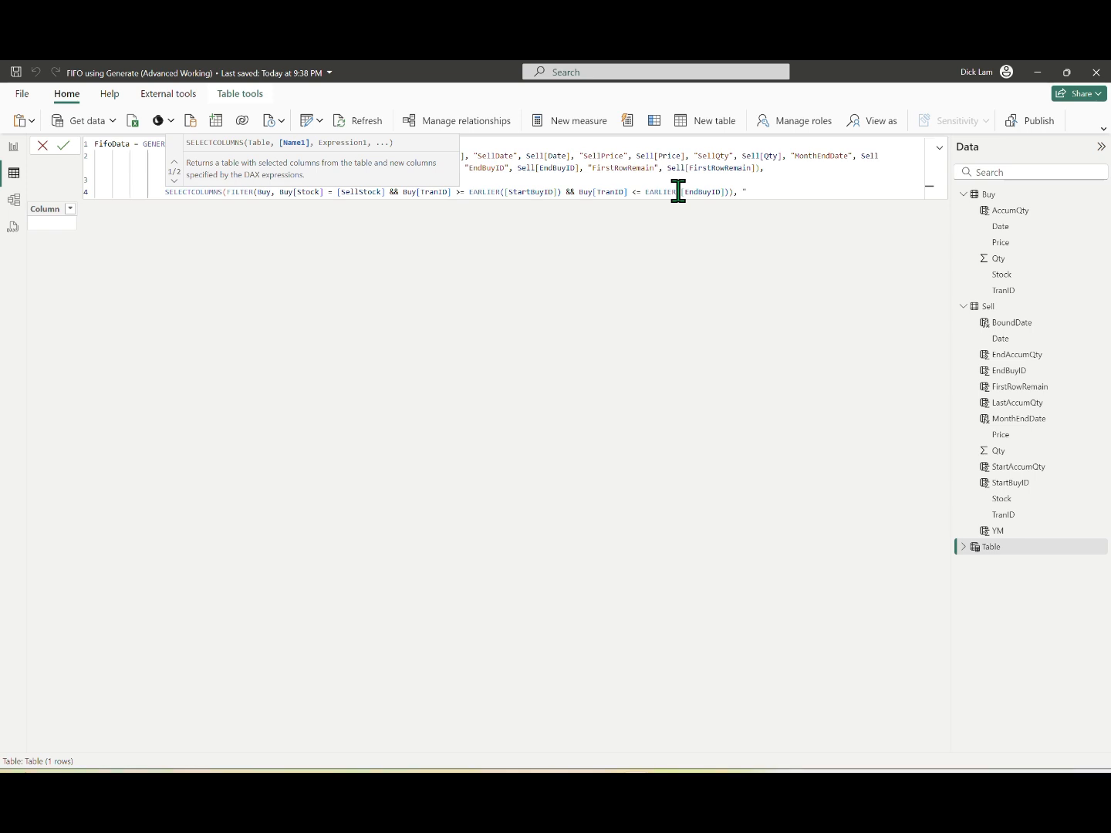
pyautogui.write('BuyStock", stock')
pyautogui.press('Tab')
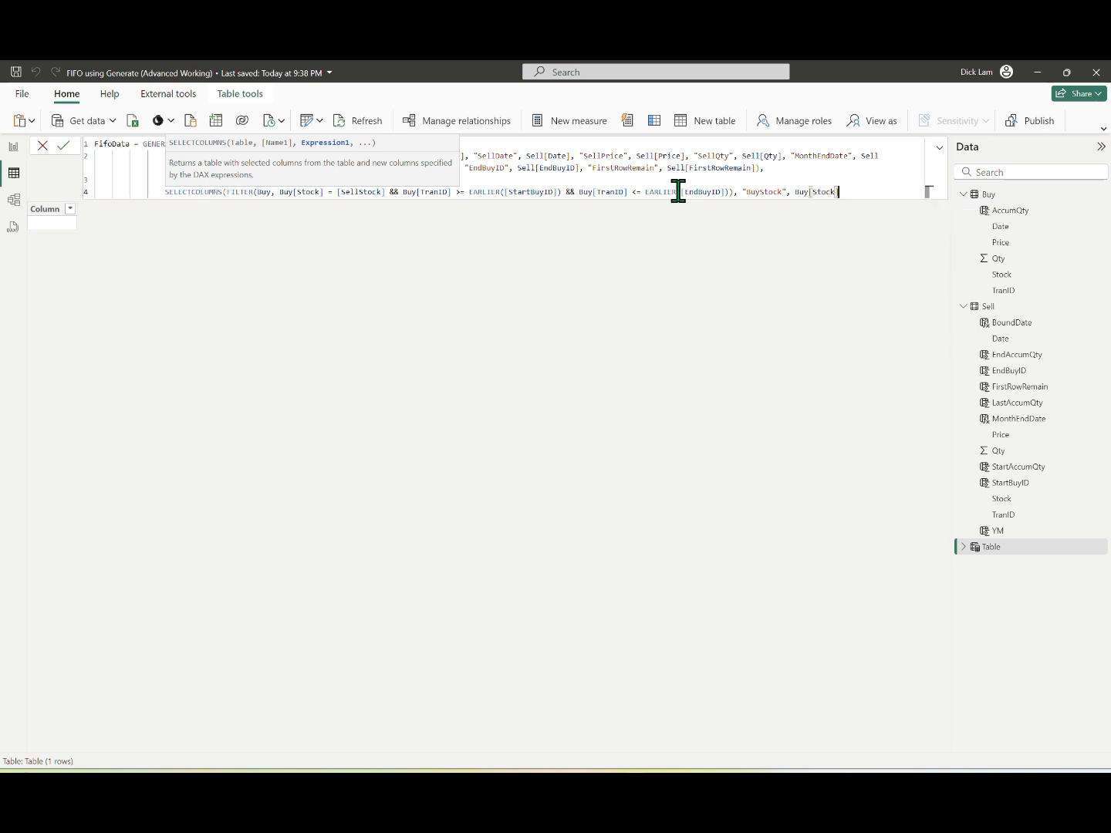
pyautogui.write(', "Buy')
pyautogui.write('ID", tranid')
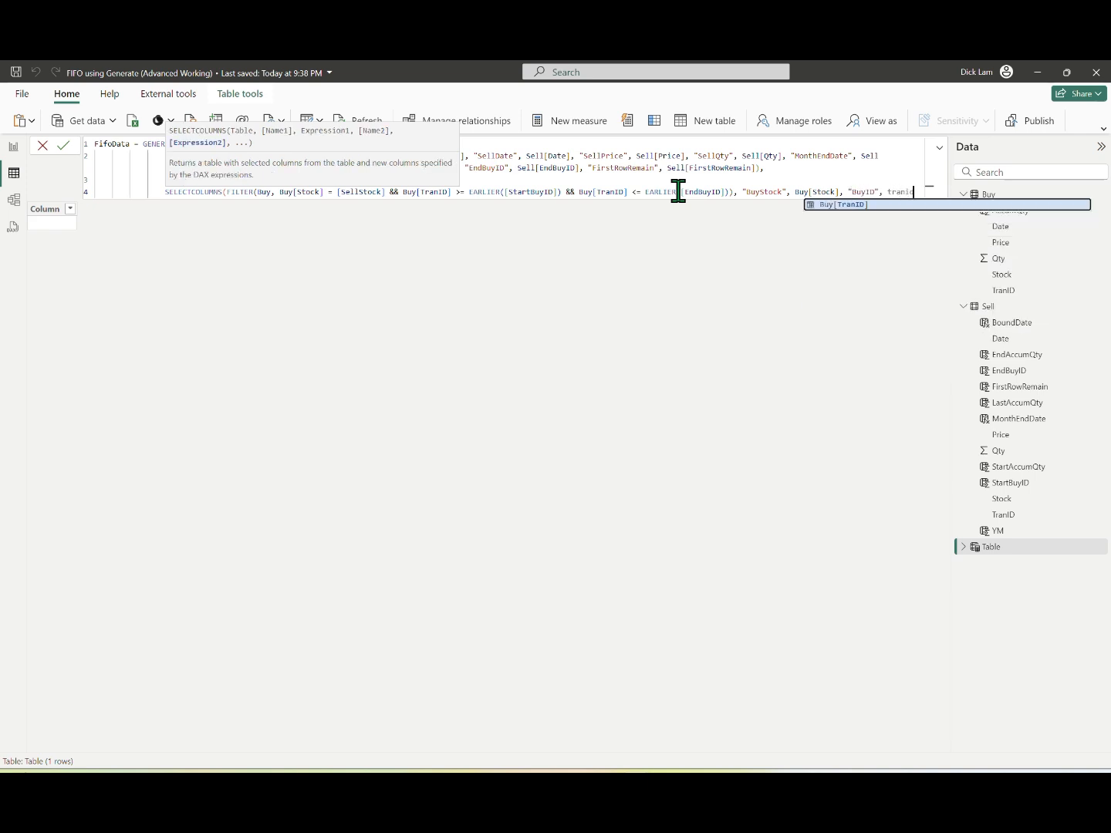
pyautogui.press('Tab')
# Continue the Buy column list with "BuyDate", Buy[Date] and "BuyPrice", Buy[Price]
pyautogui.write(', "Buy')
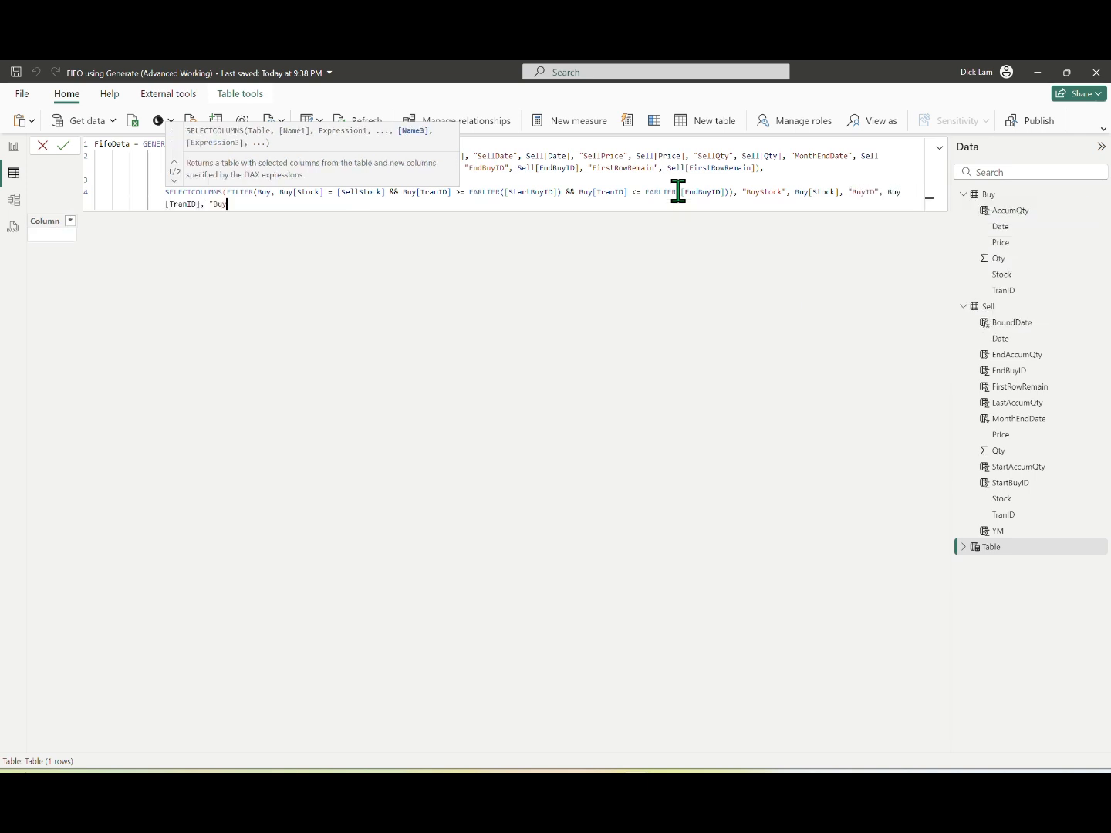
pyautogui.write('Date", date')
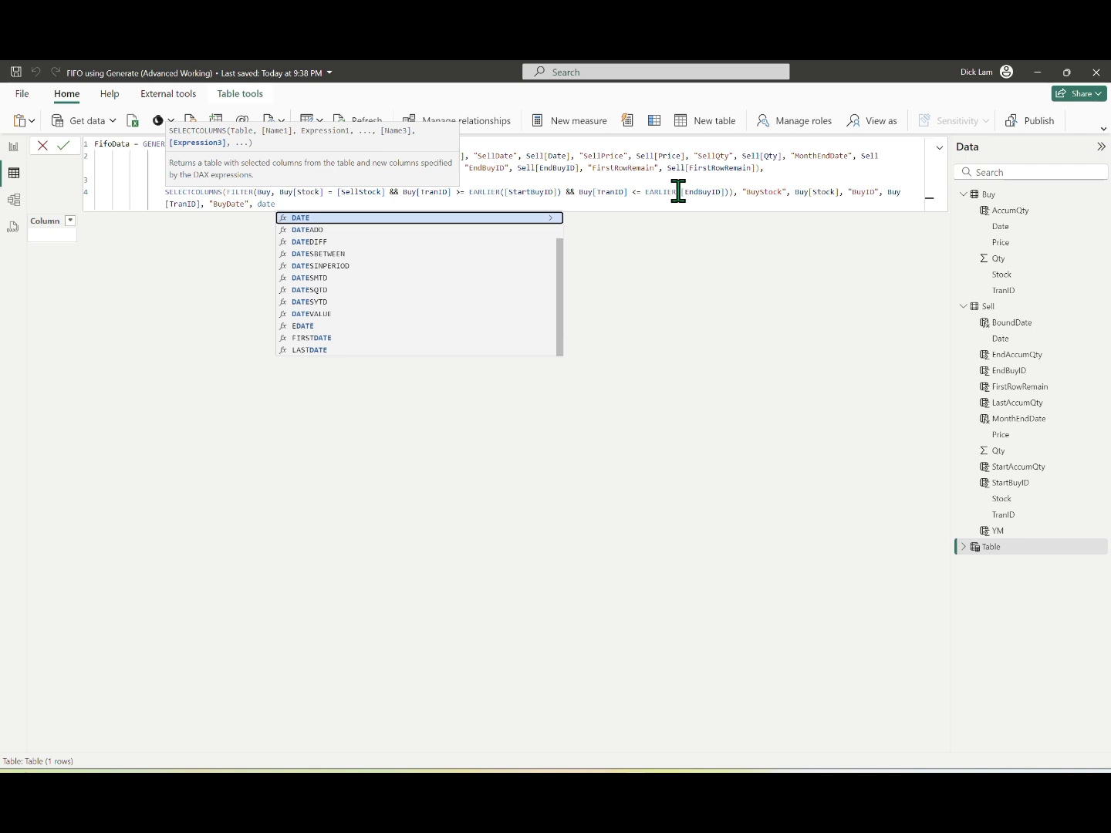
pyautogui.press('Tab')
pyautogui.write(', "Buy')
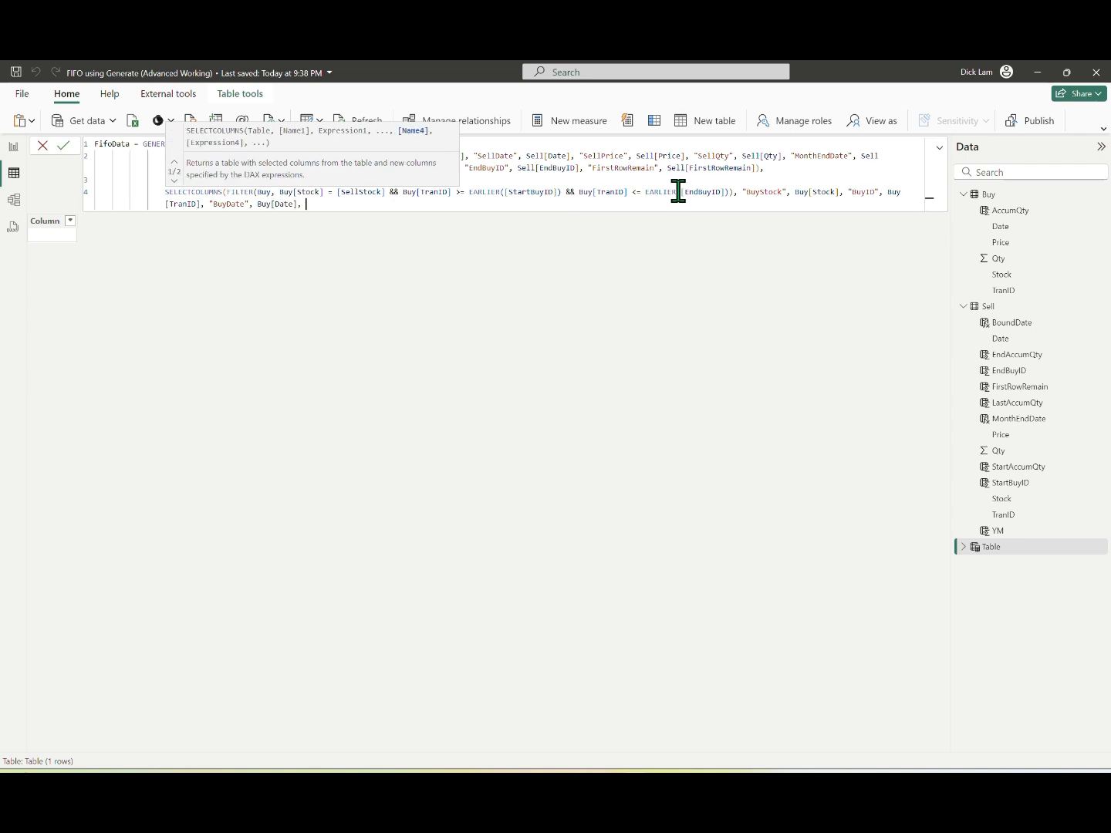
pyautogui.write('Price", price')
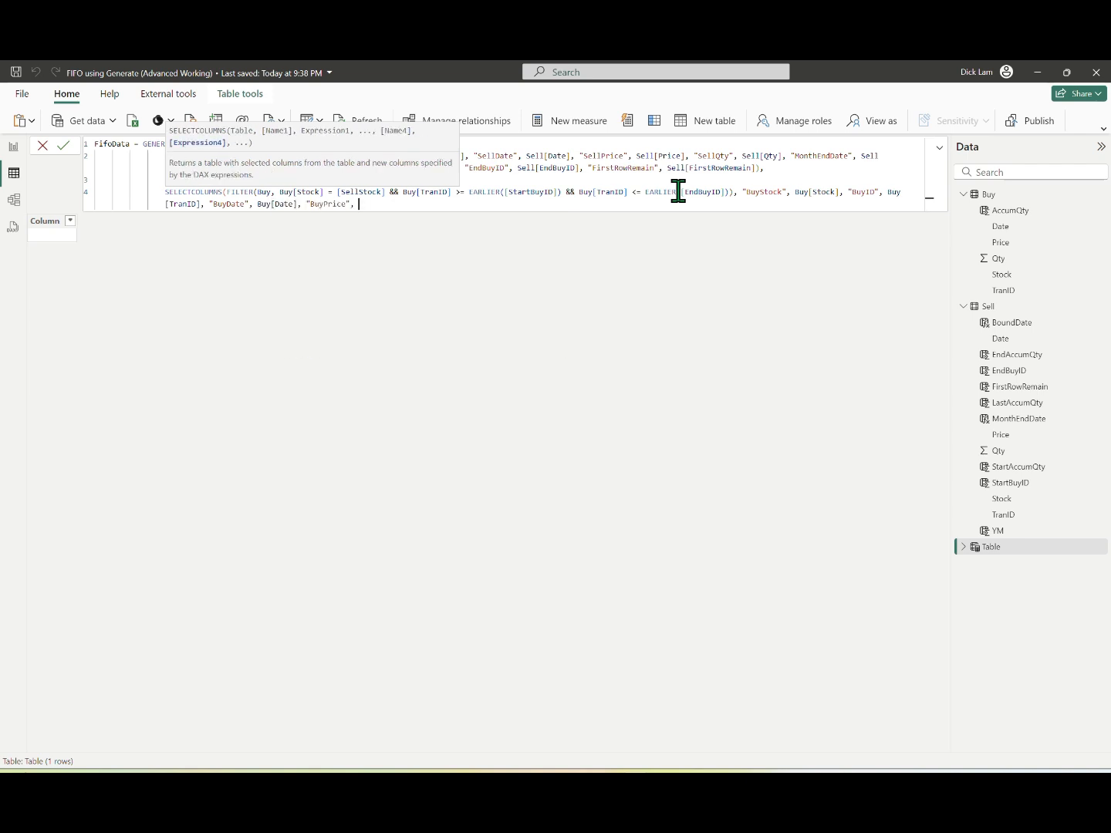
pyautogui.press('Up')
pyautogui.press('Up')
pyautogui.press('Up')
pyautogui.press('Up')
pyautogui.press('Tab')
# Add the pair "TmpBuyQty", Buy[Qty], close SELECTCOLUMNS and GENERATE, and commit the FifoData table formula
pyautogui.write(', "')
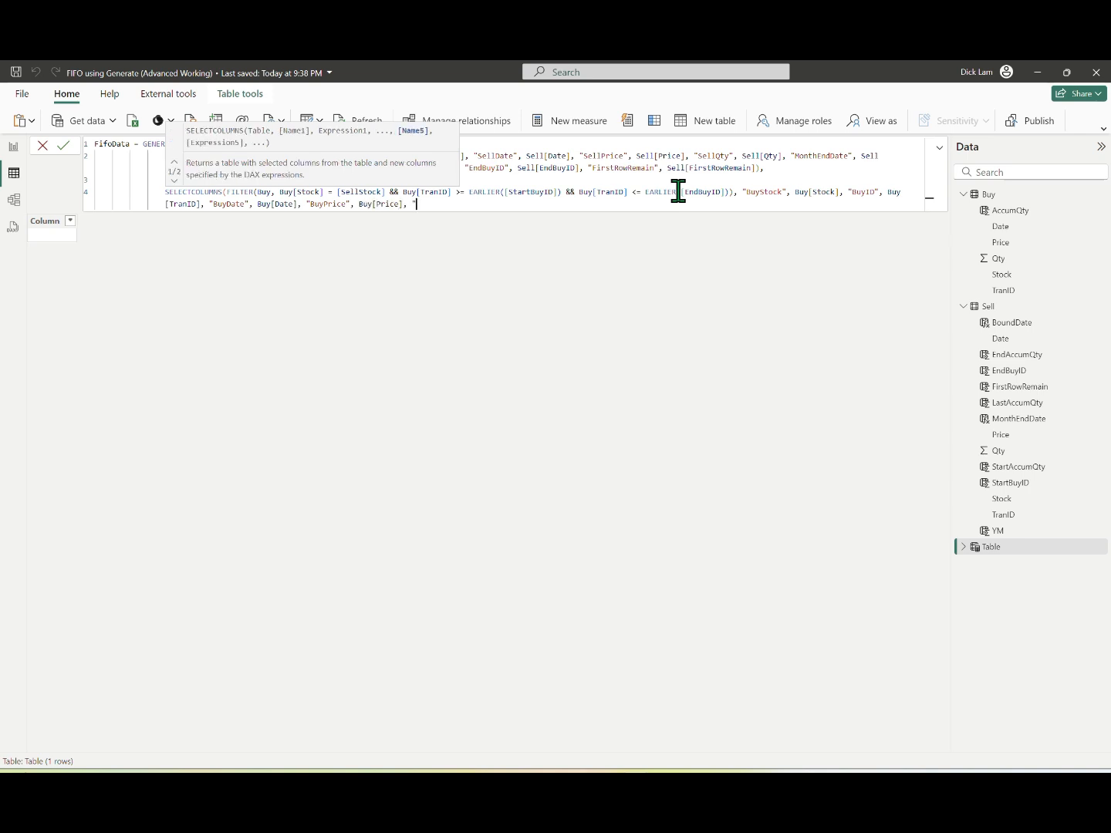
pyautogui.write('TmpBuyQty",')
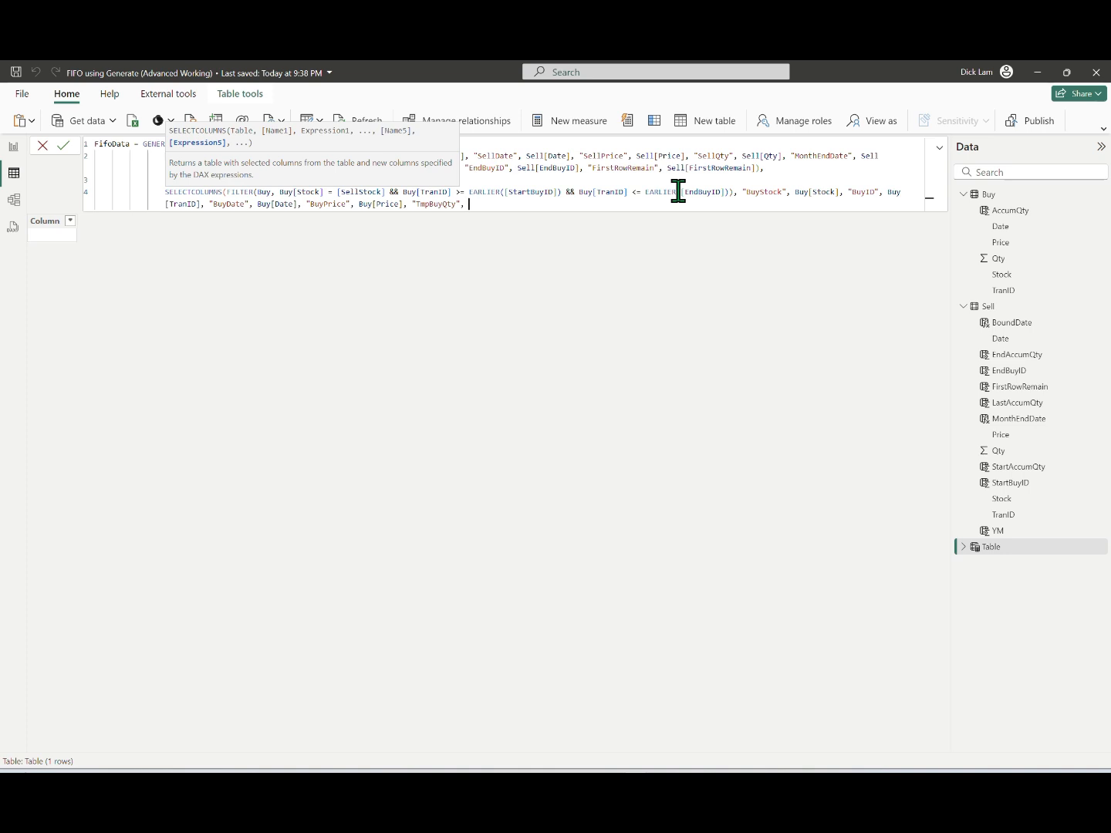
pyautogui.write('buy[Qty])')
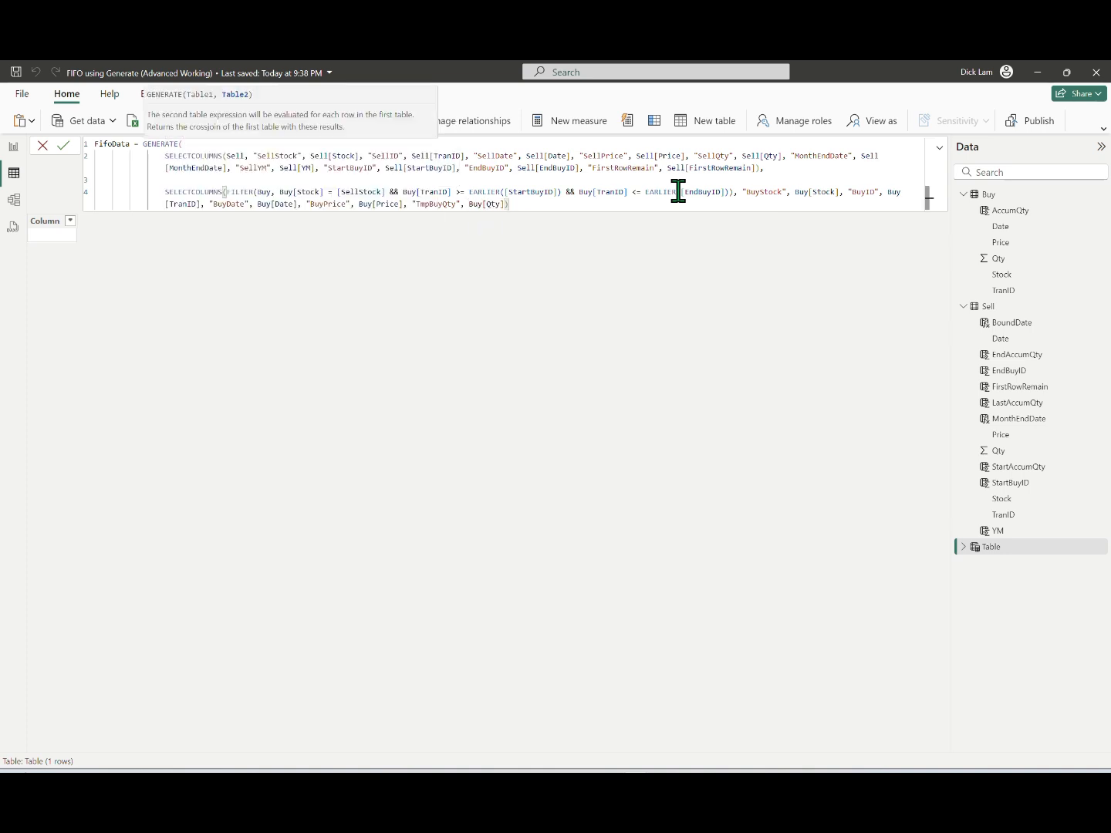
pyautogui.press('Return')
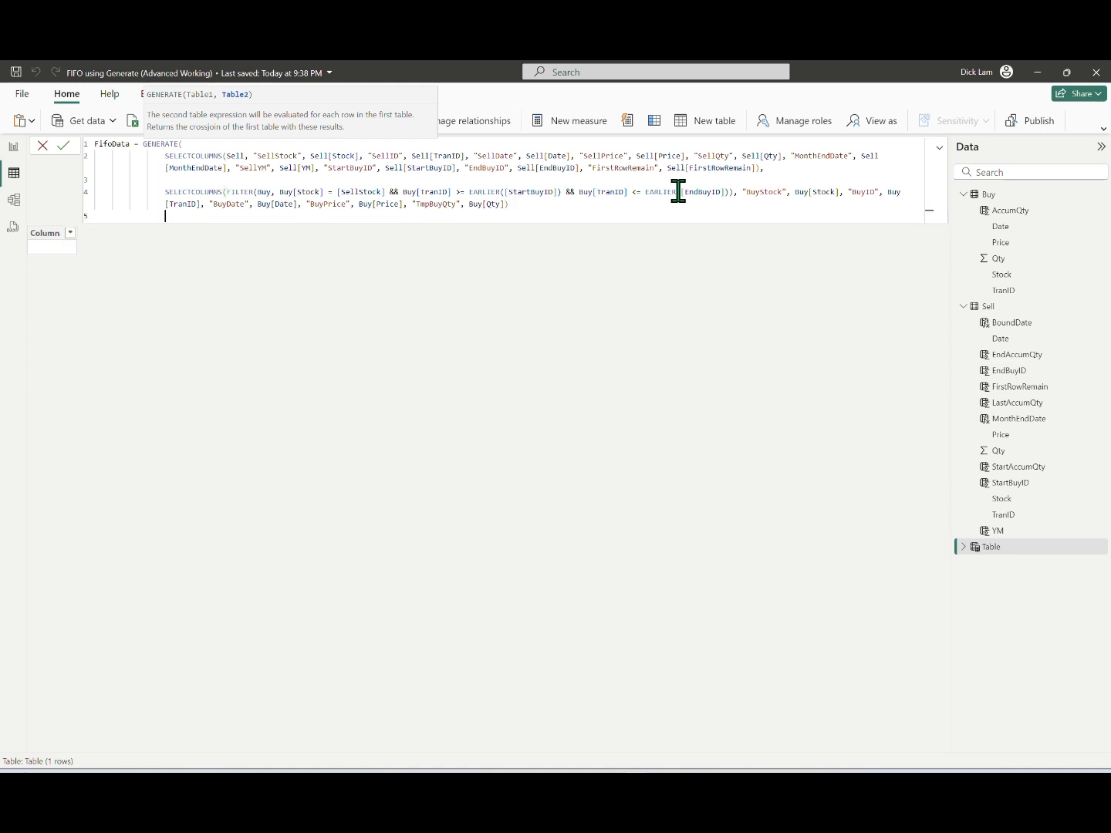
pyautogui.press('BackSpace')
pyautogui.write(')')
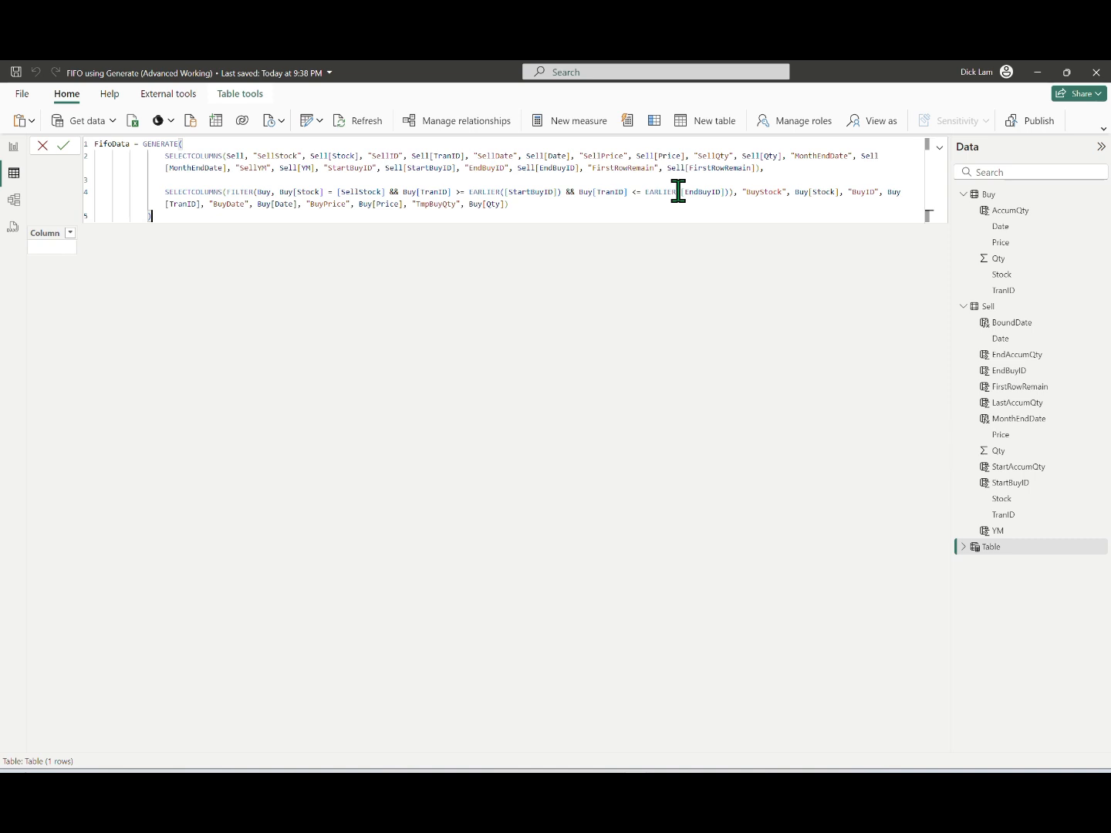
pyautogui.press('Return')
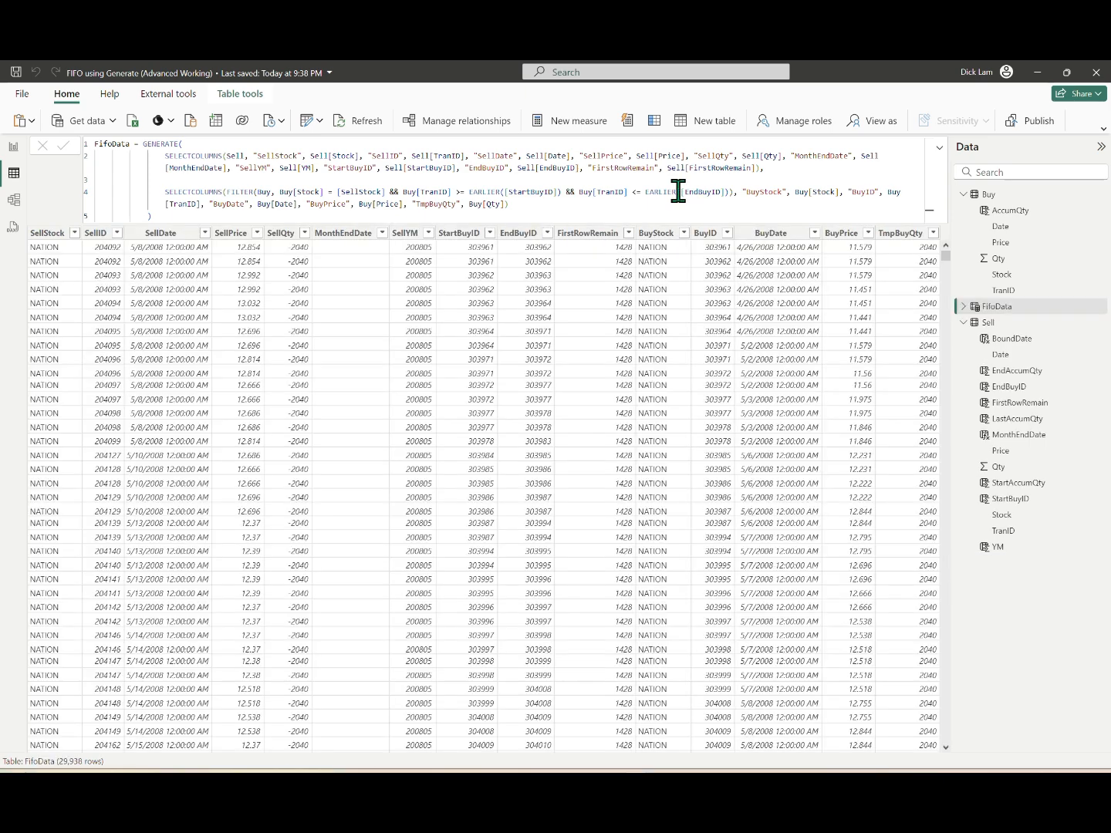
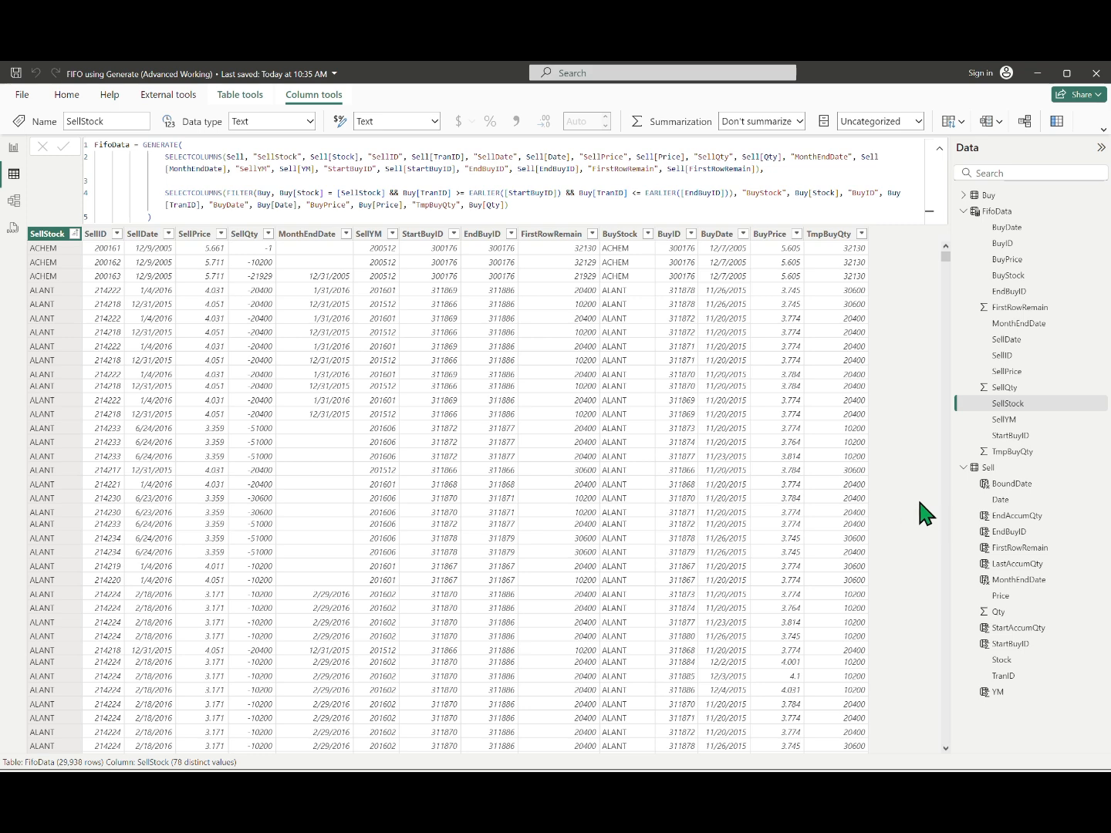
# Begin a BuyQty column in FifoData with Var TmpRank = RANKX(FILTER(FifoData, FifoData[SellStock] = EARLIER(FifoData[SellStock]) &&
pyautogui.write('BuyQty =')
pyautogui.hotkey('shift', 'Return')
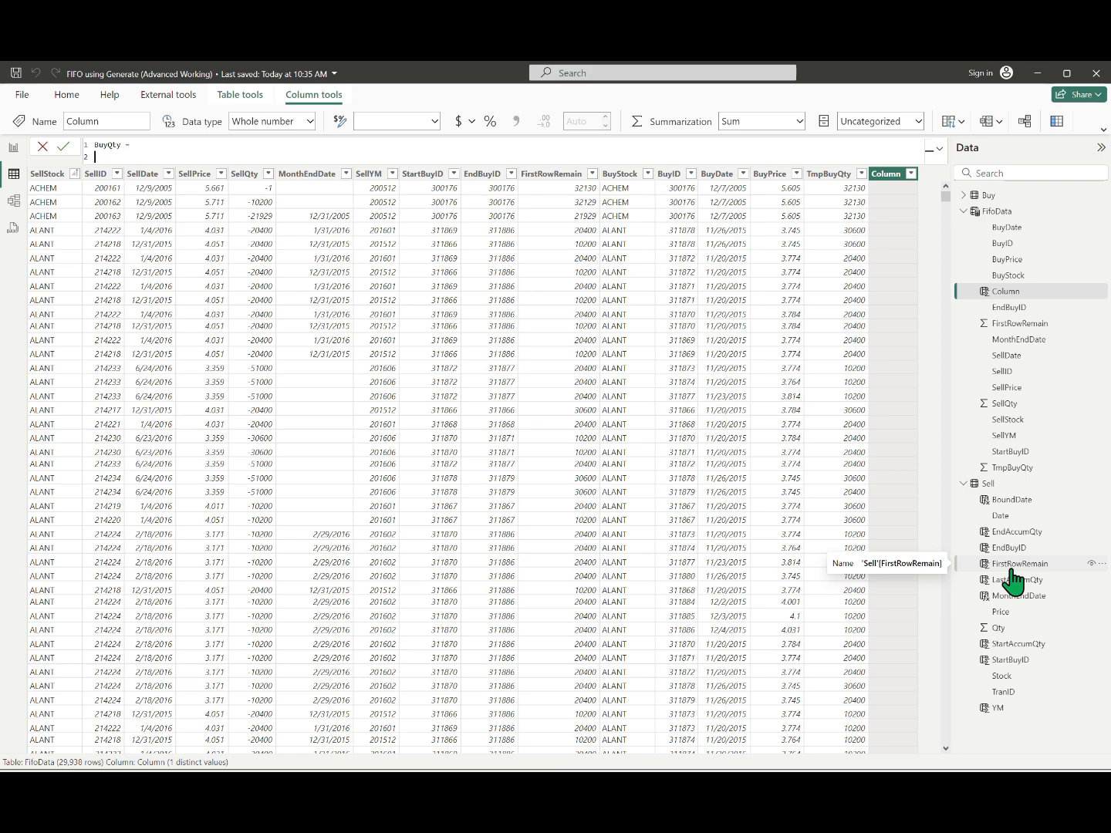
pyautogui.write('Var TmpRank = ran')
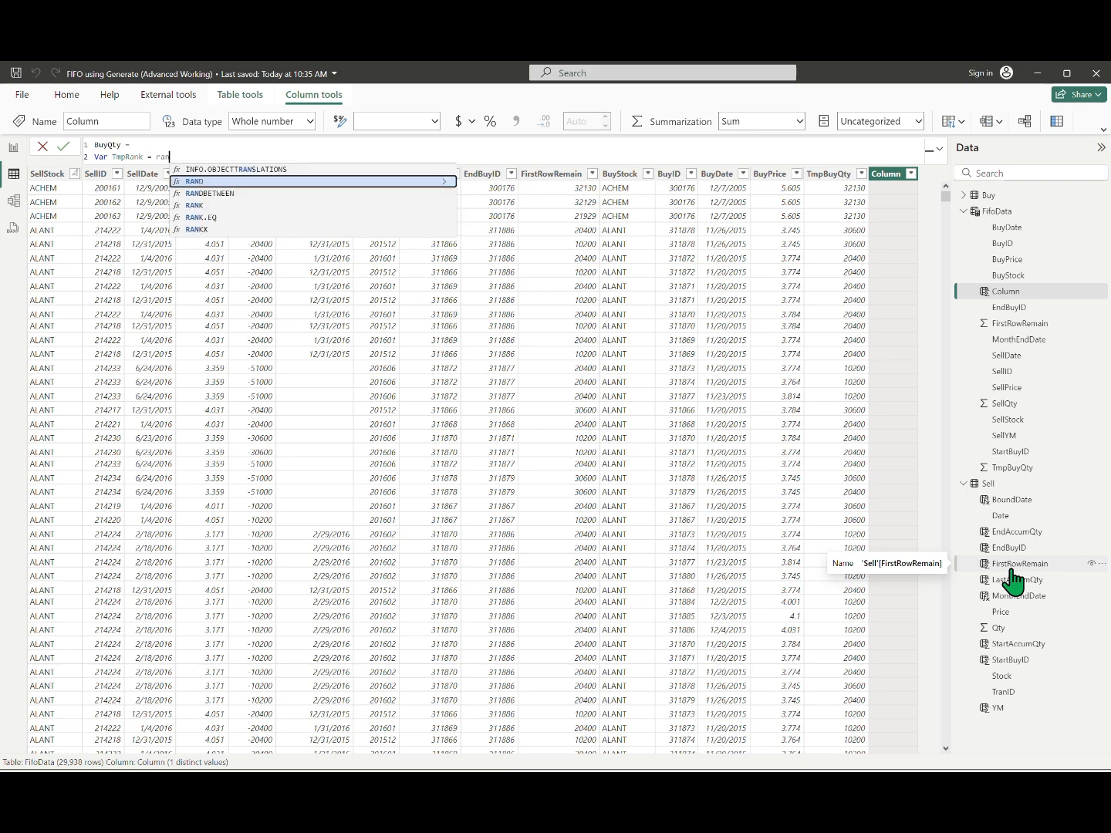
pyautogui.write('kx(filter(')
pyautogui.write('FifoData, sell')
pyautogui.write('s')
pyautogui.press('Tab')
pyautogui.write('= earlier(')
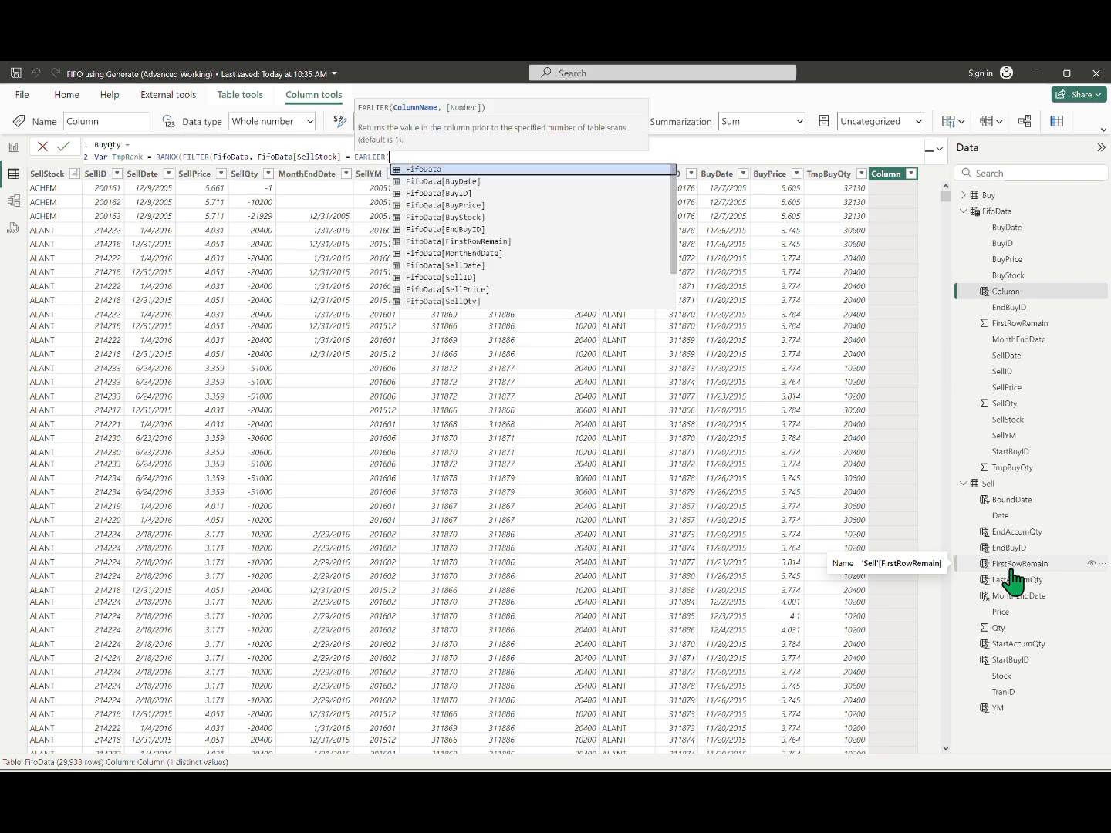
pyautogui.write('sellstoc')
pyautogui.press('Tab')
pyautogui.write(') && ')
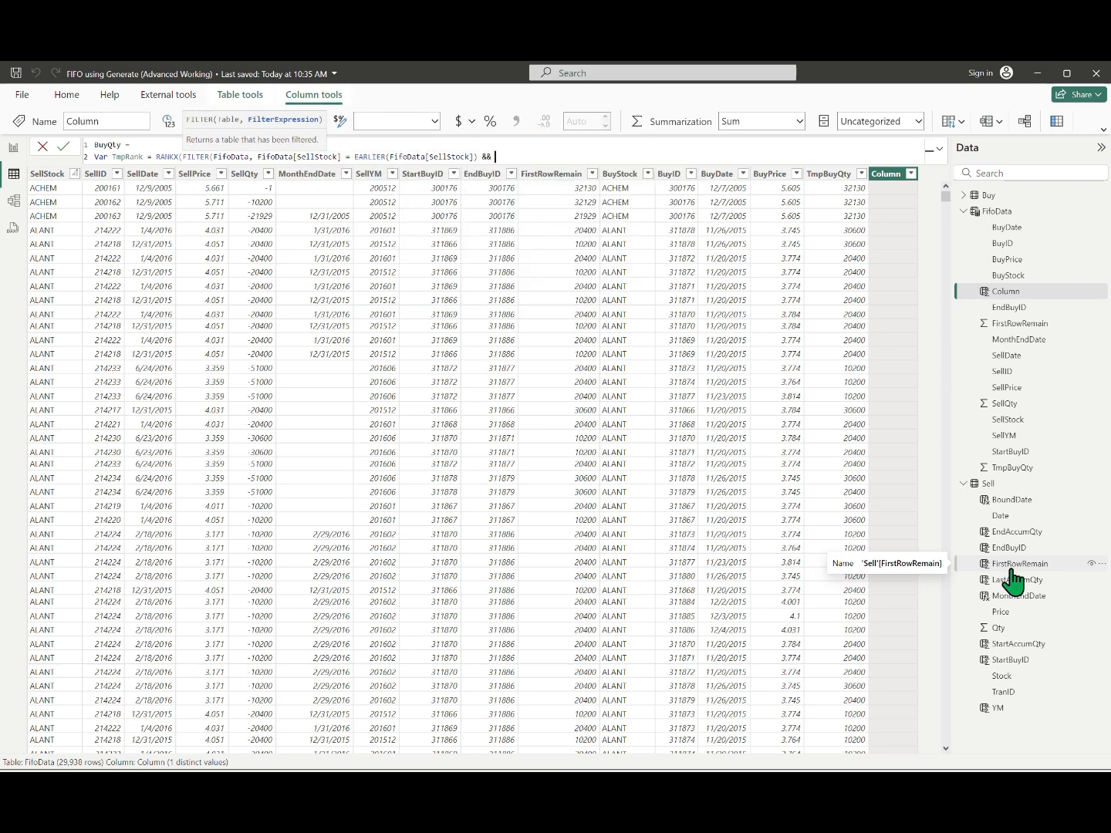
# Add the filter condition FifoData[SellID] = EARLIER(FifoData[SellID]) to TmpRank and close the FILTER function
pyautogui.write('selli')
pyautogui.press('Tab')
pyautogui.write('= earlier(selli')
pyautogui.press('Tab')
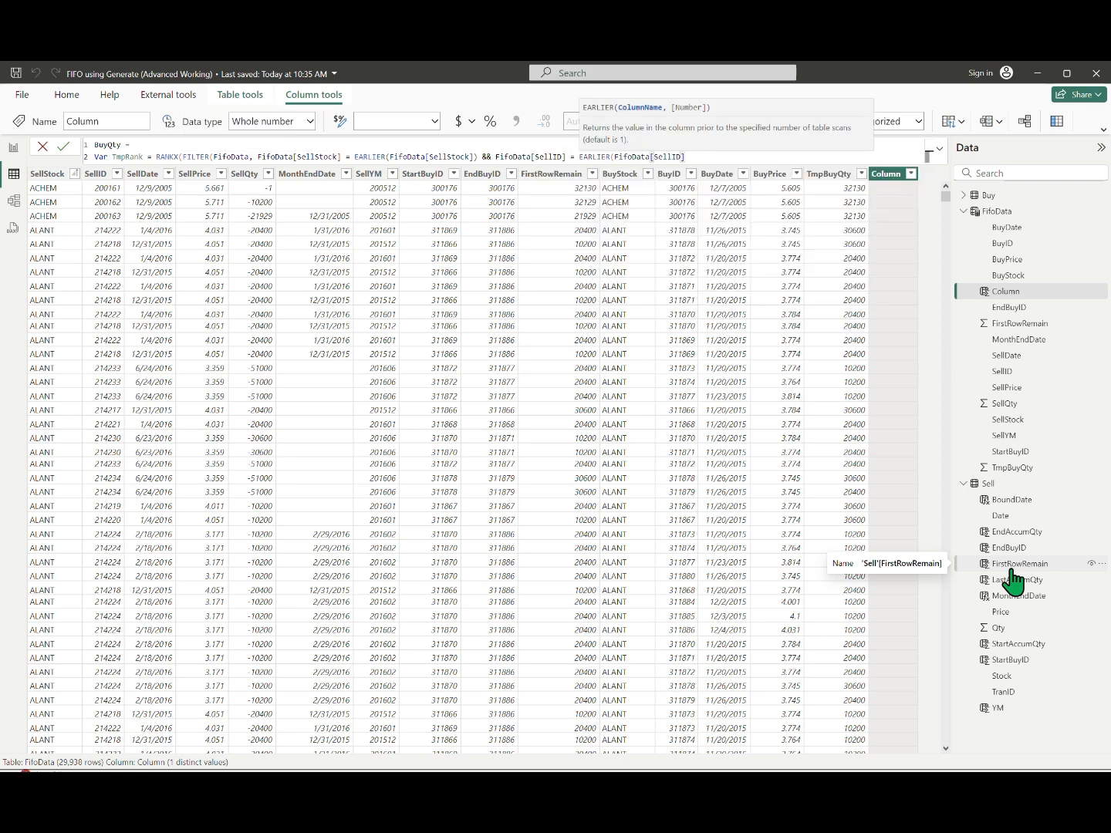
pyautogui.write('))')
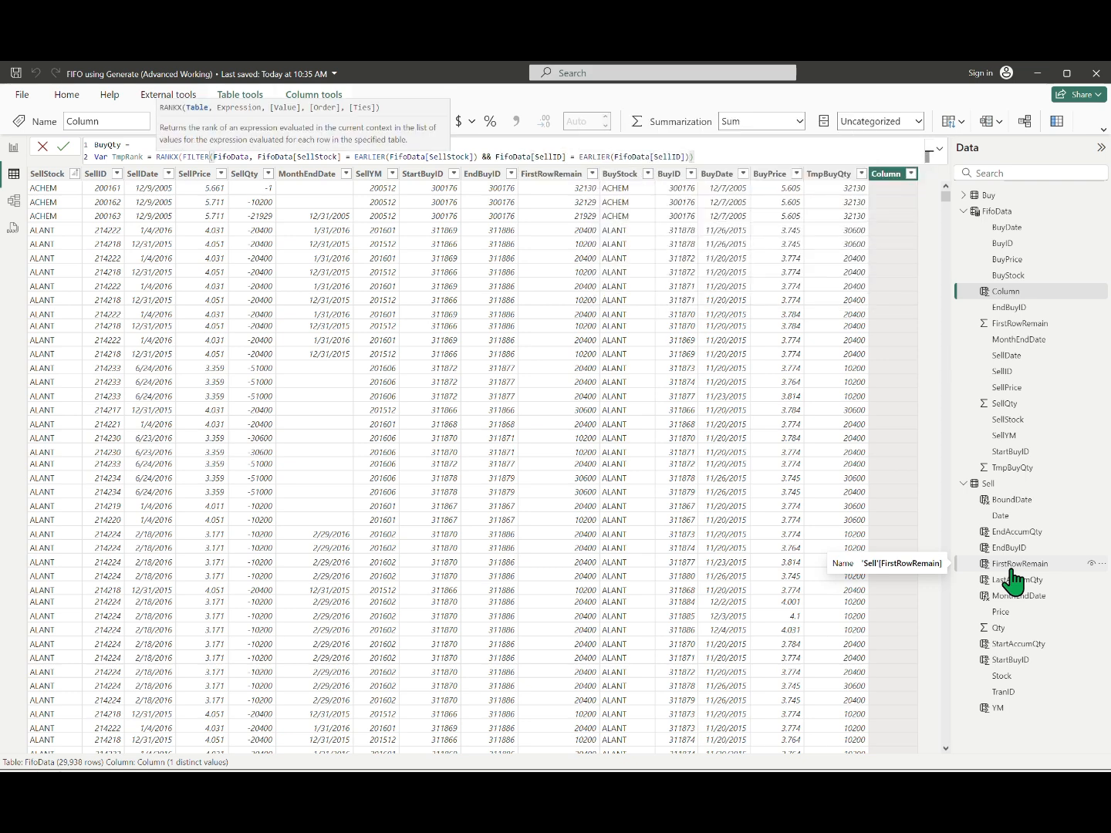
# Complete the TmpRank variable by ranking on FifoData[BuyID] in ASC order and close the RANKX function
pyautogui.write(', buyid')
pyautogui.press('Tab')
pyautogui.write(',,ASC')
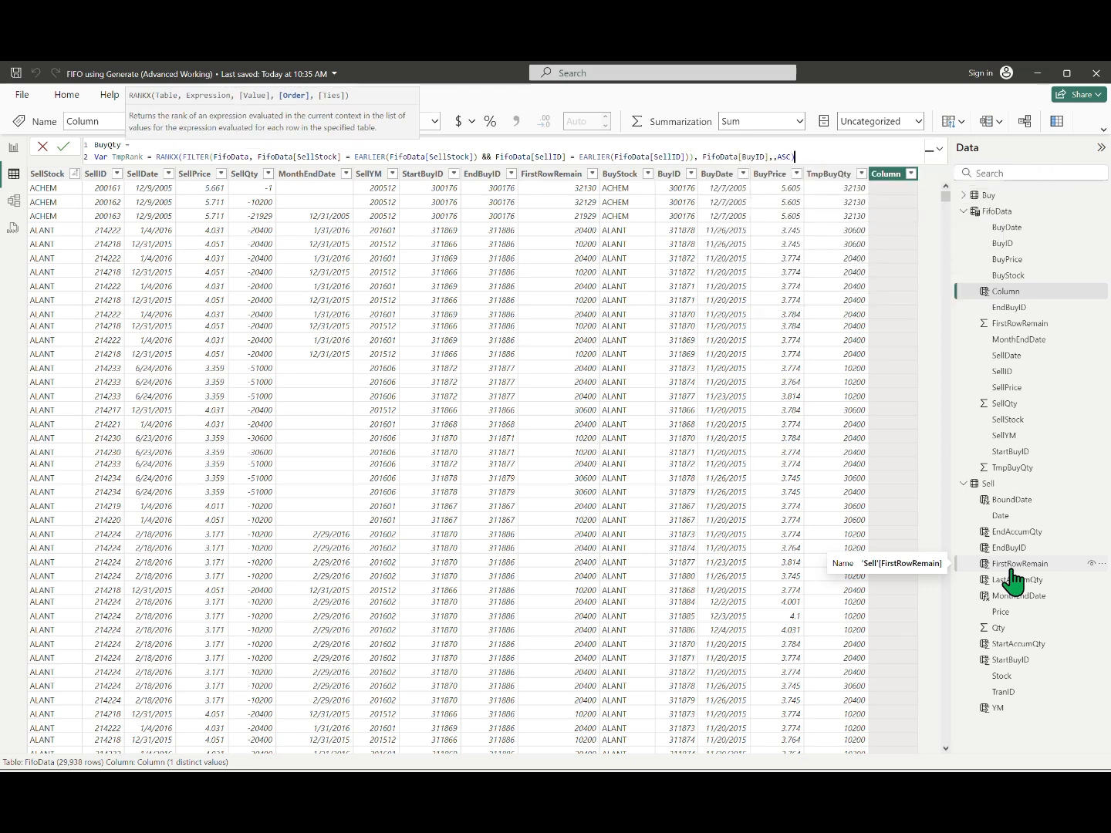
pyautogui.write(')')
# Add RETURN IF(TmpRank = 1, MIN(FifoData[FirstRowRemain], FifoData[TmpBuyQty]), FifoData[TmpBuyQty]), commit the BuyQty column and format it with thousands separators
pyautogui.hotkey('shift', 'Return')
pyautogui.write('RETURN IF(TmpRank = 1, ')
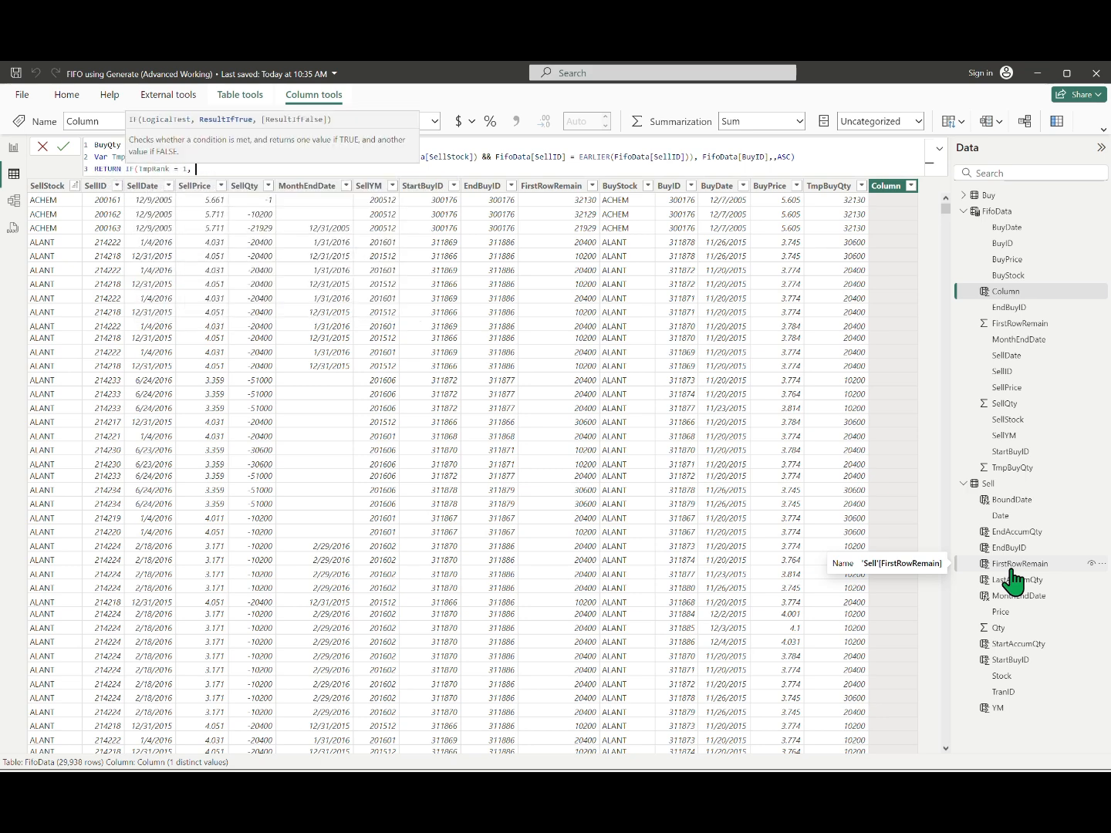
pyautogui.write('min')
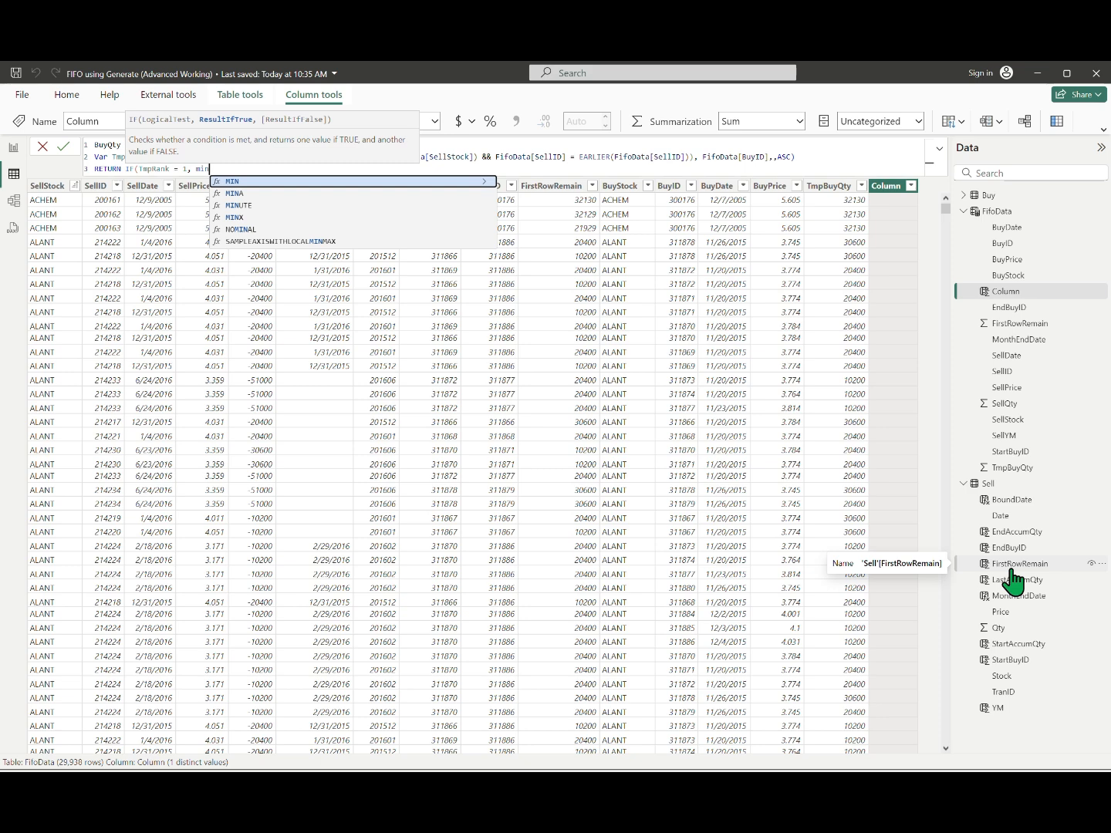
pyautogui.press('Tab')
pyautogui.write('FifoData[FirstRowRemain],')
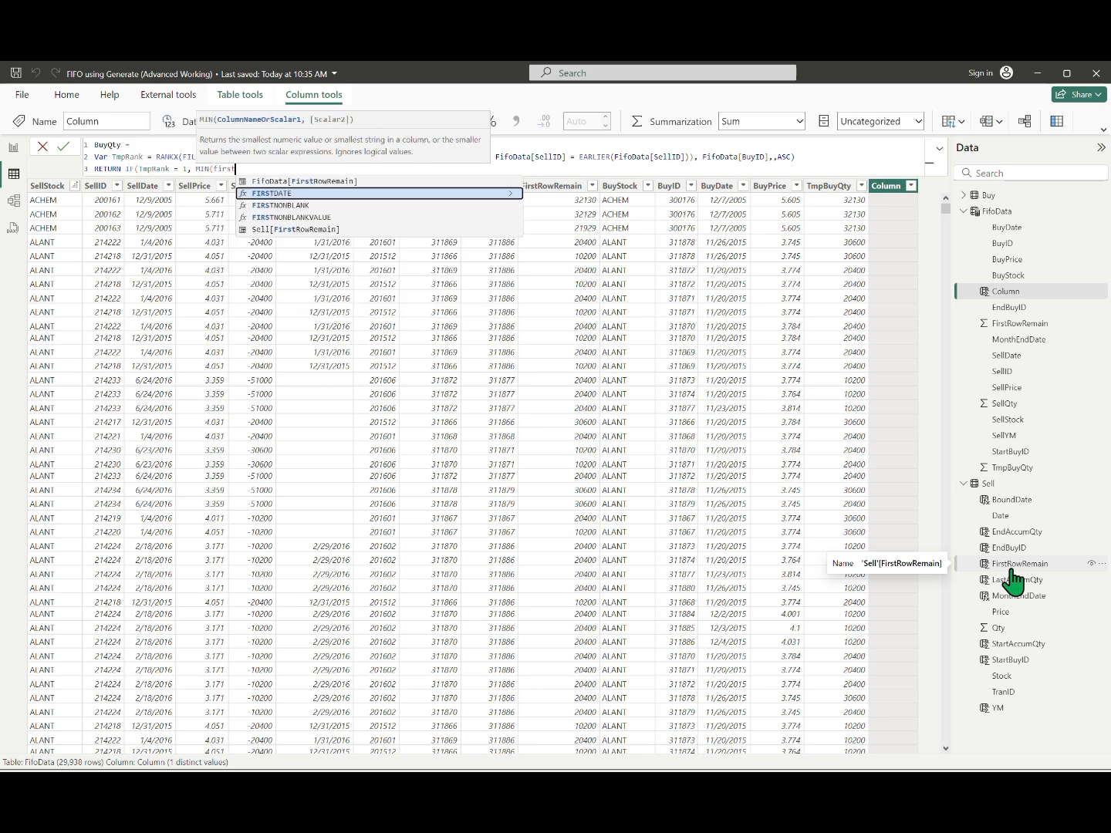
pyautogui.write(' FifoData[TmpBuyQty])')
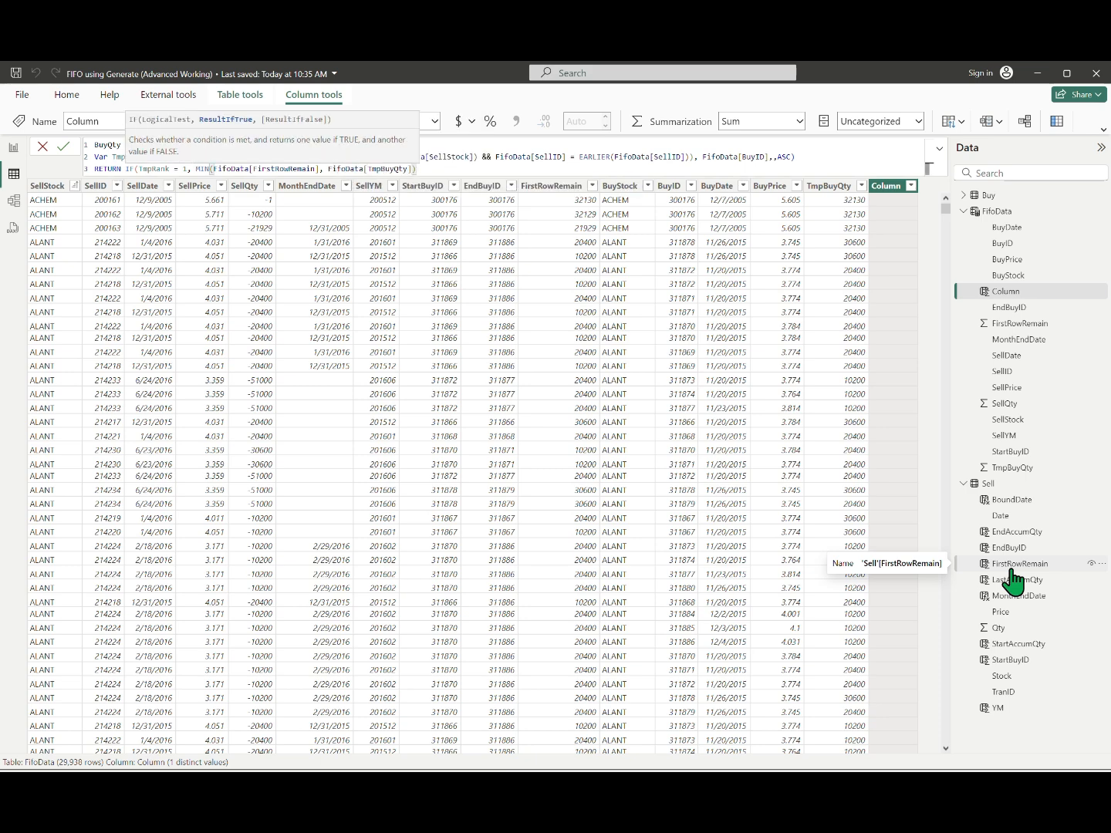
pyautogui.write(', FifoData[TmpBuyQty')
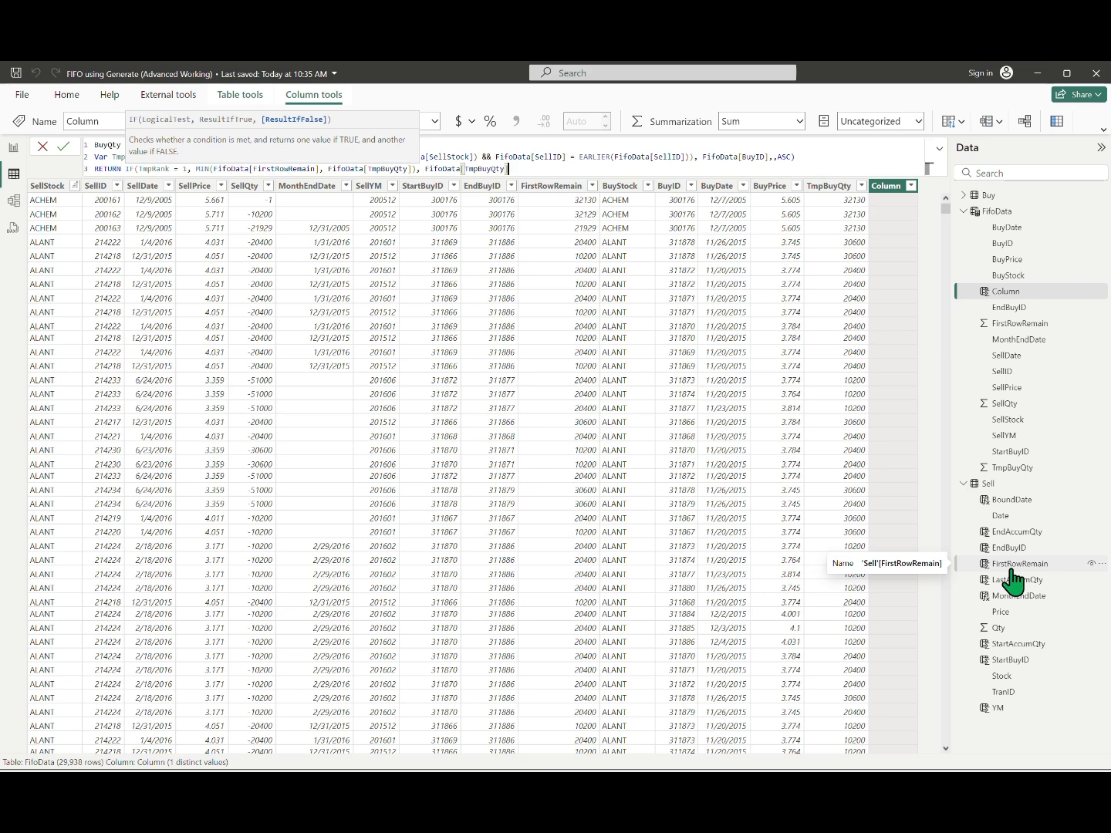
pyautogui.write('])')
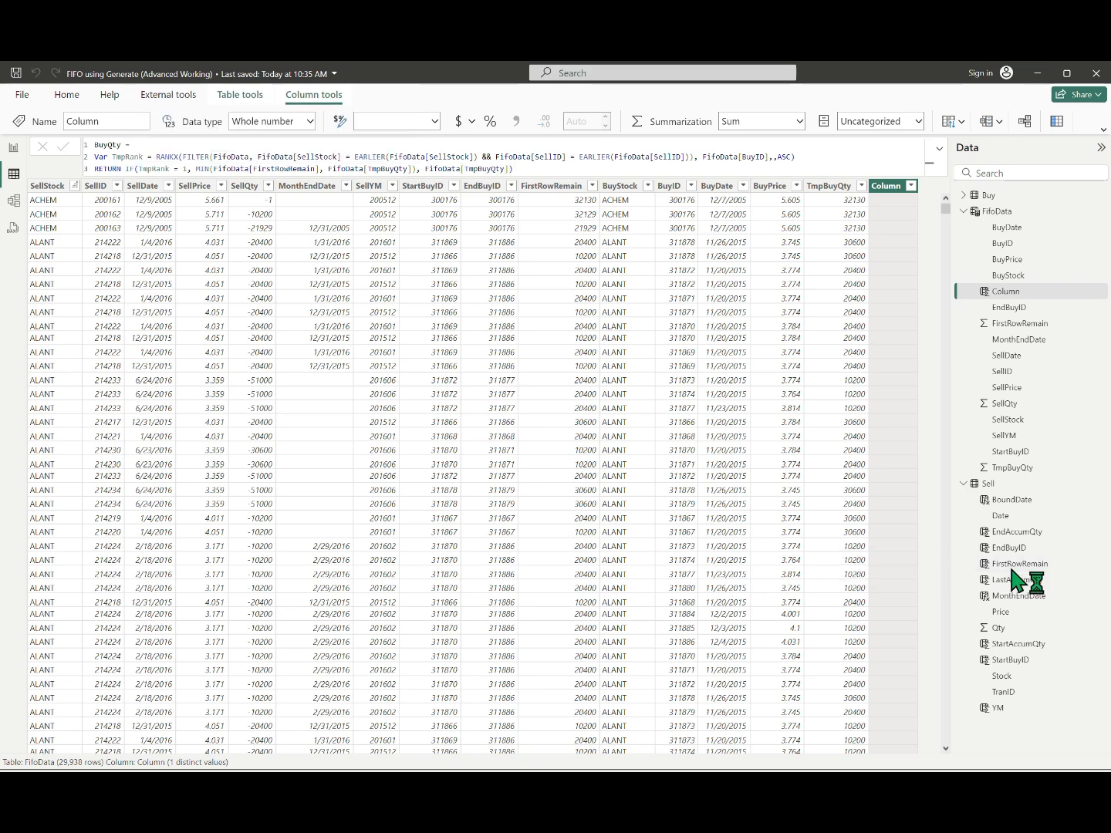
pyautogui.press('Return')
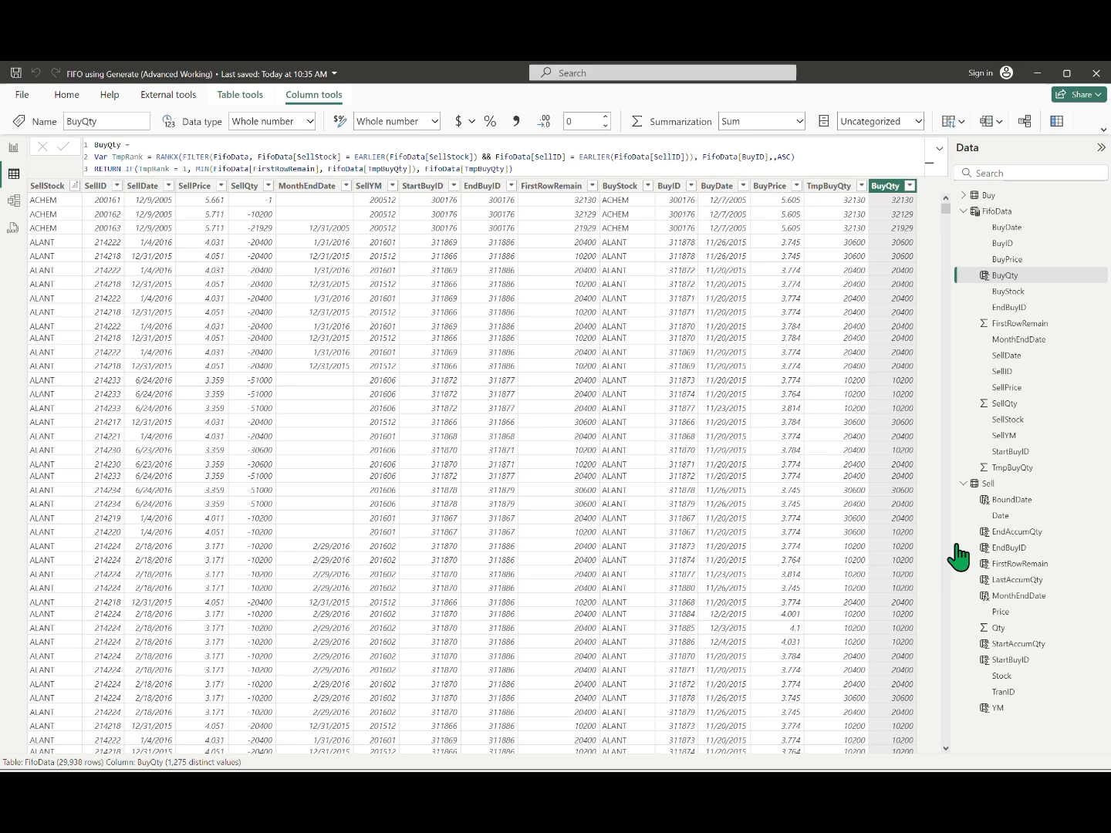
pyautogui.click(517, 120)
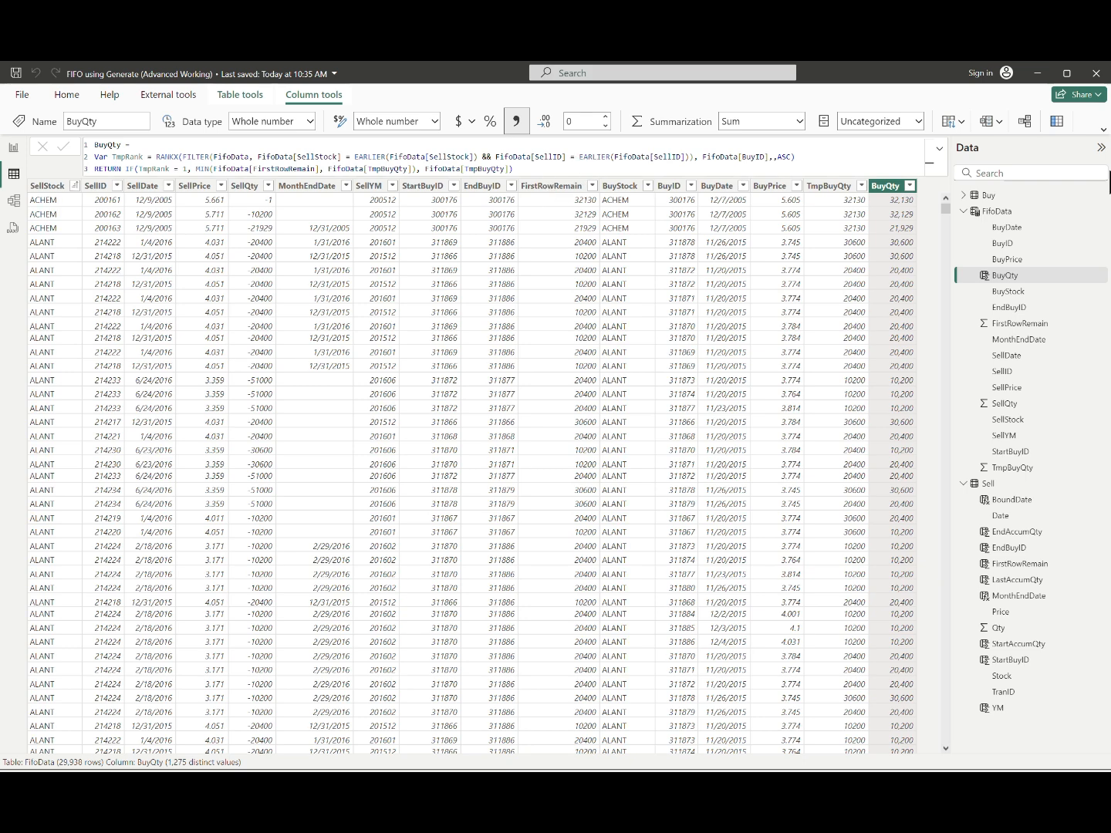
# Start a new FifoData calculated column named CurUsage with Var TmpSoldqty = -FifoData[SellQty]
pyautogui.click(1057, 121)
pyautogui.write('CurUsage =')
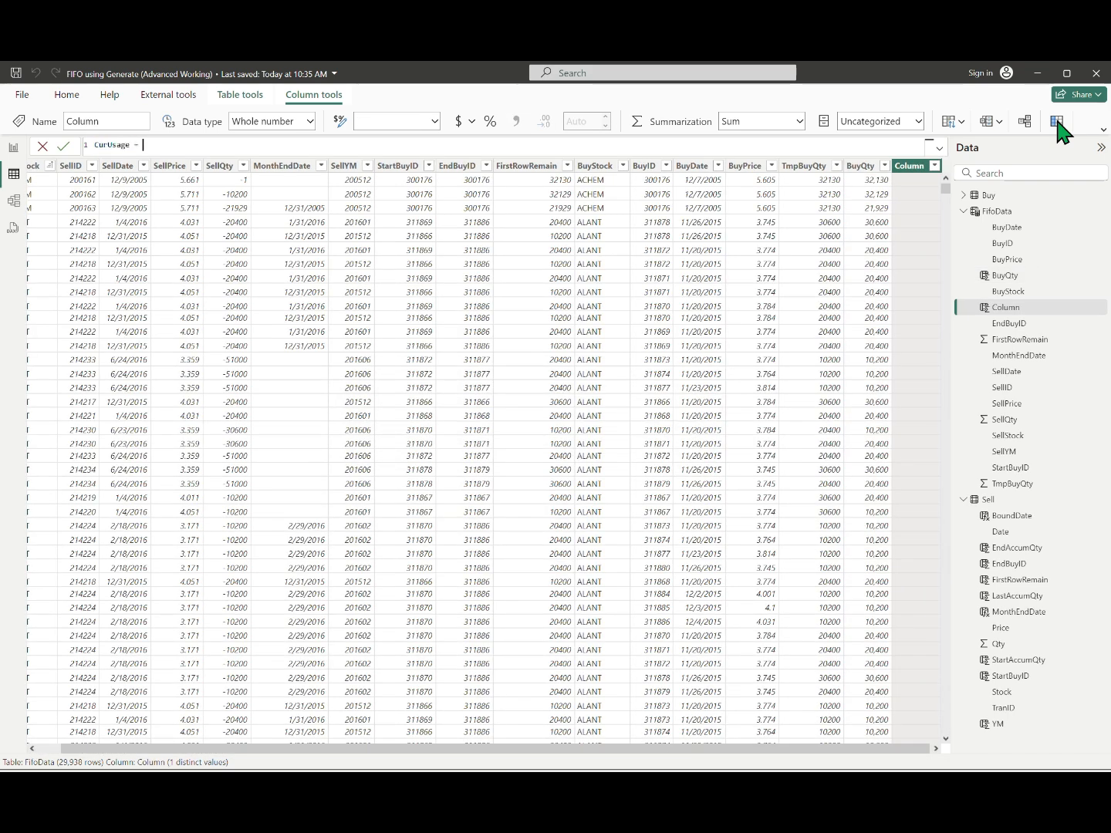
pyautogui.hotkey('shift', 'Return')
pyautogui.write('Var TmpSold')
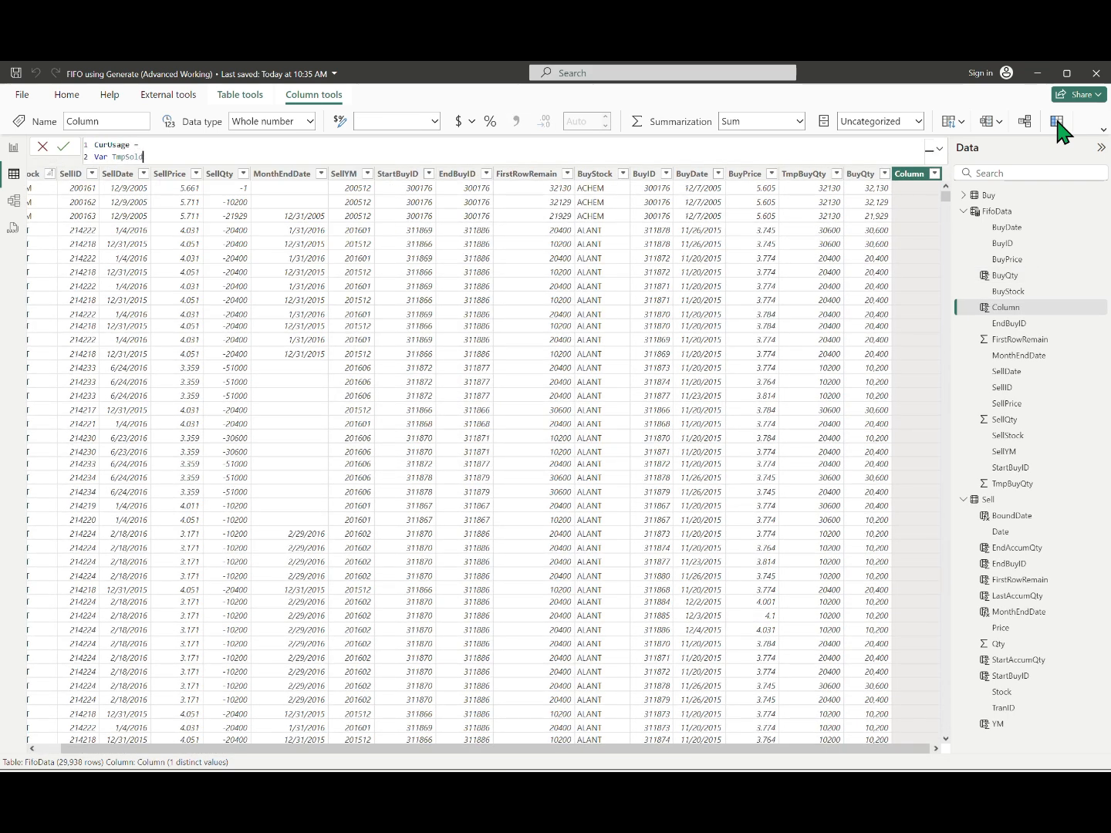
pyautogui.write('qty = -FifoData[SellQty]')
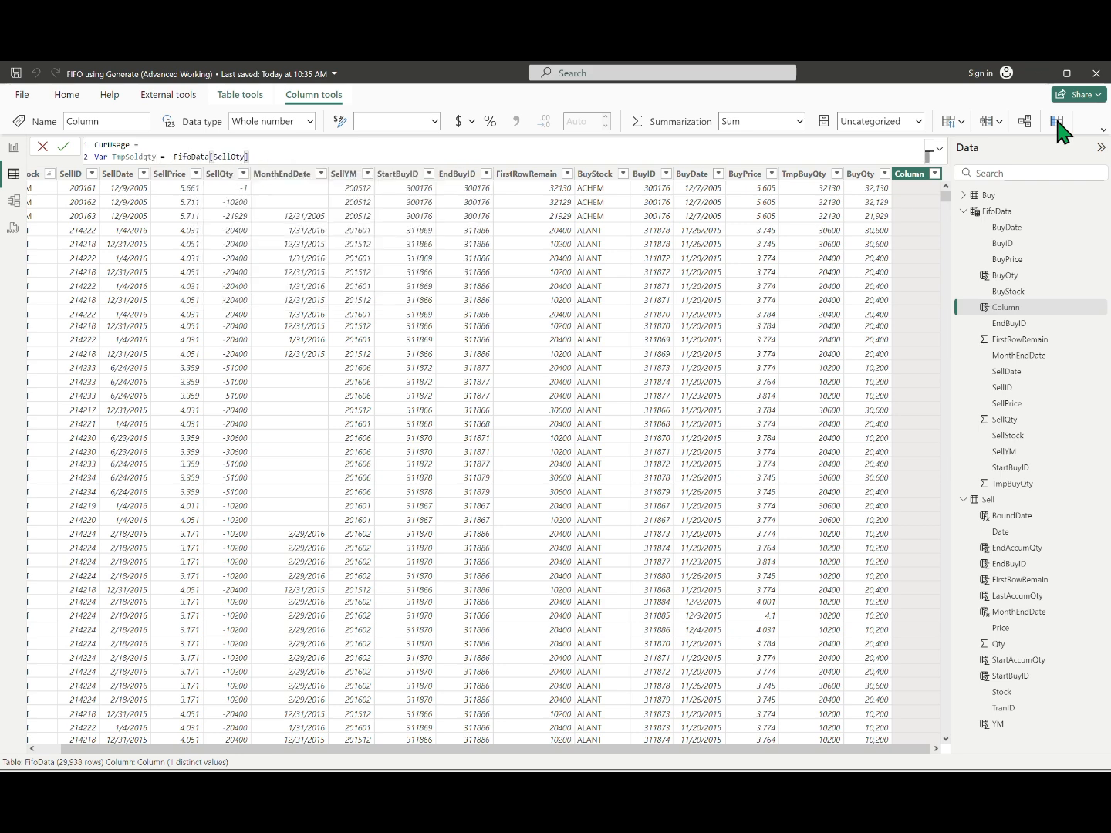
# Begin Var TmpLastBuyQty = SUMX(FILTER(FifoData, FifoData[SellStock] = EARLIER(FifoData[SellStock]) in the CurUsage formula
pyautogui.hotkey('shift', 'Return')
pyautogui.write('Var TmpLastBuyQty =')
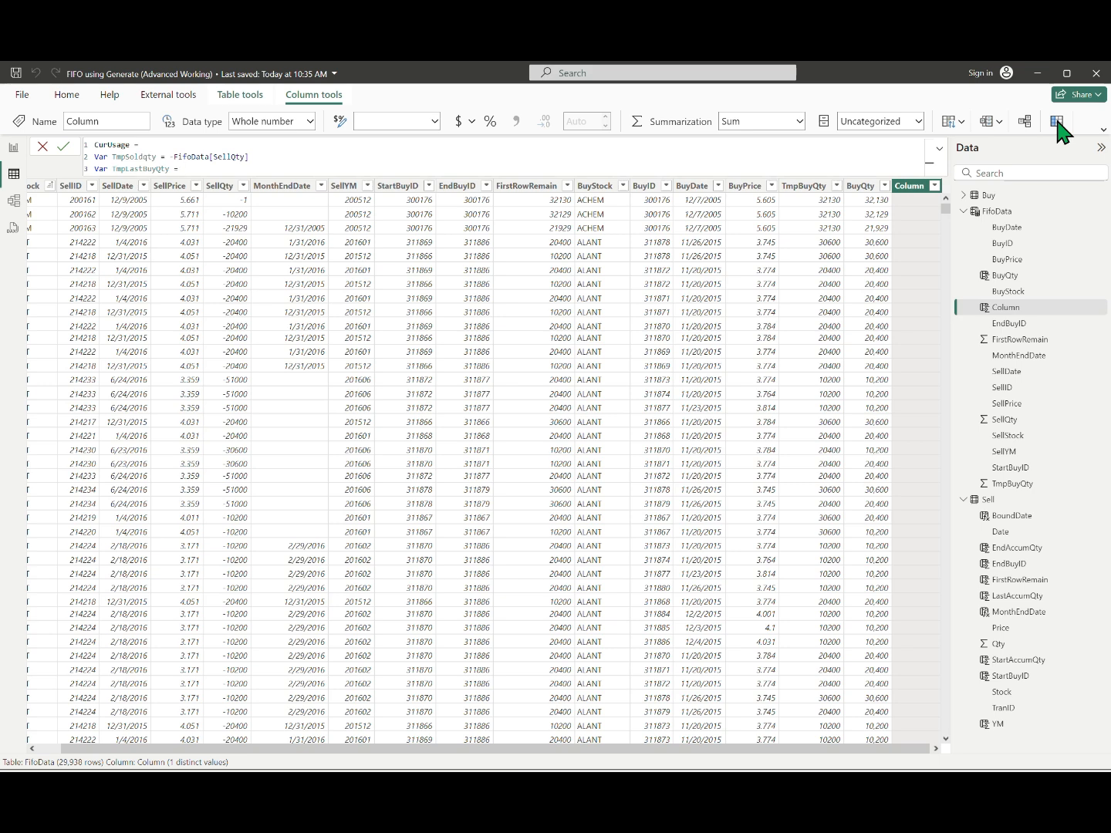
pyautogui.write('SUMX(FILTER(FifoData')
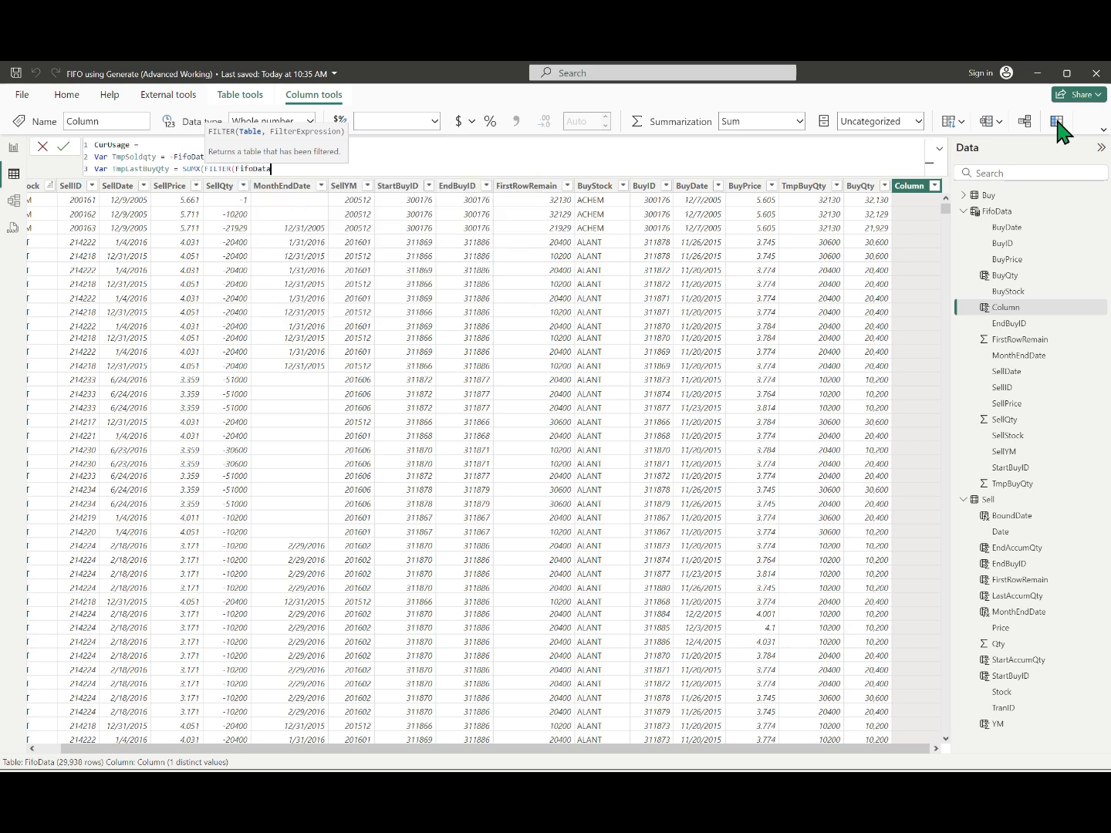
pyautogui.write(', FifoData[SellStock] = earlie')
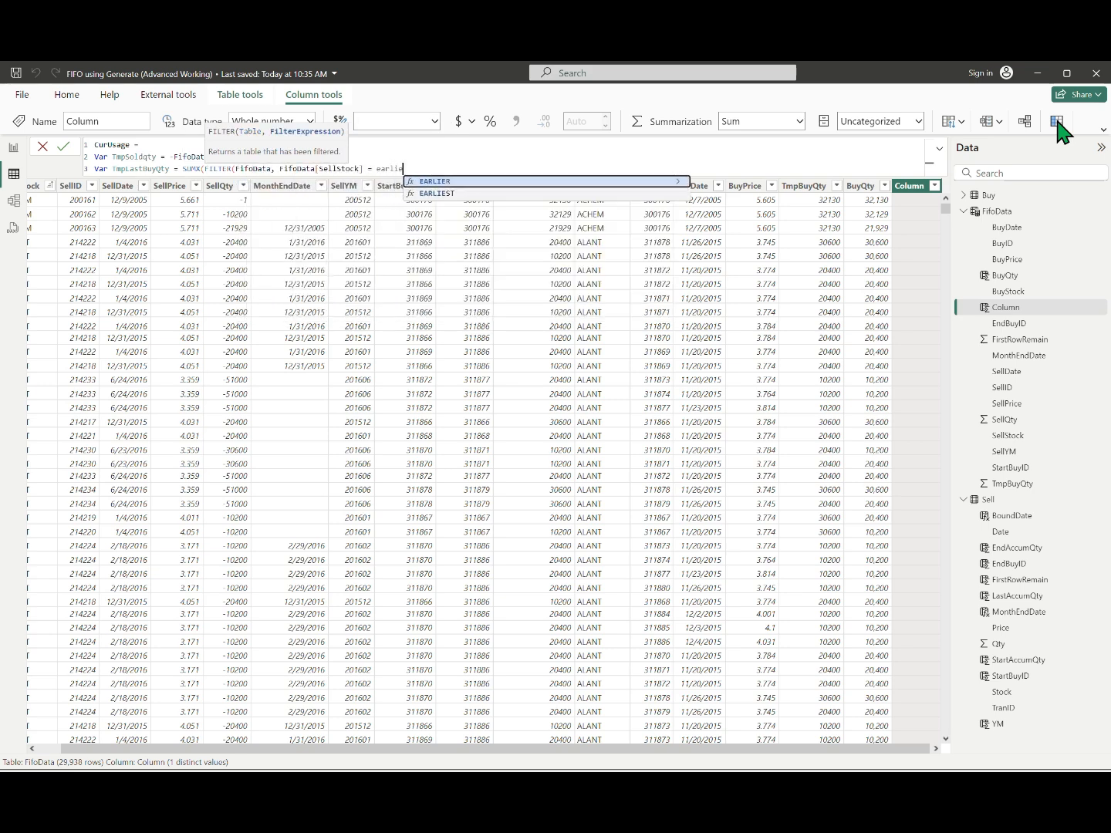
pyautogui.press('Tab')
pyautogui.write('FifoData[SellStock])')
# Extend the TmpLastBuyQty filter with && FifoData[SellID] = EARLIER(FifoData[SellID]
pyautogui.write(' &&')
pyautogui.write(' FifoData[SellID] =earl')
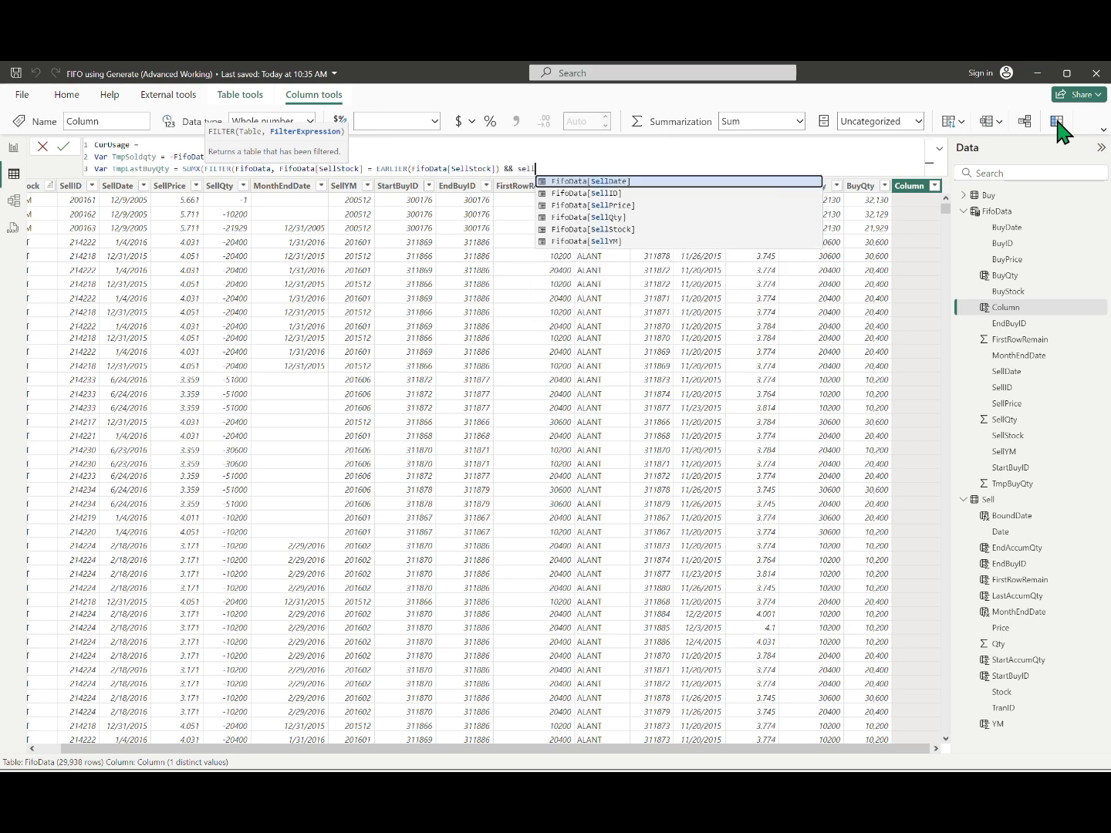
pyautogui.press('Tab')
pyautogui.write('sellid')
pyautogui.press('Tab')
# Close the SellID comparison and add the filter condition && FifoData[BuyID] < EARLIER(FifoData[BuyID])
pyautogui.write(') && b')
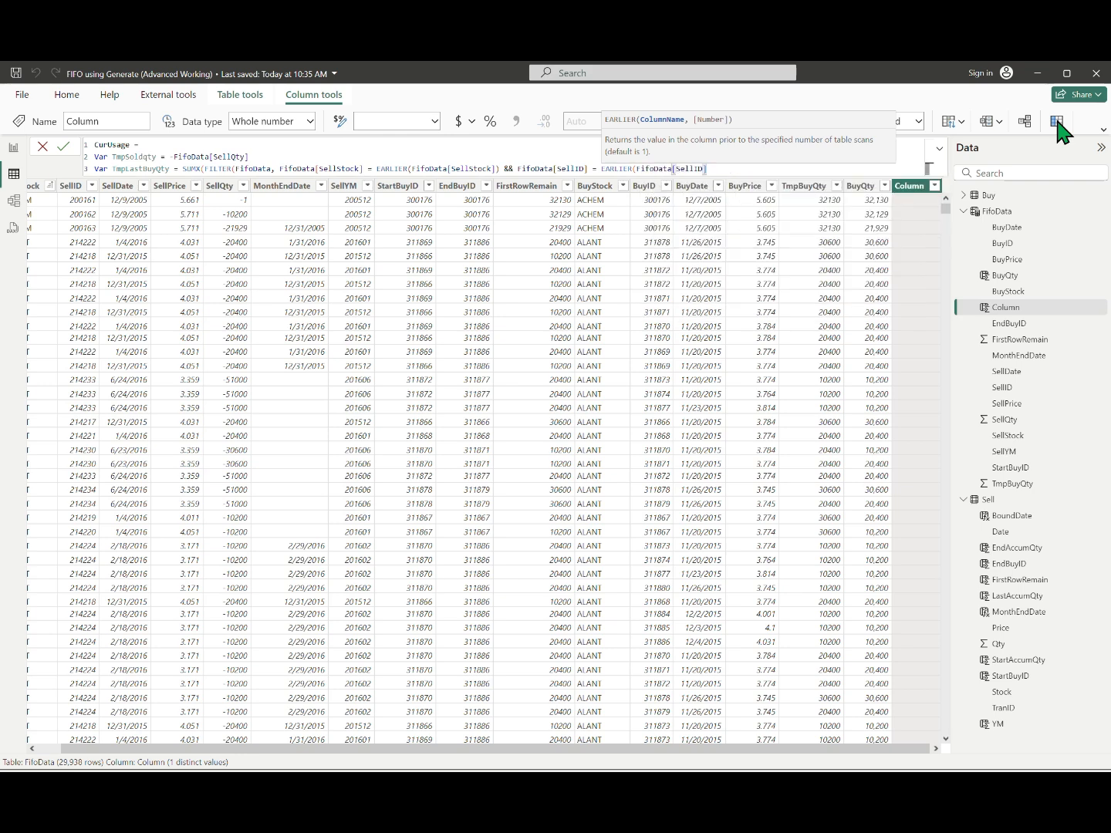
pyautogui.write('uyid')
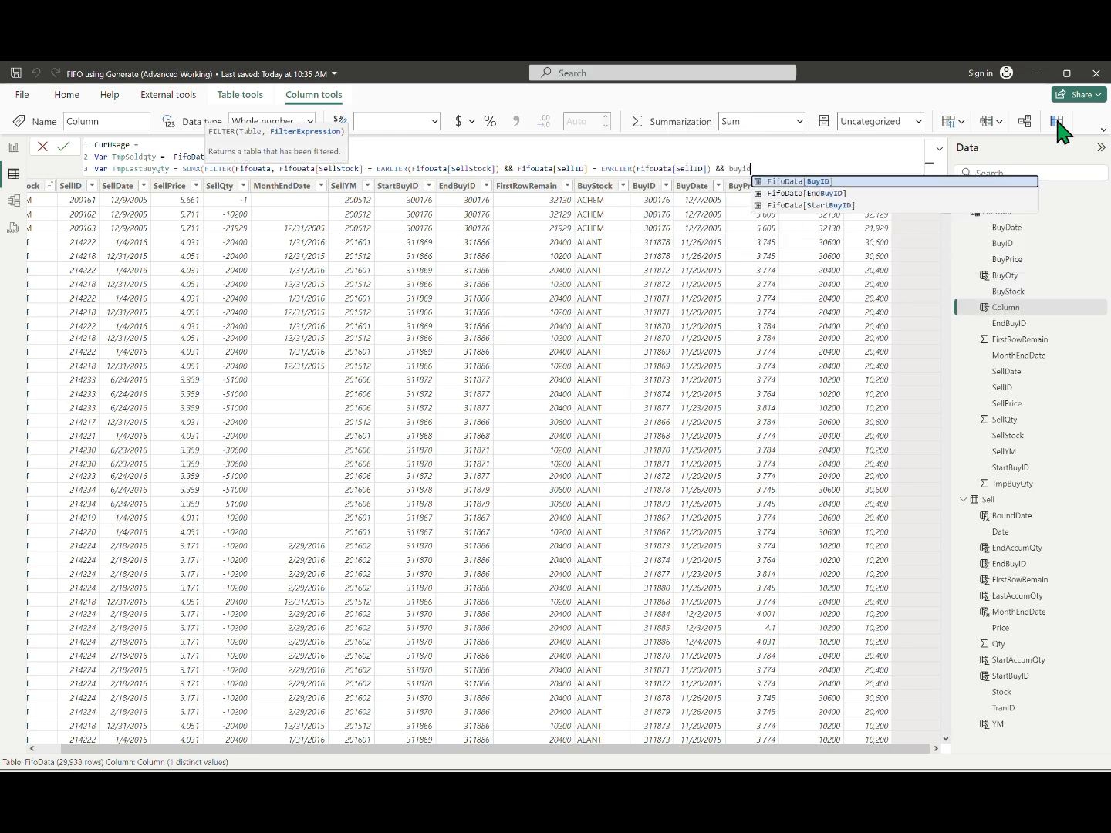
pyautogui.press('Tab')
pyautogui.write('< earl')
pyautogui.press('Tab')
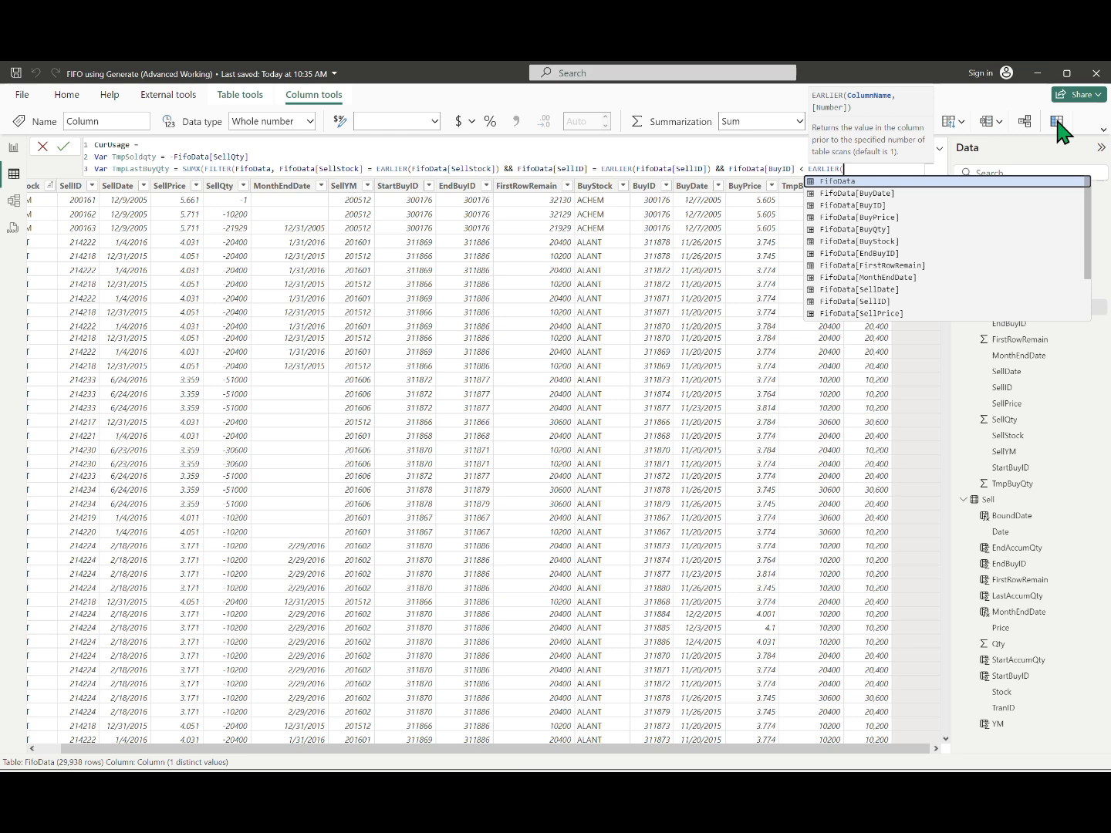
pyautogui.write('buyid')
pyautogui.press('Tab')
pyautogui.write(')')
pyautogui.write(',buyqty')
pyautogui.press('BackSpace')
pyautogui.press('BackSpace')
pyautogui.press('BackSpace')
pyautogui.press('BackSpace')
pyautogui.press('BackSpace')
pyautogui.press('BackSpace')
pyautogui.press('BackSpace')
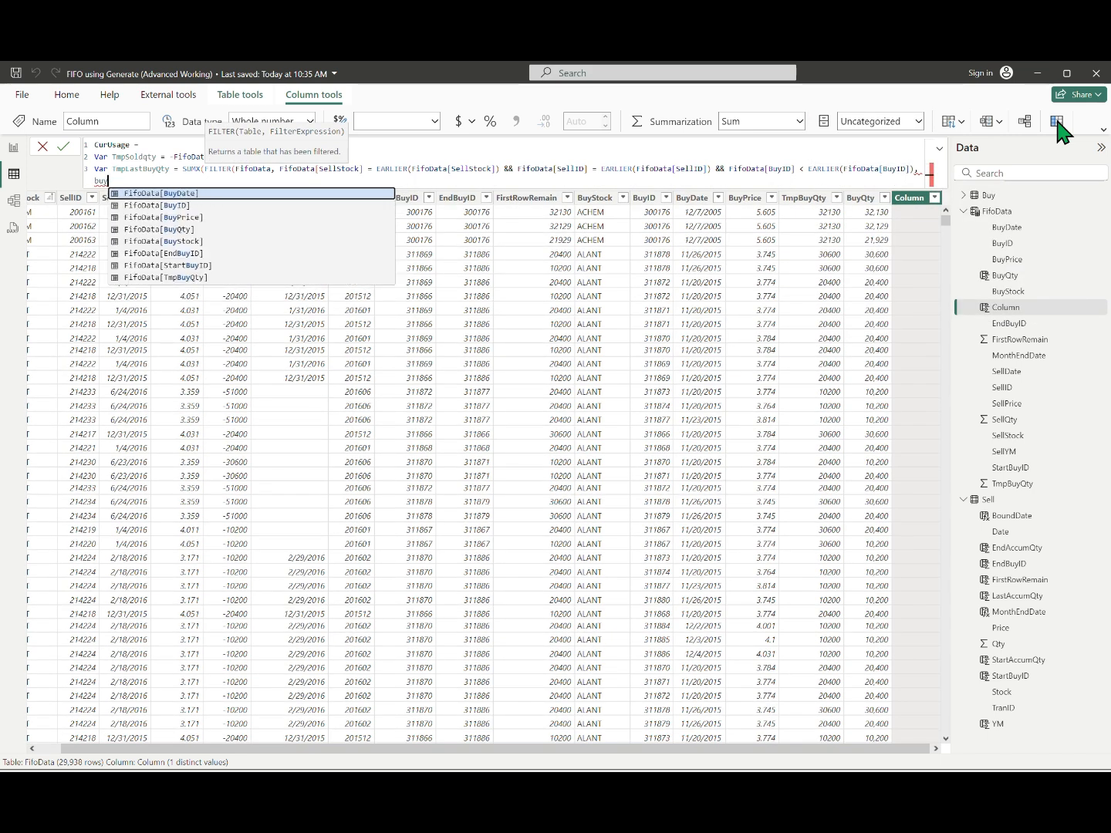
# Close the FILTER function, make SUMX total FifoData[BuyQty], close it and begin a new formula line
pyautogui.write('), ')
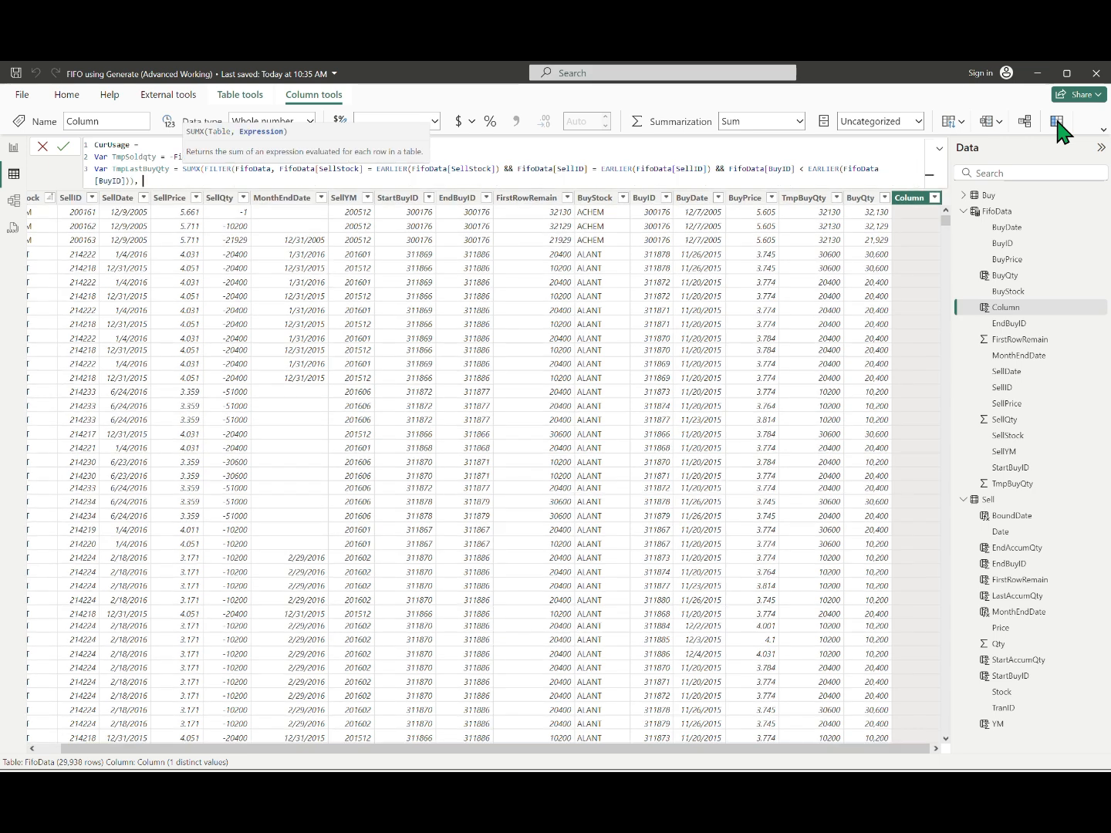
pyautogui.write('buyq')
pyautogui.press('Tab')
pyautogui.write(')')
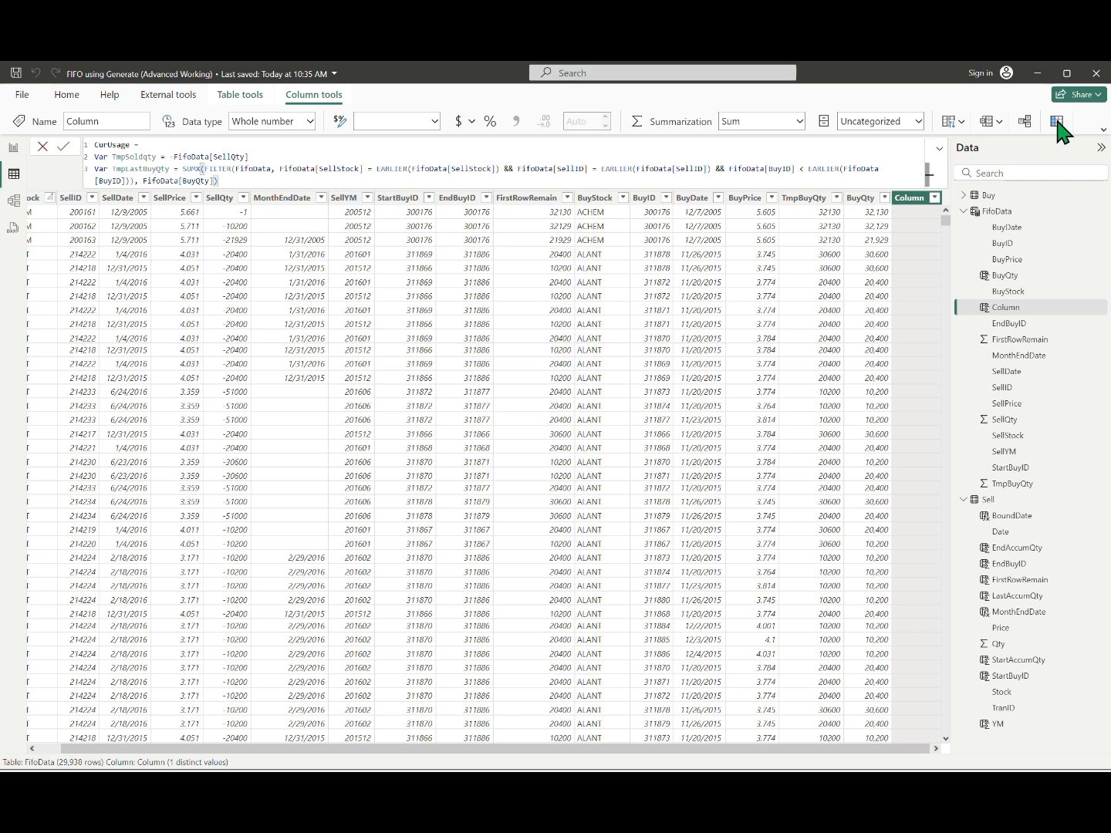
pyautogui.hotkey('shift', 'Return')
pyautogui.write('return')
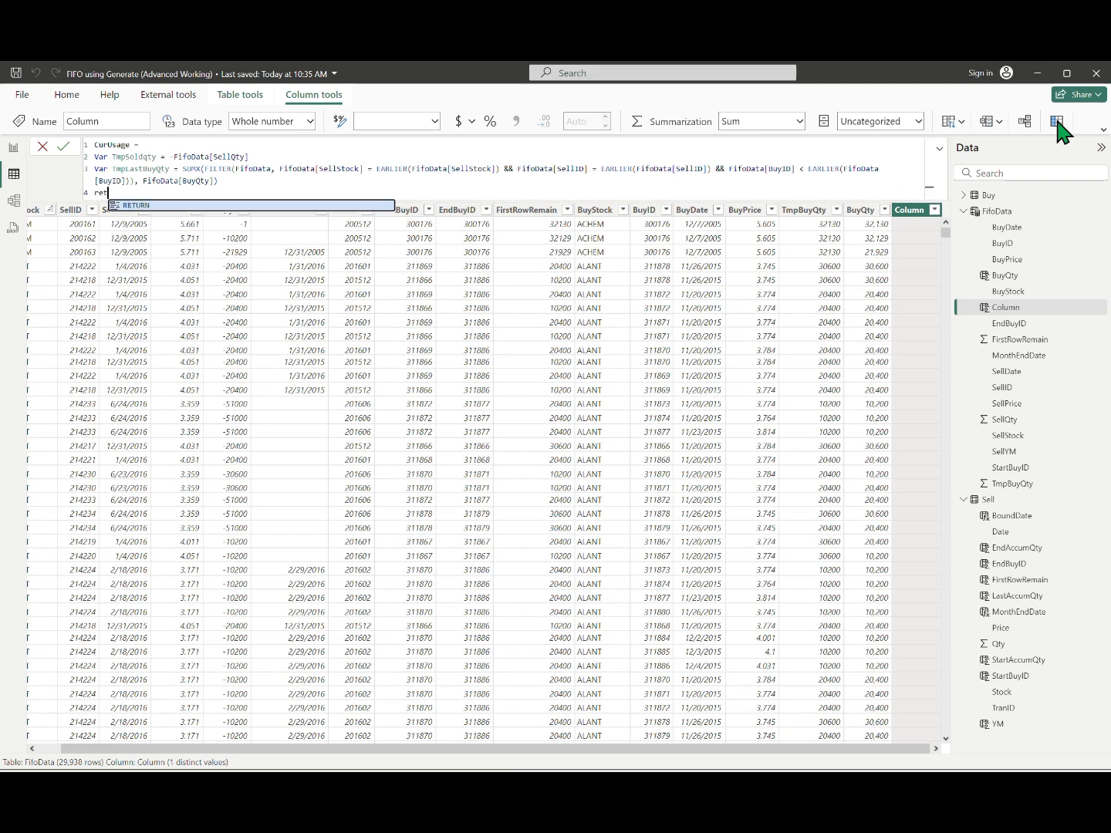
pyautogui.press('BackSpace')
pyautogui.press('BackSpace')
pyautogui.press('BackSpace')
pyautogui.press('BackSpace')
pyautogui.press('BackSpace')
pyautogui.press('BackSpace')
# Add Var Tmp = MIN(MAX(TmpSoldqty - TmpLastBuyQty, 0), FifoData[BuyQty]) and commit the CurUsage formula
pyautogui.write('Va')
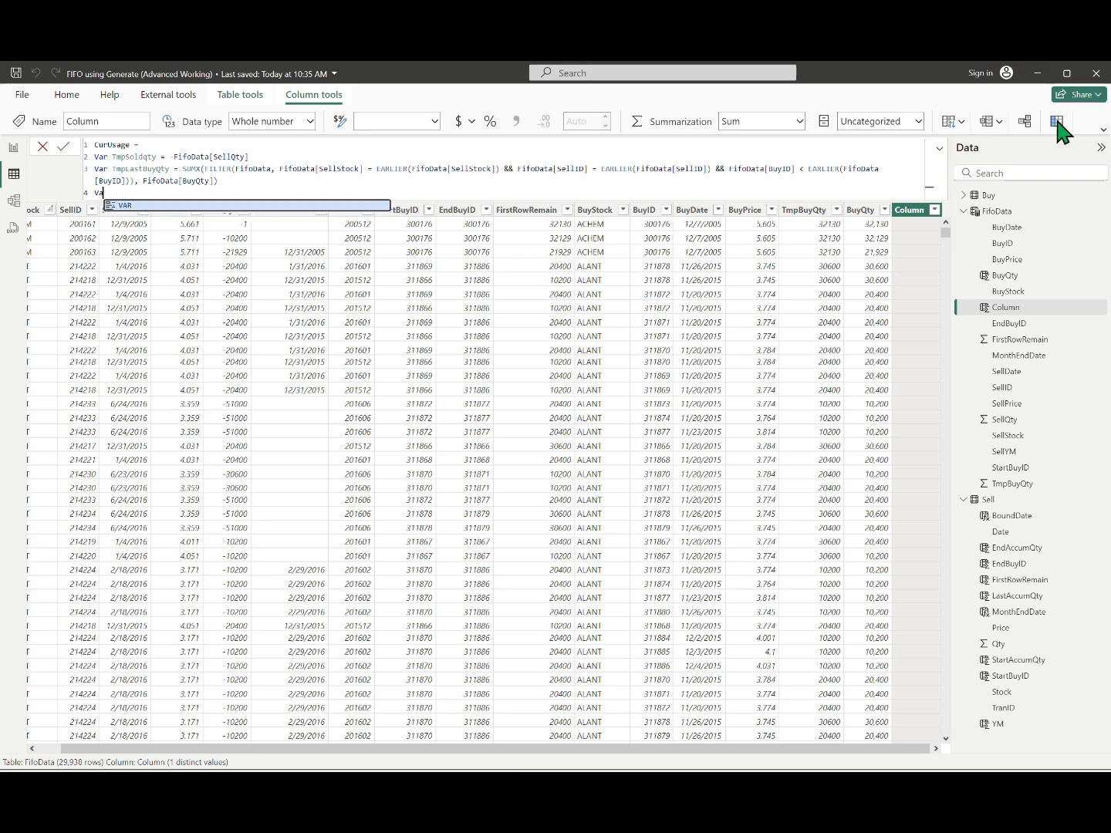
pyautogui.write('r Tmp =')
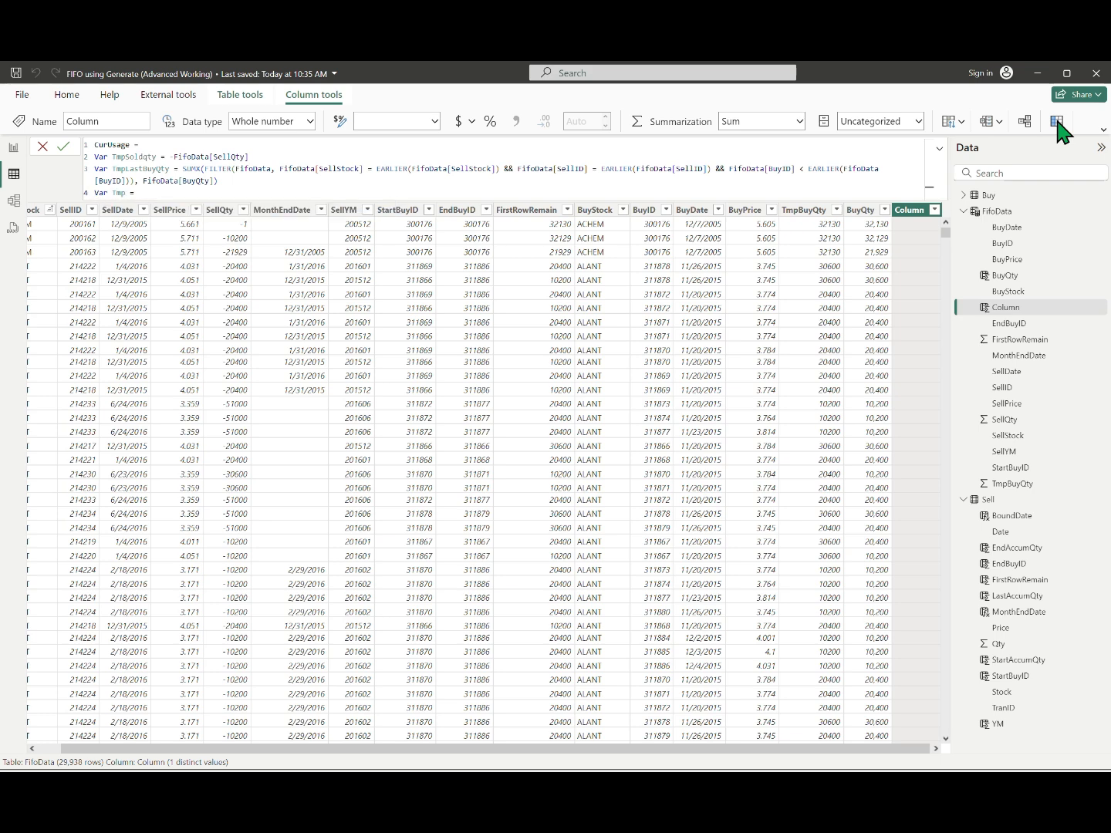
pyautogui.write(' MIN(')
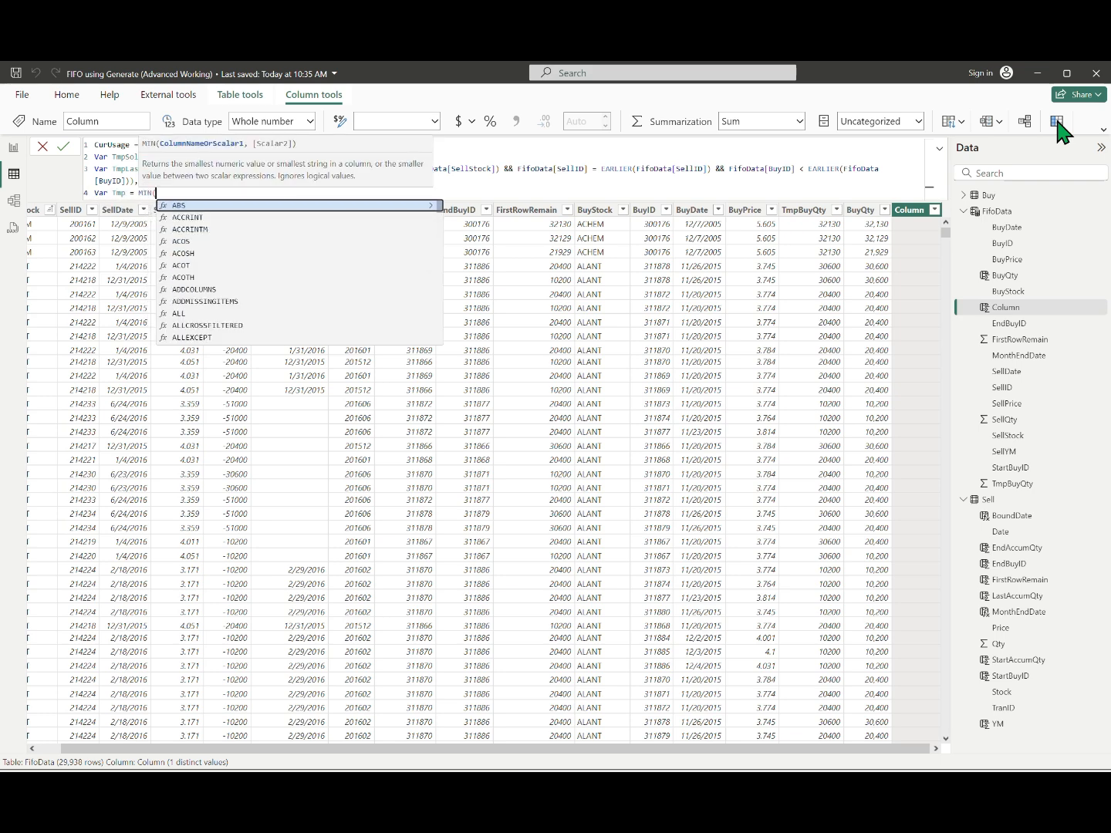
pyautogui.write('max(TmpSoldqty')
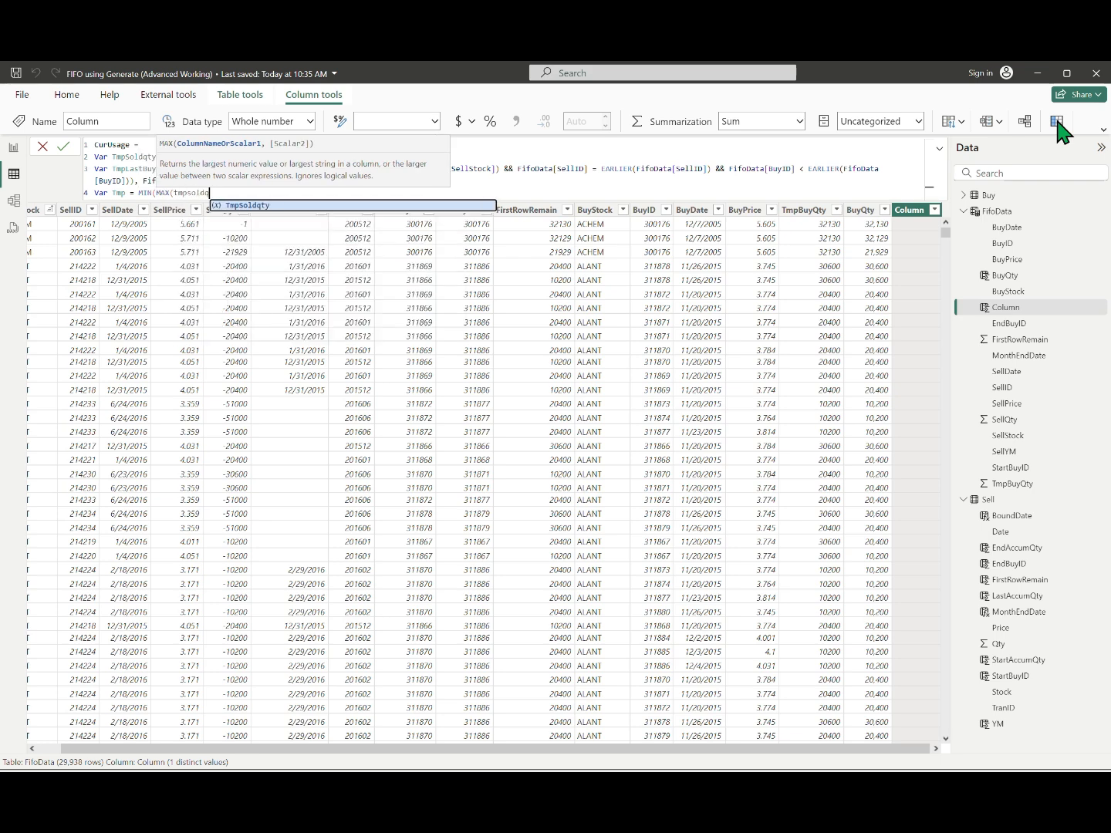
pyautogui.write(' - TmpLastBuyQty')
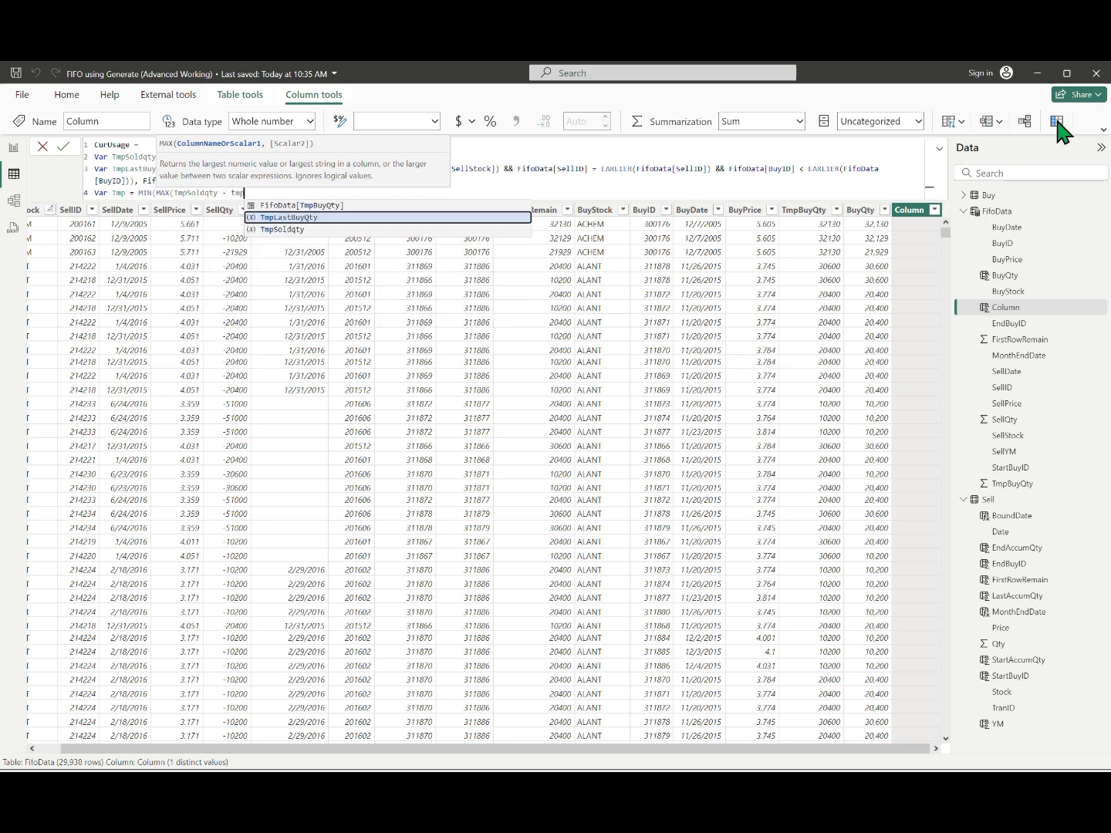
pyautogui.write(', 0)')
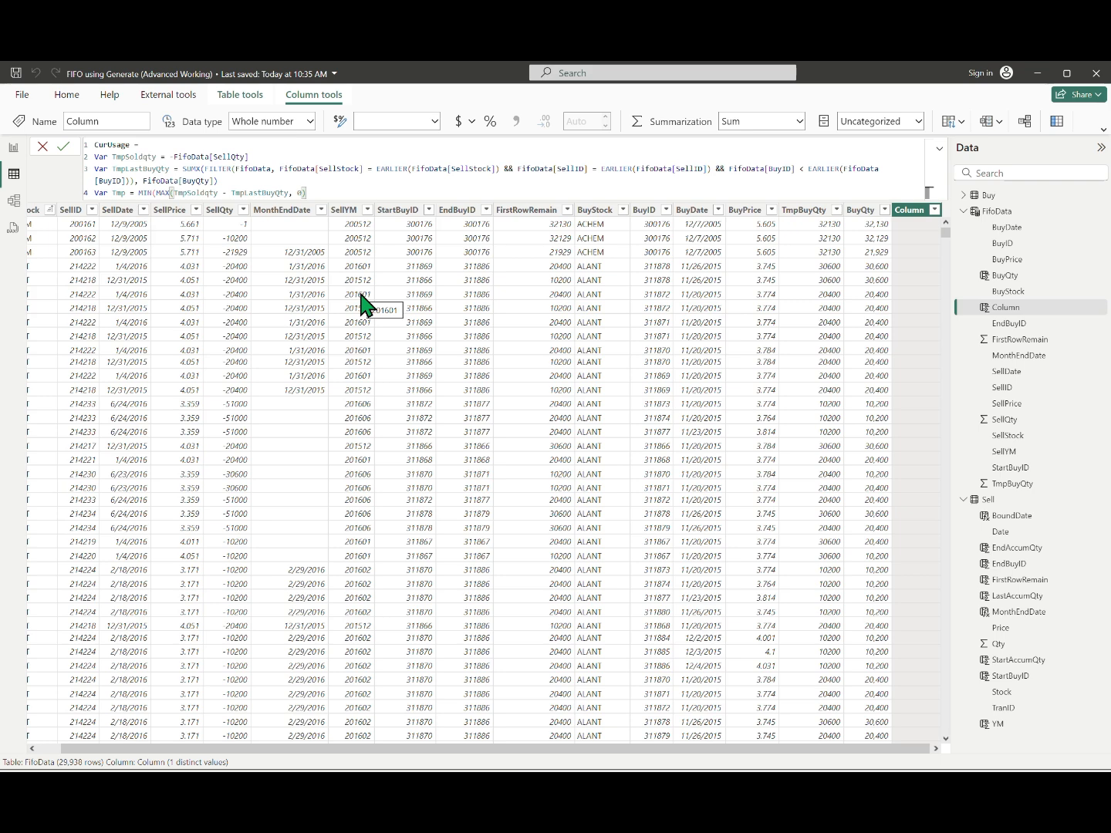
pyautogui.write(',')
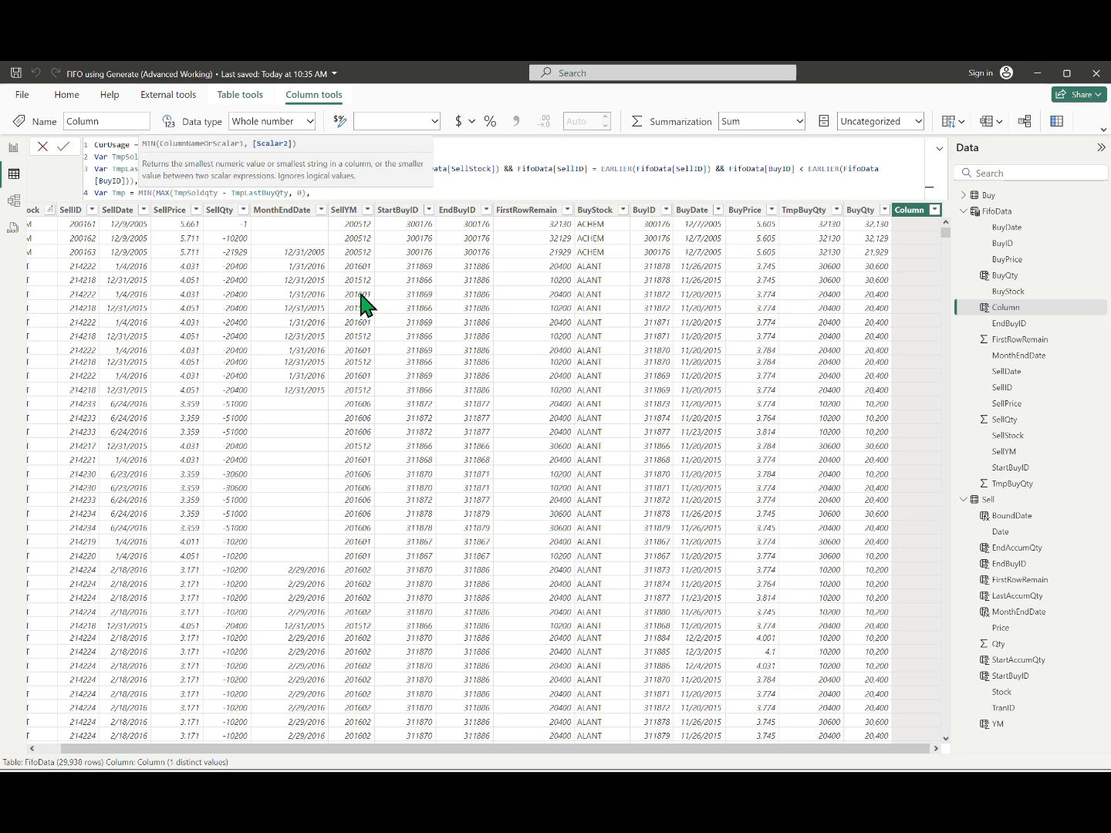
pyautogui.write(' buyqty')
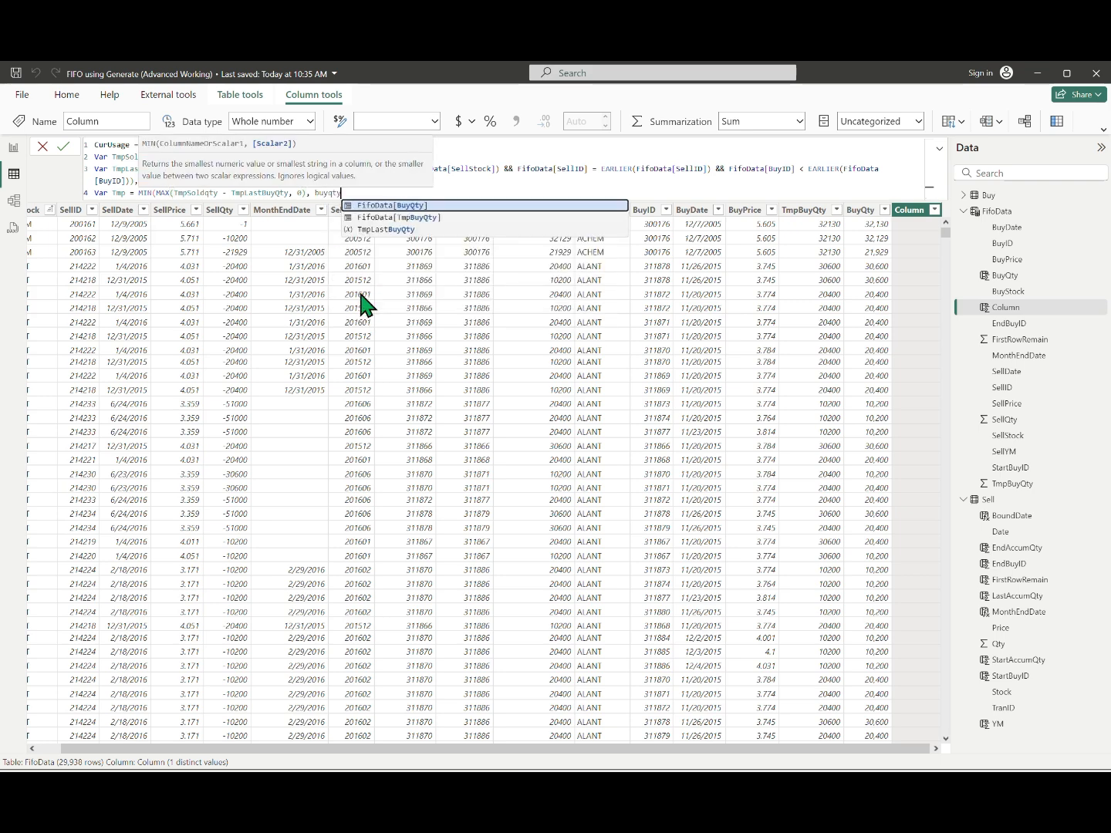
pyautogui.press('Tab')
pyautogui.write(')')
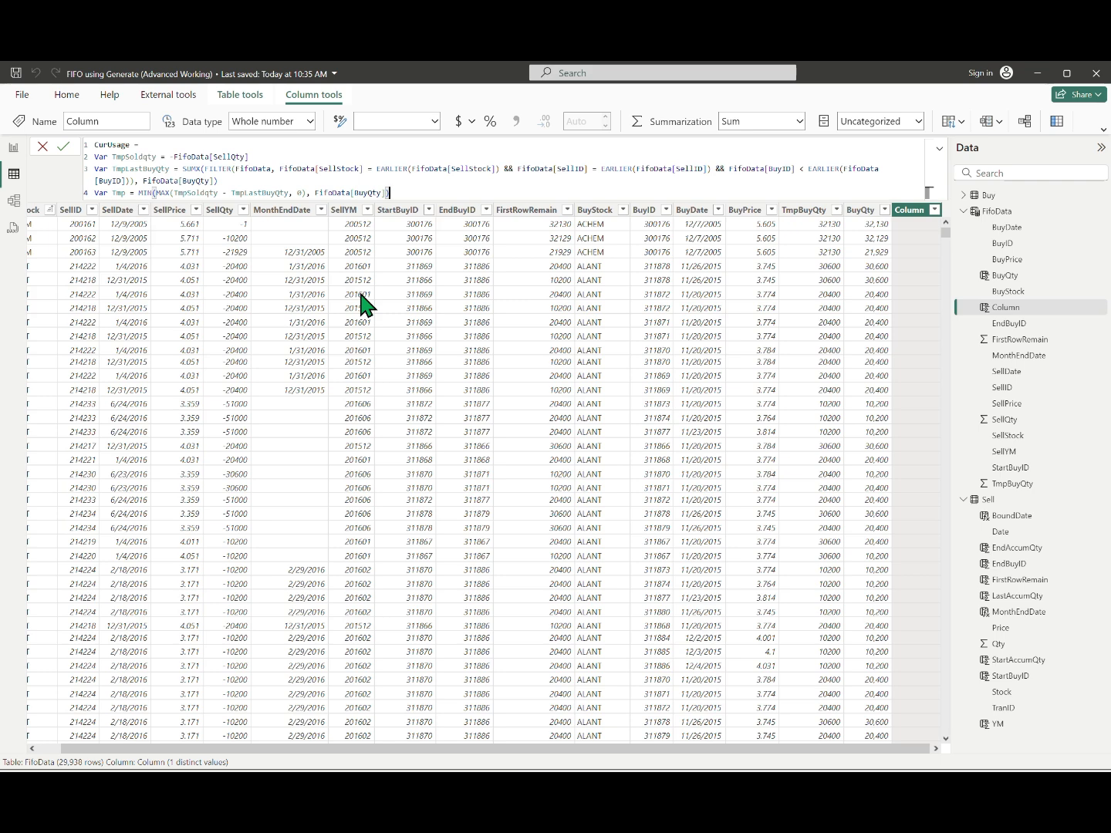
pyautogui.press('Return')
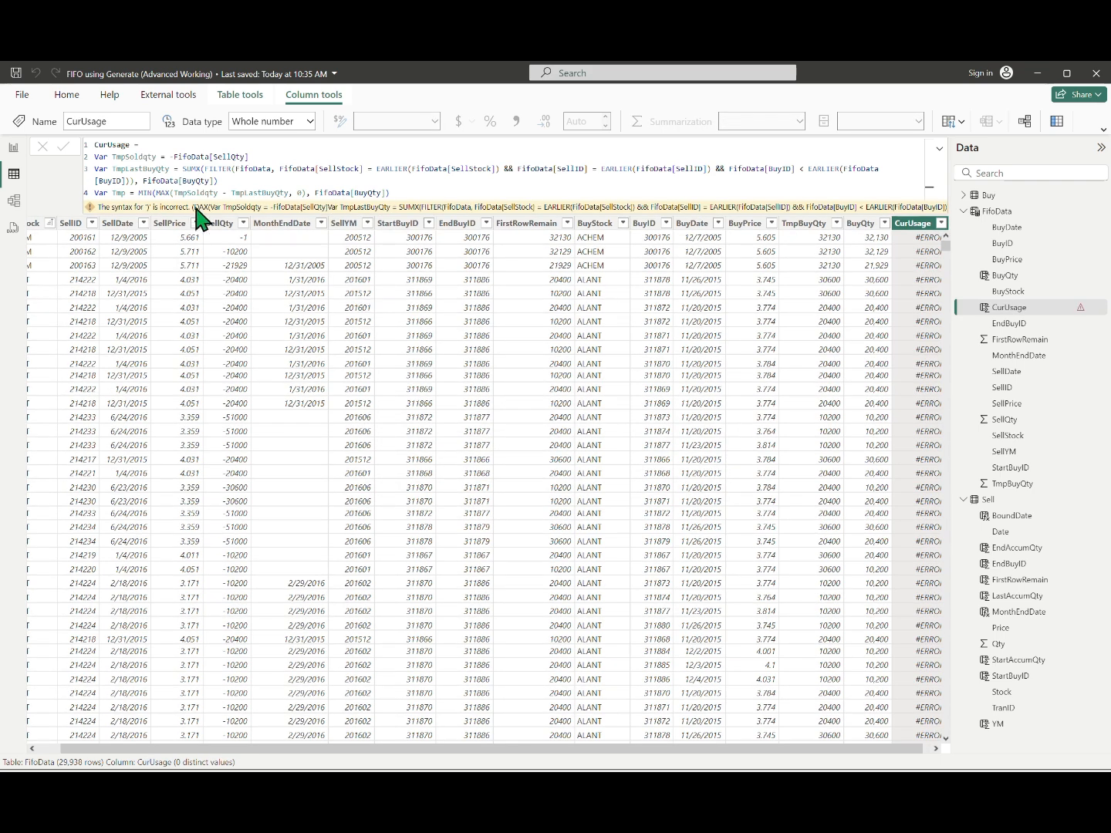
# Finish the CurUsage formula with RETURN IF(Tmp <> 0, Tmp), commit it and format the column with a thousands separator
pyautogui.click(418, 193)
pyautogui.hotkey('shift', 'Return')
pyautogui.write('return IF(Tmp <>')
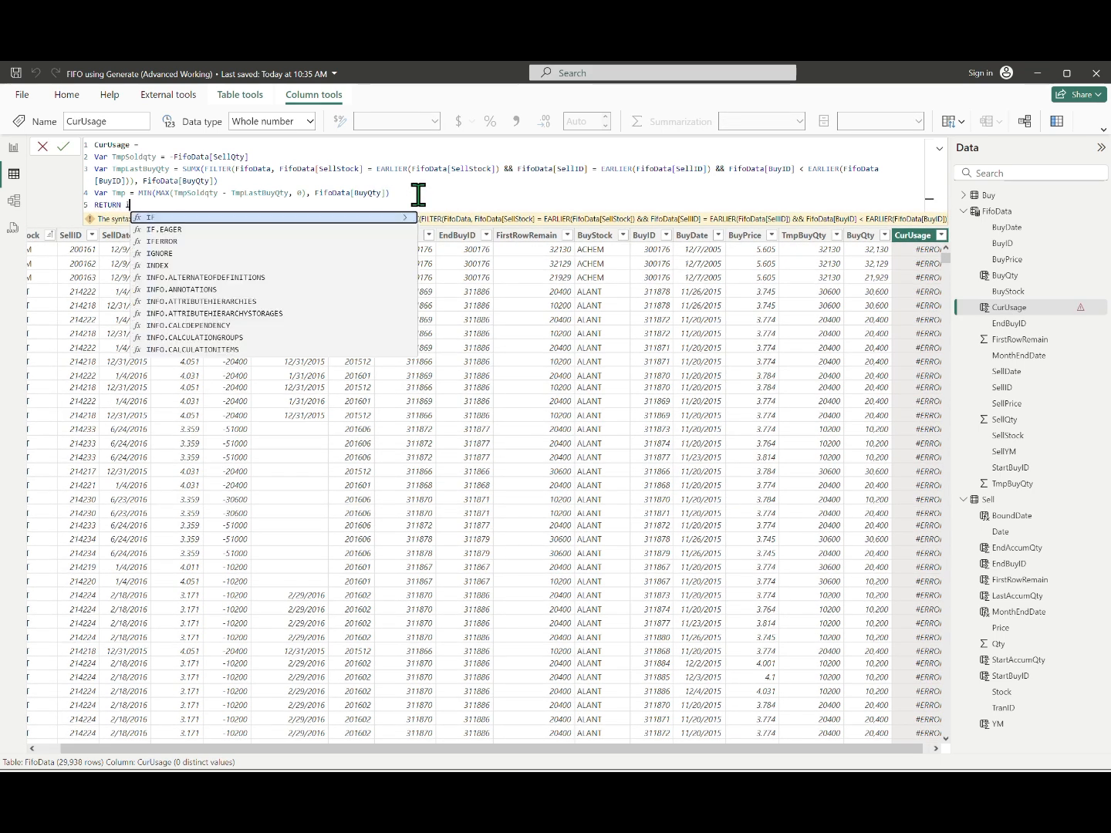
pyautogui.write(' 0, Tmp)')
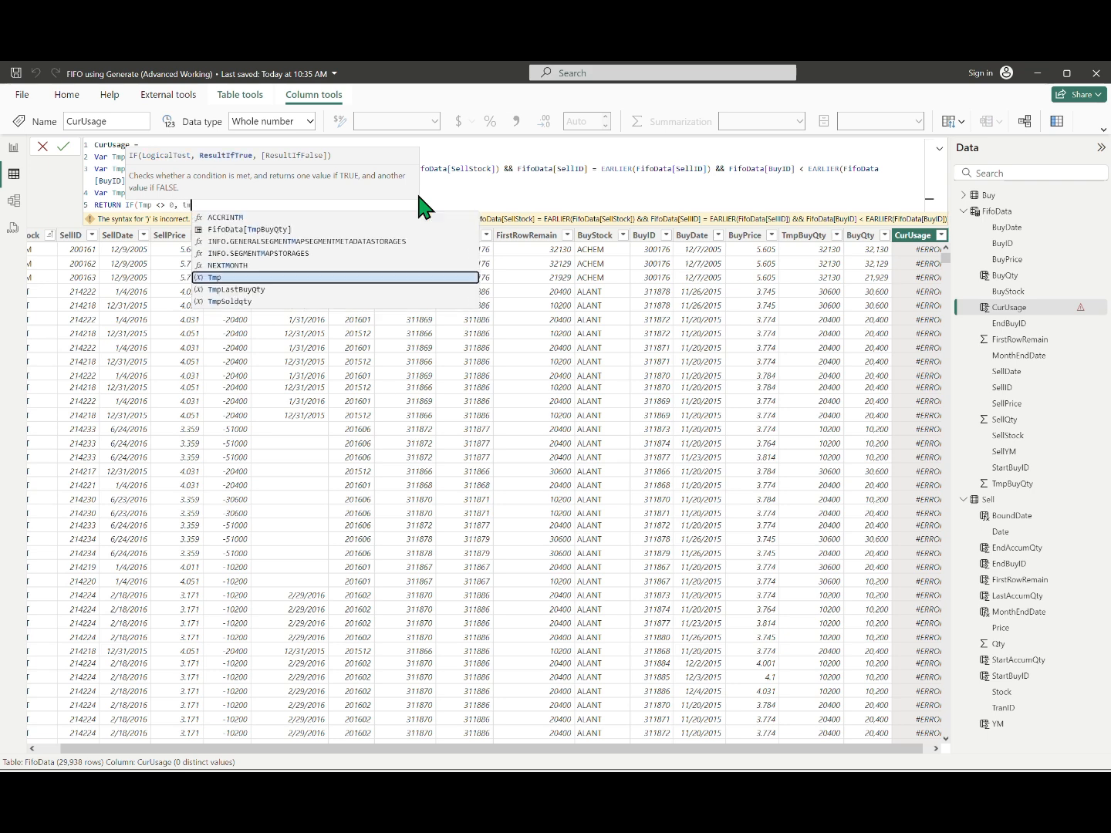
pyautogui.press('Return')
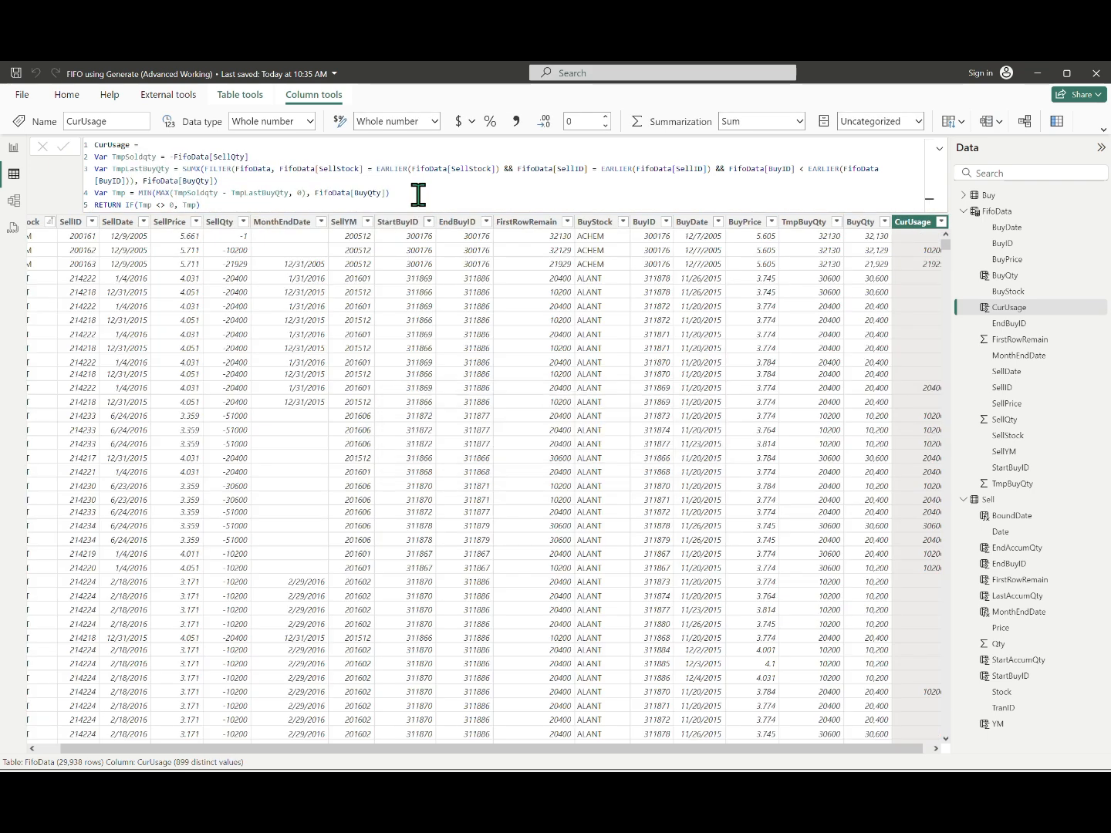
pyautogui.click(516, 122)
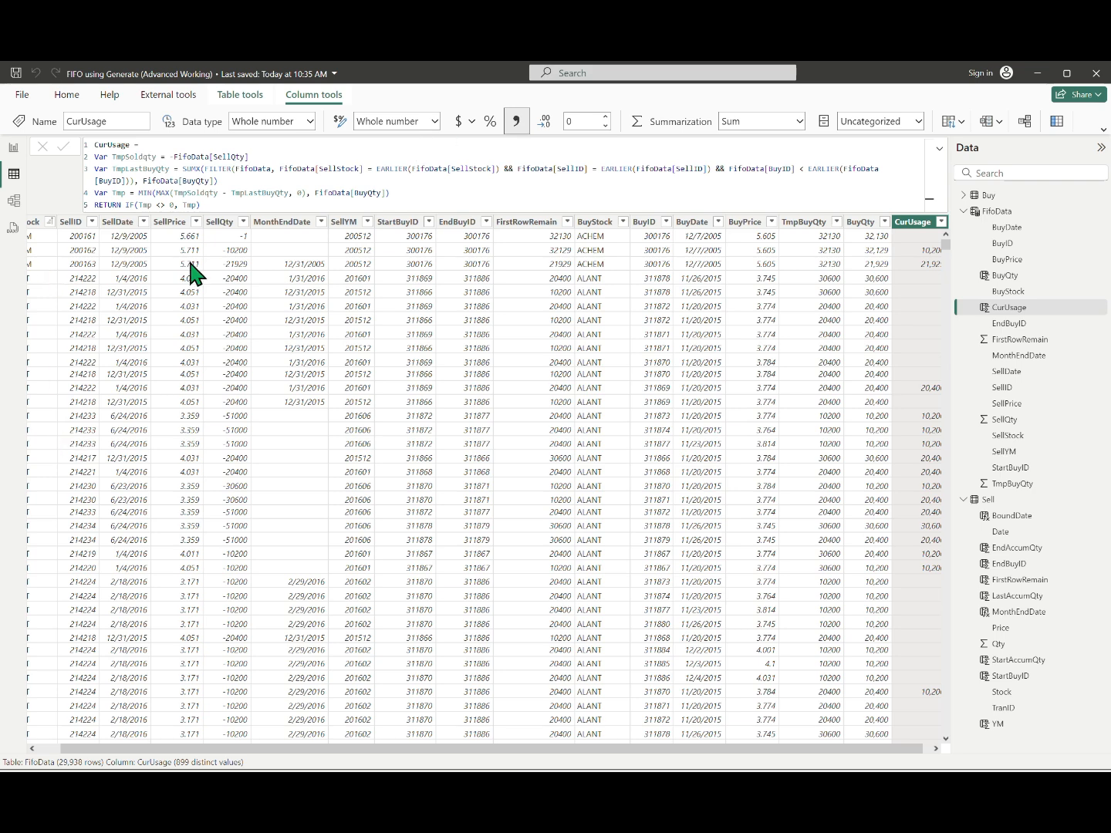
# Filter the FifoData rows to SellStock MAGN and sort them by BuyID in ascending order
pyautogui.moveTo(248, 748); pyautogui.dragTo(134, 744)
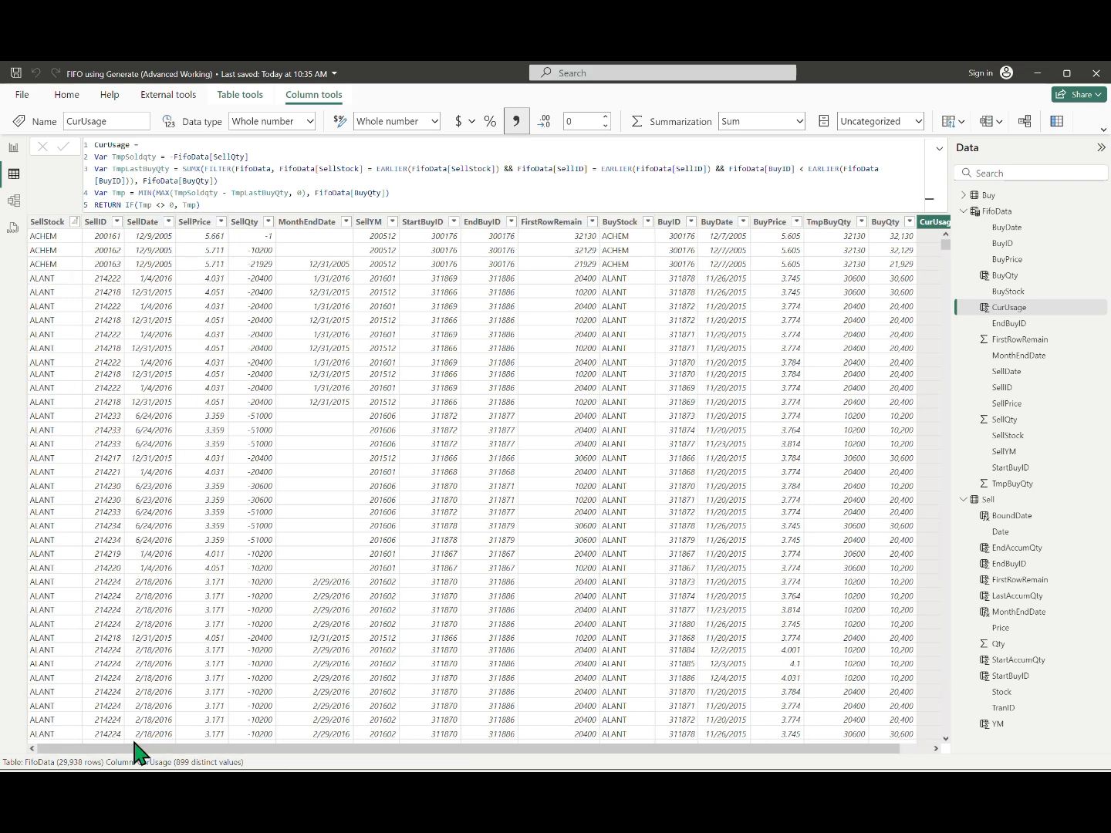
pyautogui.click(74, 222)
pyautogui.click(168, 354)
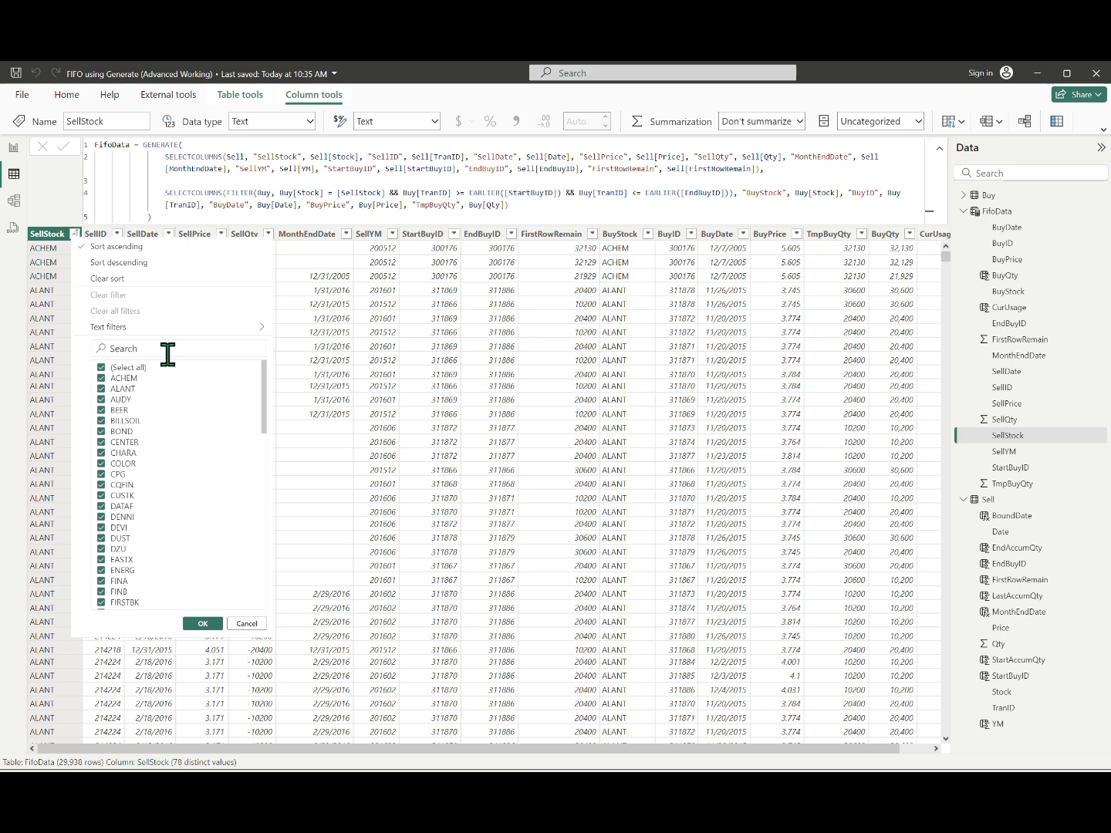
pyautogui.write('m')
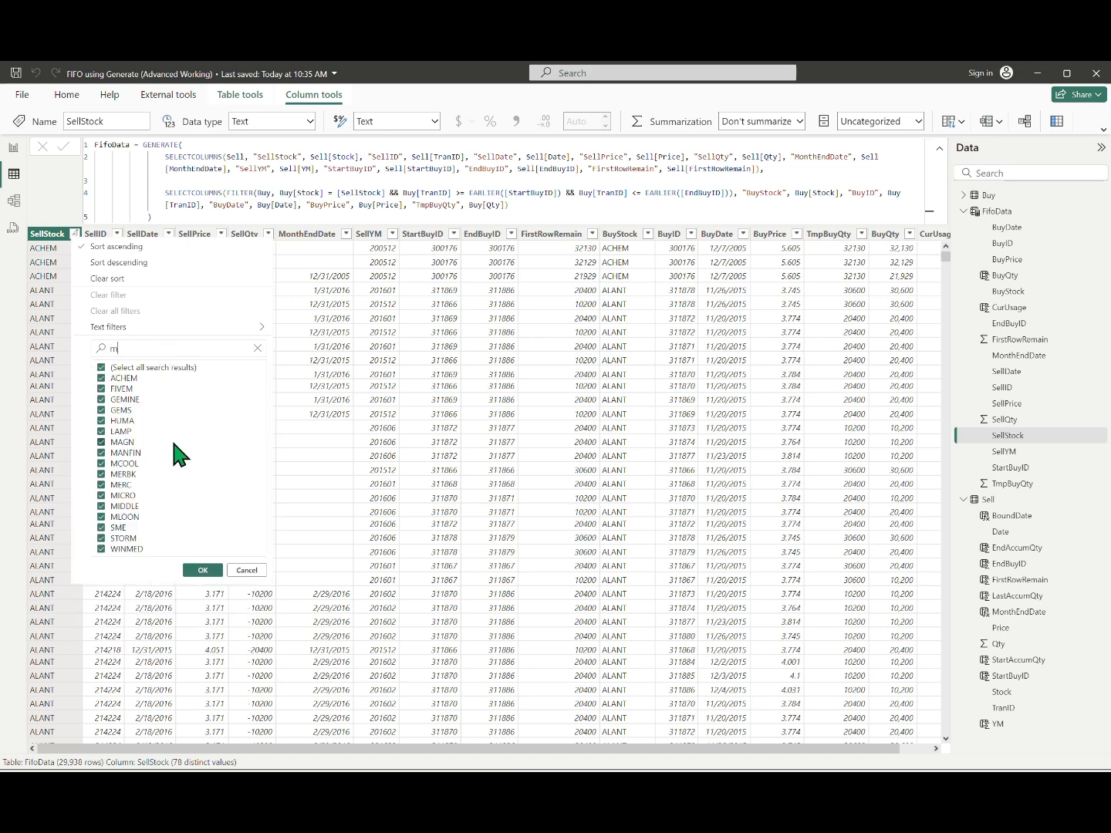
pyautogui.click(101, 367)
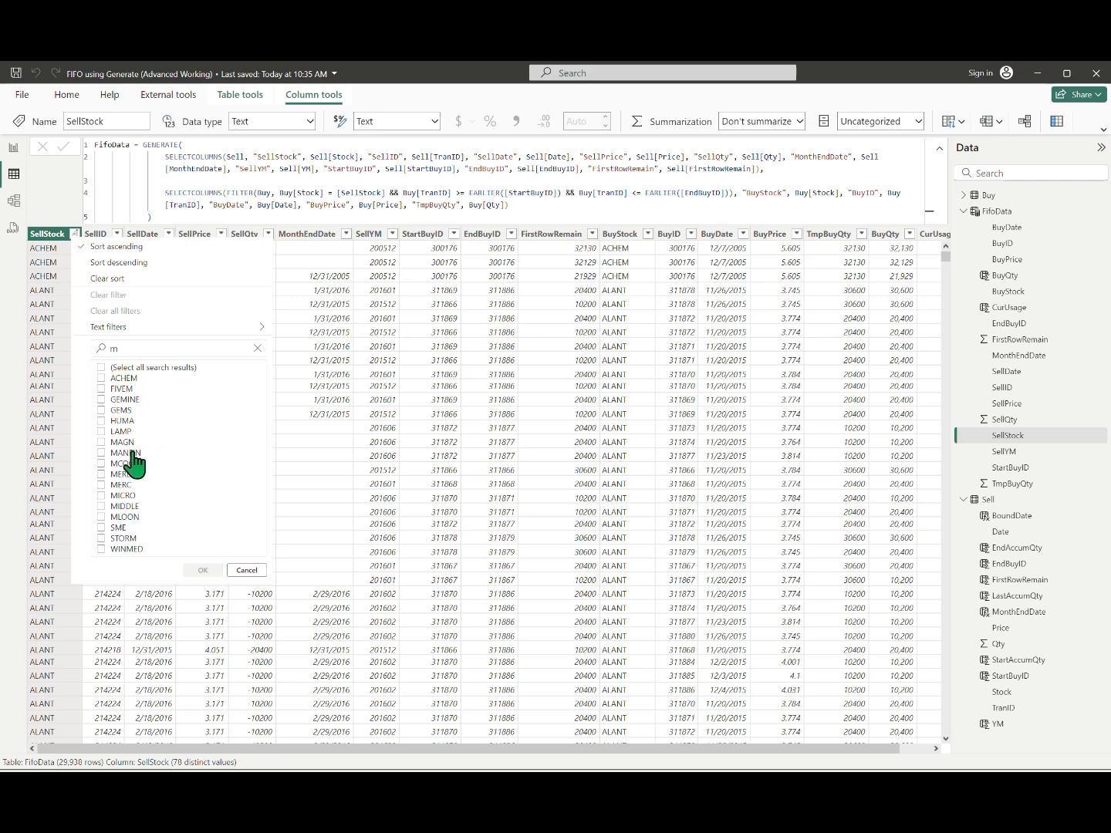
pyautogui.click(130, 443)
pyautogui.click(202, 571)
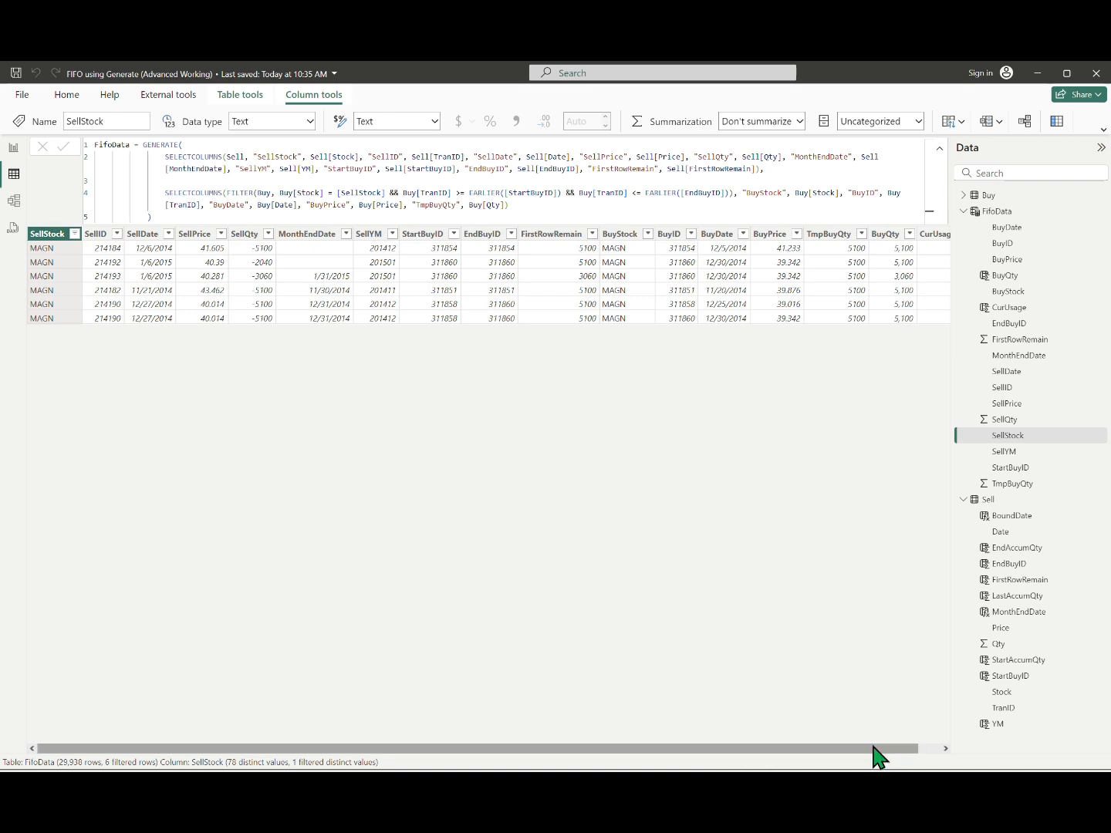
pyautogui.click(692, 235)
pyautogui.click(722, 241)
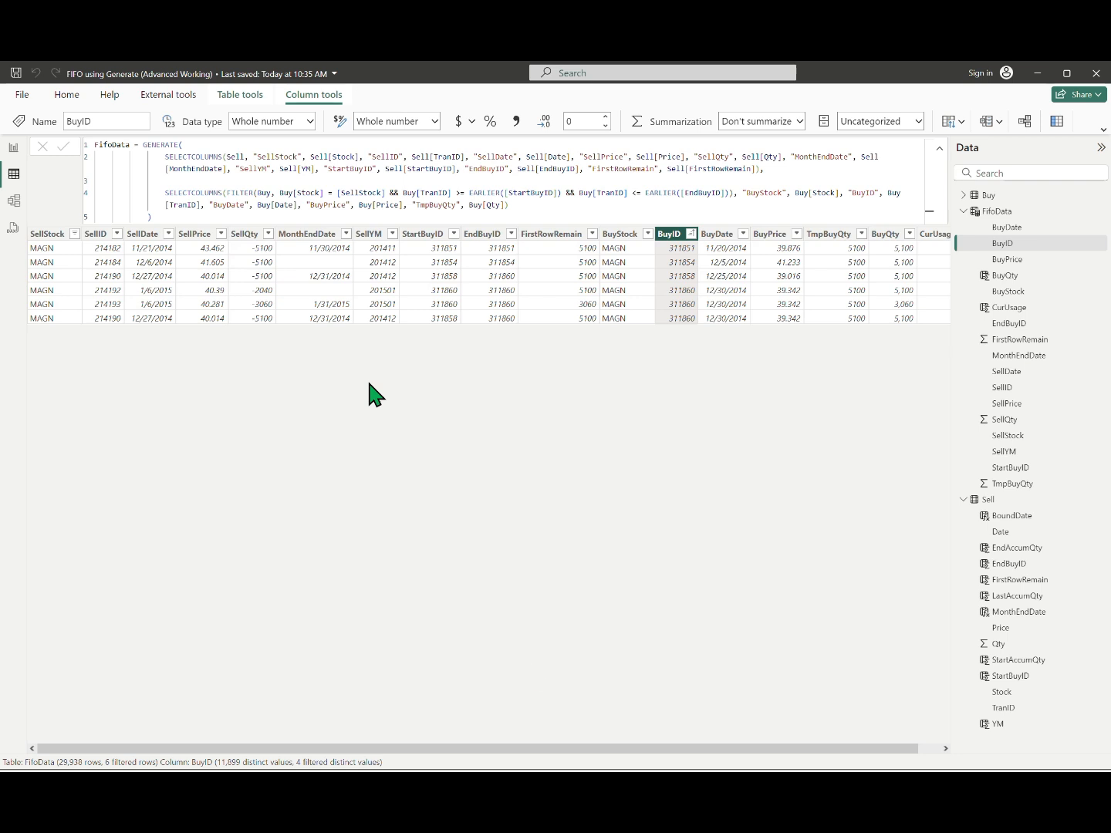
pyautogui.moveTo(473, 753)
pyautogui.mouseDown()
pyautogui.moveTo(637, 755)
pyautogui.moveTo(463, 760)
pyautogui.mouseUp()
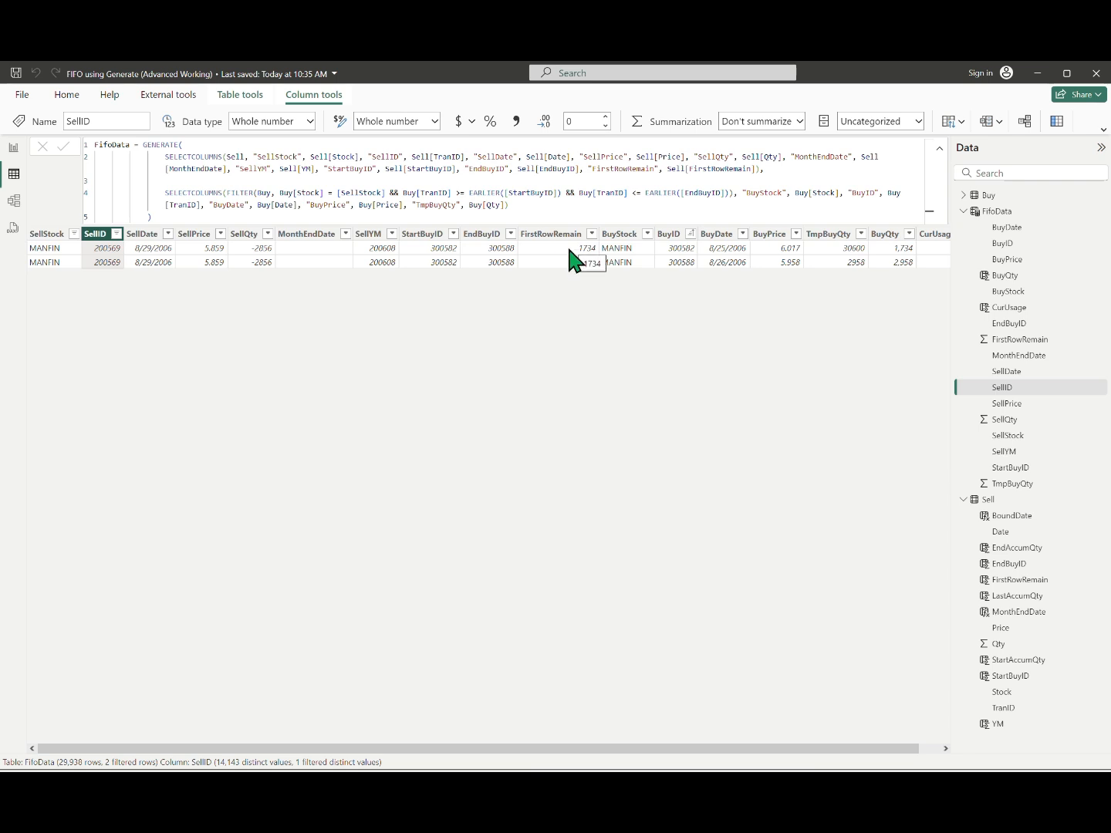
# Compare the BuyQty and CurUsage values of the filtered sell transactions against their SellQty
pyautogui.hscroll(1, 858, 760)
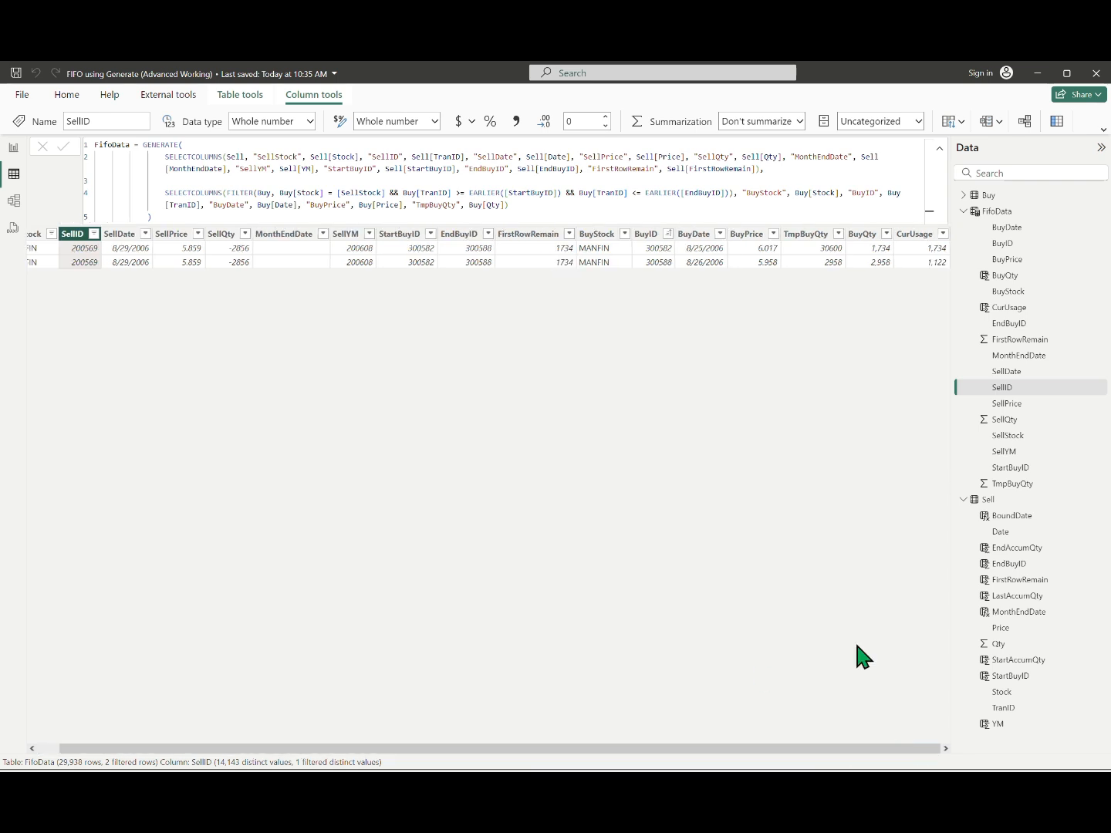
pyautogui.click(865, 259)
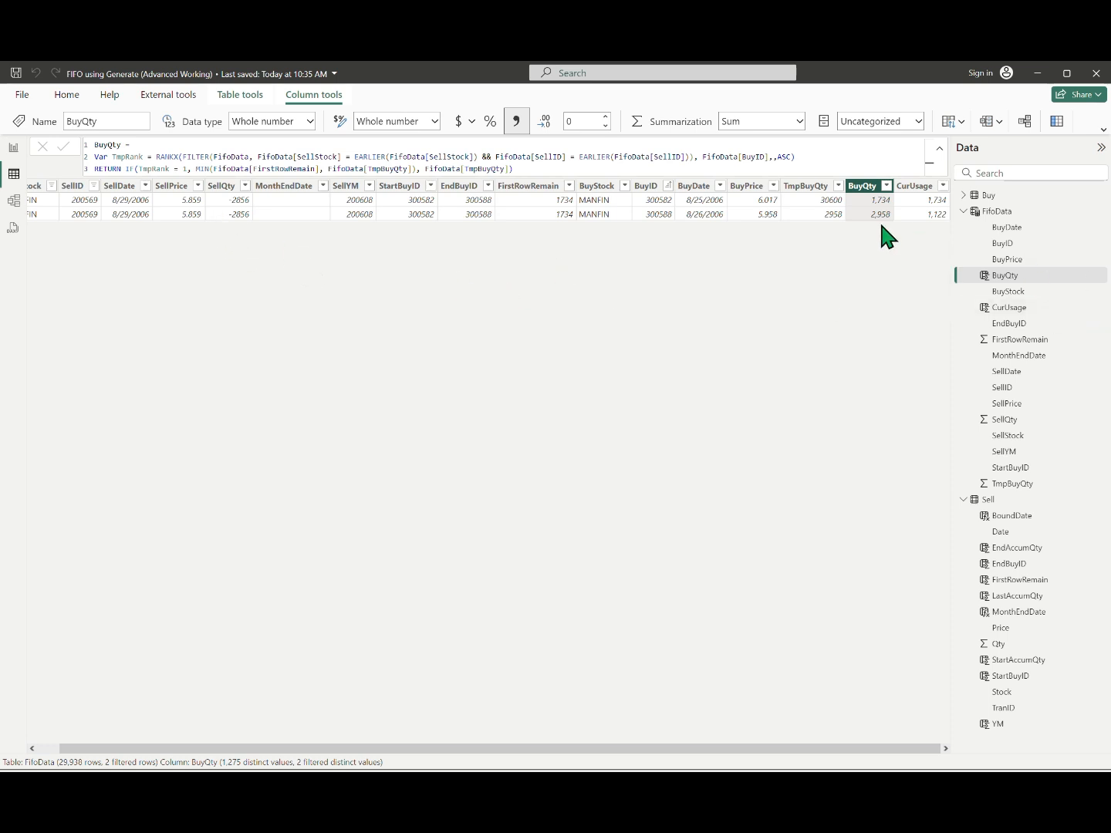
pyautogui.click(915, 216)
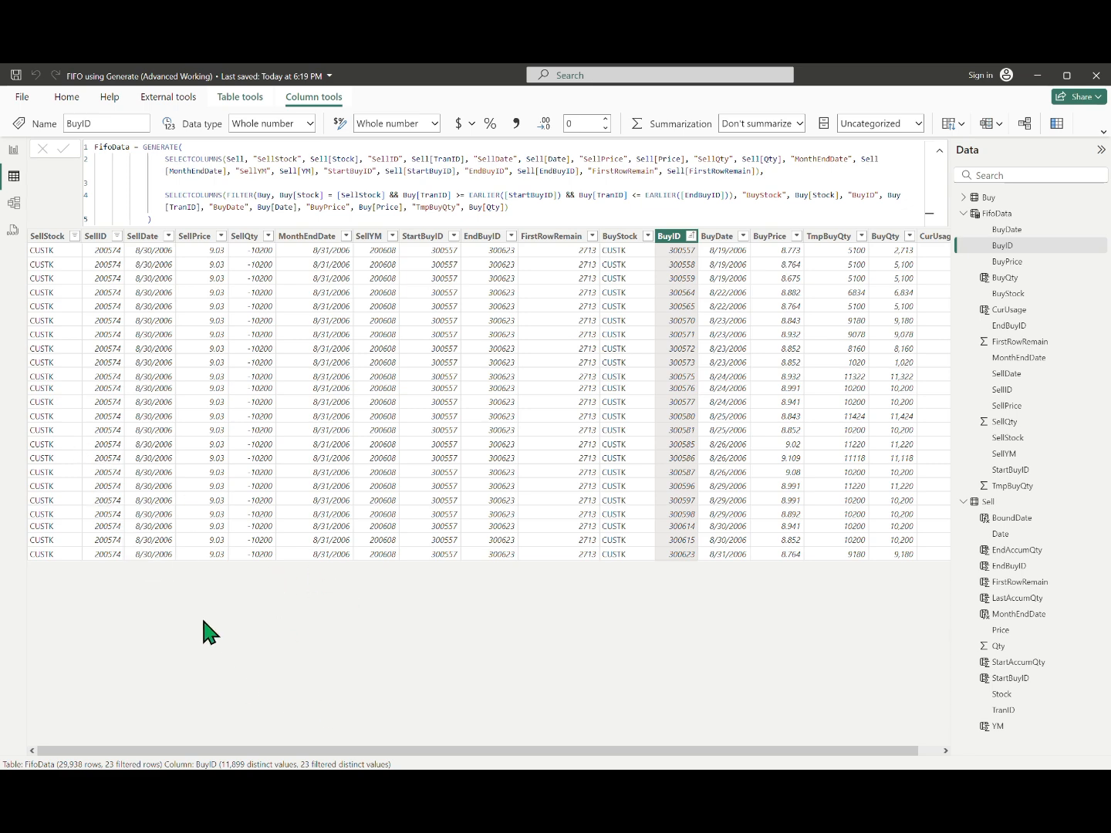
pyautogui.moveTo(528, 752); pyautogui.dragTo(628, 752)
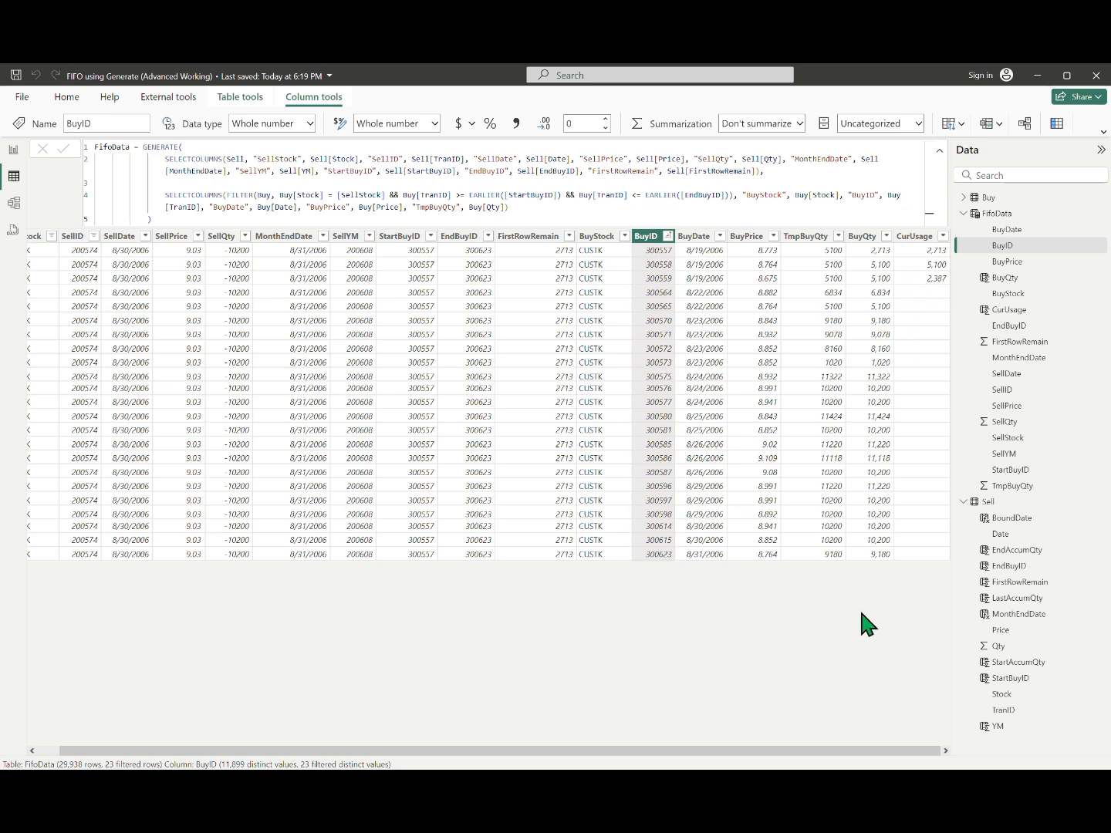
# Add a calculated column to FifoData with the formula BalQty = FifoData[BuyQty] - FifoData[CurUsage]
pyautogui.click(1058, 123)
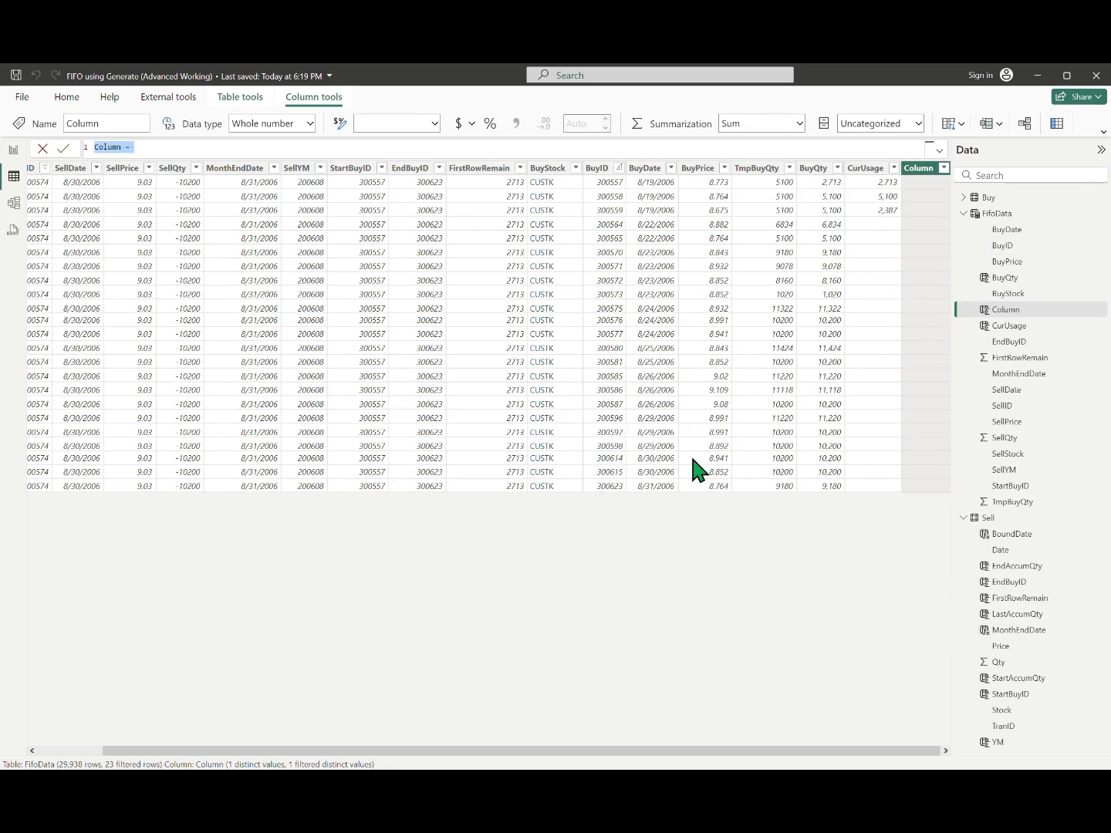
pyautogui.write('BalQty = FifoData[BuyQty] - FifoData[CurUsage]')
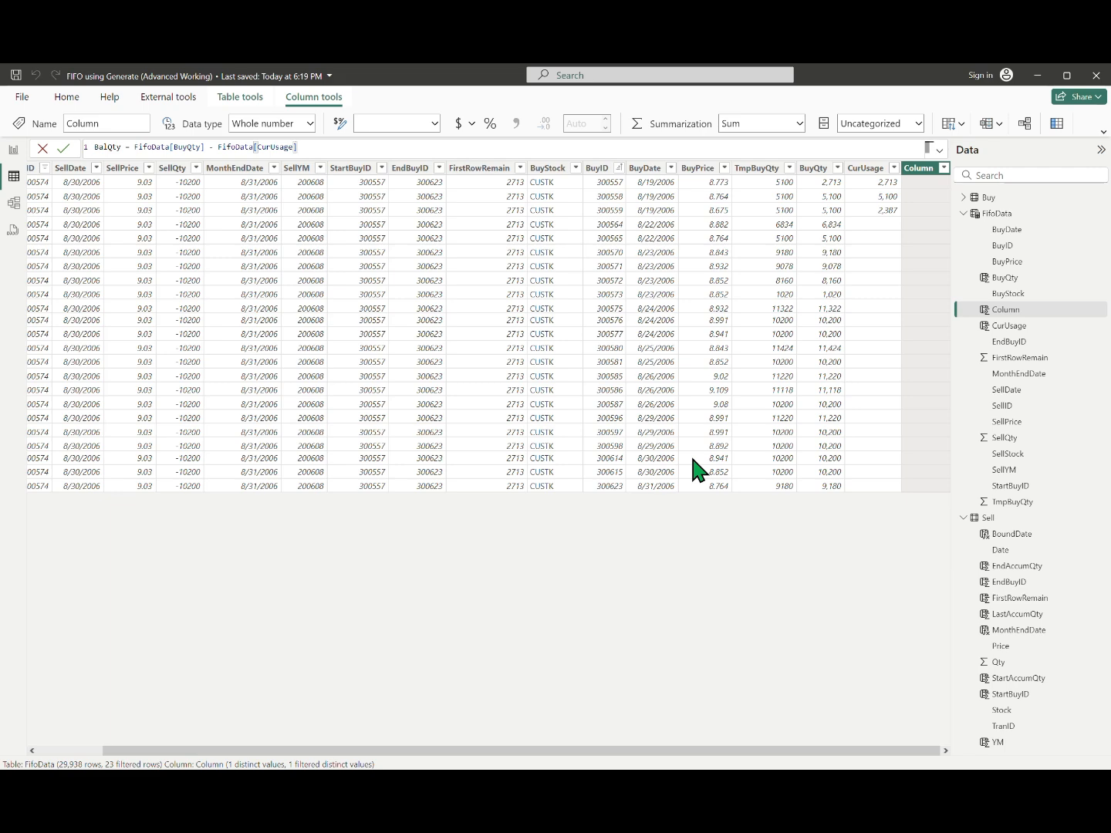
pyautogui.press('Return')
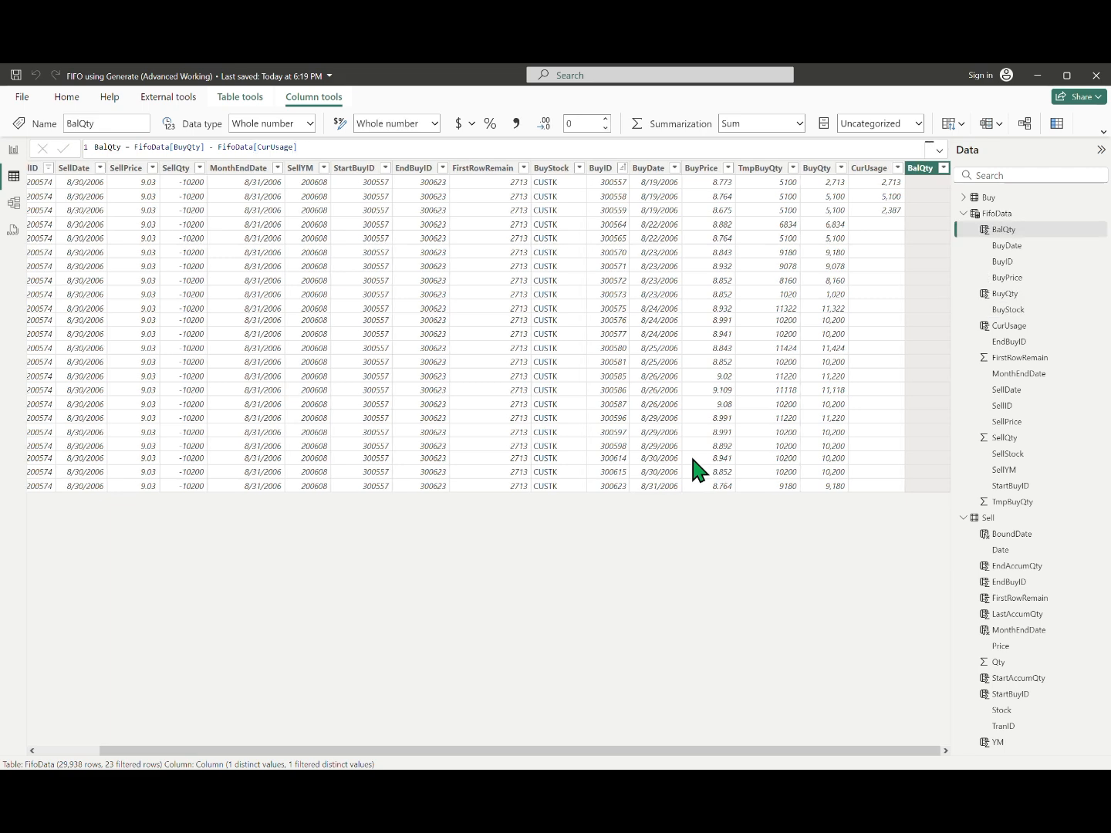
# Store the BalQty subtraction in Var Tmp, add RETURN IF(Tmp <> 0, Tmp), commit it and apply a thousands separator
pyautogui.click(132, 147)
pyautogui.hotkey('shift', 'Return')
pyautogui.write('Var Tmp =')
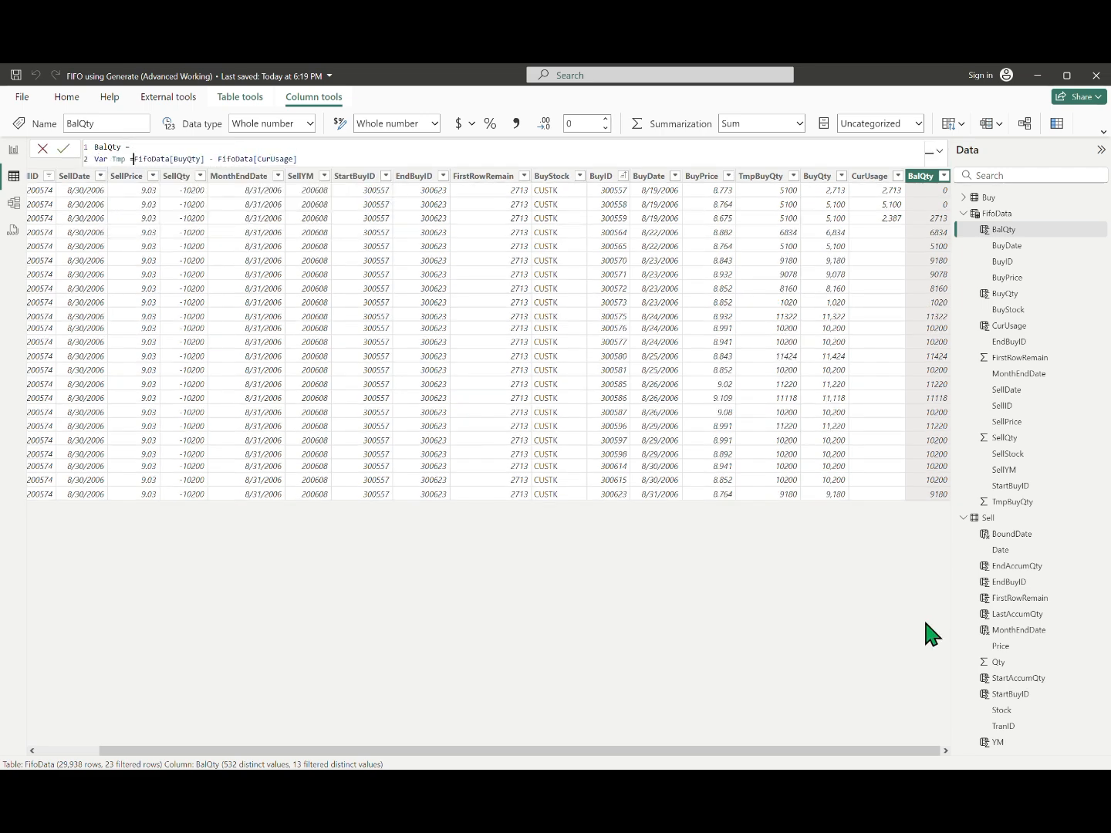
pyautogui.hotkey('shift', 'Return')
pyautogui.write('re')
pyautogui.press('Tab')
pyautogui.write('IF(')
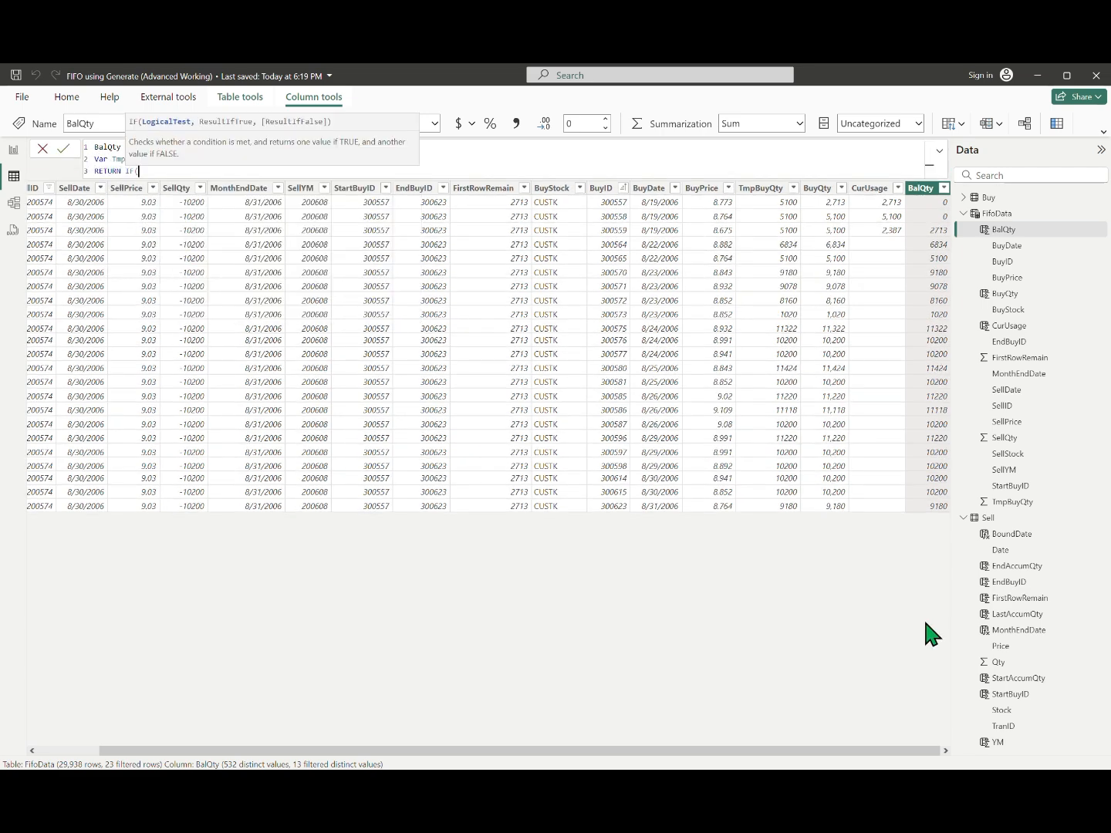
pyautogui.write('Tmp <> 0, Tmp)')
pyautogui.press('Return')
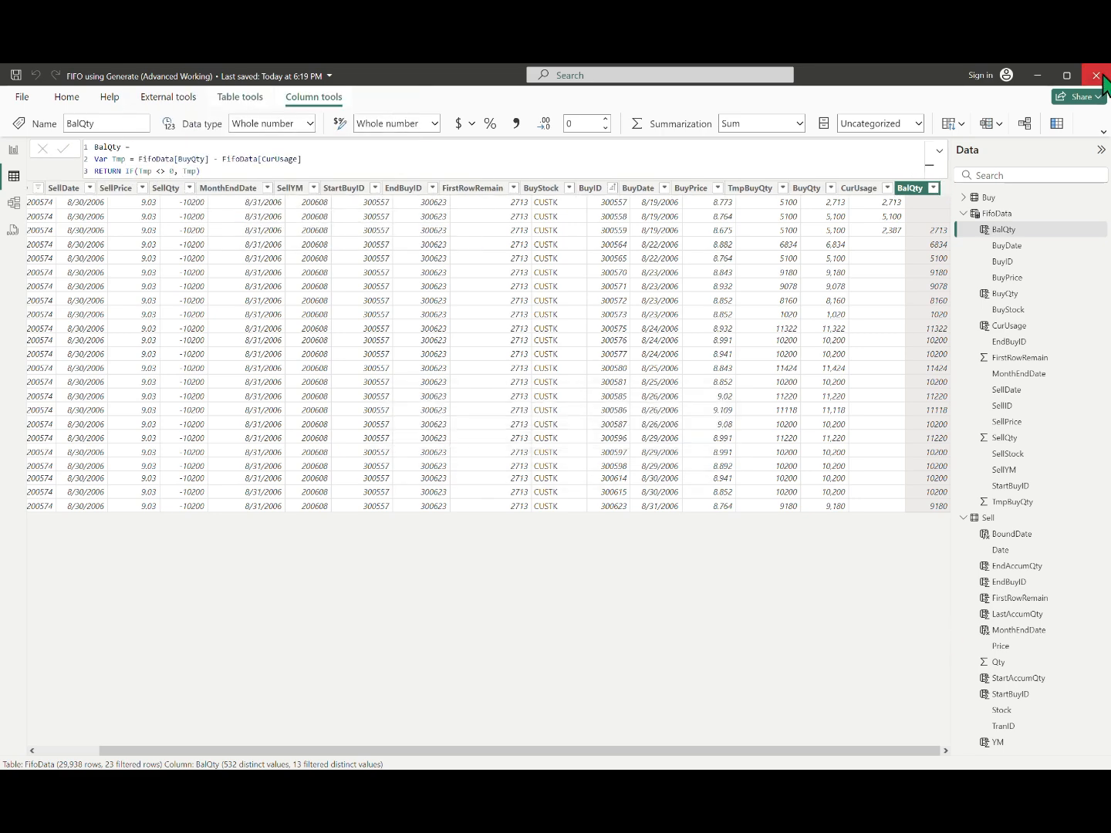
pyautogui.click(517, 125)
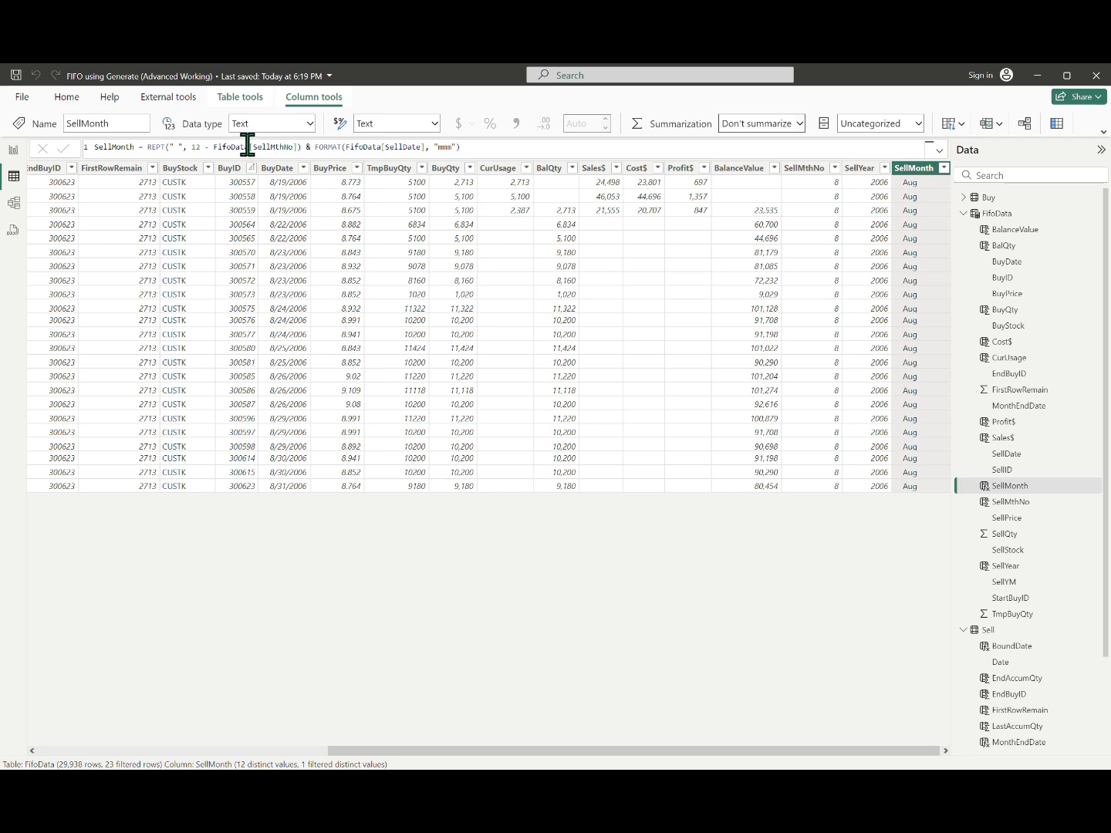
# Create the StockBalance table with SELECTCOLUMNS over FifoData rows having a MonthEndDate, taking SellStock, SellID, SellDate, BuyID, BuyDate, BuyPrice, BuyQty minus CurUsage as BalQty, and SellYM
pyautogui.click(13, 154)
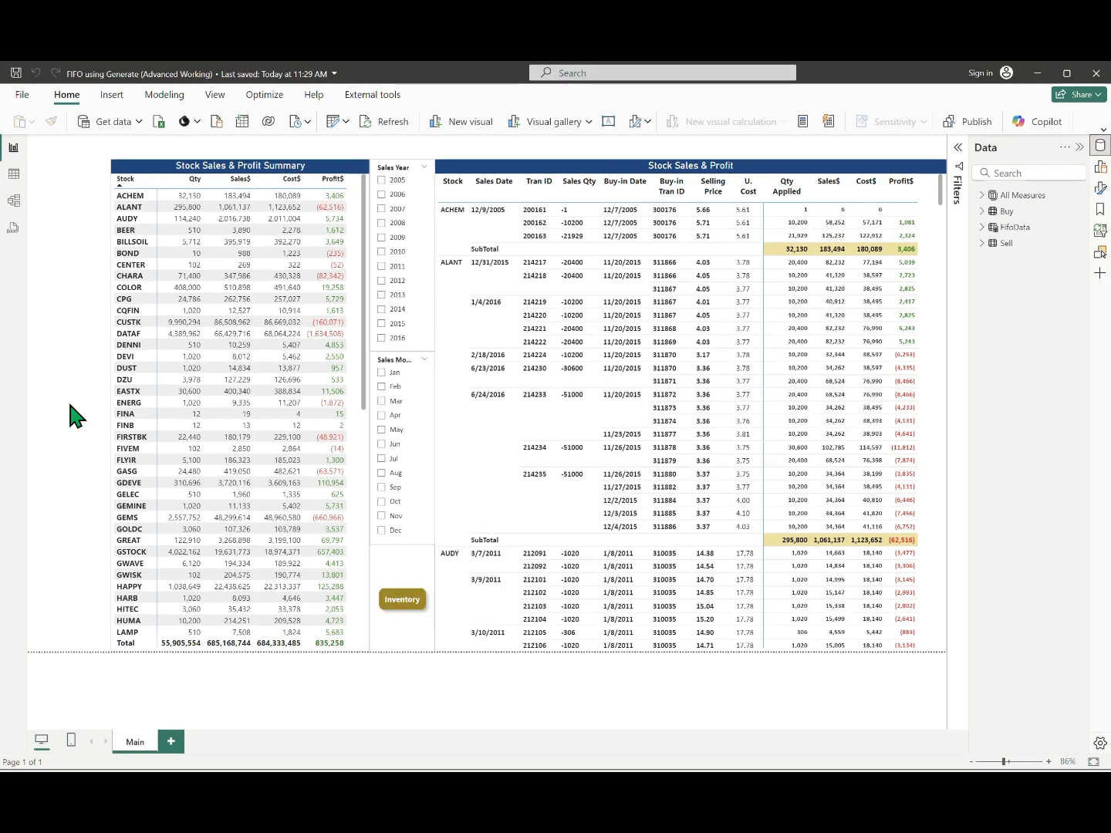
pyautogui.click(162, 94)
pyautogui.click(421, 122)
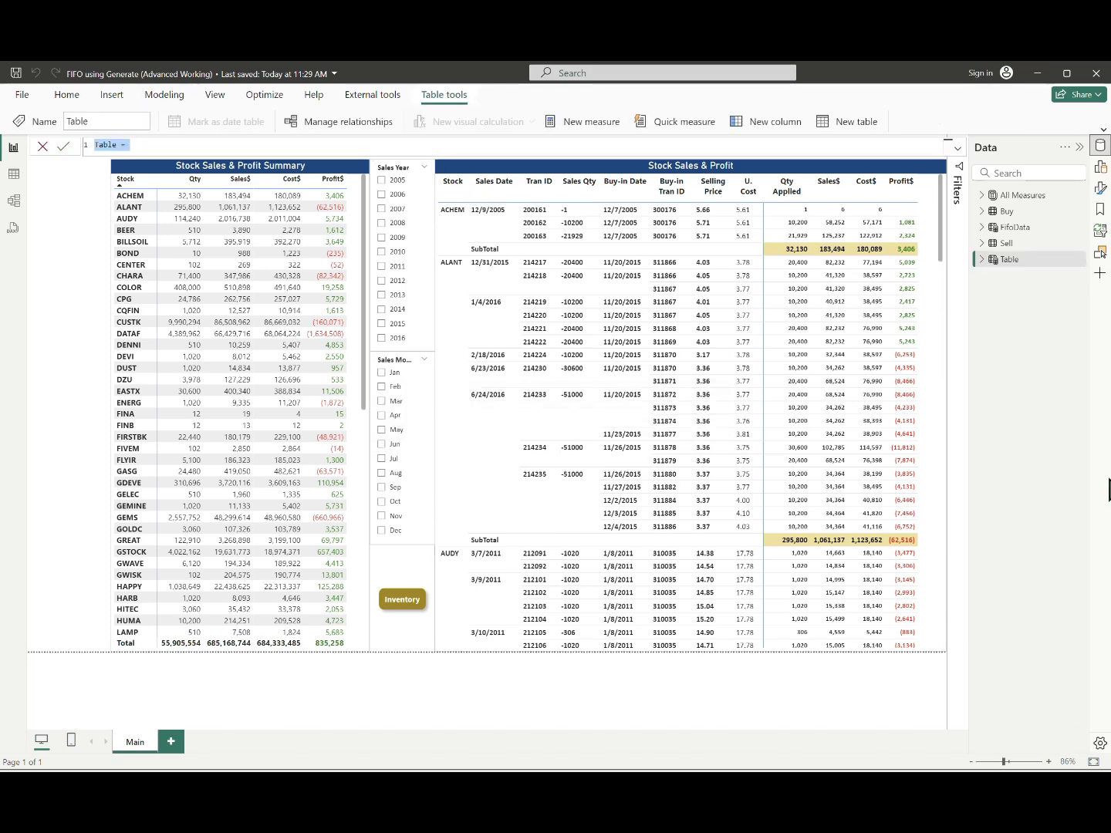
pyautogui.write('StockBalance = SELECTCOLUMNS(FILTER(FifoData, FifoData[MonthEndDate] <> BLANK()), "SellStock", FifoData[SellStock], "SellID", FifoData[SellID], "SellDate", FifoData[SellDate], "BuyID", FifoData[BuyID], "BuyDate", FifoData[BuyDate], "BuyPrice", FifoData[BuyPrice], "BalQty", FifoData[BuyQty] - FifoData[CurUsage], "SellYM", FifoData[SellYM])')
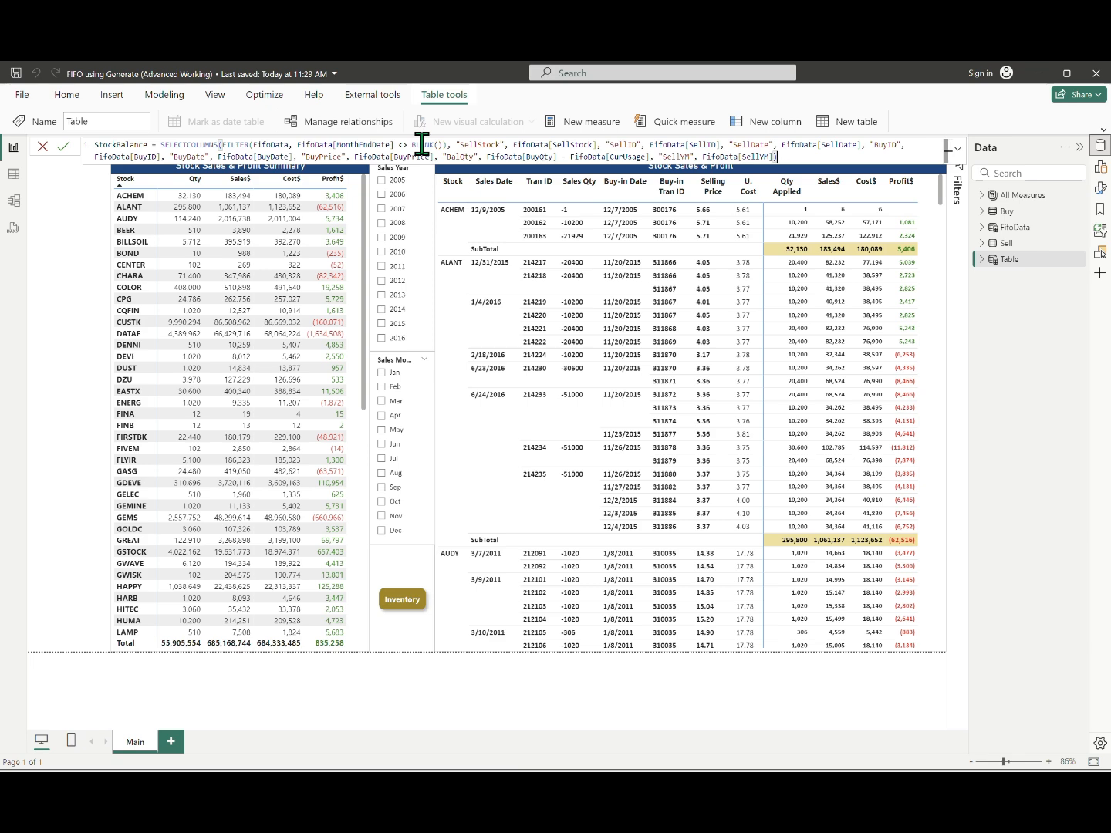
pyautogui.press('Return')
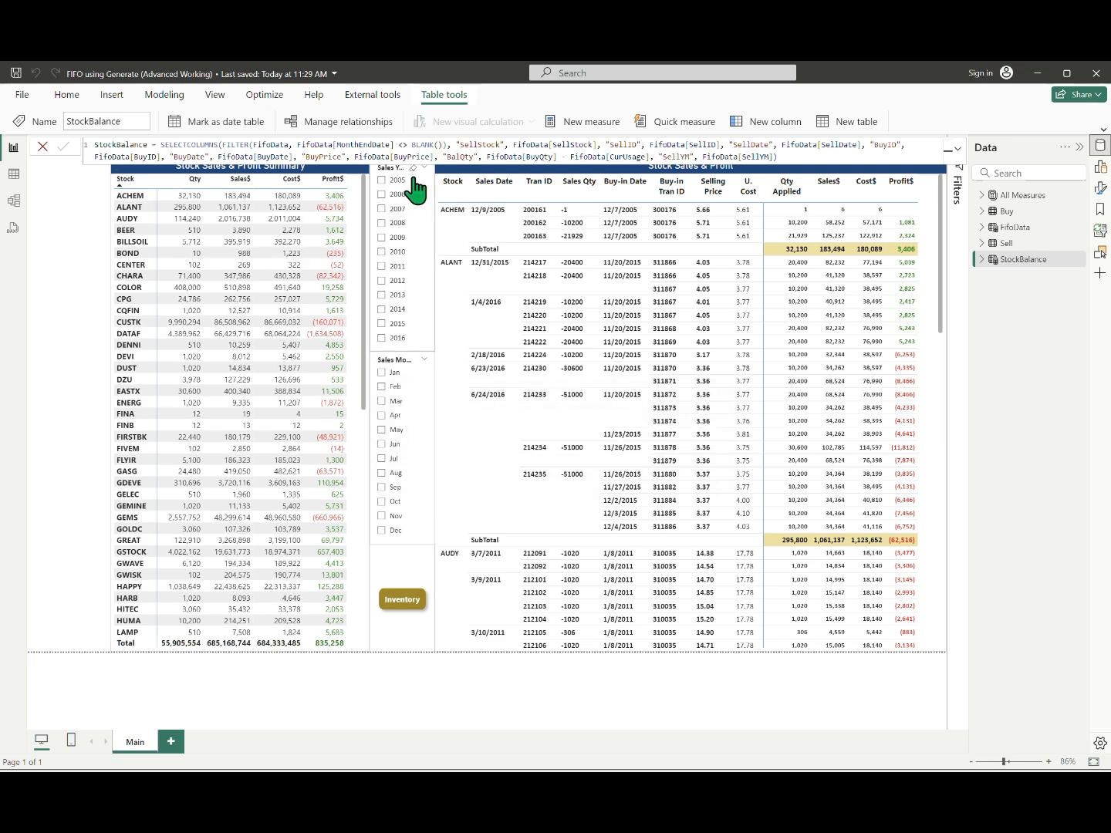
# Set the summarization of StockBalance's BuyID and BuyPrice fields to Don't summarize
pyautogui.click(985, 262)
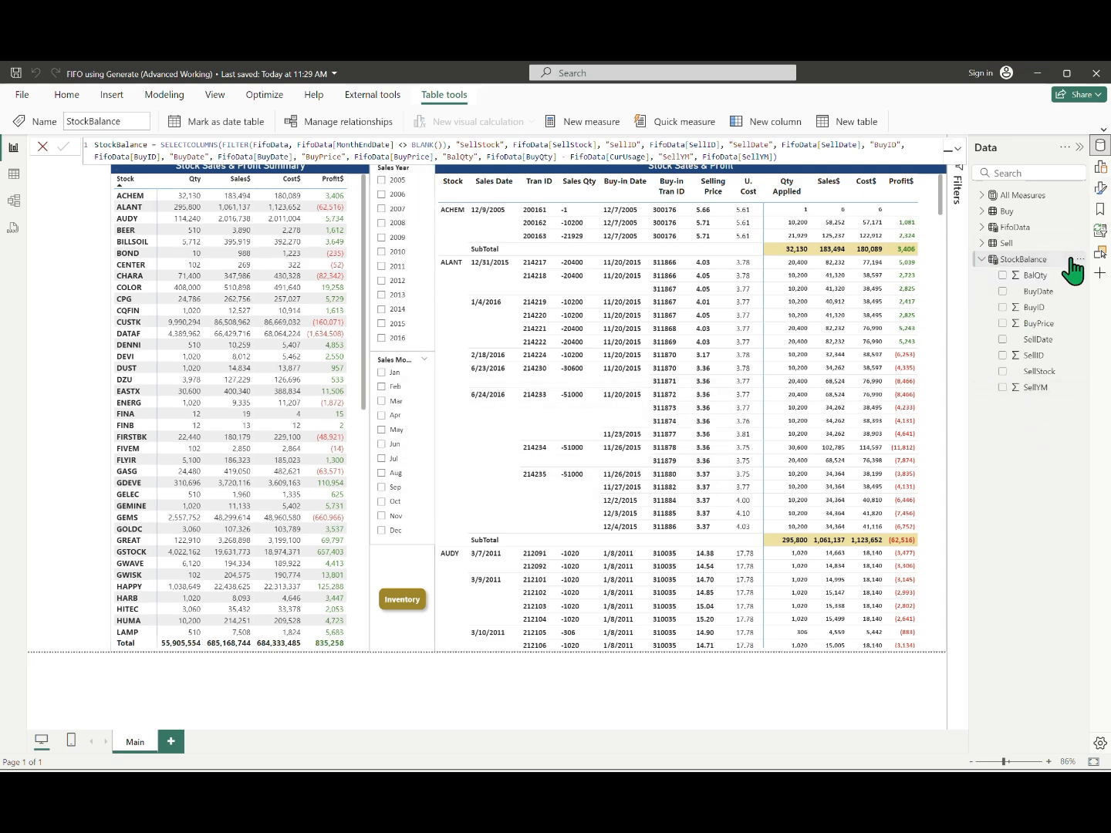
pyautogui.click(1037, 307)
pyautogui.click(800, 121)
pyautogui.click(753, 139)
pyautogui.click(1038, 323)
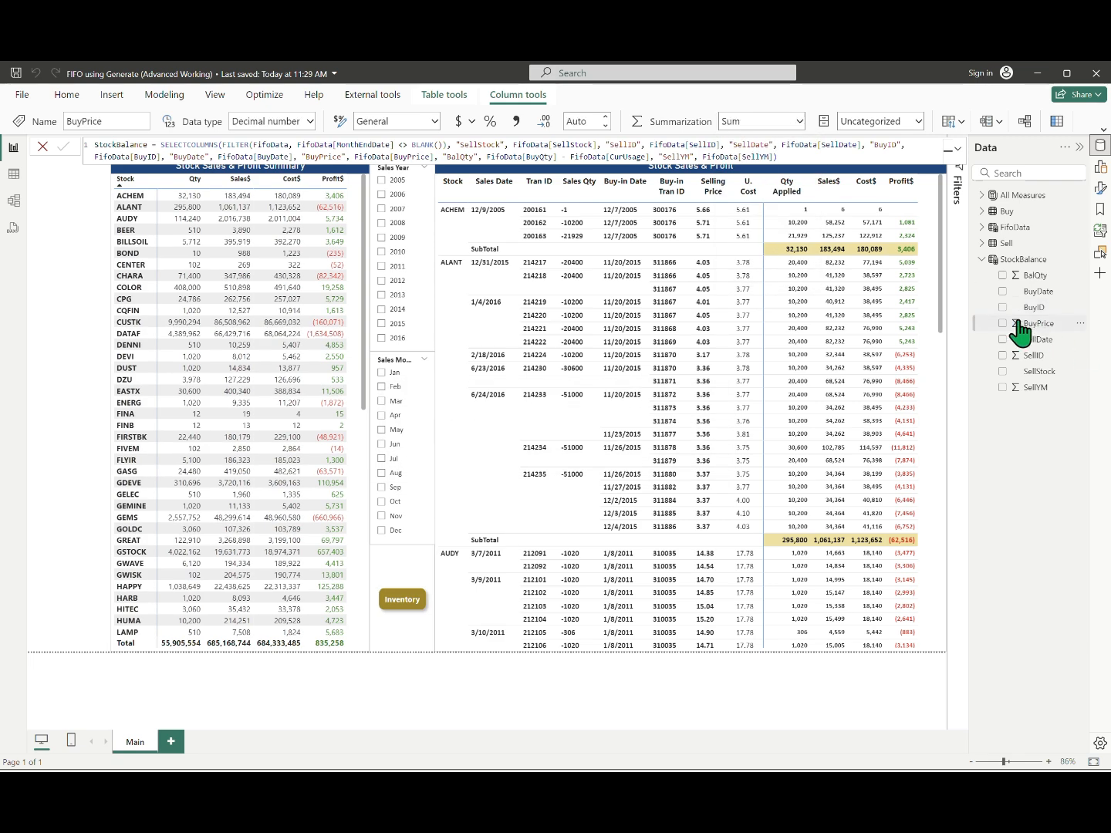
pyautogui.click(799, 121)
pyautogui.click(753, 138)
# Set the summarization of StockBalance's SellID and SellYM fields to Don't summarize
pyautogui.click(1034, 355)
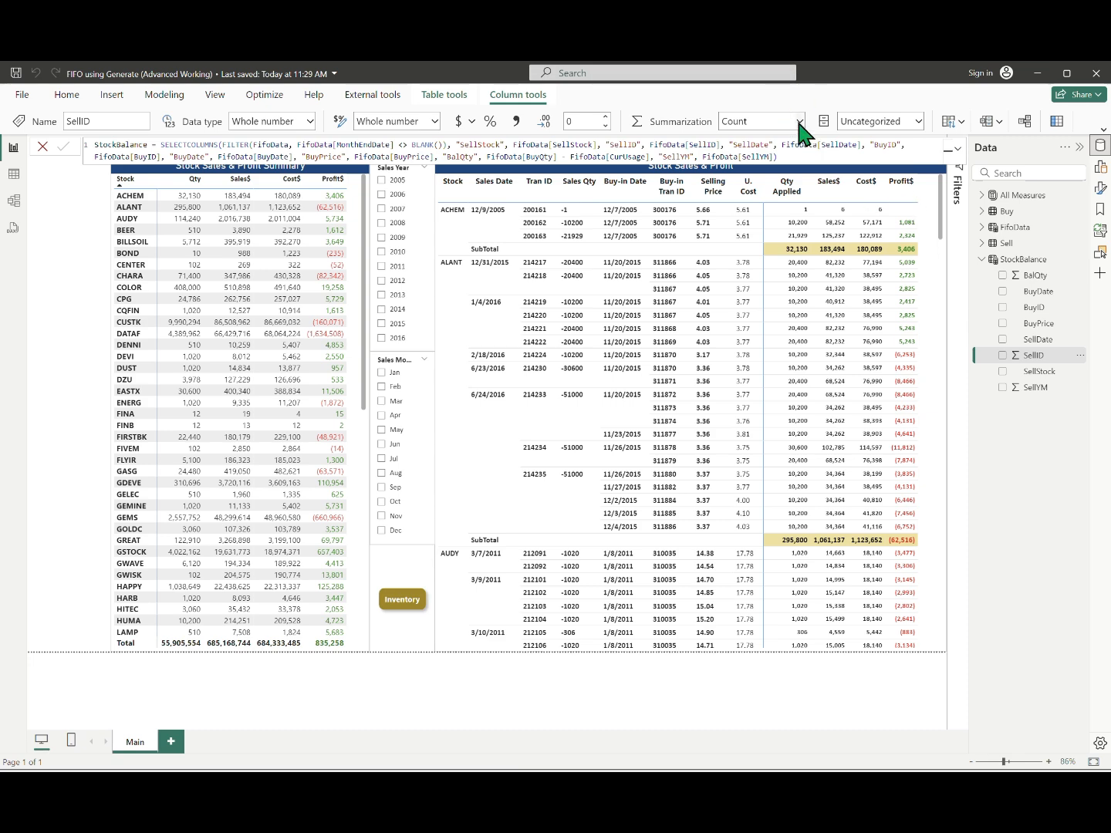
pyautogui.click(799, 122)
pyautogui.click(785, 140)
pyautogui.click(1034, 388)
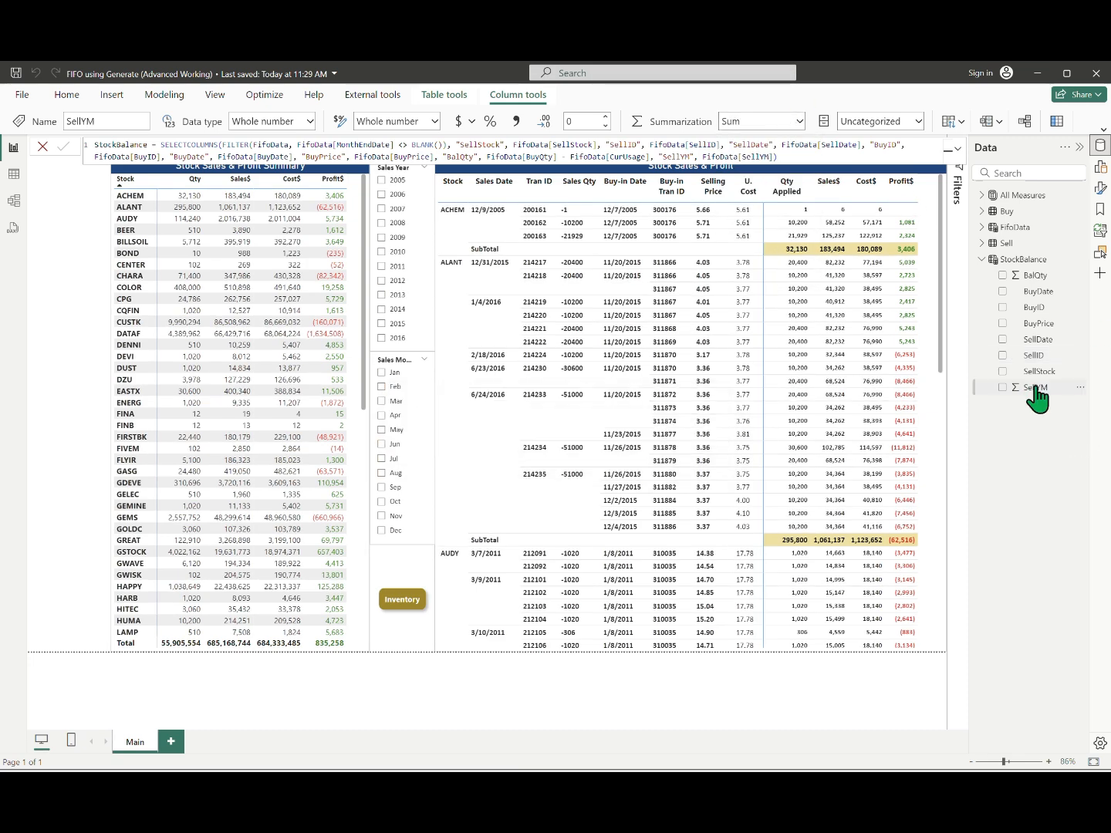
pyautogui.click(800, 121)
pyautogui.click(769, 142)
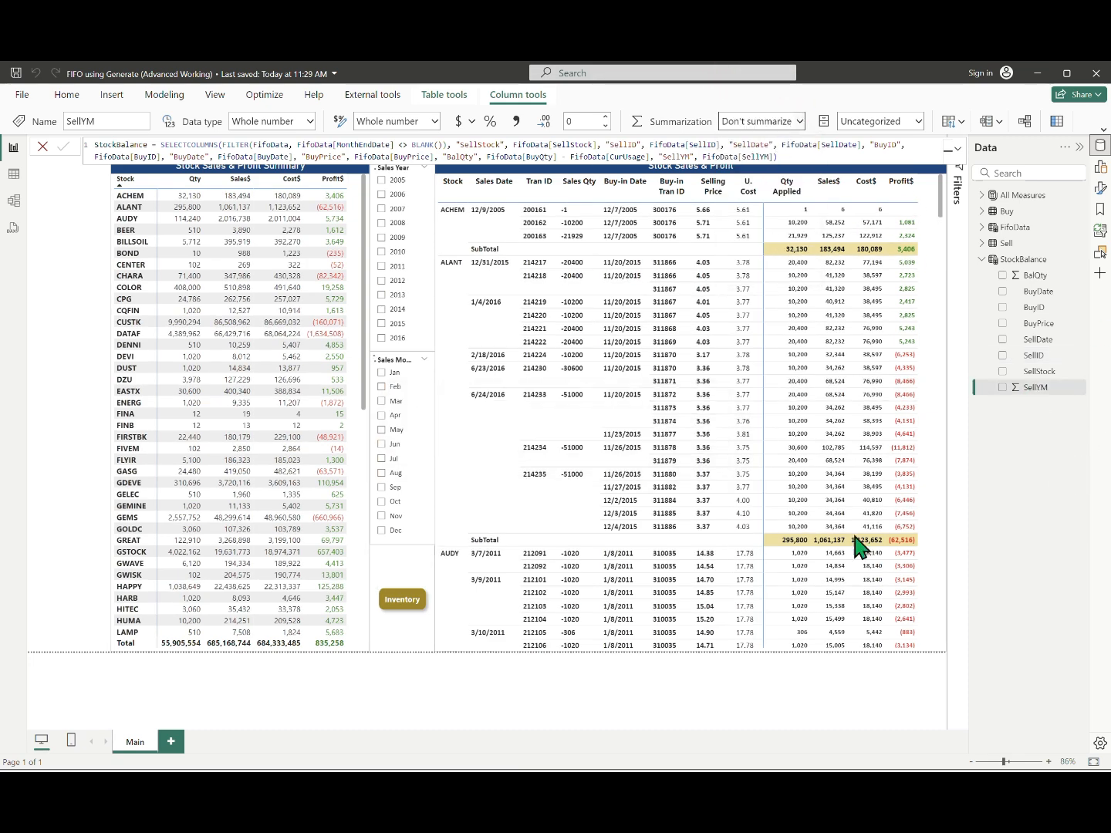
# Add a new report page and name it Inventory
pyautogui.click(173, 743)
pyautogui.doubleClick(182, 742)
pyautogui.write('Inventory')
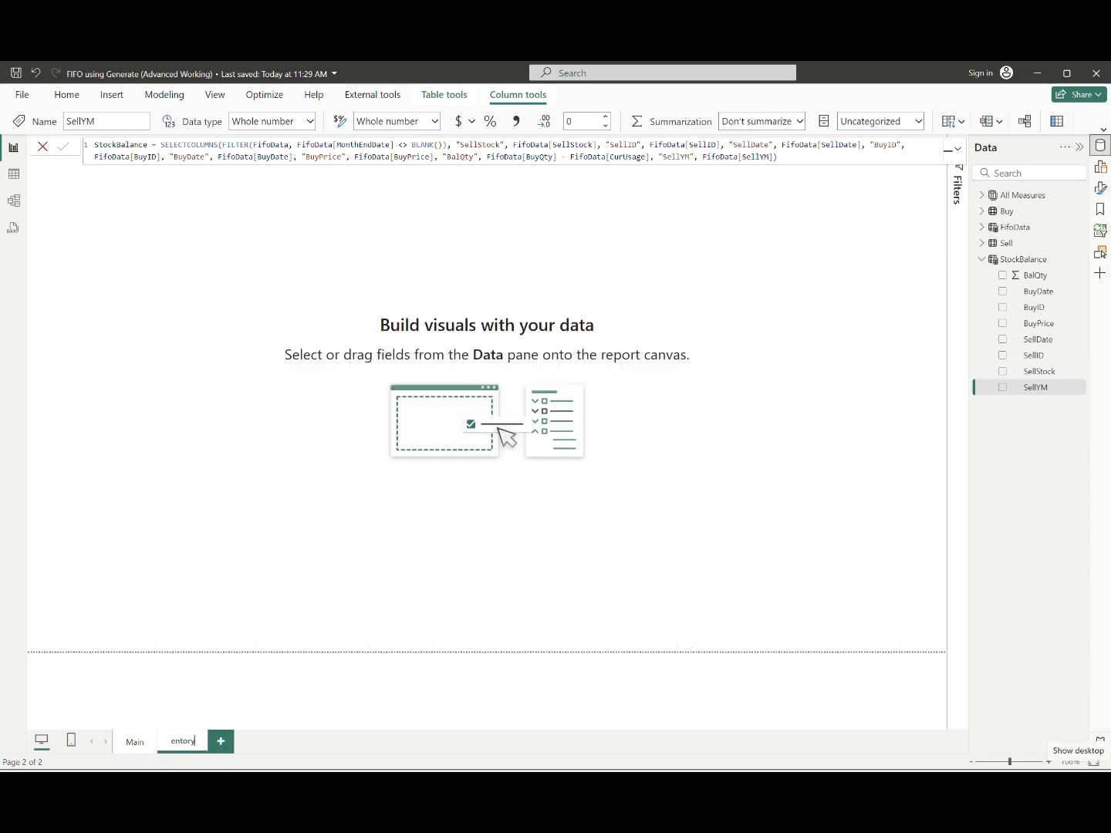
pyautogui.press('Return')
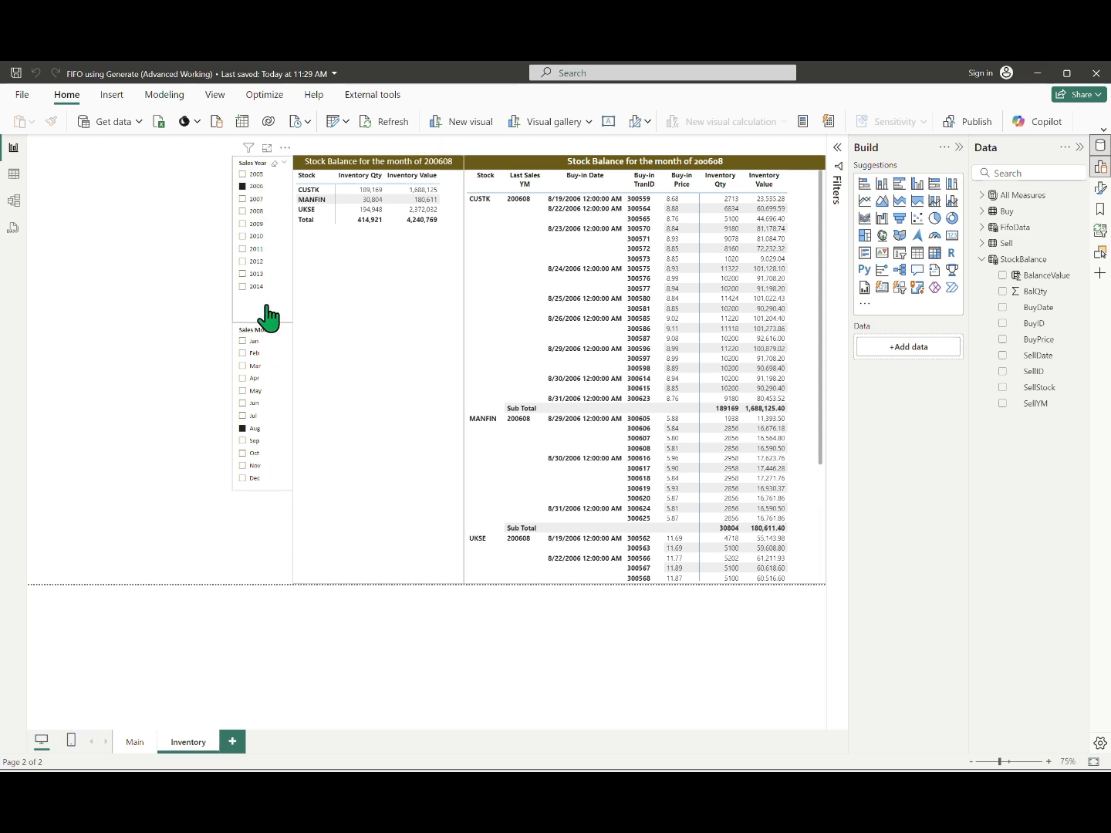
# Check which FifoData field feeds the Sales Year slicer on the Inventory page
pyautogui.click(249, 172)
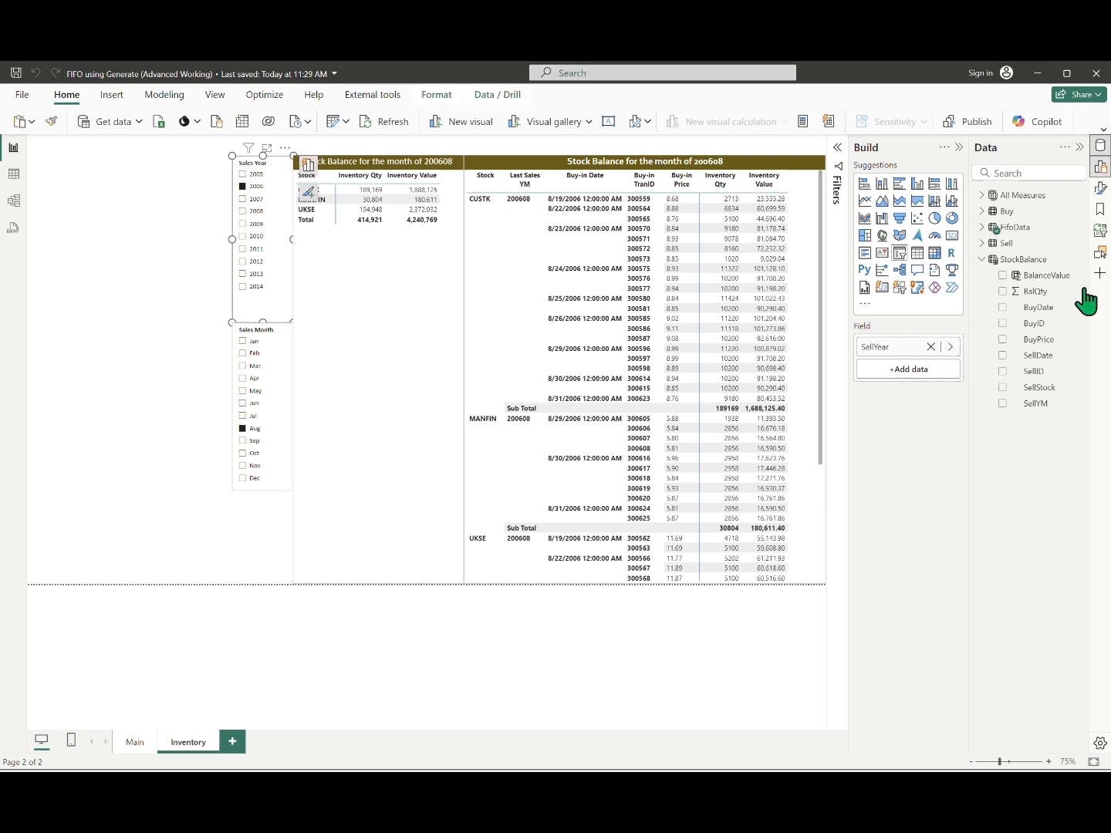
pyautogui.click(982, 229)
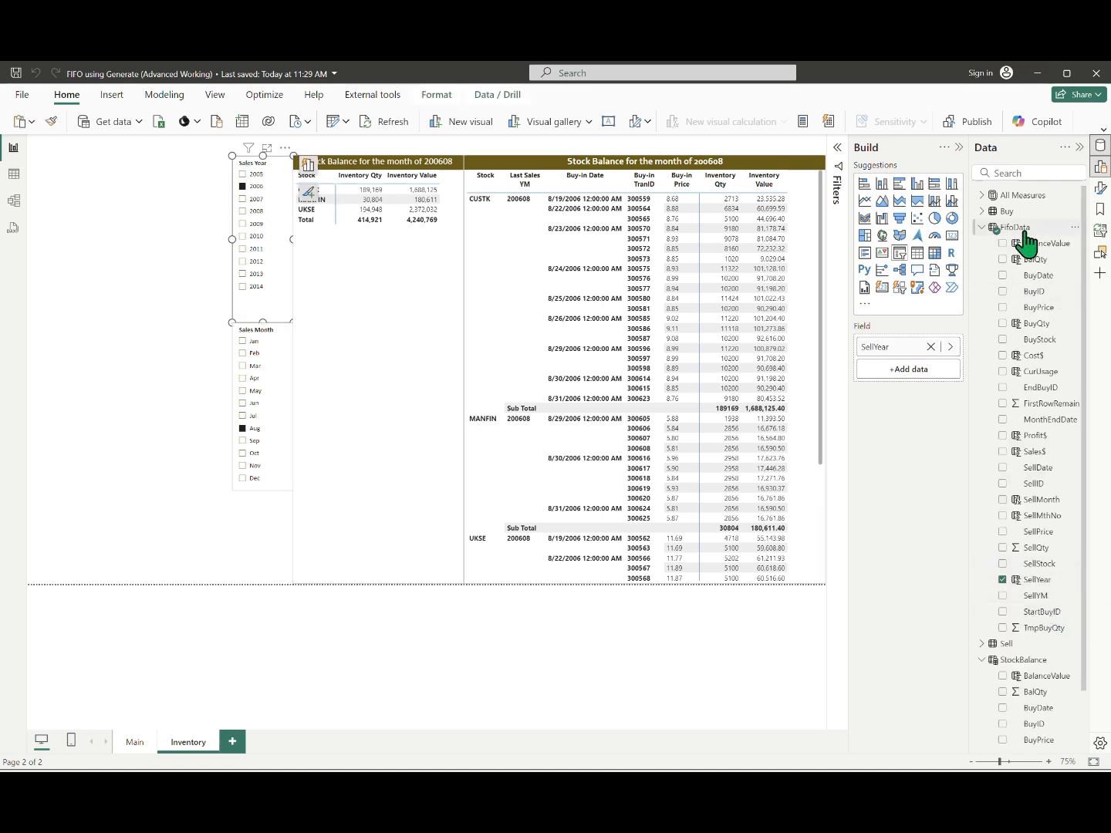
# Check which fields feed the Sales Month slicer and the two Stock Balance matrices on the Inventory page
pyautogui.click(251, 338)
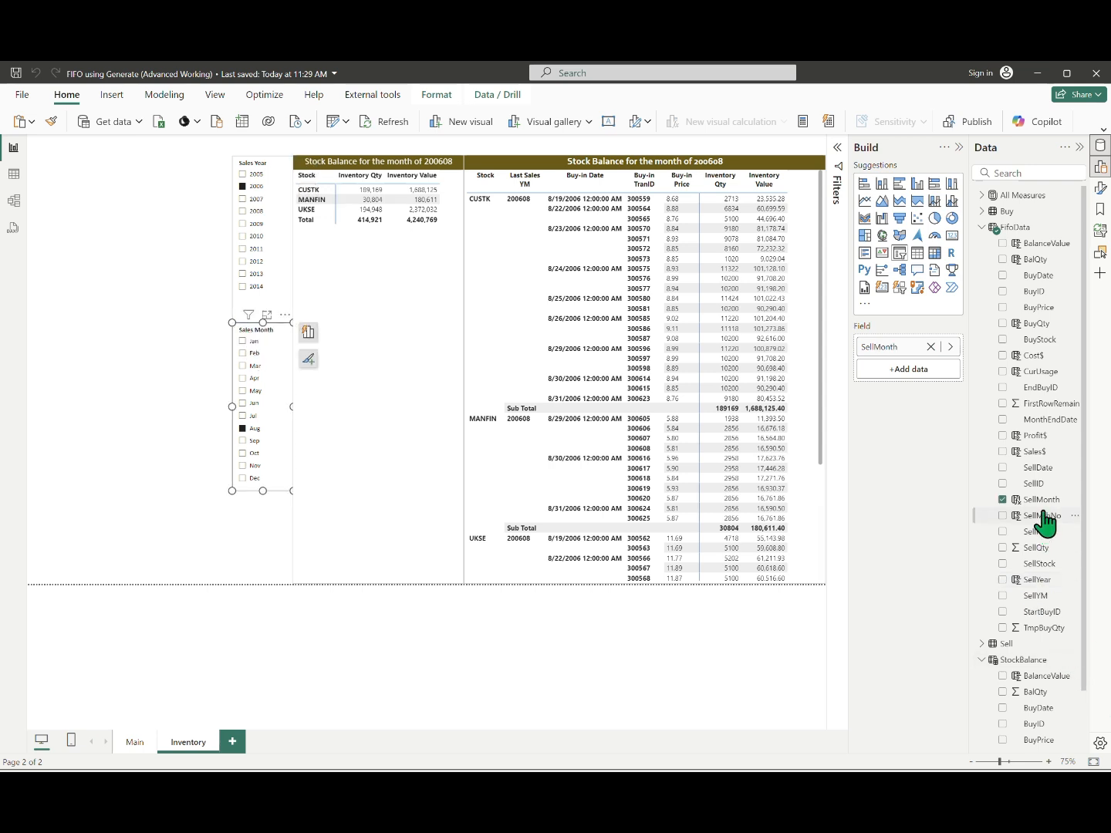
pyautogui.click(364, 460)
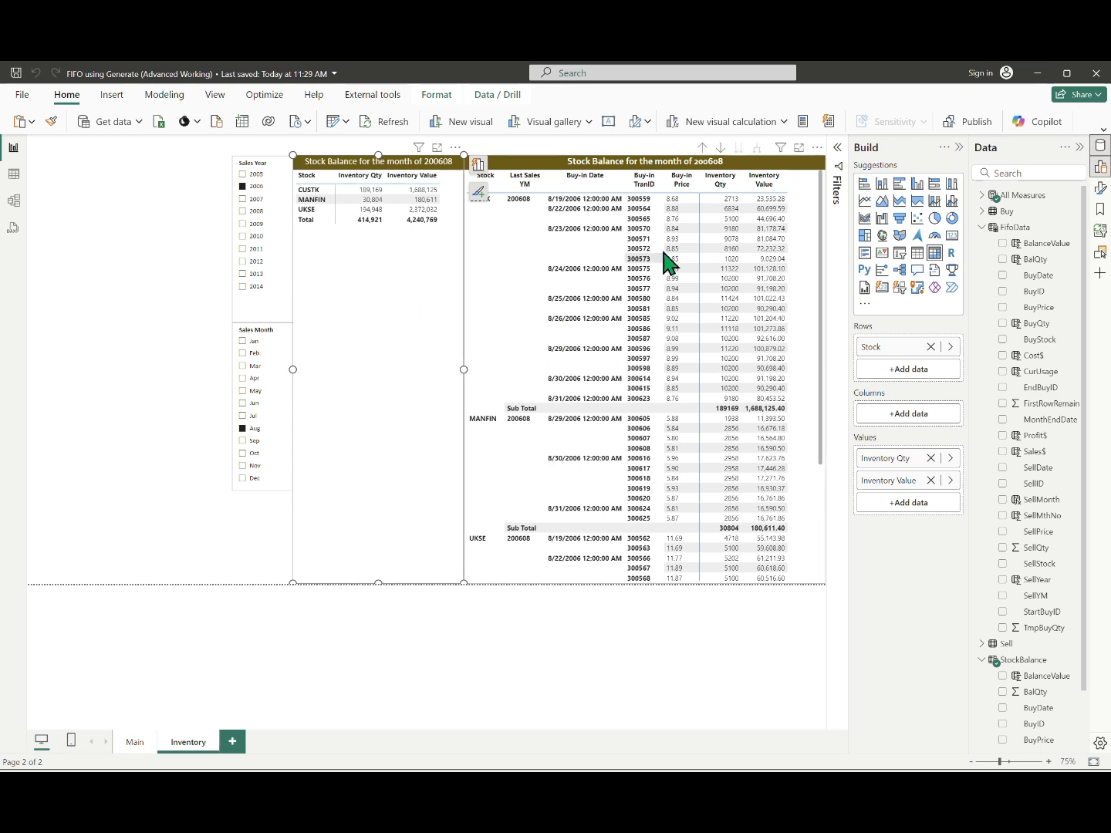
pyautogui.click(689, 168)
pyautogui.scroll(-2, 1042, 463)
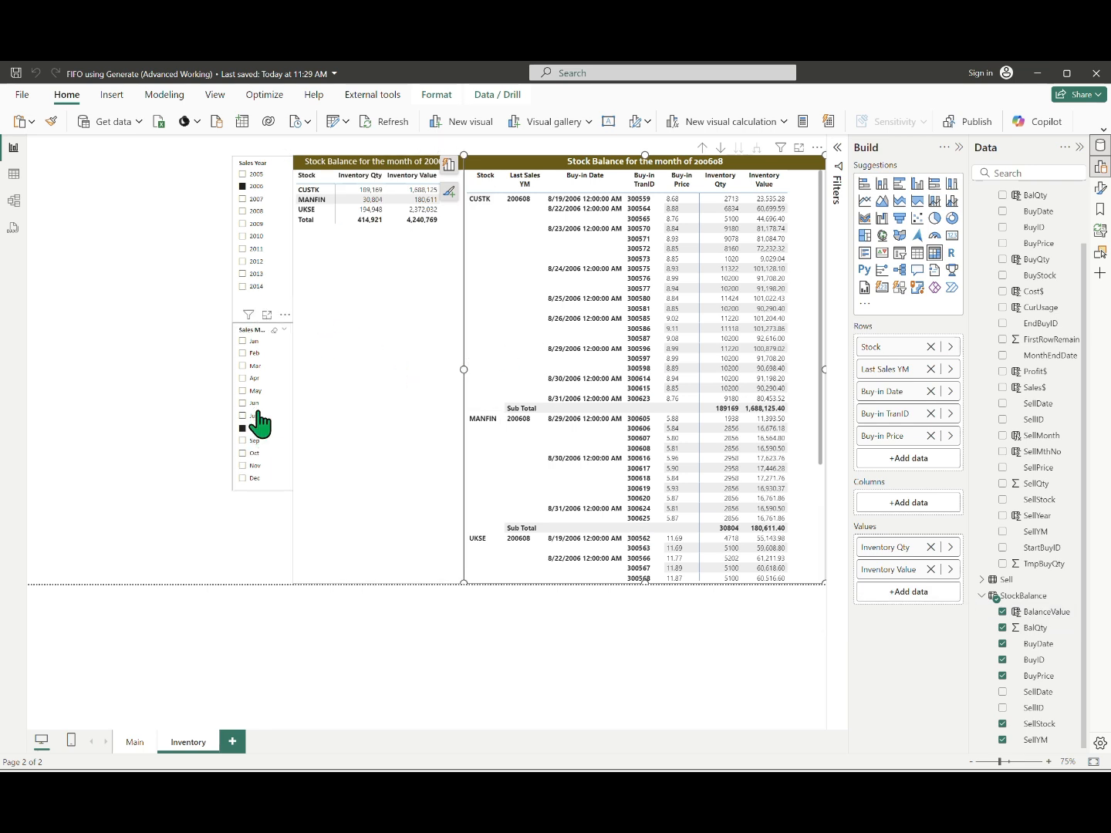
# Sync the Sales Year slicer between the Main and Inventory pages and check the result on Main
pyautogui.click(249, 163)
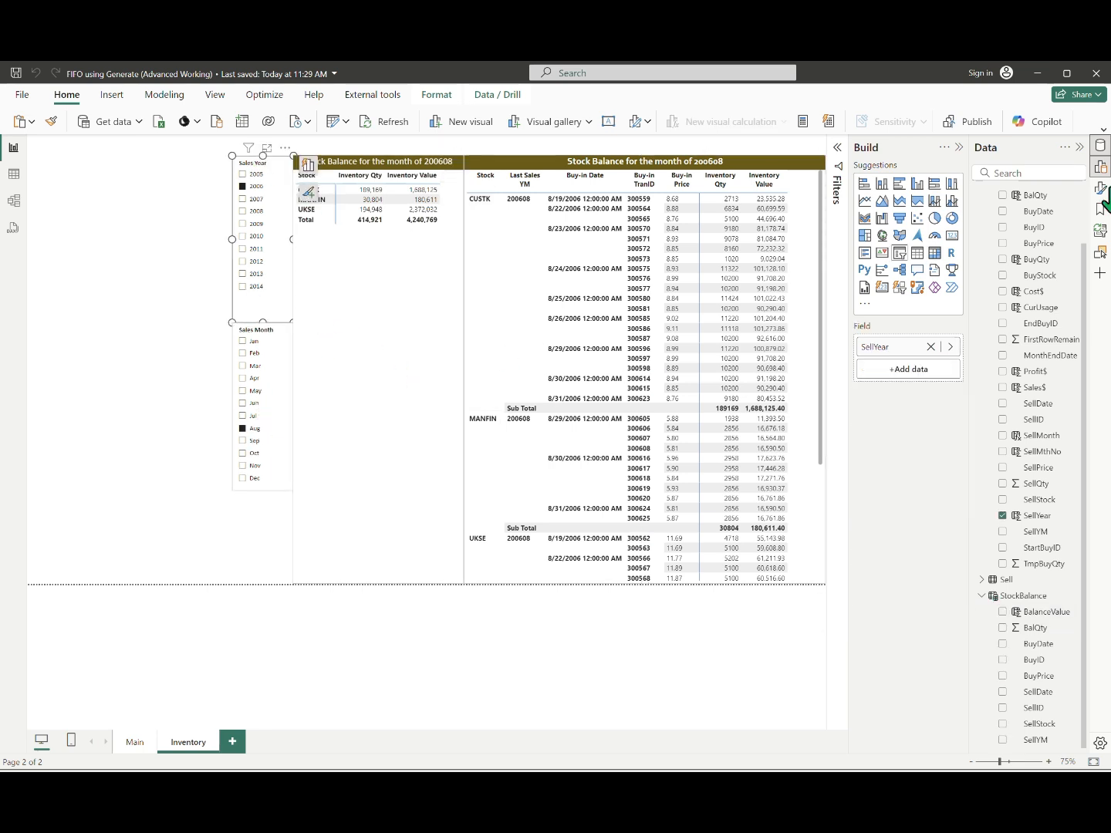
pyautogui.click(1101, 230)
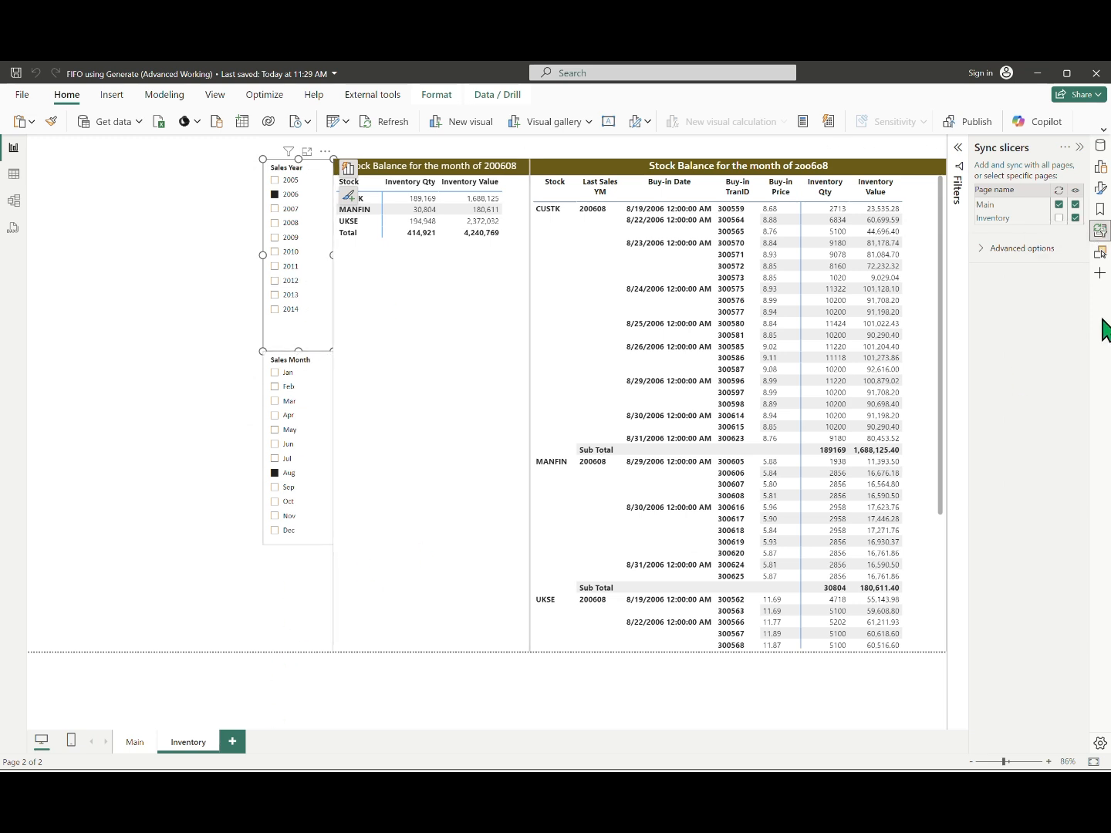
pyautogui.click(1058, 218)
pyautogui.click(132, 745)
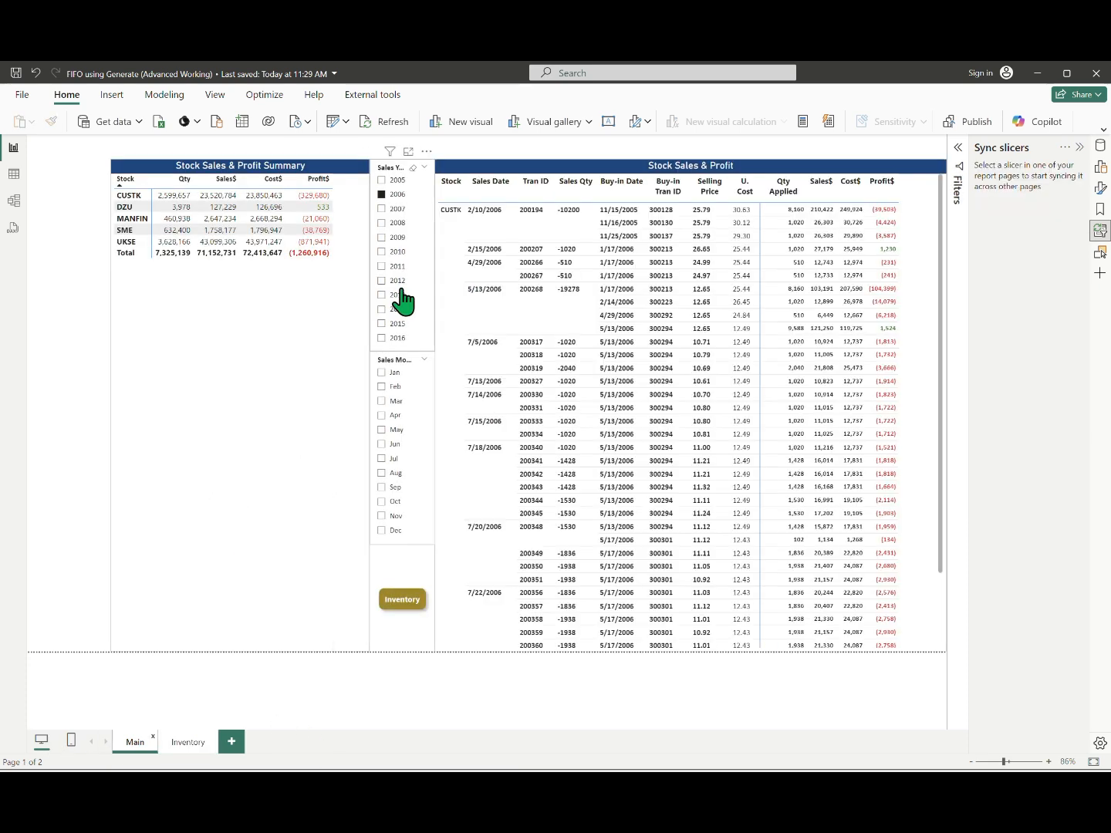
# Sync the Inventory page's Sales Month slicer between the Main and Inventory pages
pyautogui.click(188, 743)
pyautogui.click(297, 362)
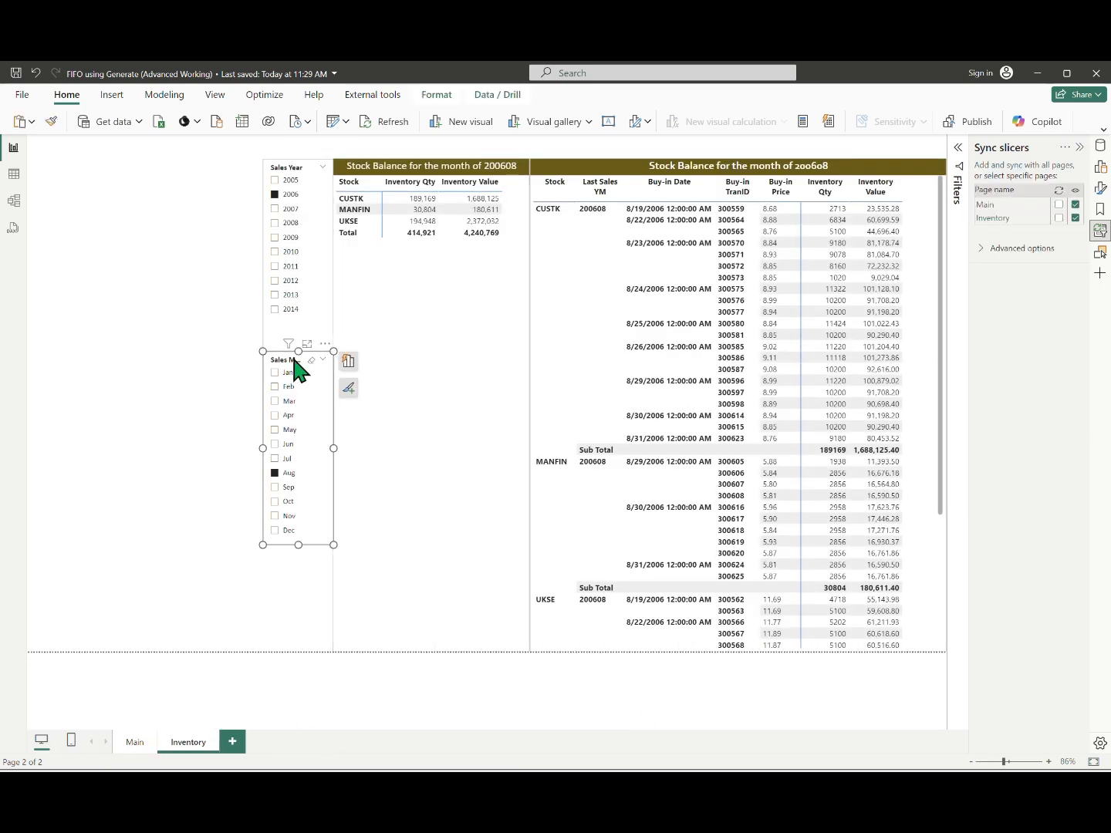
pyautogui.click(130, 411)
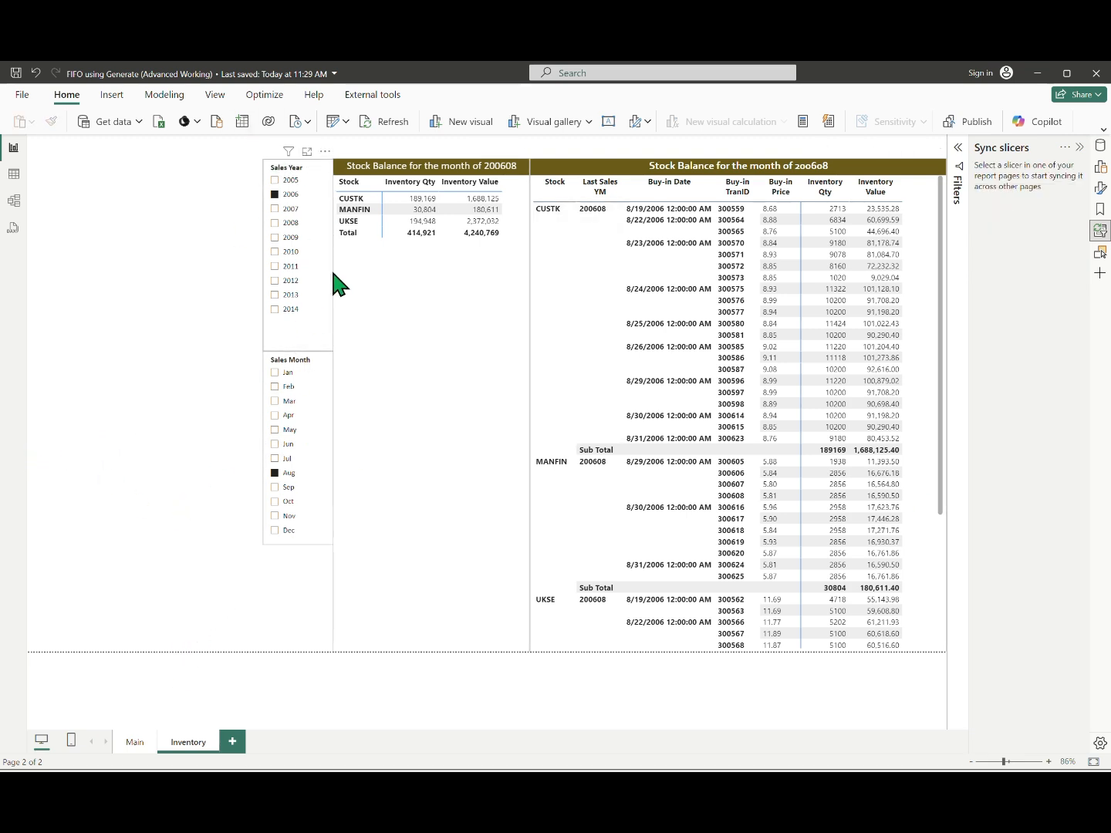
# Clear the 2006 selection in the Sales Year slicer and the Aug selection in the Sales Month slicer
pyautogui.click(279, 195)
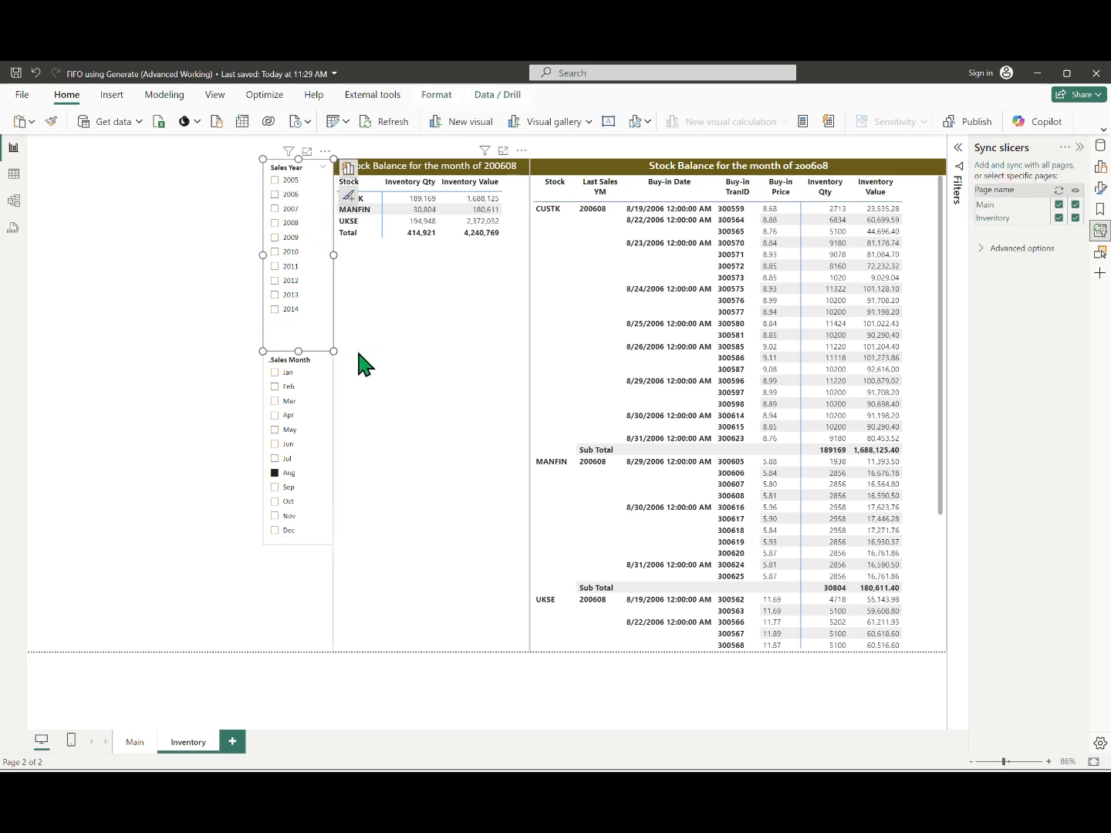
pyautogui.click(274, 473)
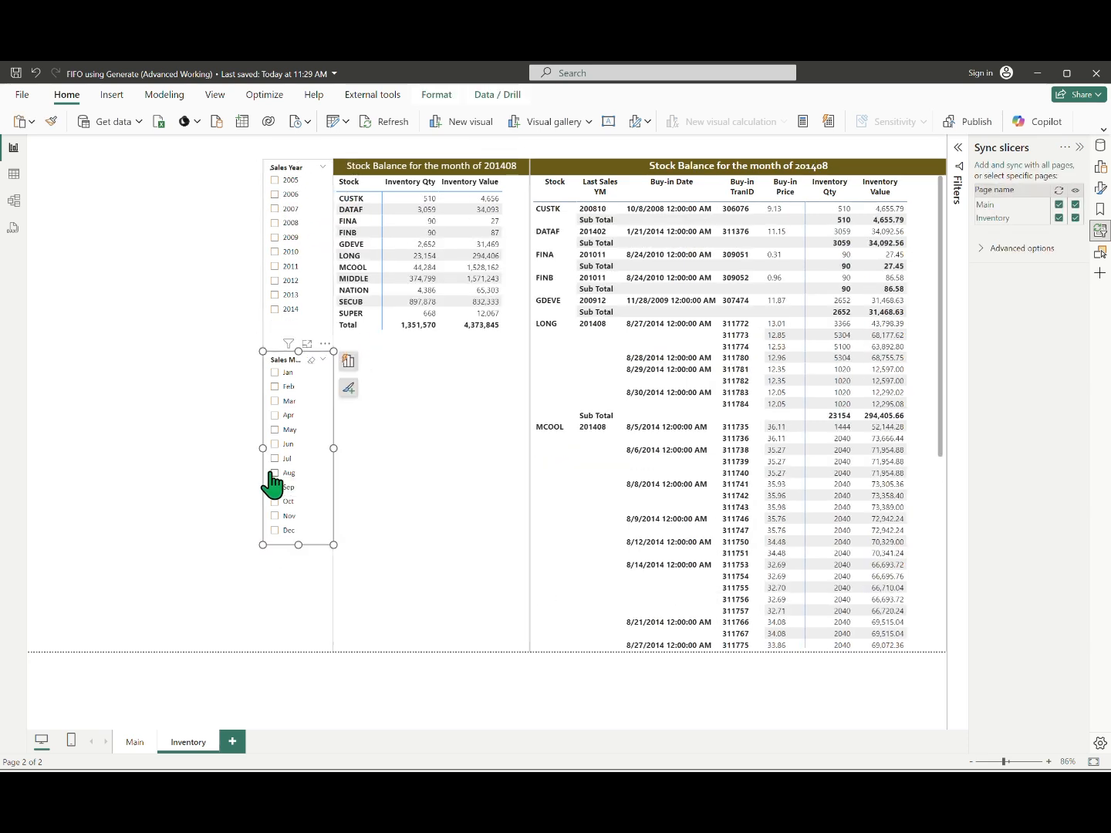
pyautogui.click(93, 475)
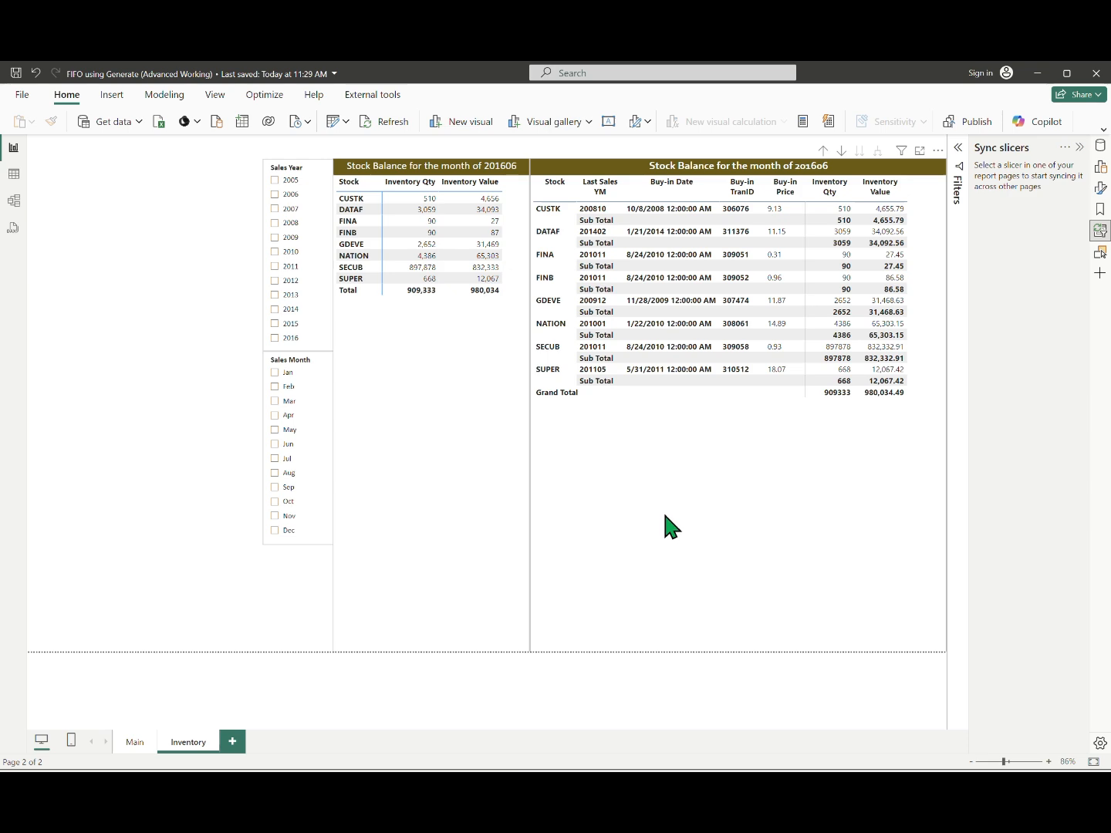
# Examine the filters applied to the detailed Stock Balance matrix and the formula of the ChkYM measure
pyautogui.click(1101, 145)
pyautogui.click(982, 195)
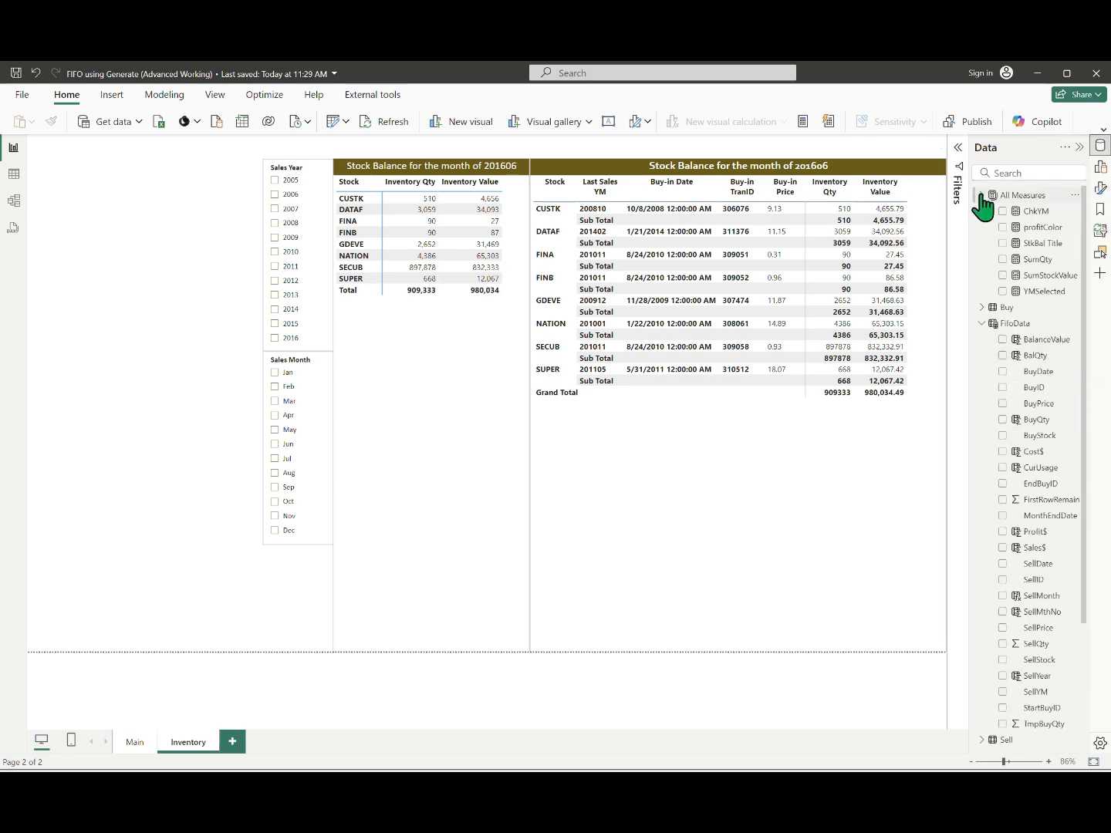
pyautogui.click(957, 186)
pyautogui.click(675, 487)
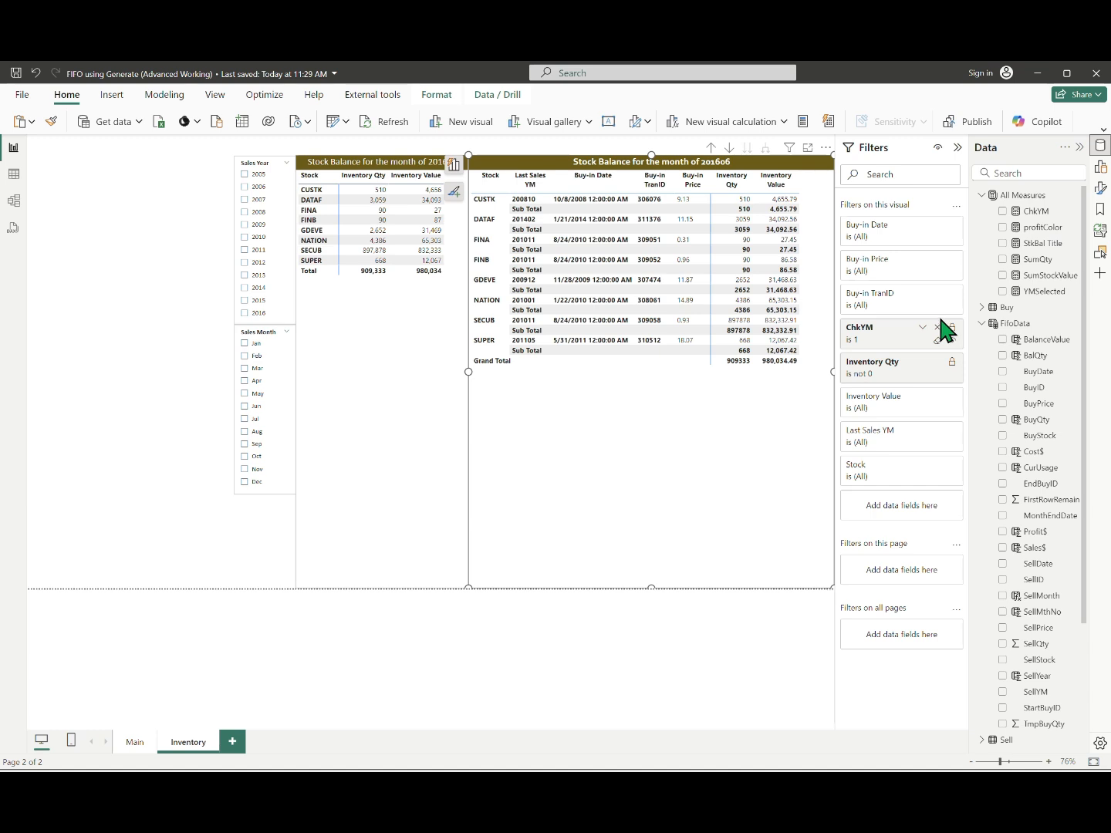
pyautogui.click(1051, 211)
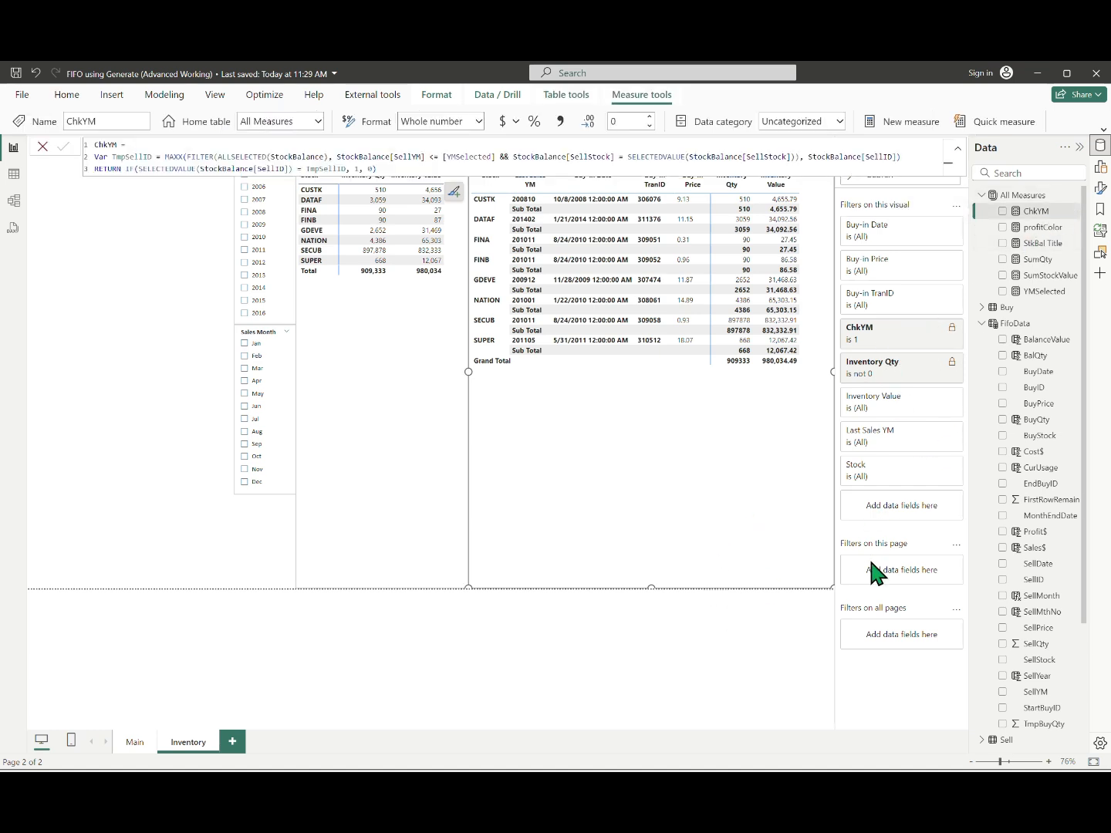
# Compare the detailed matrix's rows, values and filters with the fields of the StockBalance table and the available measures
pyautogui.click(1101, 167)
pyautogui.click(836, 149)
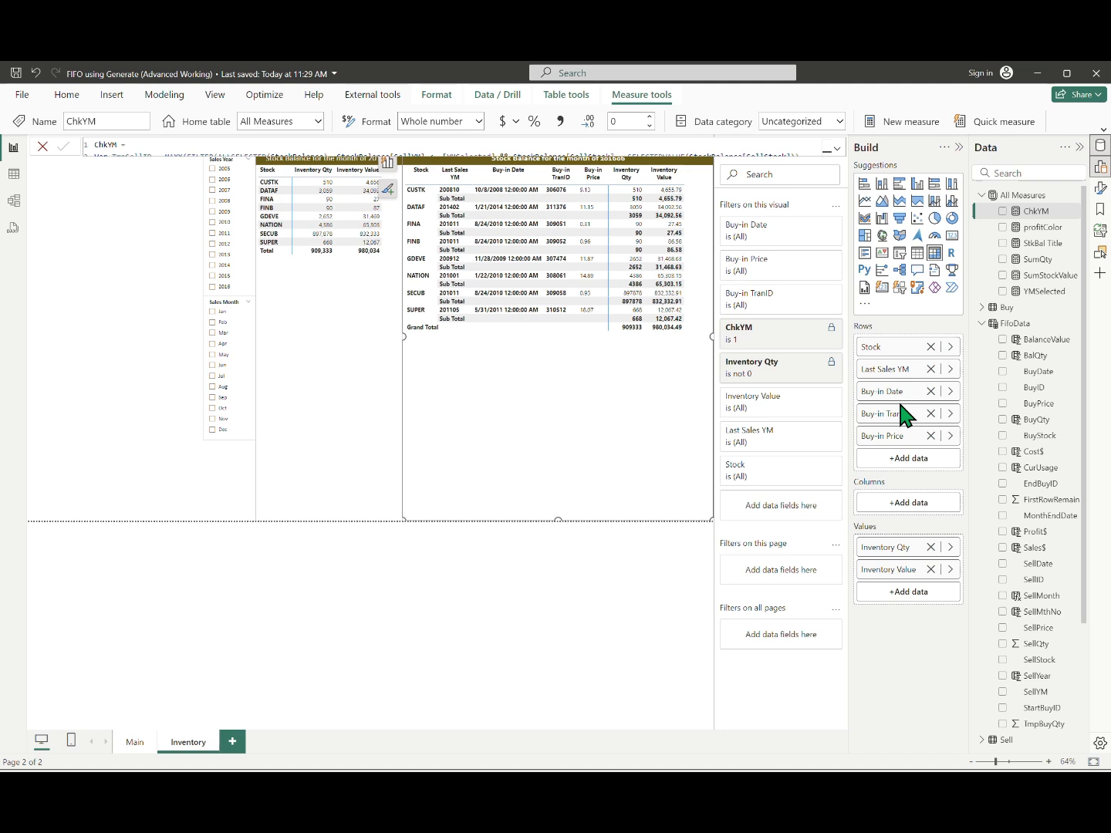
pyautogui.scroll(-3, 1036, 409)
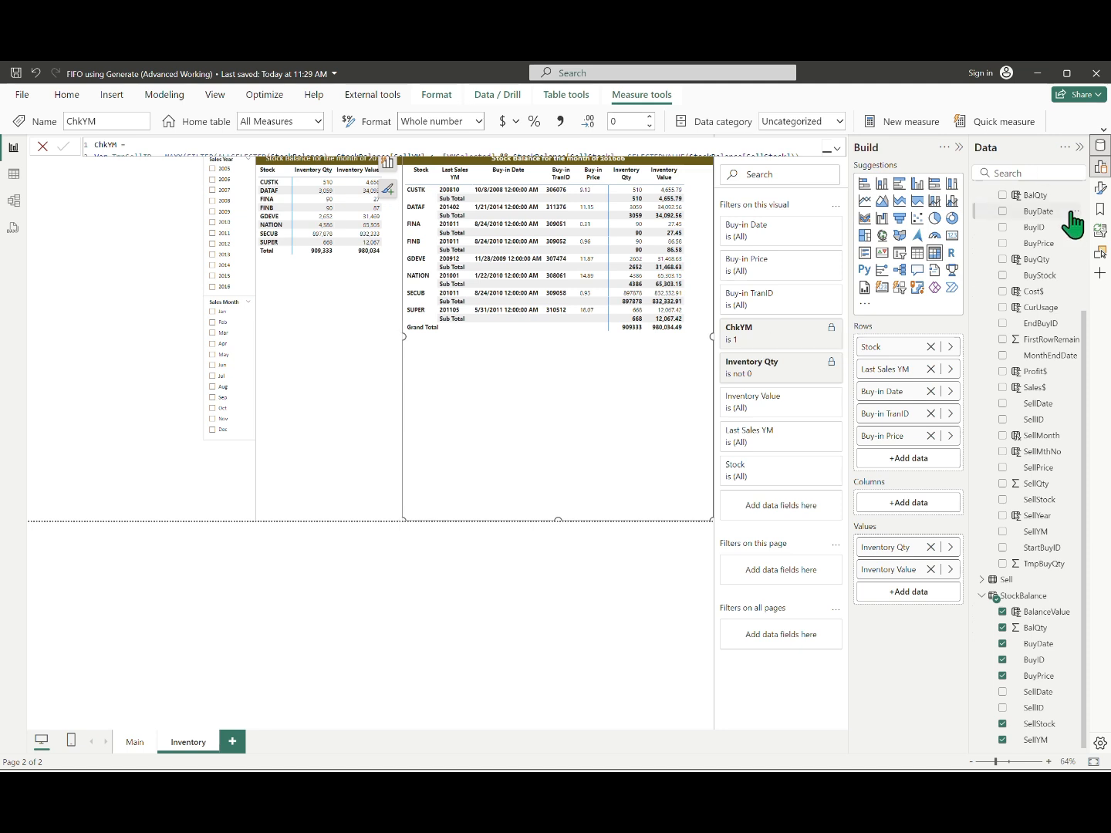
pyautogui.scroll(3, 1034, 223)
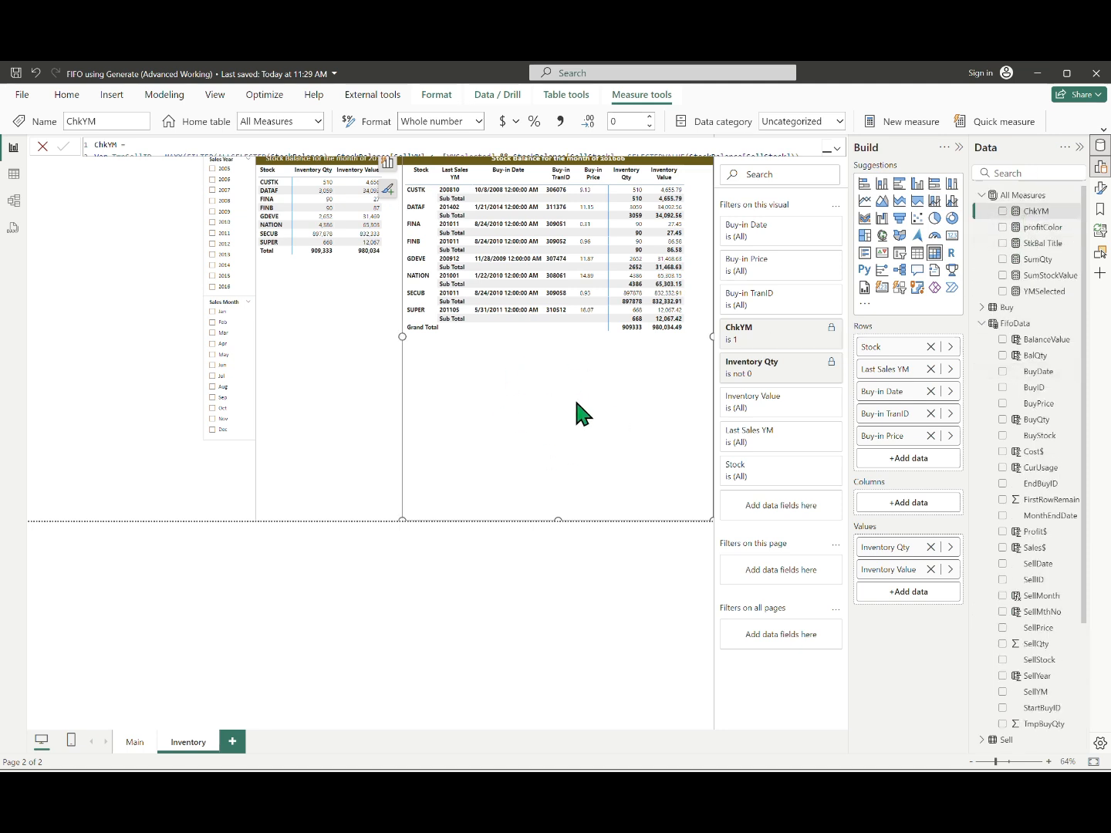
pyautogui.scroll(-1, 1022, 463)
pyautogui.scroll(-3, 1023, 463)
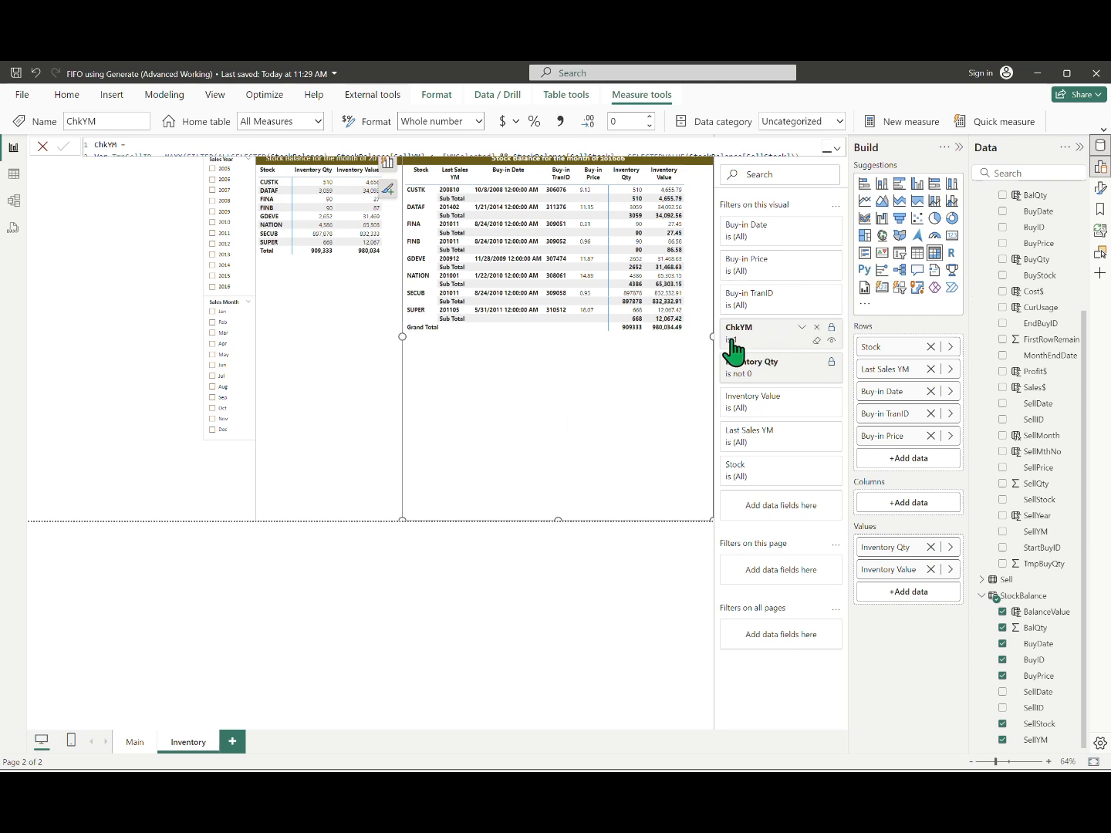
pyautogui.scroll(4, 1053, 263)
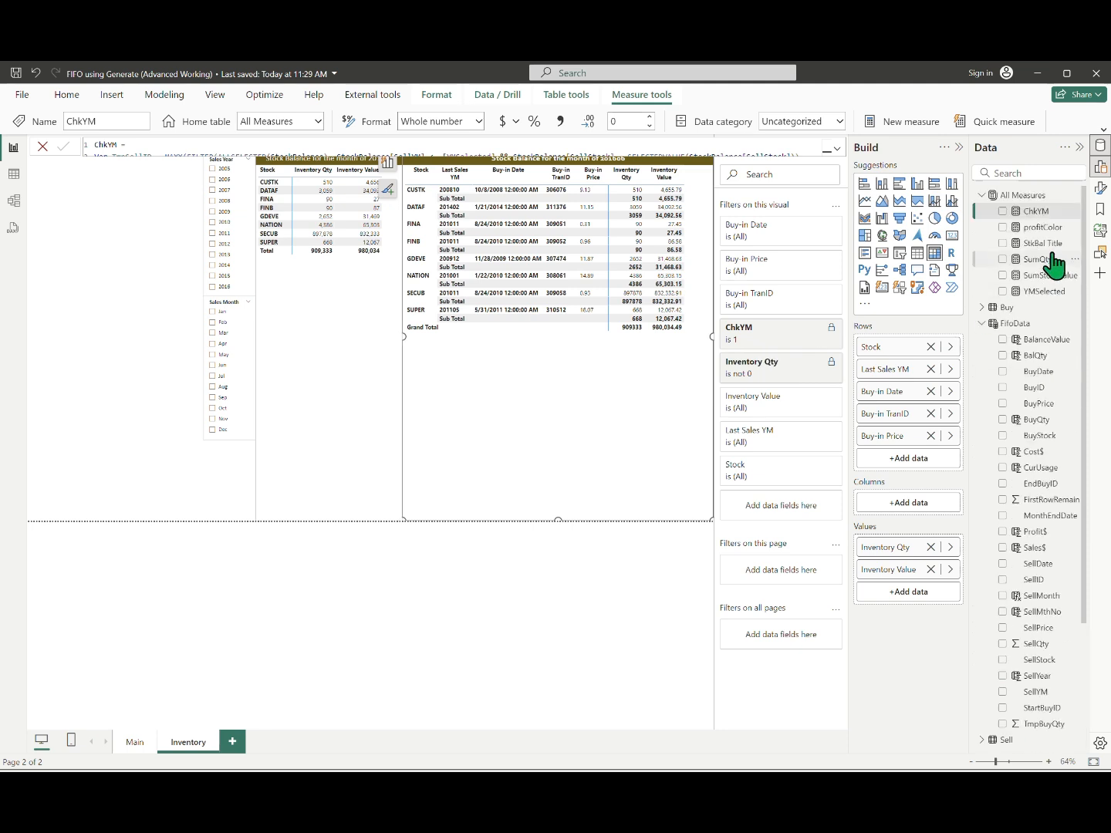
# Review how the ChkYM formula combines SellYM, YMSelected, SellStock and SellID to pick the rows kept in the matrix
pyautogui.click(837, 149)
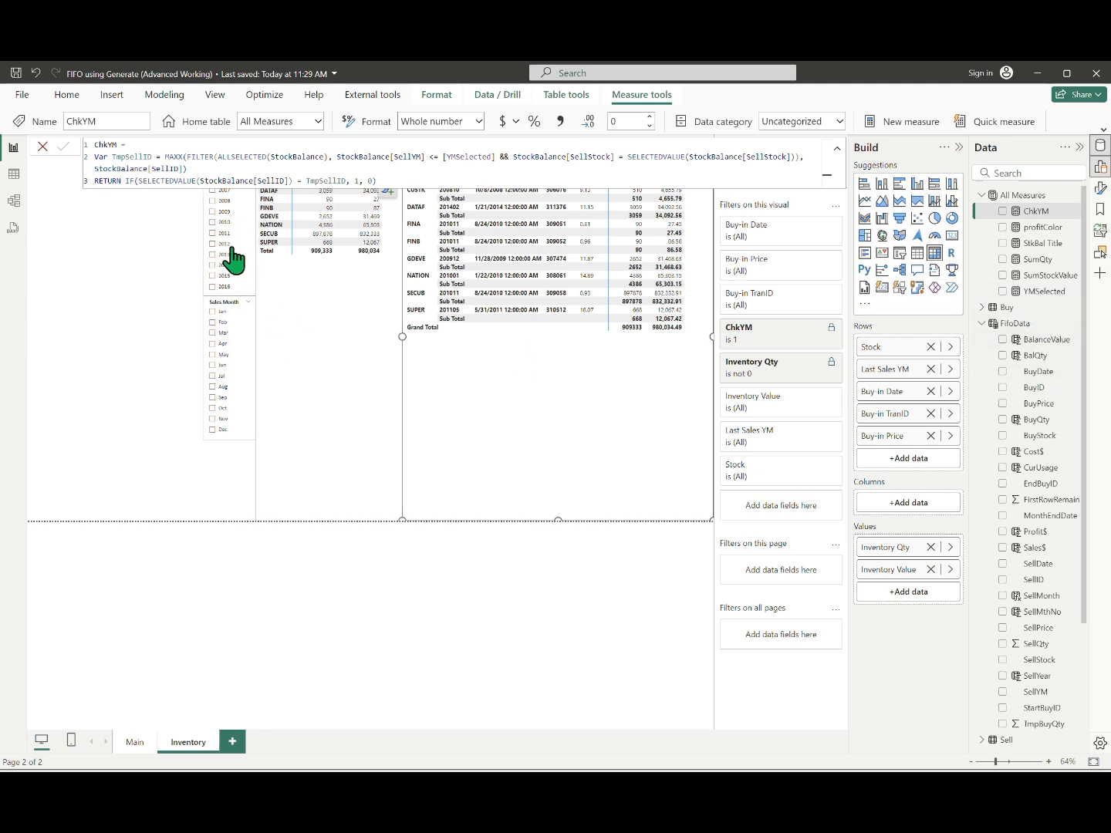
pyautogui.click(836, 149)
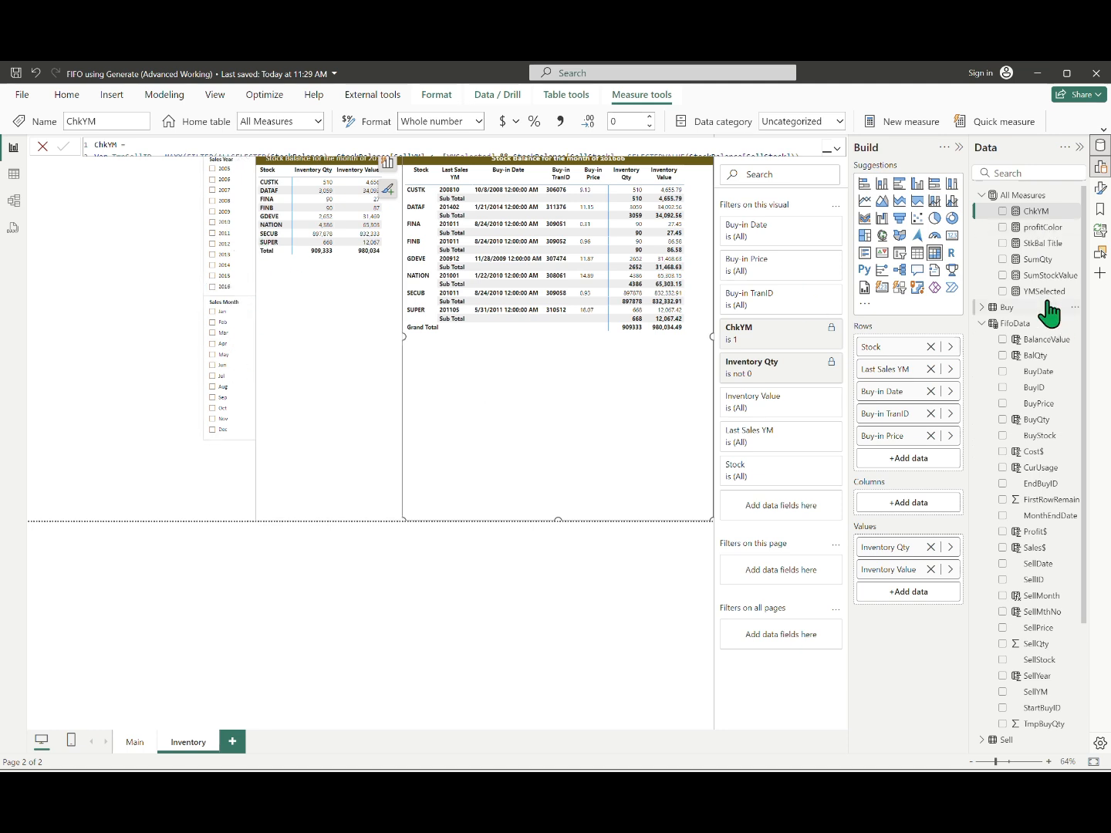
pyautogui.click(837, 148)
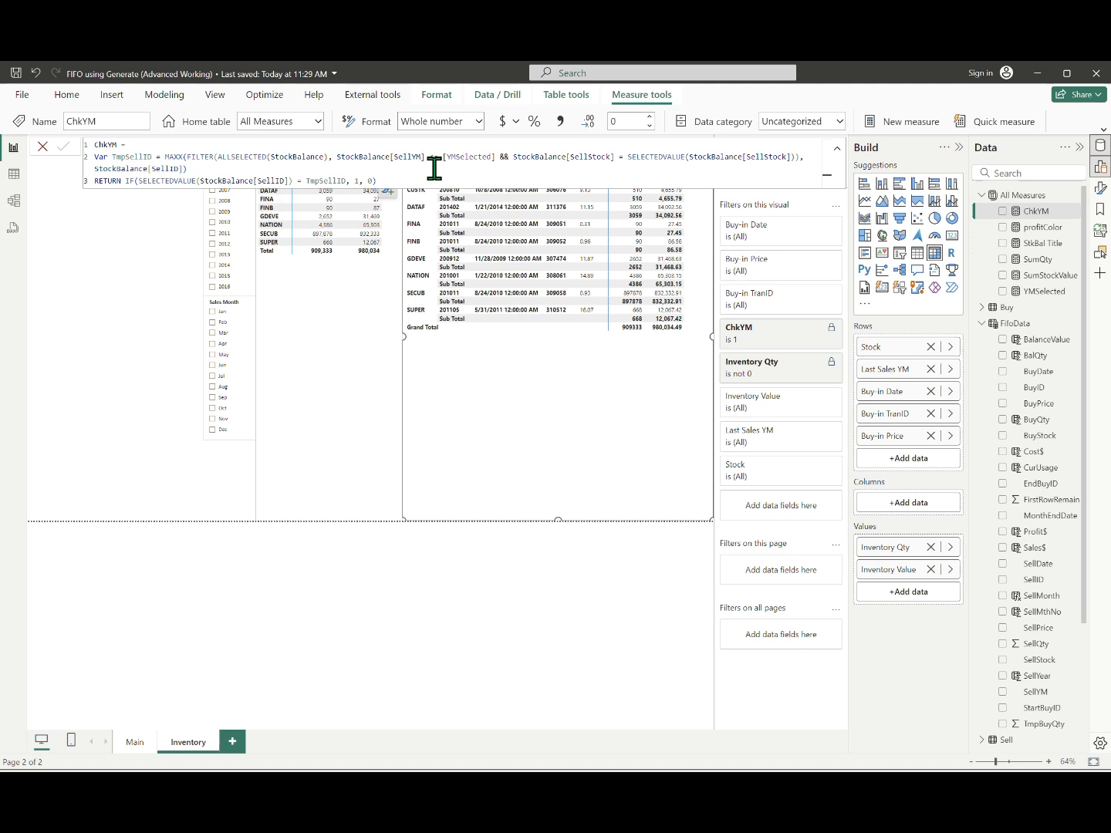
pyautogui.click(837, 148)
pyautogui.click(79, 375)
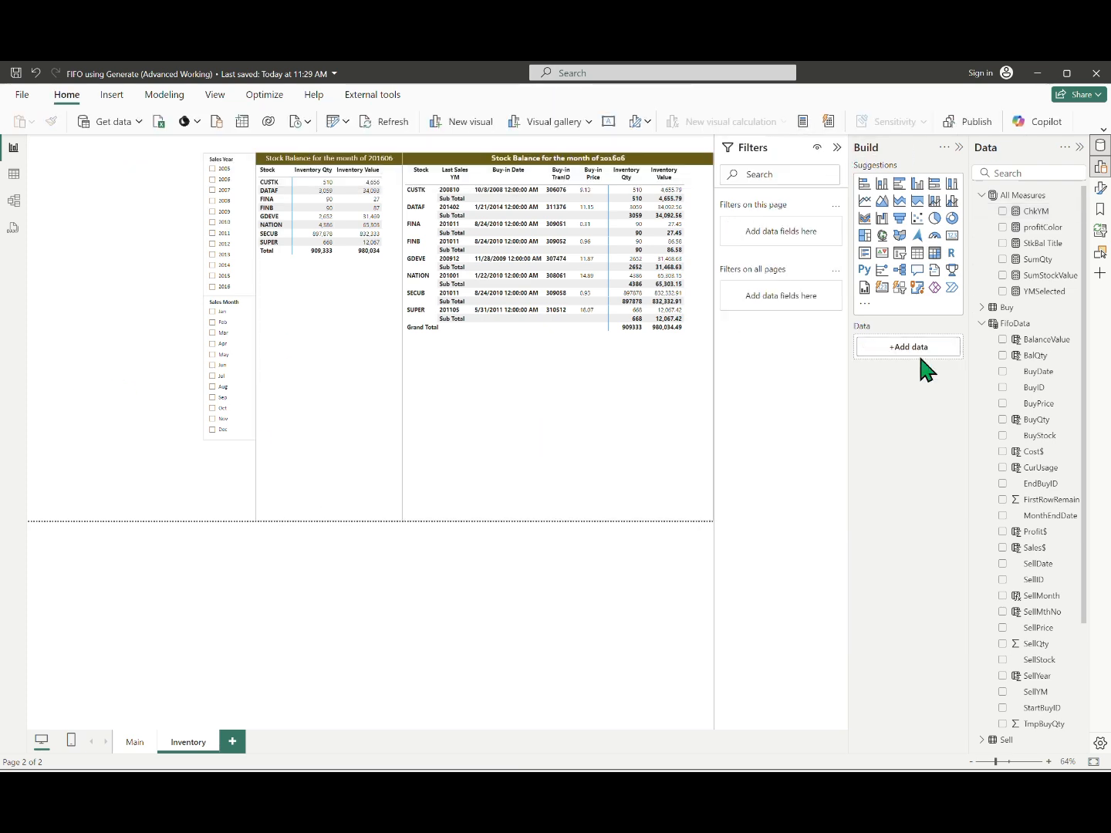
pyautogui.click(836, 151)
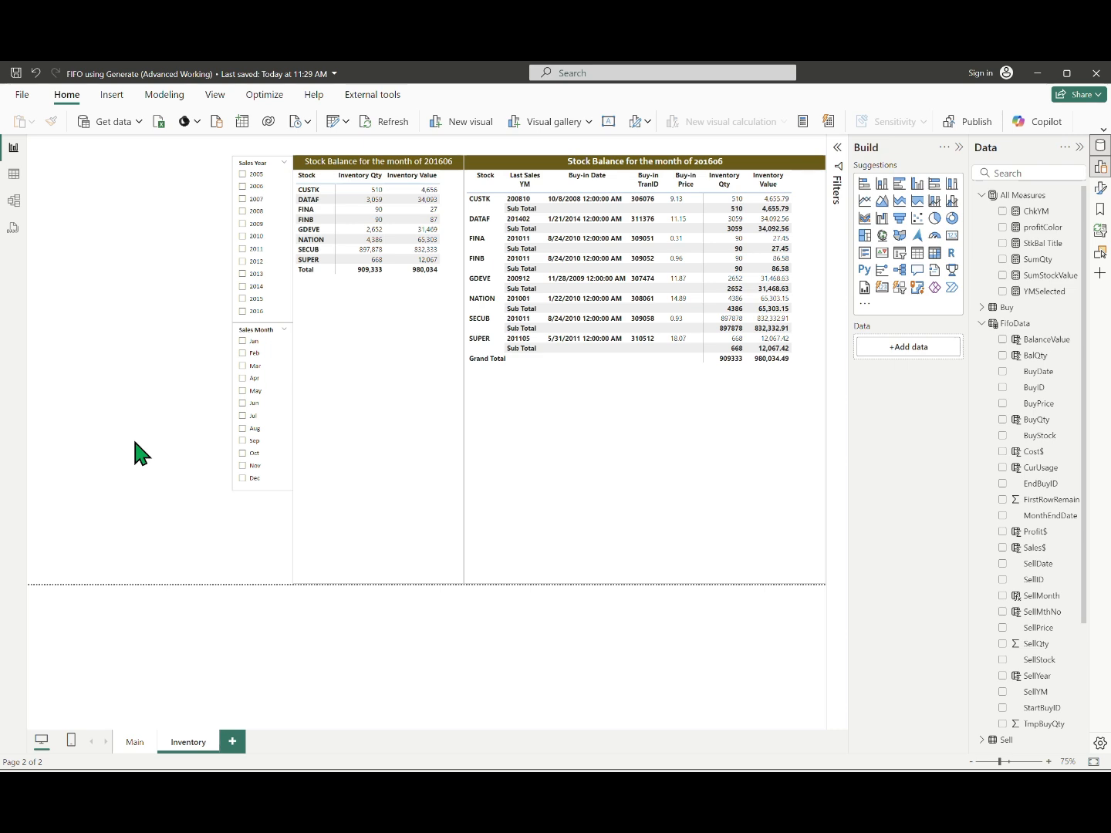
# Set the Main page's Inventory button to navigate to the Inventory page and test the button
pyautogui.click(139, 742)
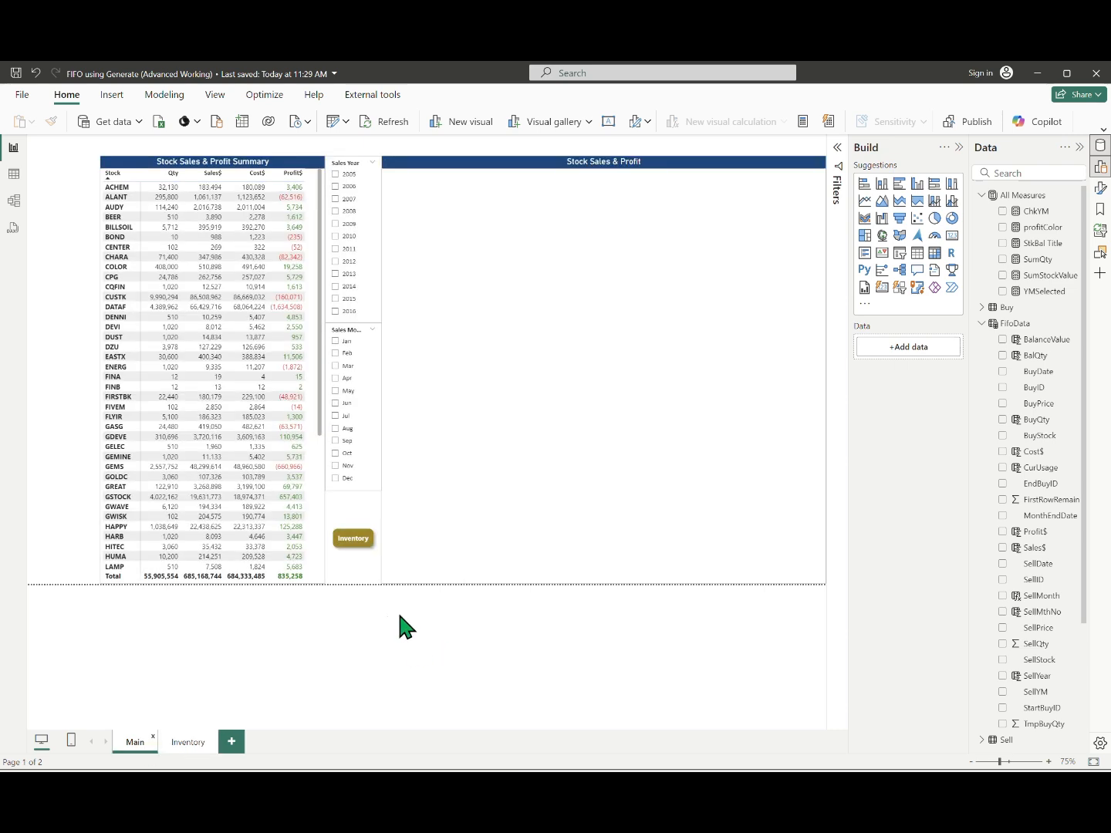
pyautogui.click(352, 549)
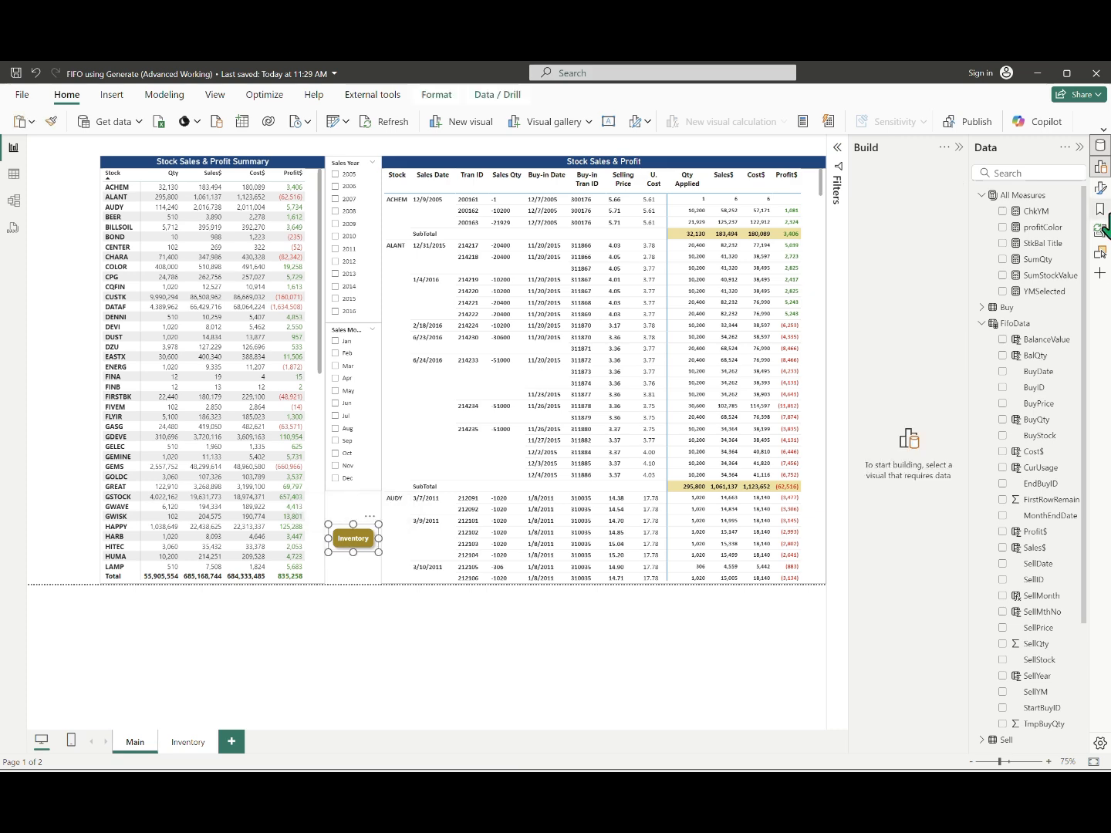
pyautogui.click(1101, 187)
pyautogui.click(978, 338)
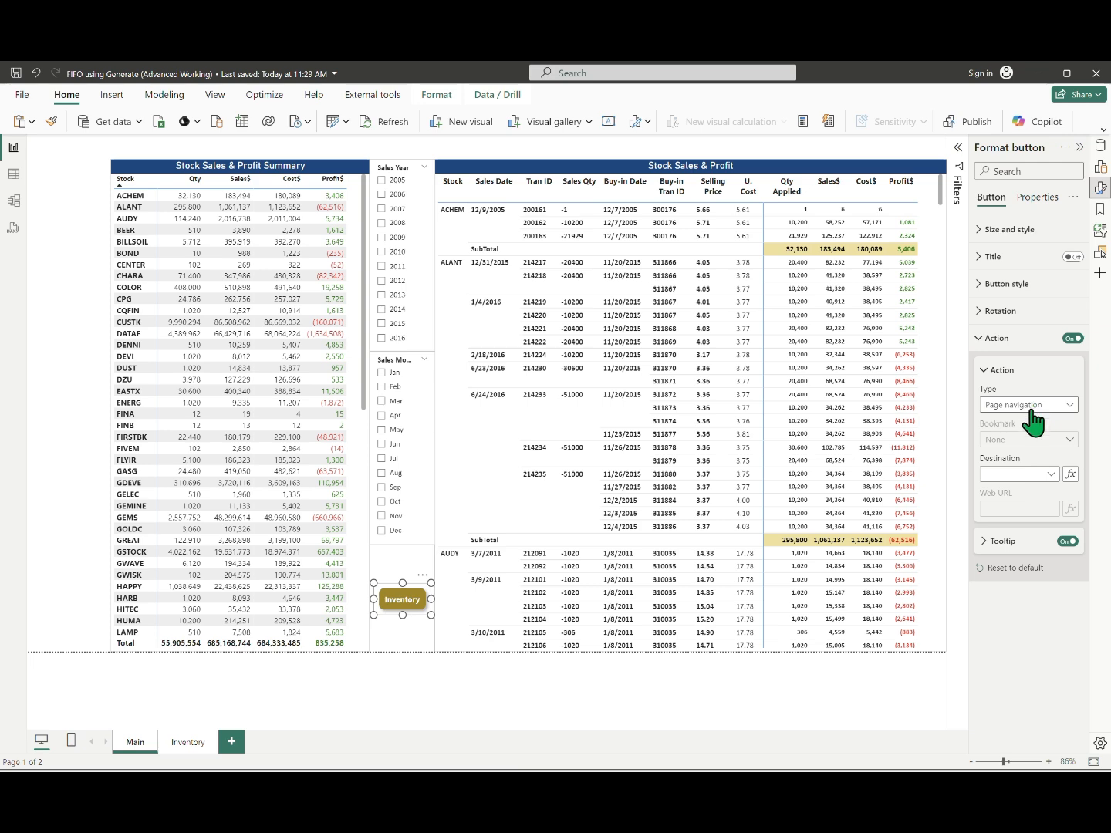
pyautogui.click(1047, 475)
pyautogui.click(1023, 503)
pyautogui.click(405, 648)
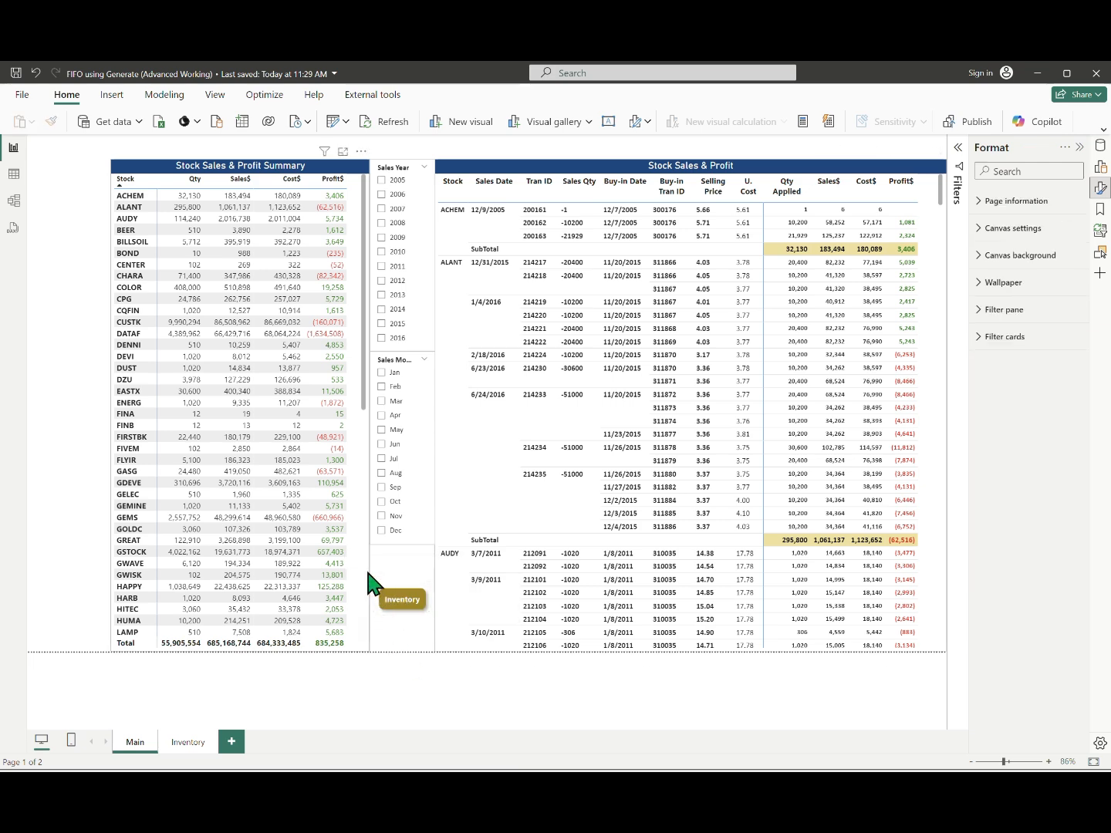
pyautogui.keyDown('ctrl'); pyautogui.click(398, 606); pyautogui.keyUp('ctrl')
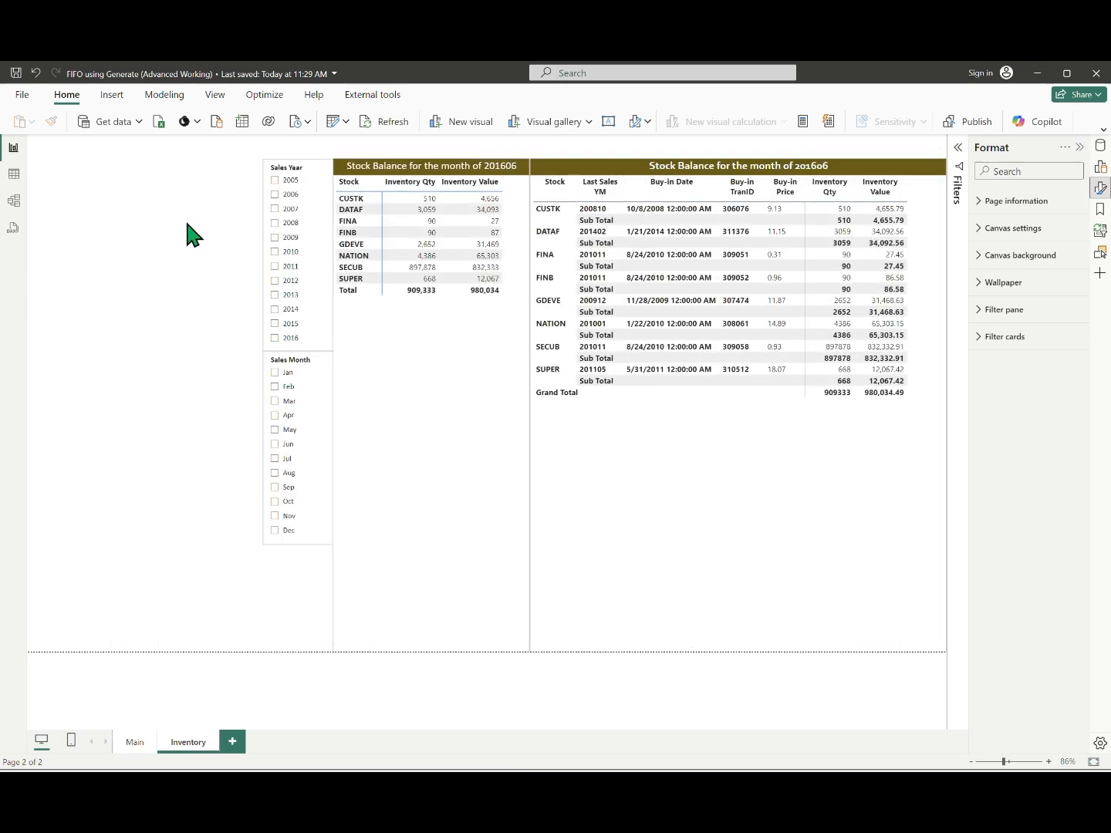
# Insert a Back button on the Inventory page and place it just inside the page's upper-left corner
pyautogui.click(112, 95)
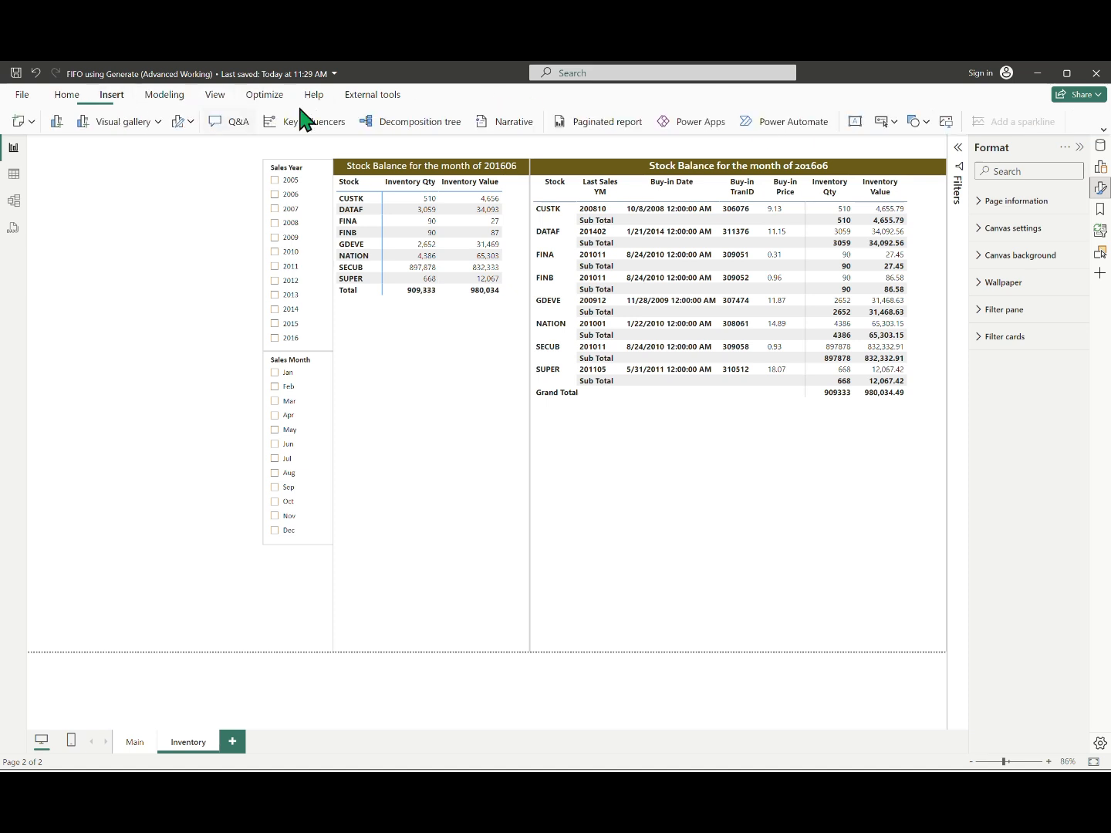
pyautogui.click(888, 122)
pyautogui.click(908, 149)
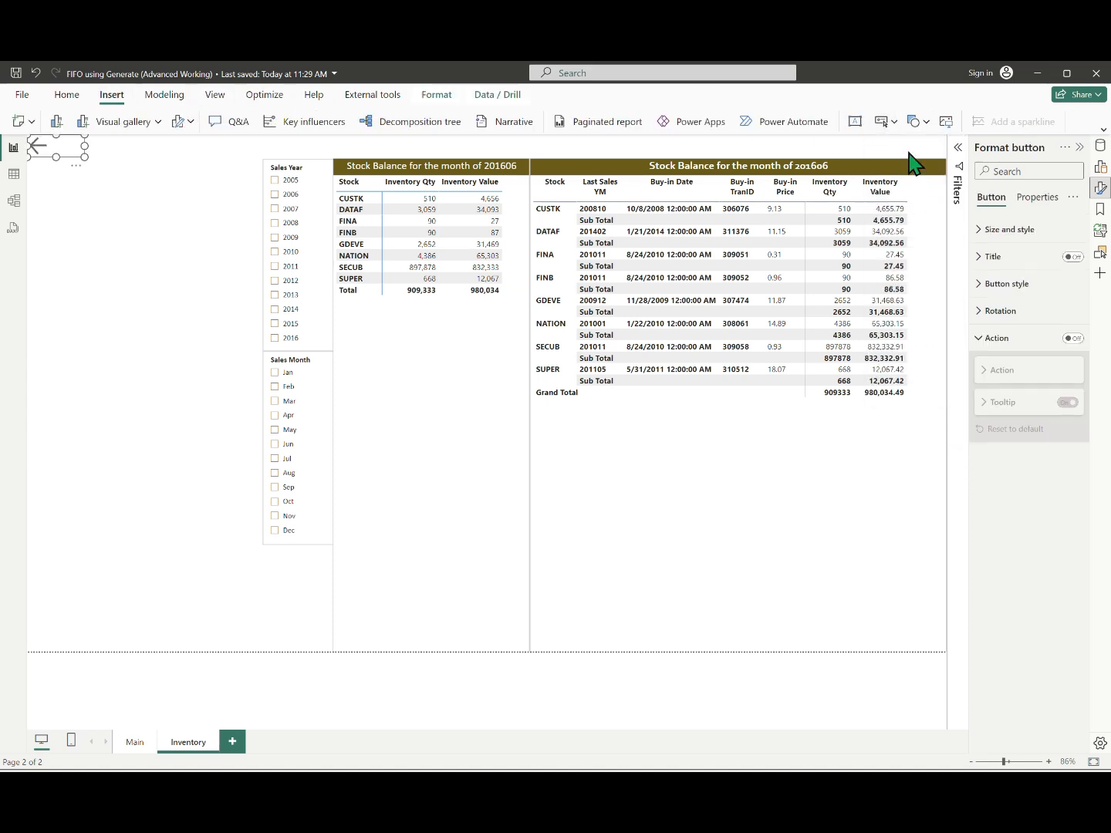
pyautogui.moveTo(64, 157)
pyautogui.mouseDown()
pyautogui.moveTo(73, 143)
pyautogui.moveTo(71, 153)
pyautogui.mouseUp()
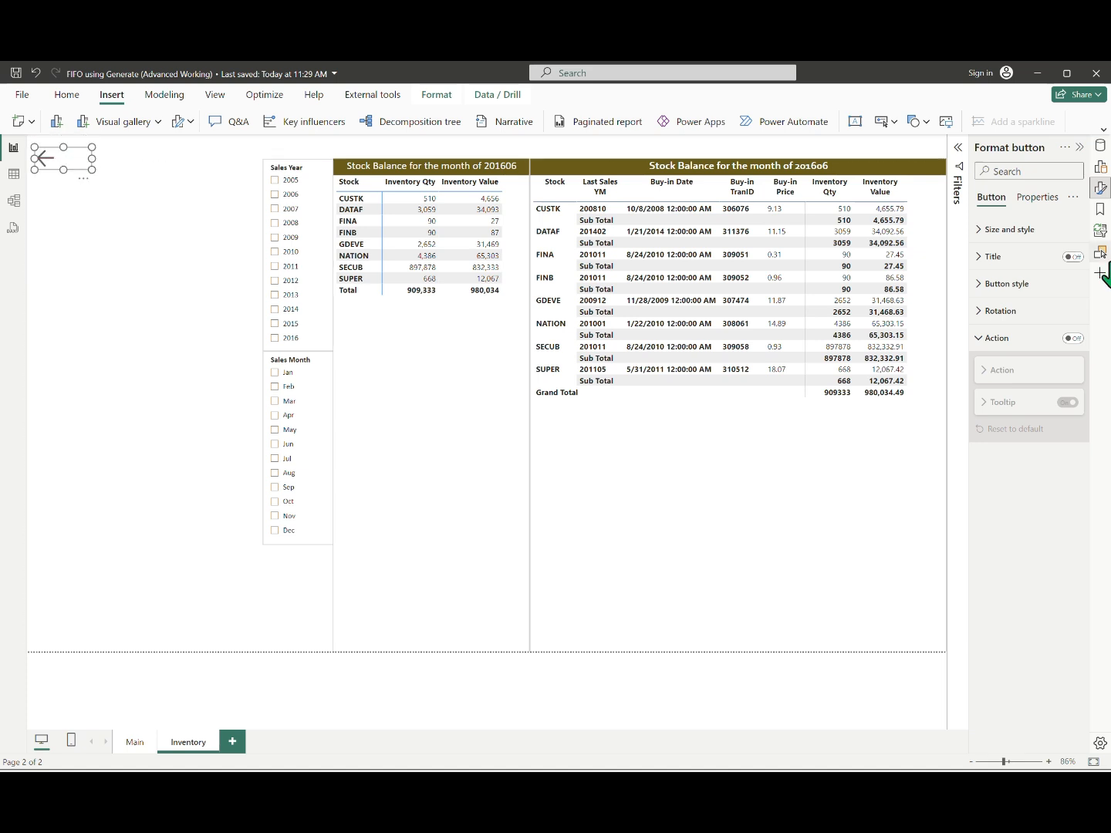
# Turn on the Back button's fill with the darkest navy blue theme shade and set its transparency to 0%
pyautogui.click(980, 286)
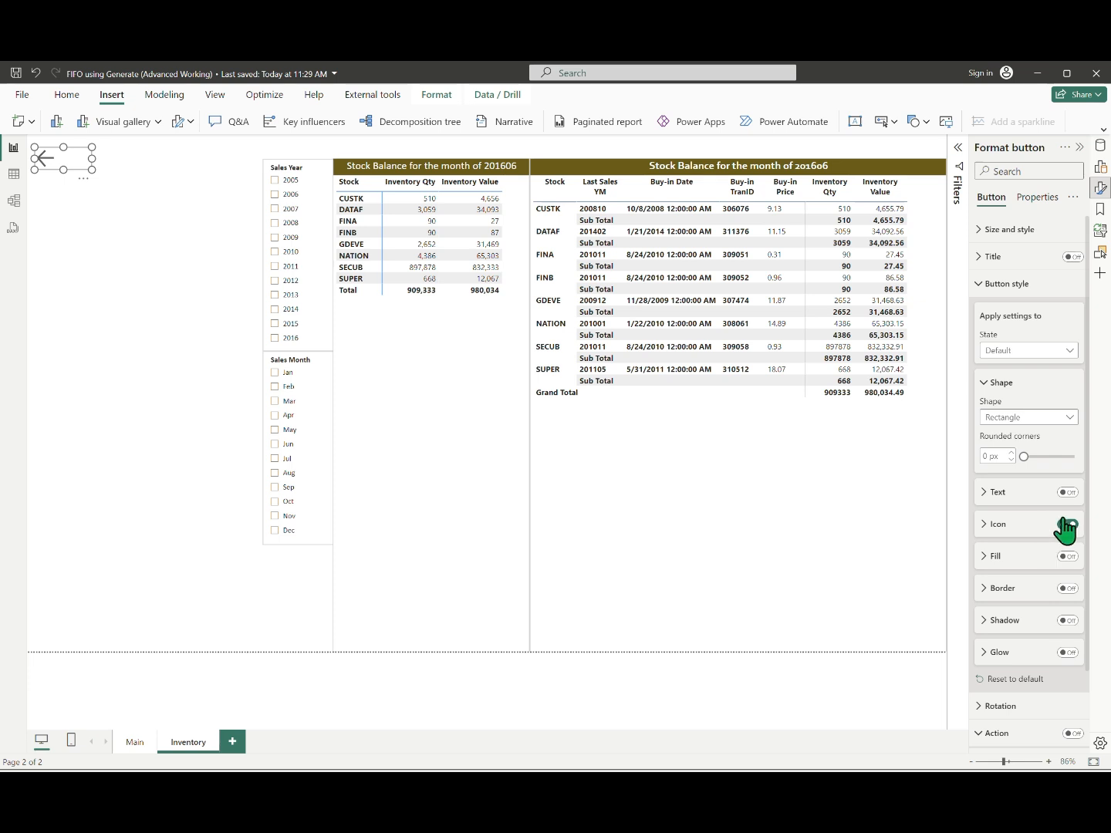
pyautogui.click(1067, 557)
pyautogui.click(985, 556)
pyautogui.click(997, 591)
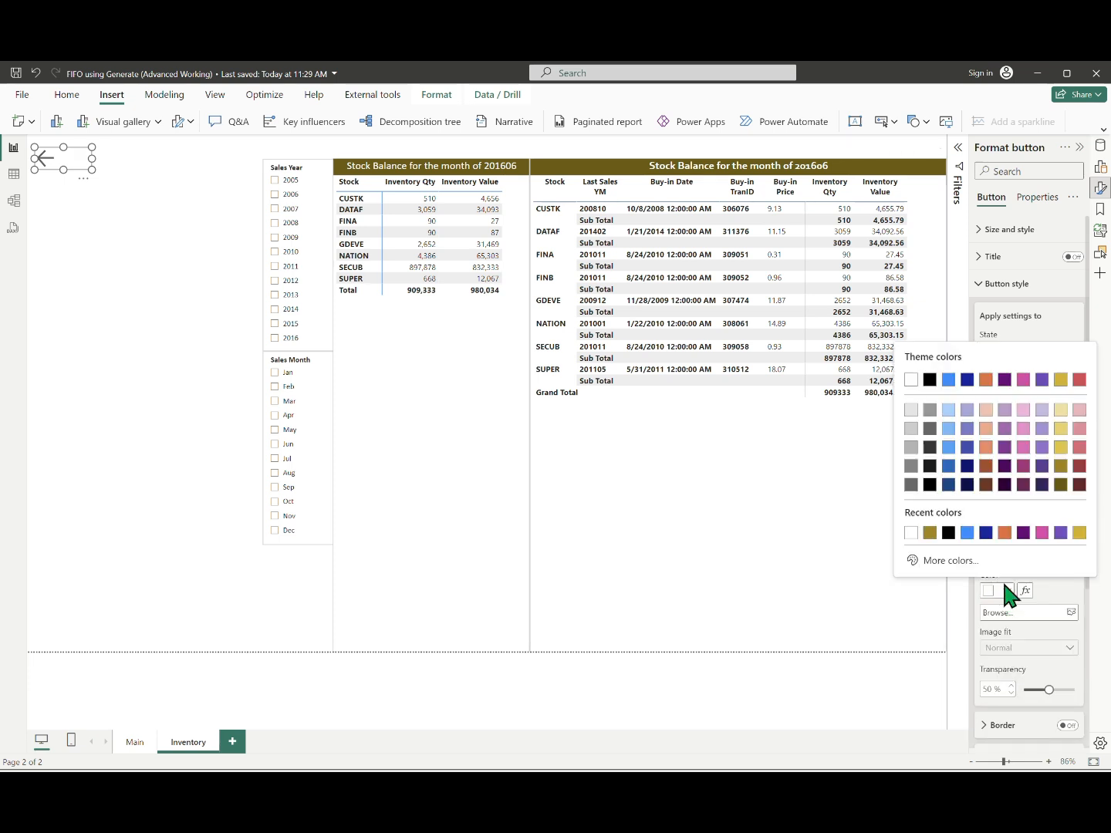
pyautogui.click(967, 484)
pyautogui.moveTo(1048, 689); pyautogui.dragTo(1020, 689)
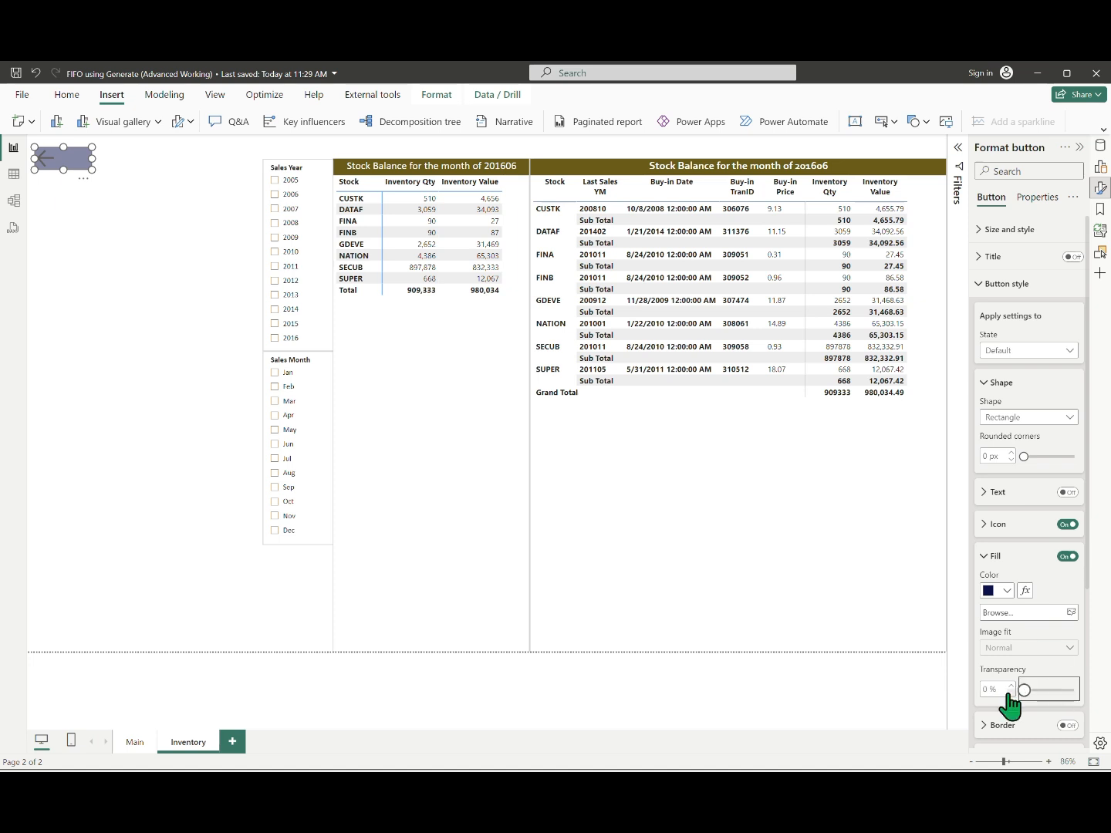
pyautogui.scroll(-2, 1030, 609)
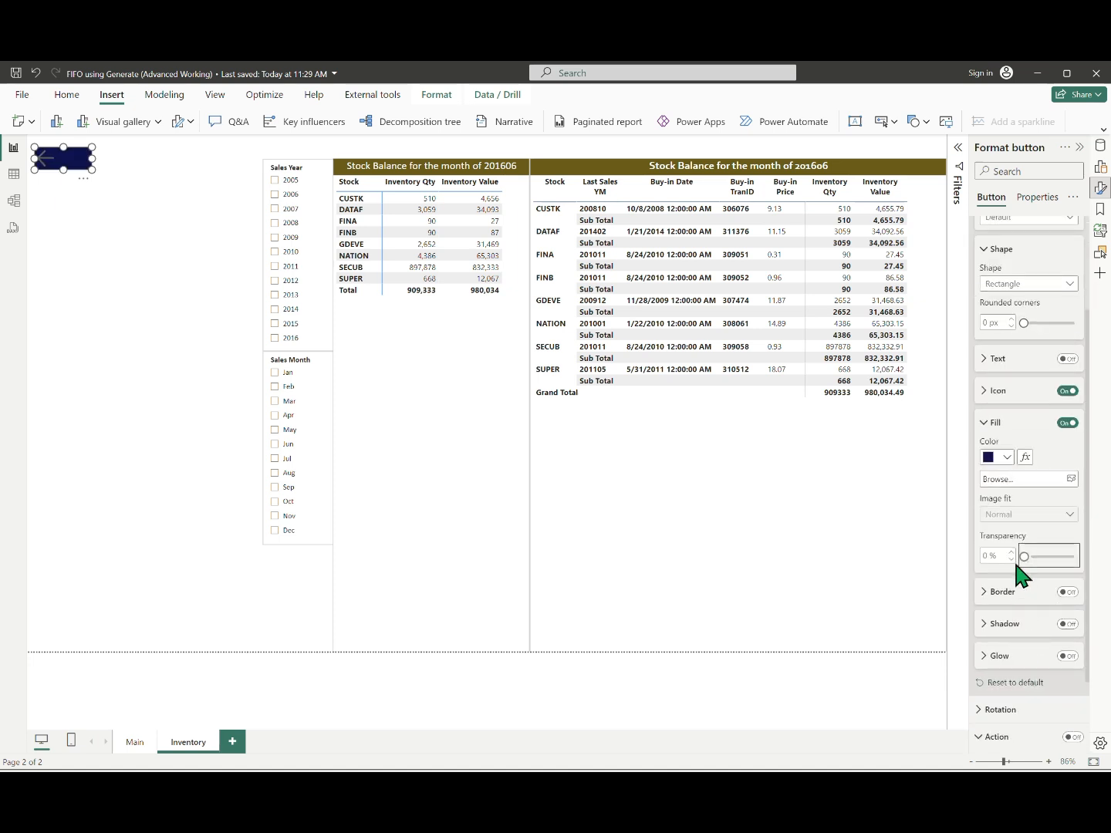
pyautogui.scroll(2, 995, 367)
pyautogui.scroll(-2, 996, 366)
pyautogui.click(990, 361)
pyautogui.click(1067, 358)
pyautogui.click(1006, 483)
pyautogui.click(907, 530)
pyautogui.click(1067, 359)
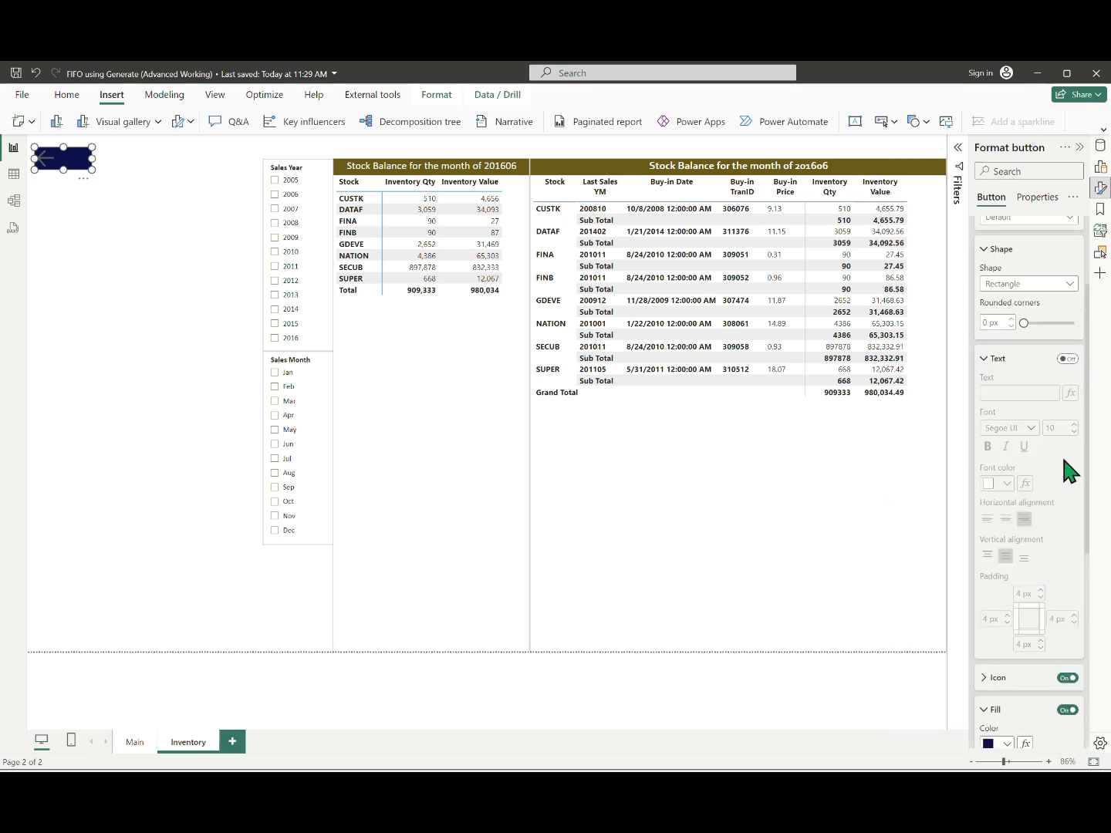
pyautogui.click(990, 251)
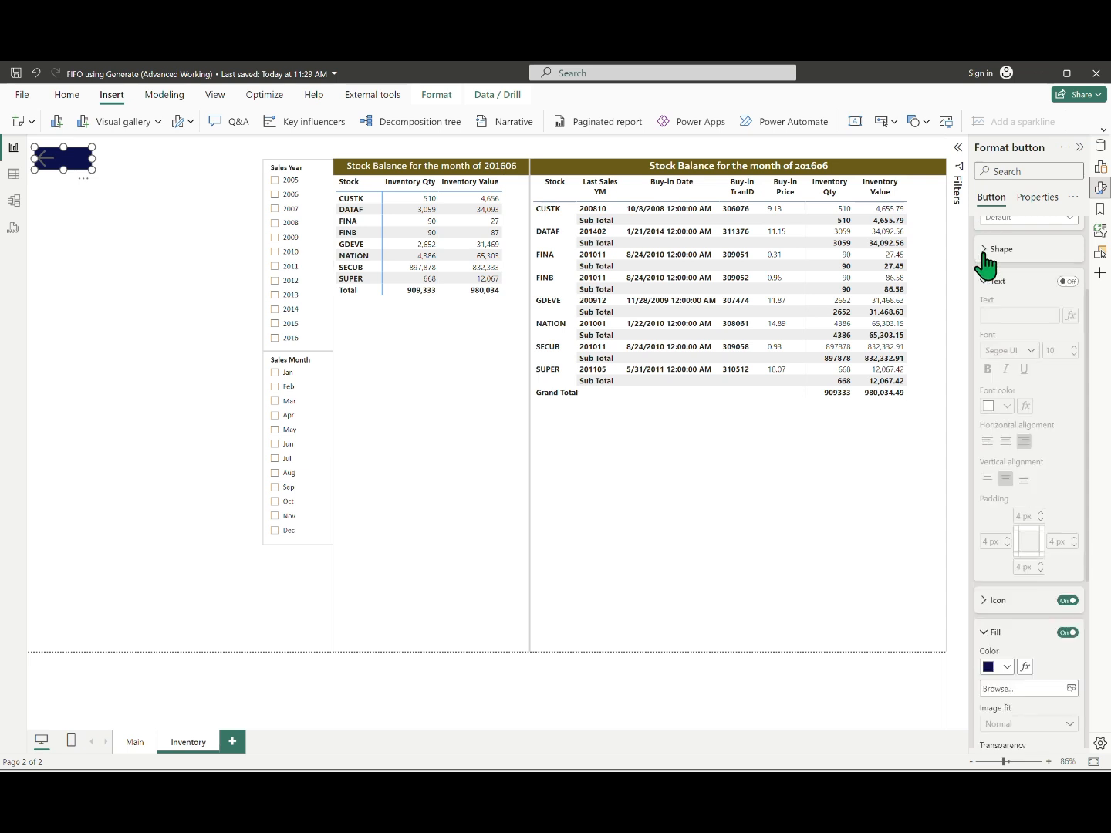
pyautogui.click(984, 282)
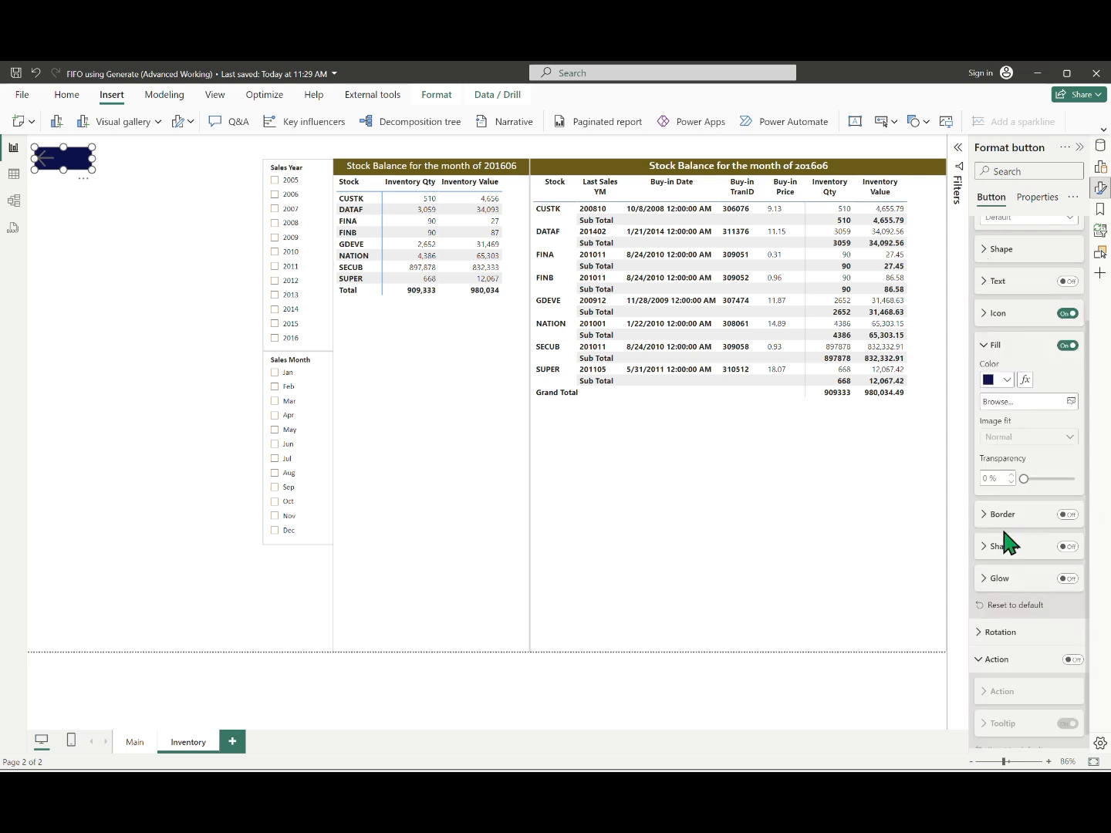
# Make the Back button's arrow icon white and horizontally centered on a slightly narrower button
pyautogui.click(995, 314)
pyautogui.click(1005, 380)
pyautogui.click(911, 427)
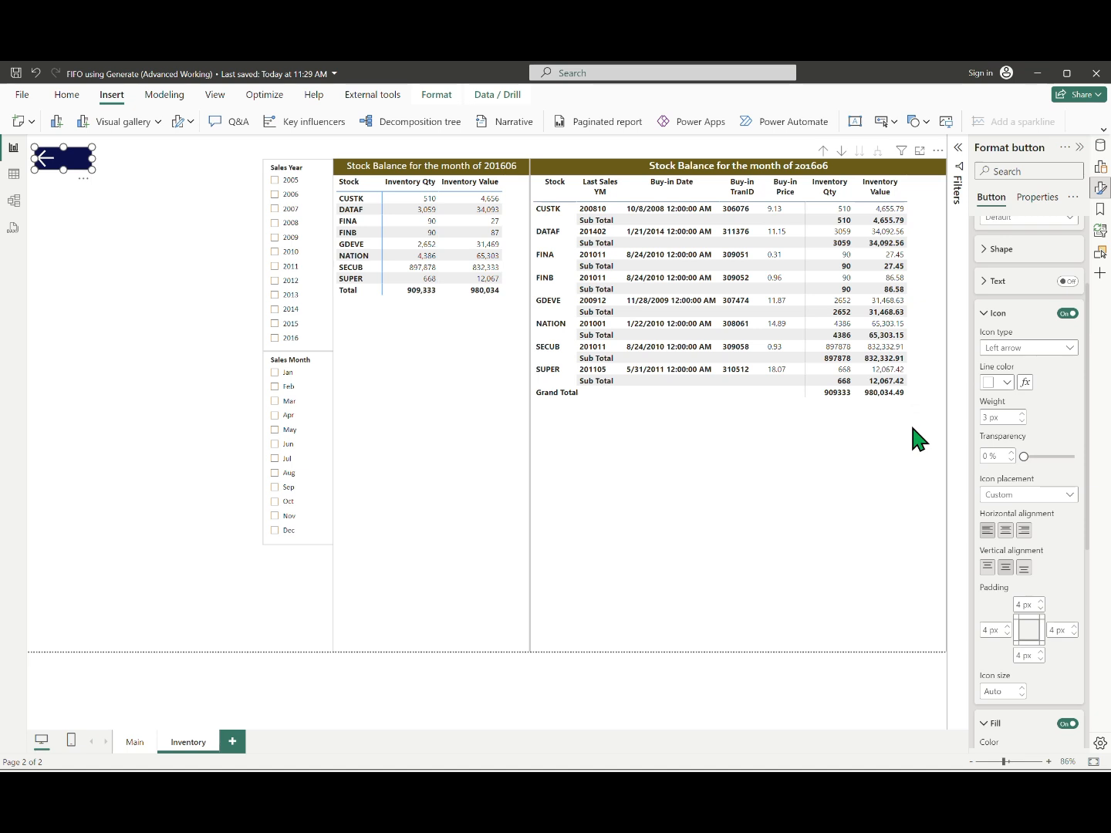
pyautogui.click(1005, 531)
pyautogui.moveTo(93, 169); pyautogui.dragTo(80, 169)
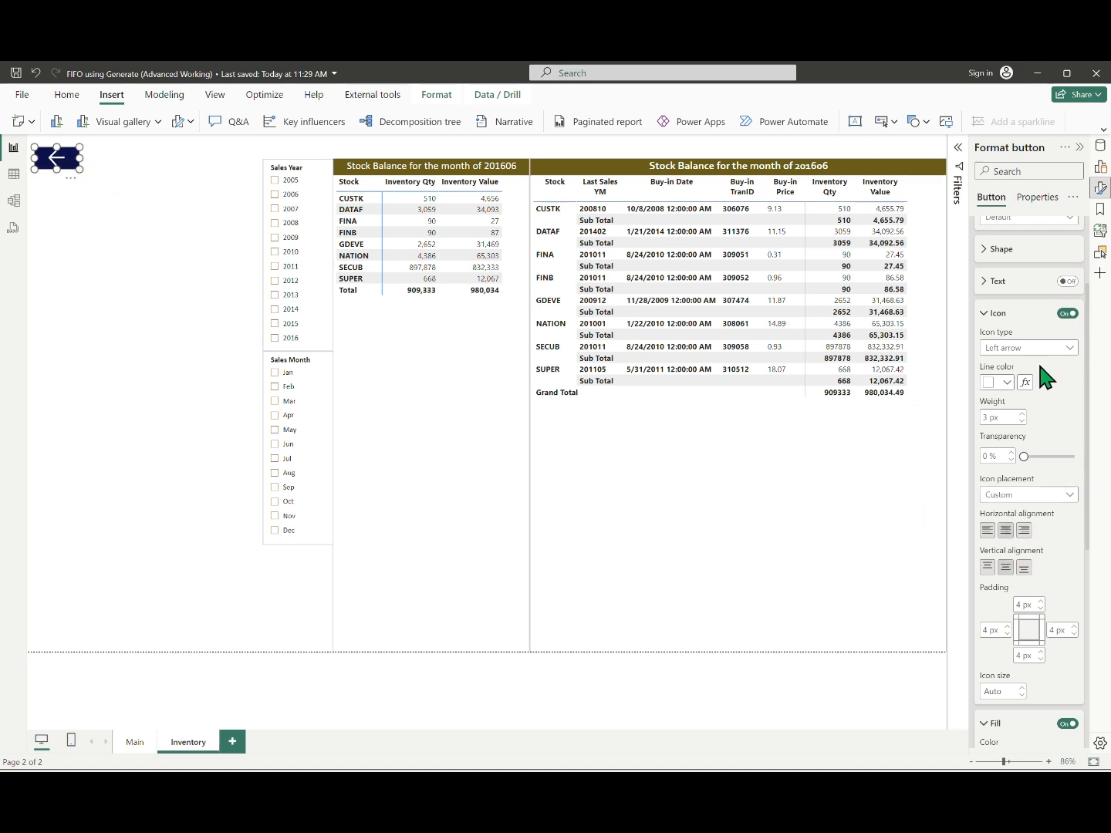
pyautogui.click(991, 313)
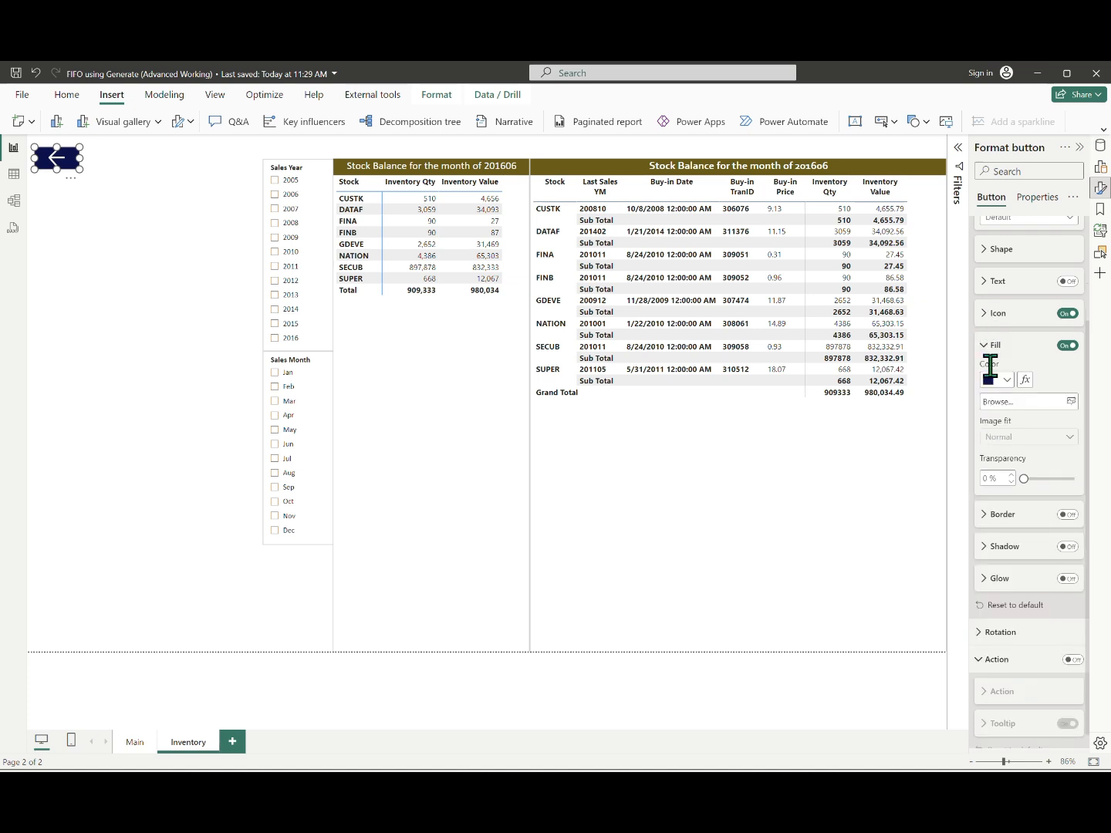
# Turn on the Back button's action with the type Back
pyautogui.click(987, 345)
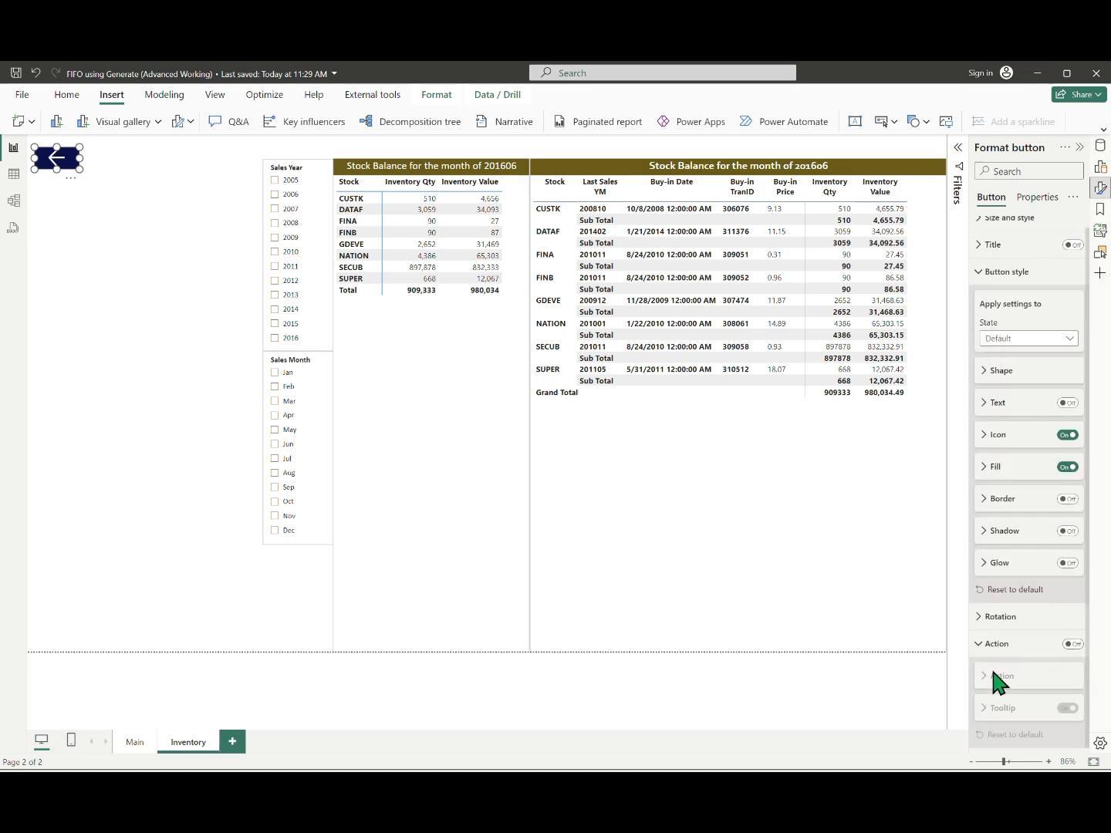
pyautogui.click(1072, 644)
pyautogui.click(1031, 711)
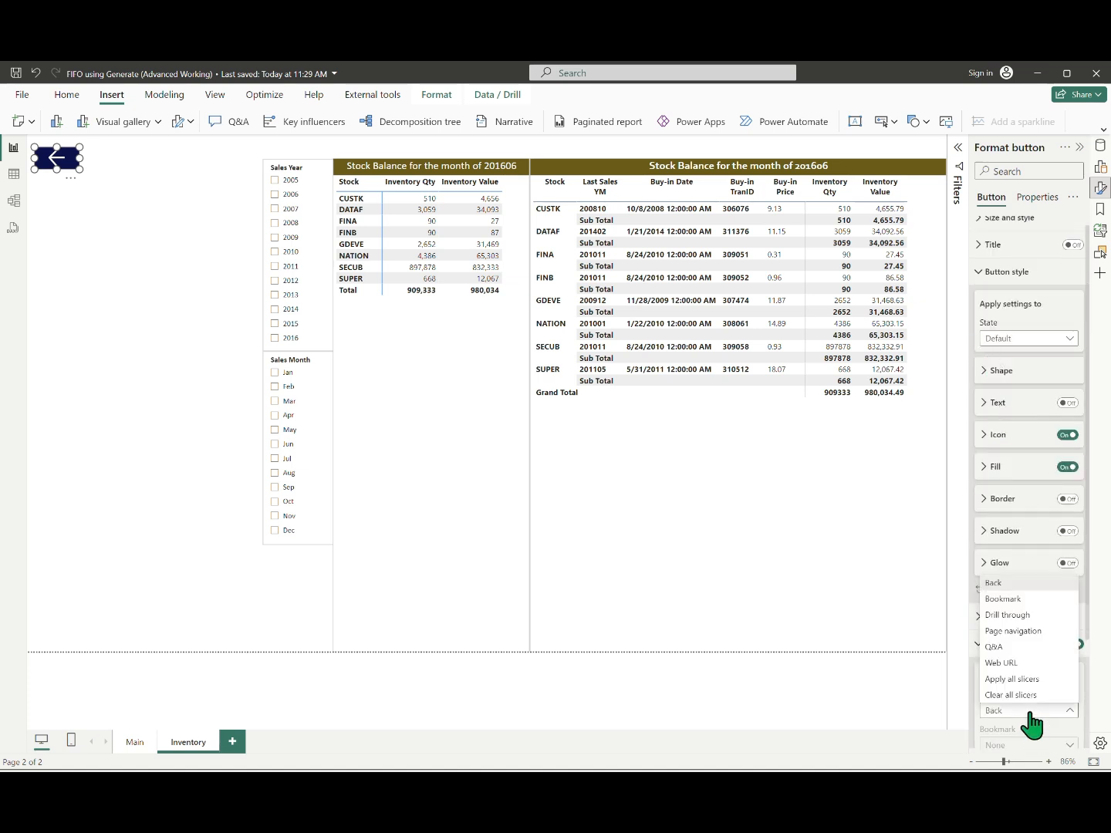
pyautogui.scroll(-3, 1046, 560)
pyautogui.click(103, 436)
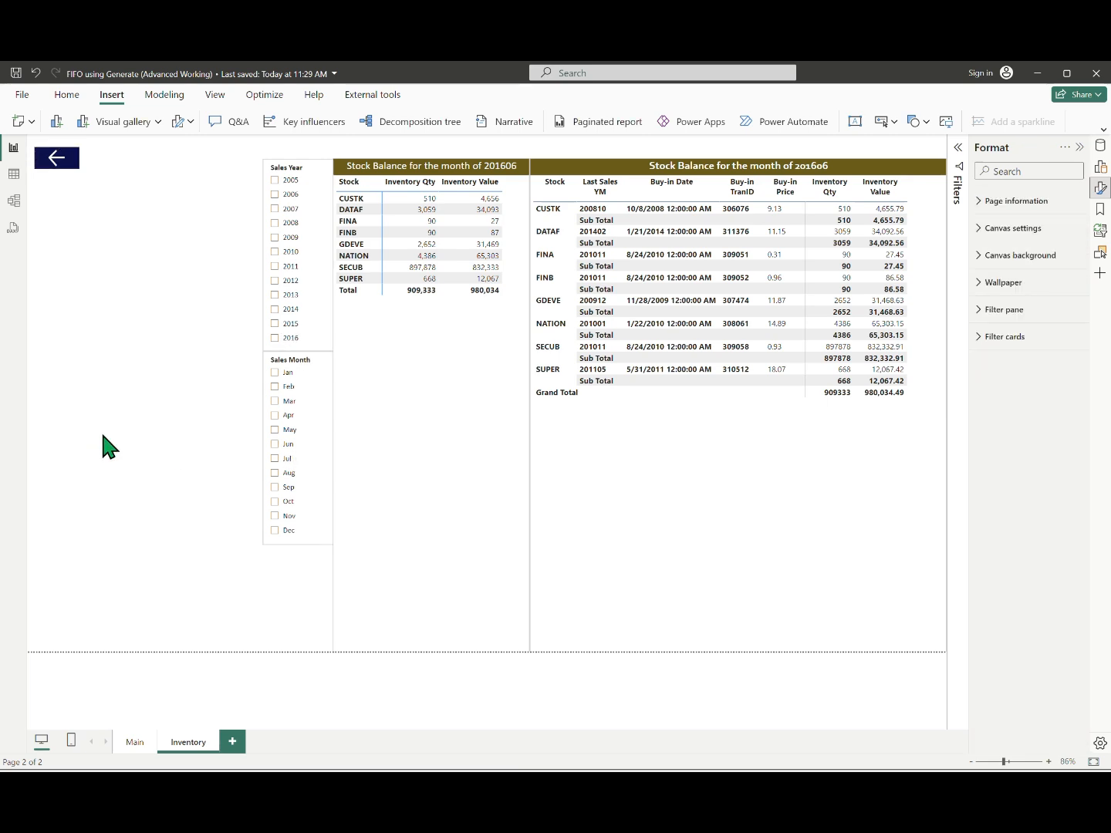
# Test the navigation between the two pages with the Back button and the Main page's Inventory button, ending on Main
pyautogui.keyDown('ctrl'); pyautogui.click(54, 157); pyautogui.keyUp('ctrl')
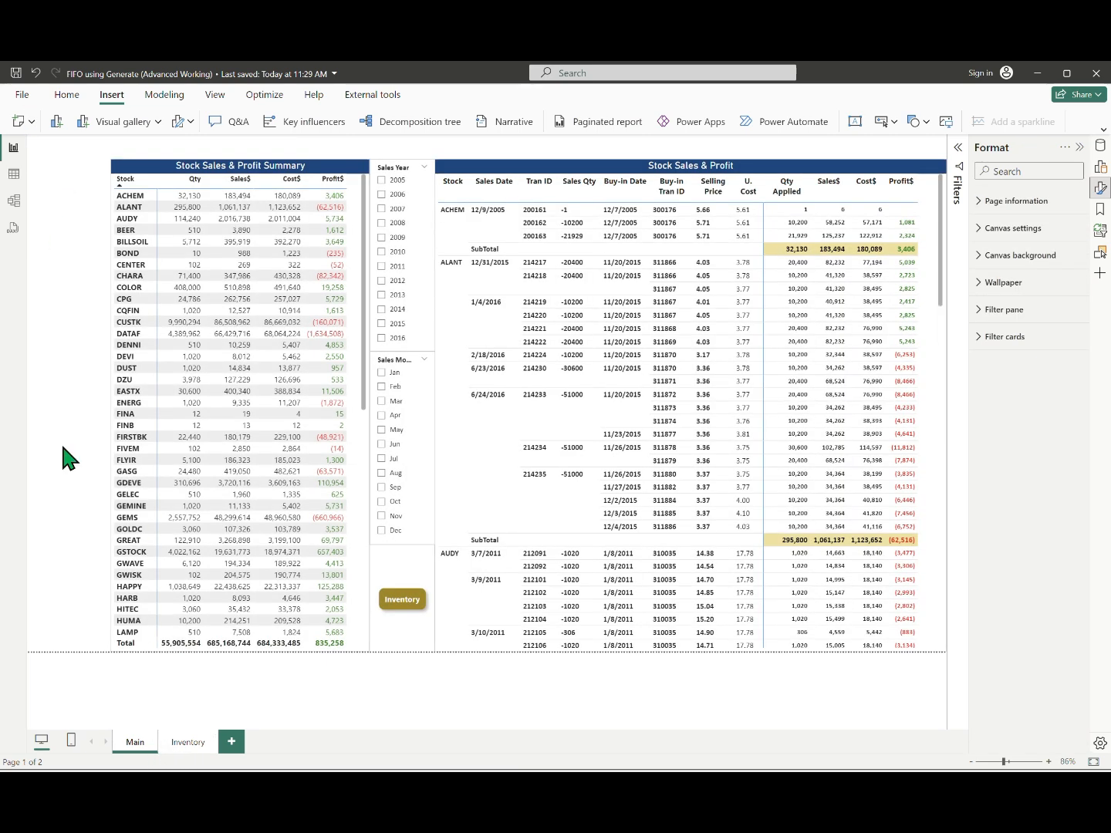
pyautogui.keyDown('ctrl'); pyautogui.click(402, 601); pyautogui.keyUp('ctrl')
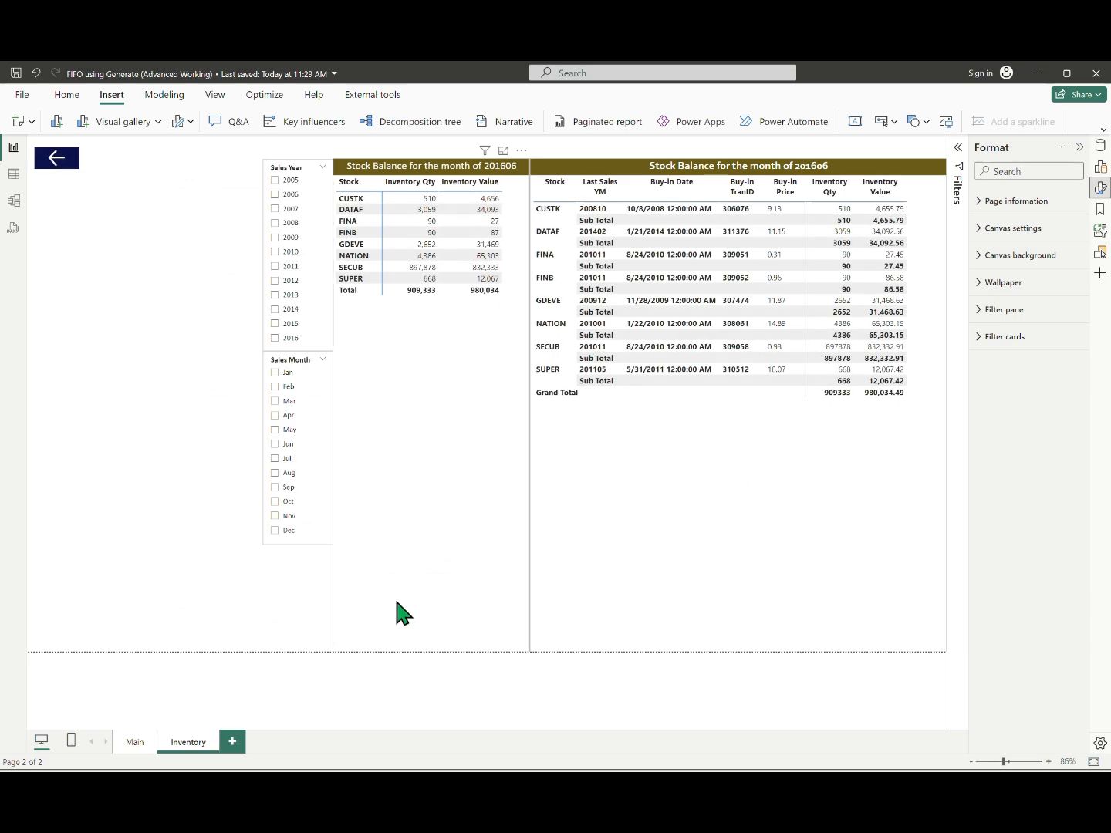
pyautogui.keyDown('ctrl'); pyautogui.click(54, 156); pyautogui.keyUp('ctrl')
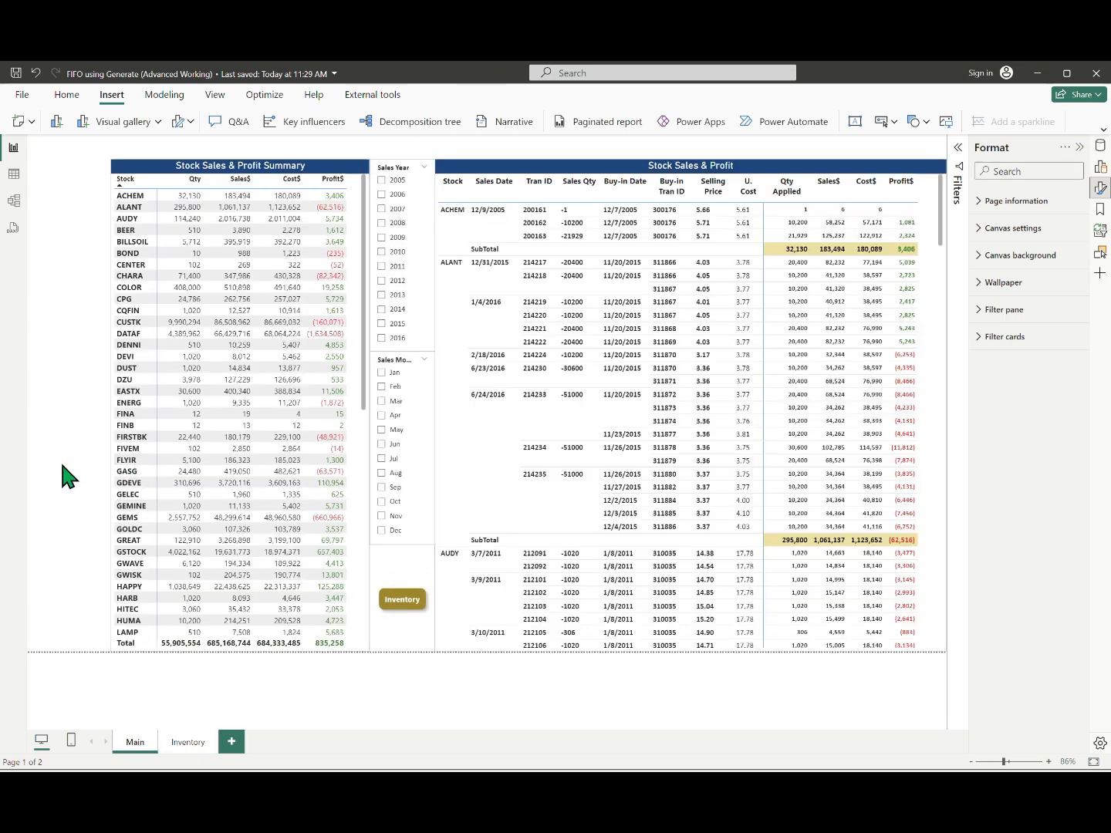